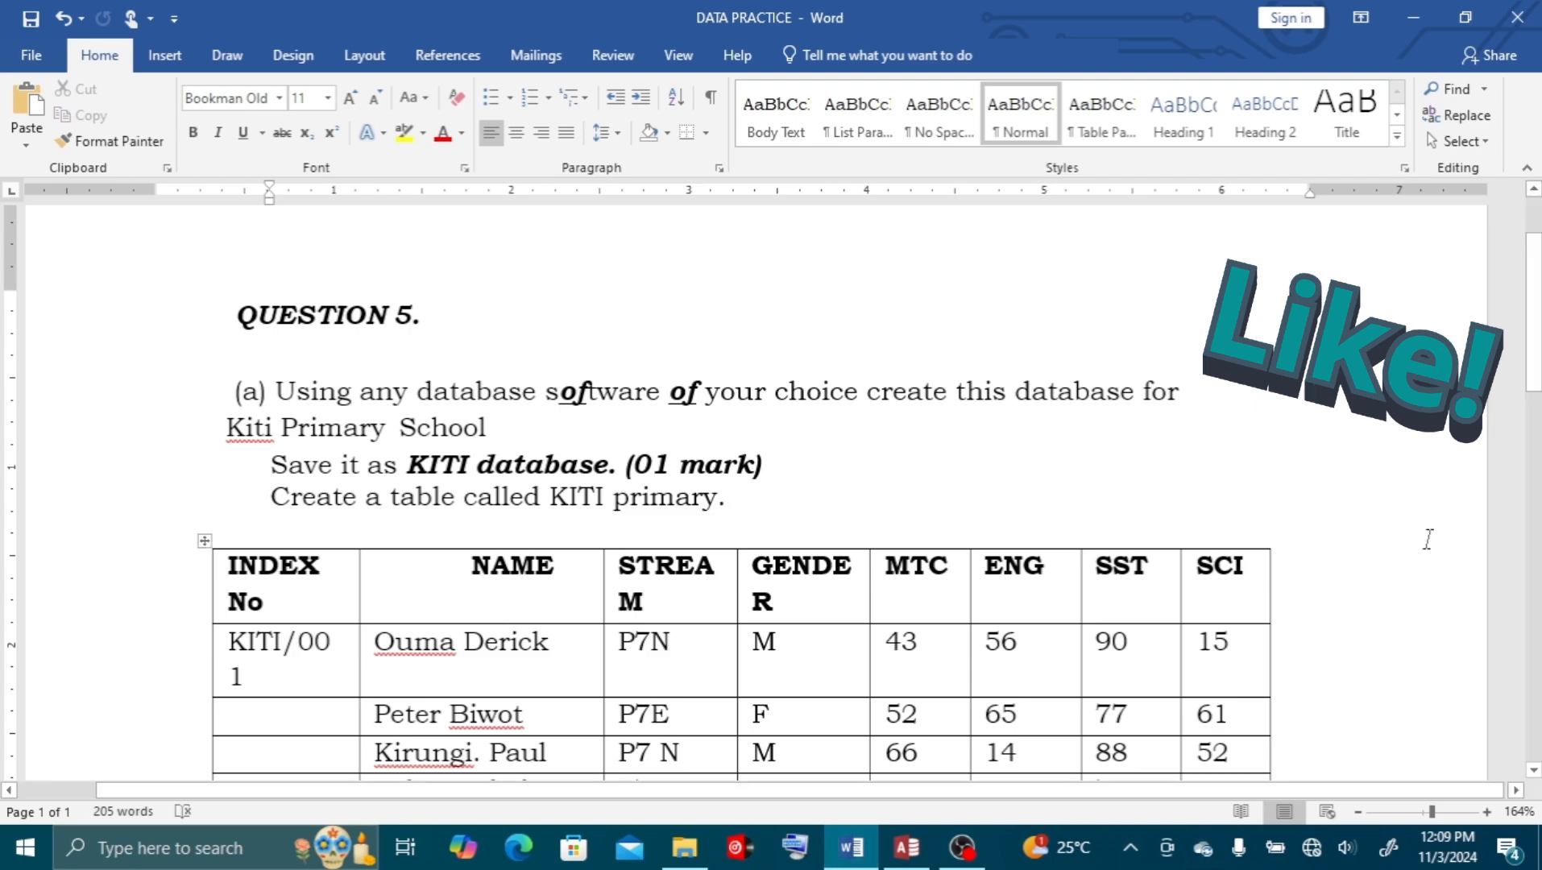
Read through the table layout and the tasks of Question 5 in the DATA PRACTICE document
scroll(1534, 385, down, 1)
scroll(1535, 385, down, 3)
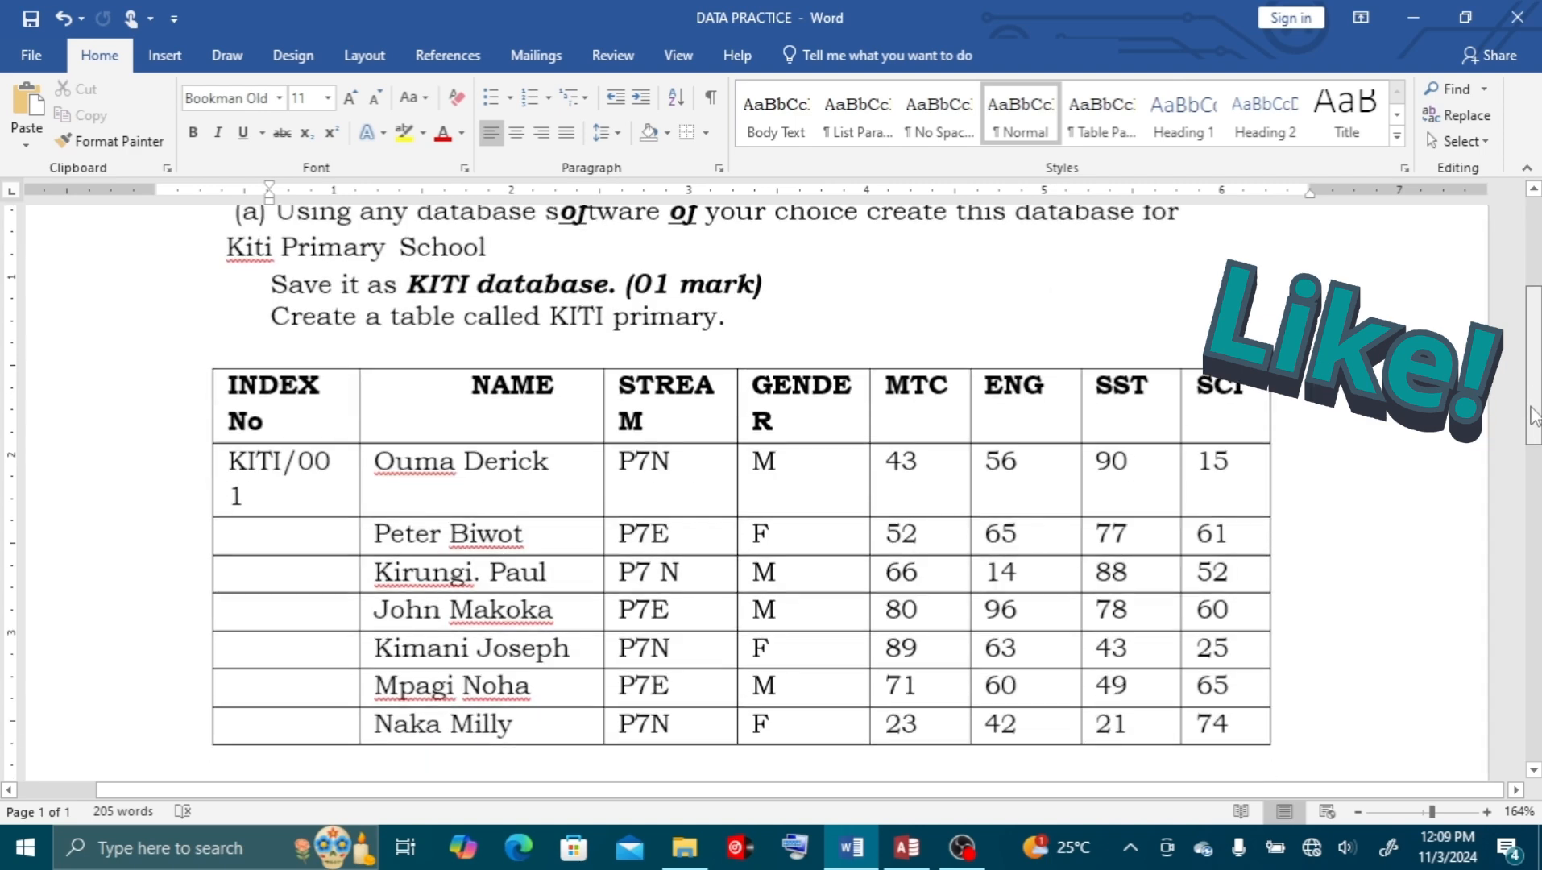
drag(1533, 435, 1514, 540)
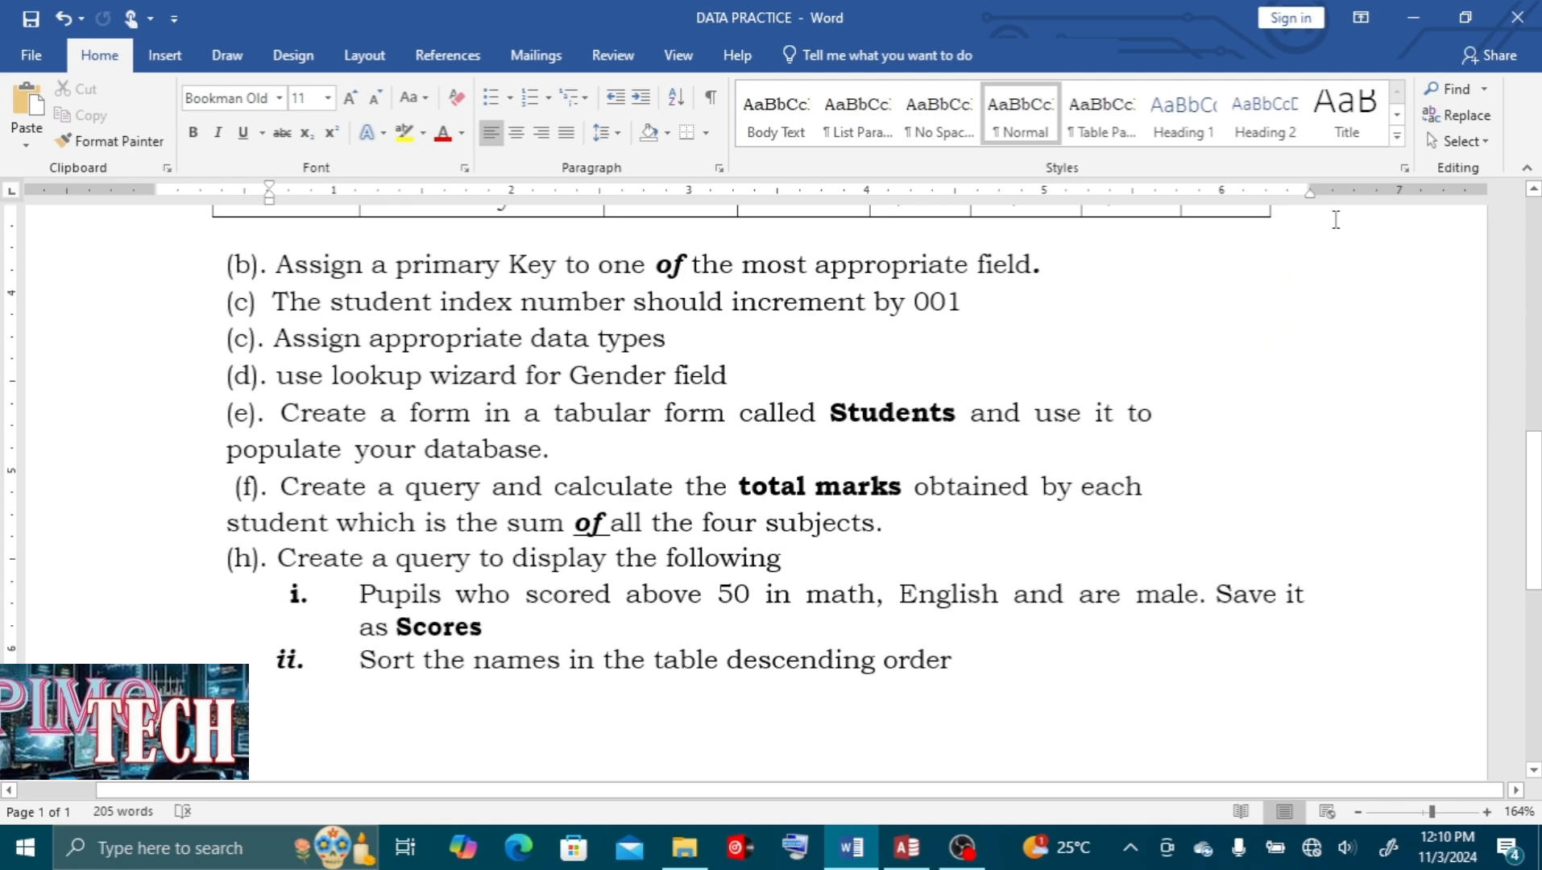
Minimize the document and create a new folder named kiti on the desktop
click(1404, 16)
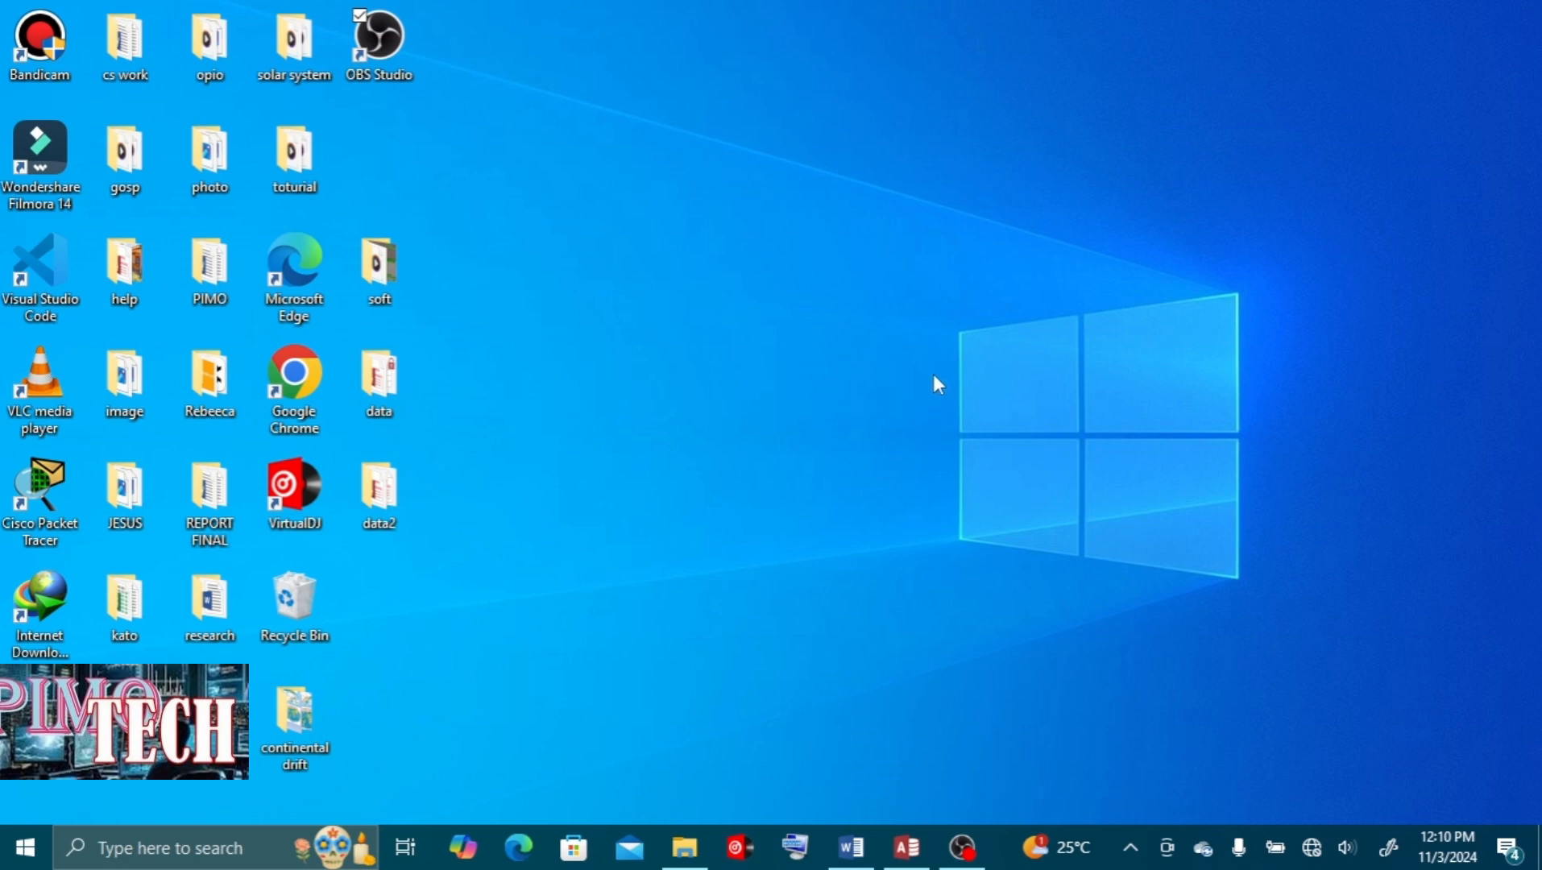
right_click(801, 484)
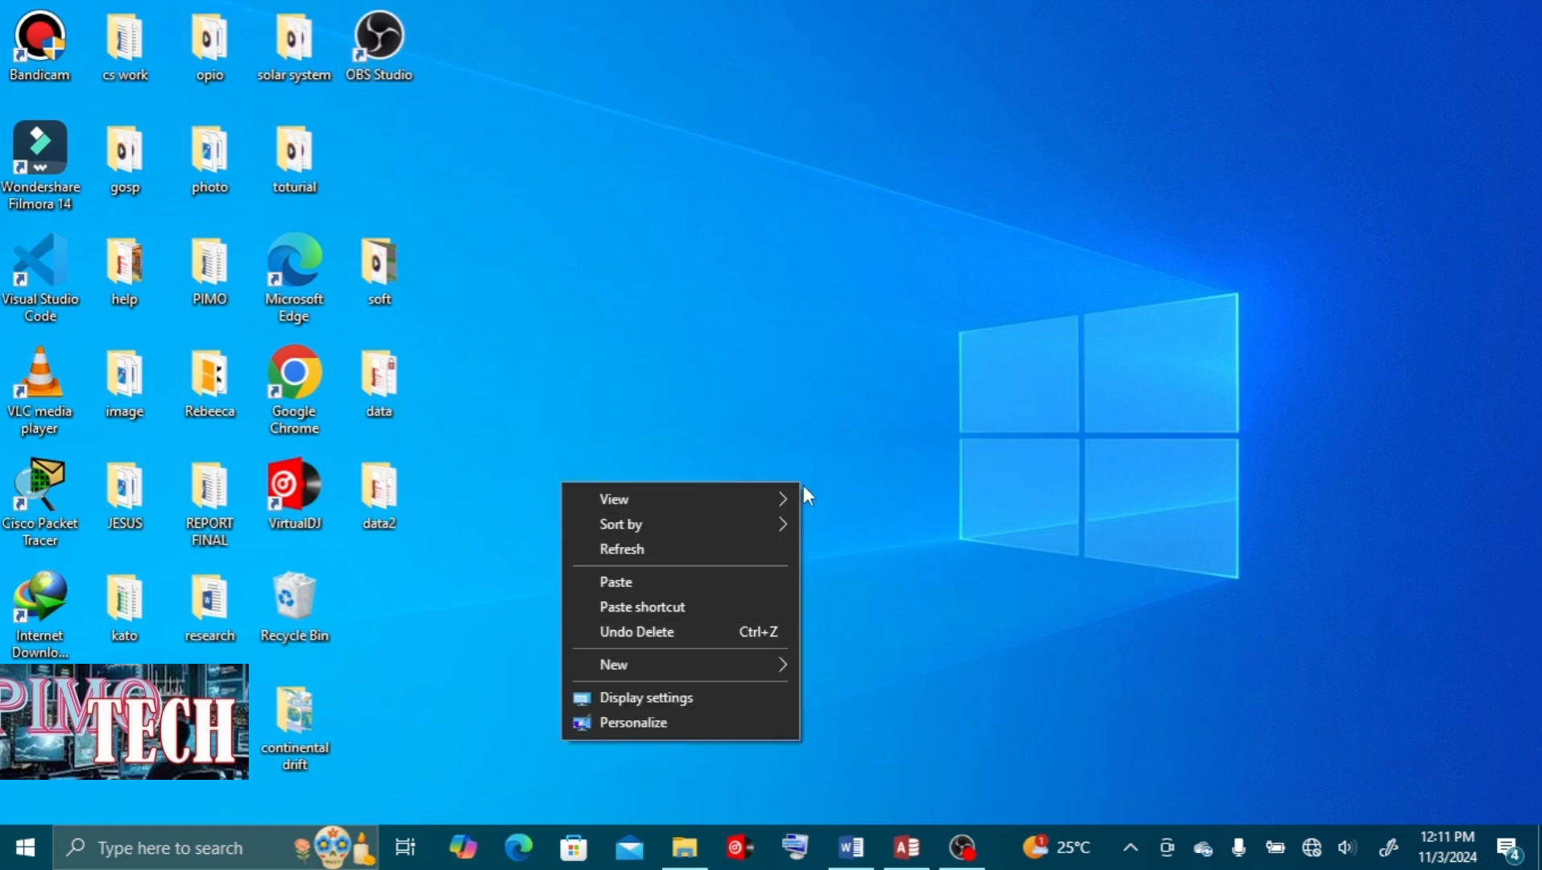
click(715, 348)
right_click(711, 343)
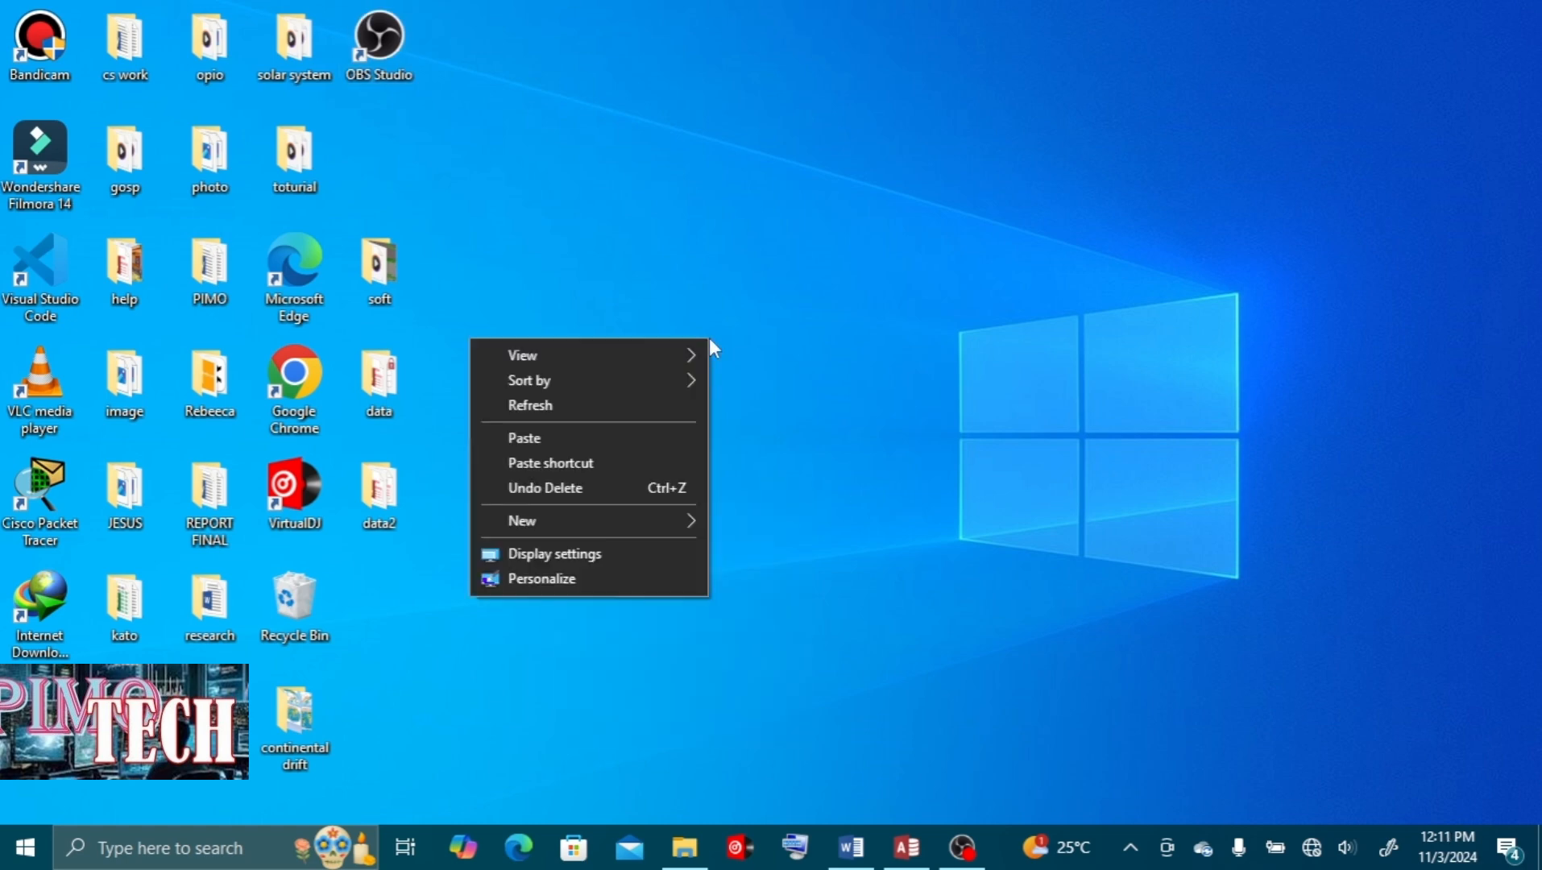
mouse_move(576, 523)
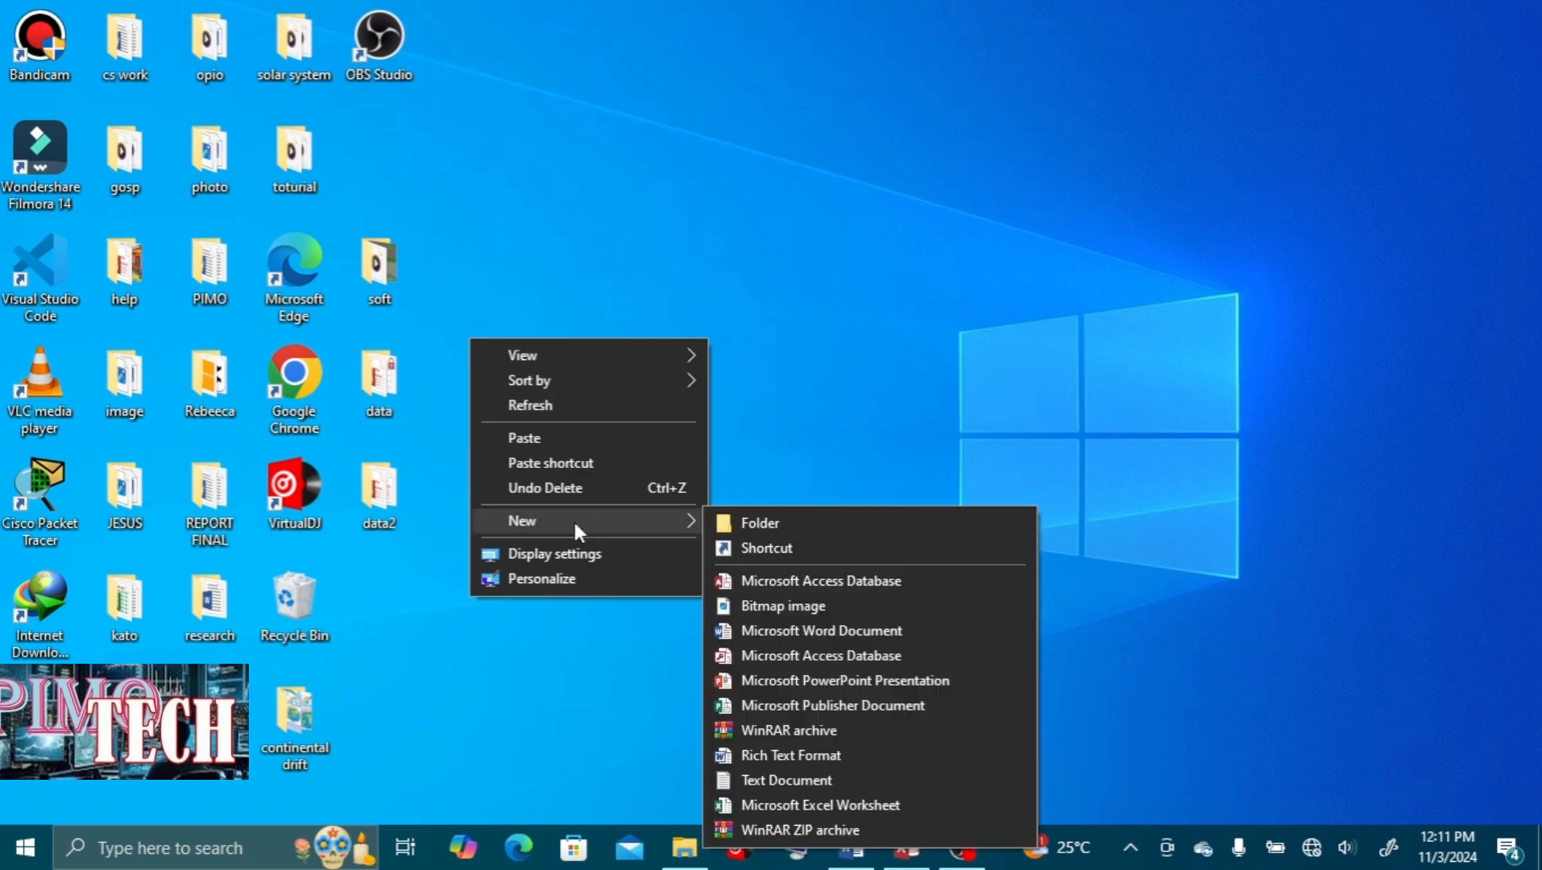
click(770, 521)
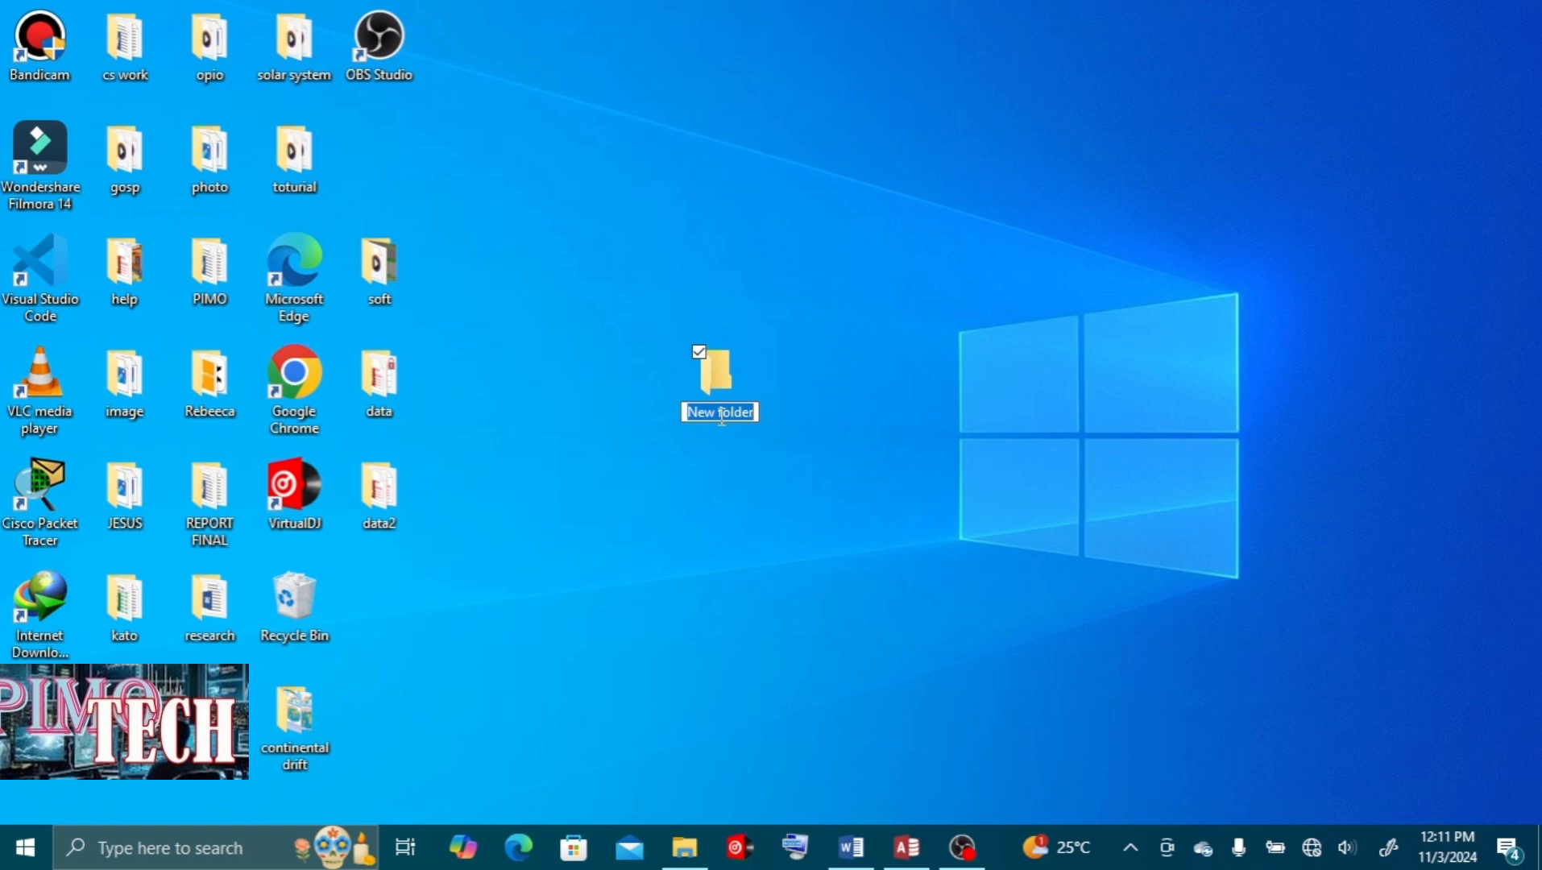
text(kiti)
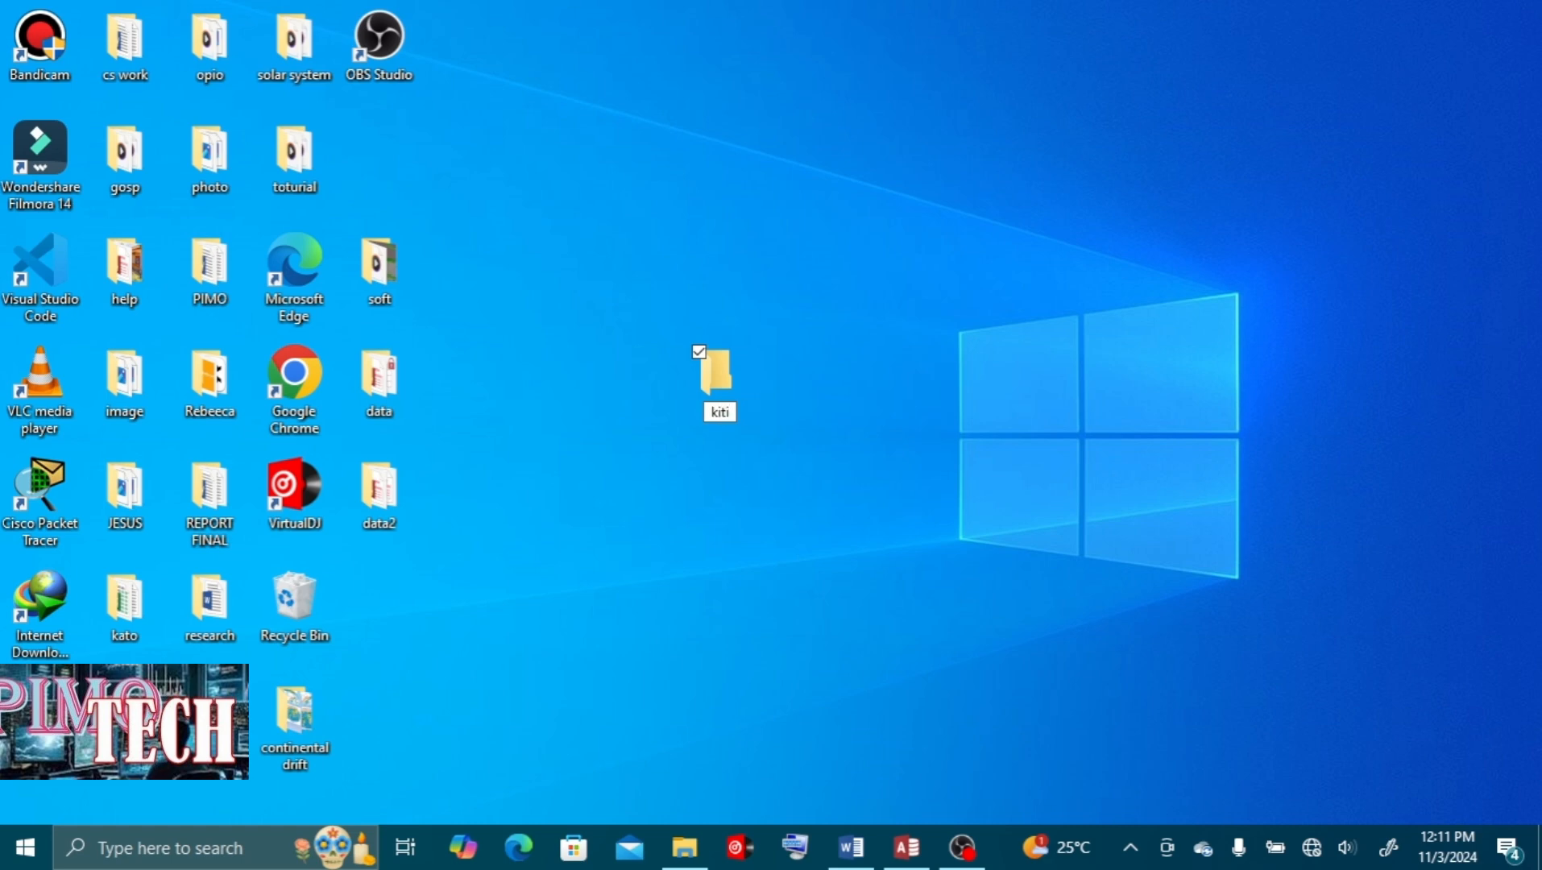
key(Return)
Create a new Microsoft Access Database file inside the kiti folder
double_click(721, 416)
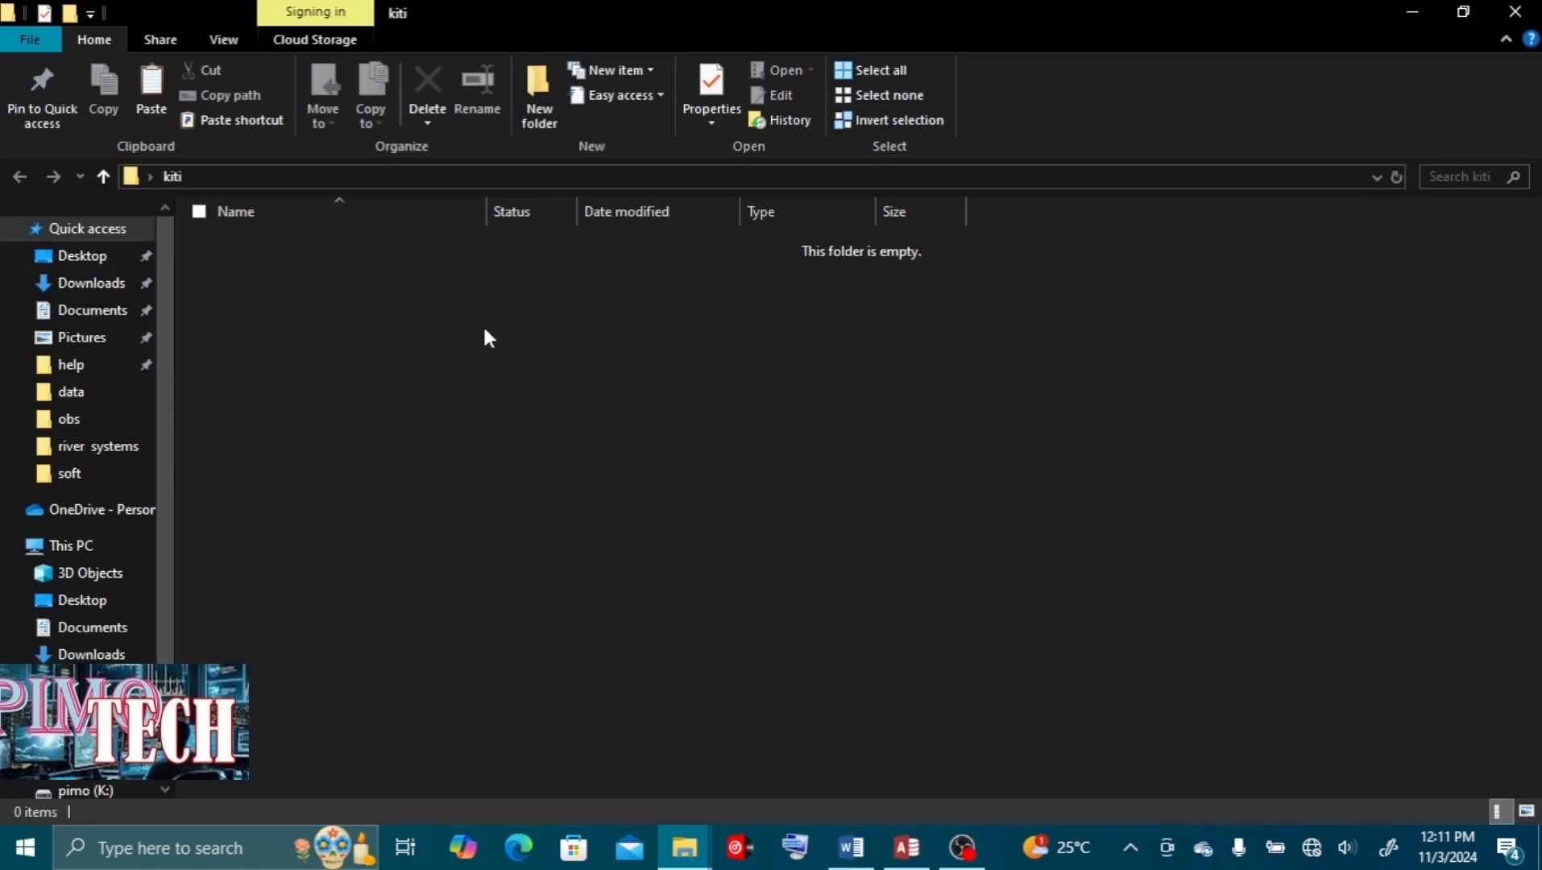
right_click(485, 329)
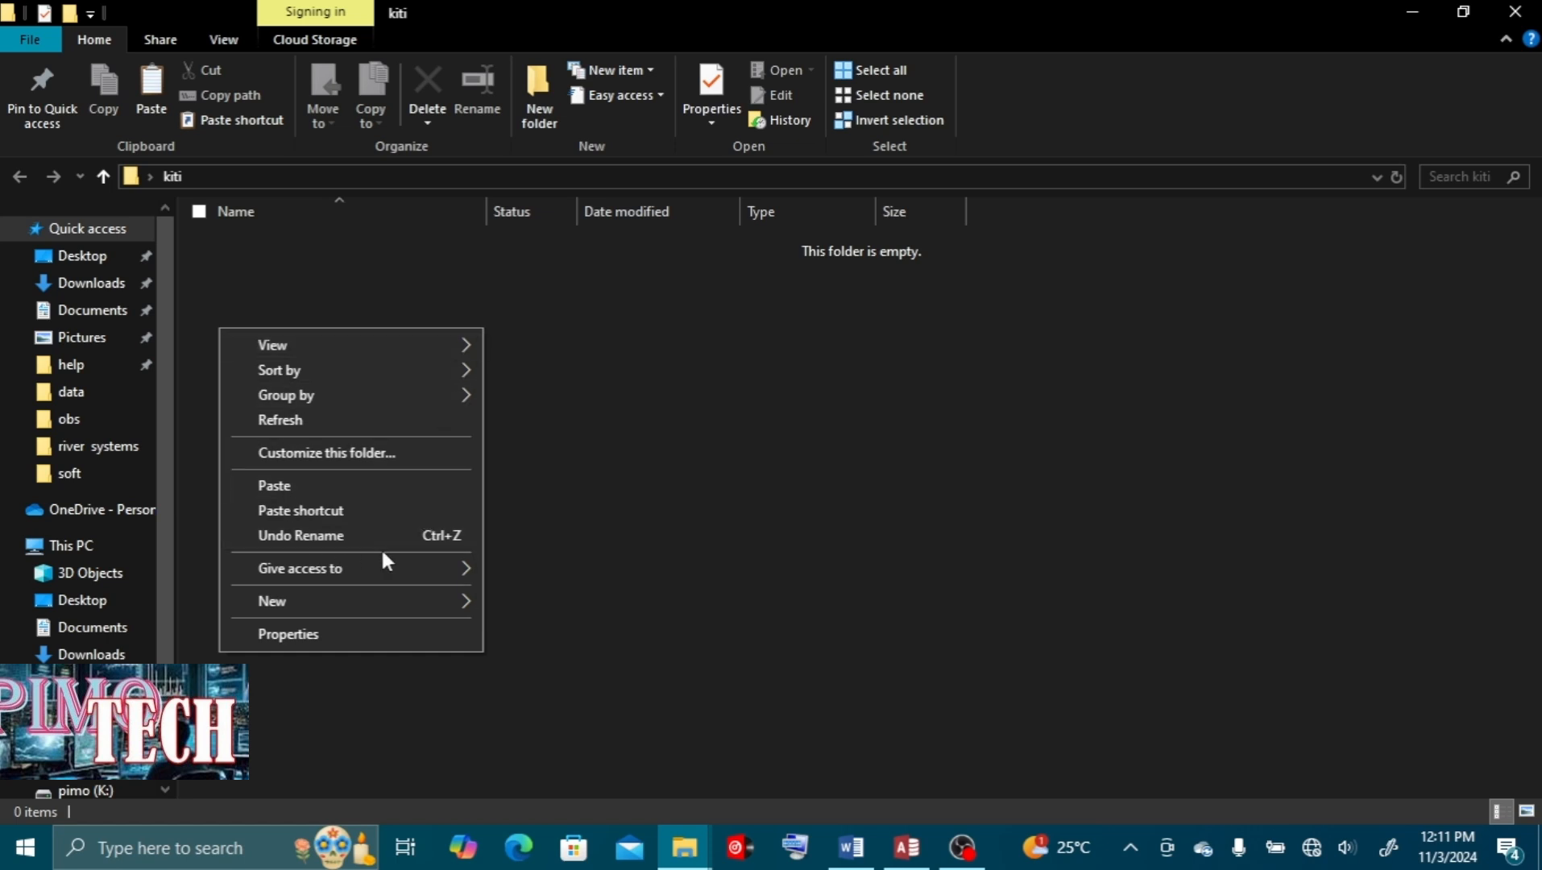
click(596, 463)
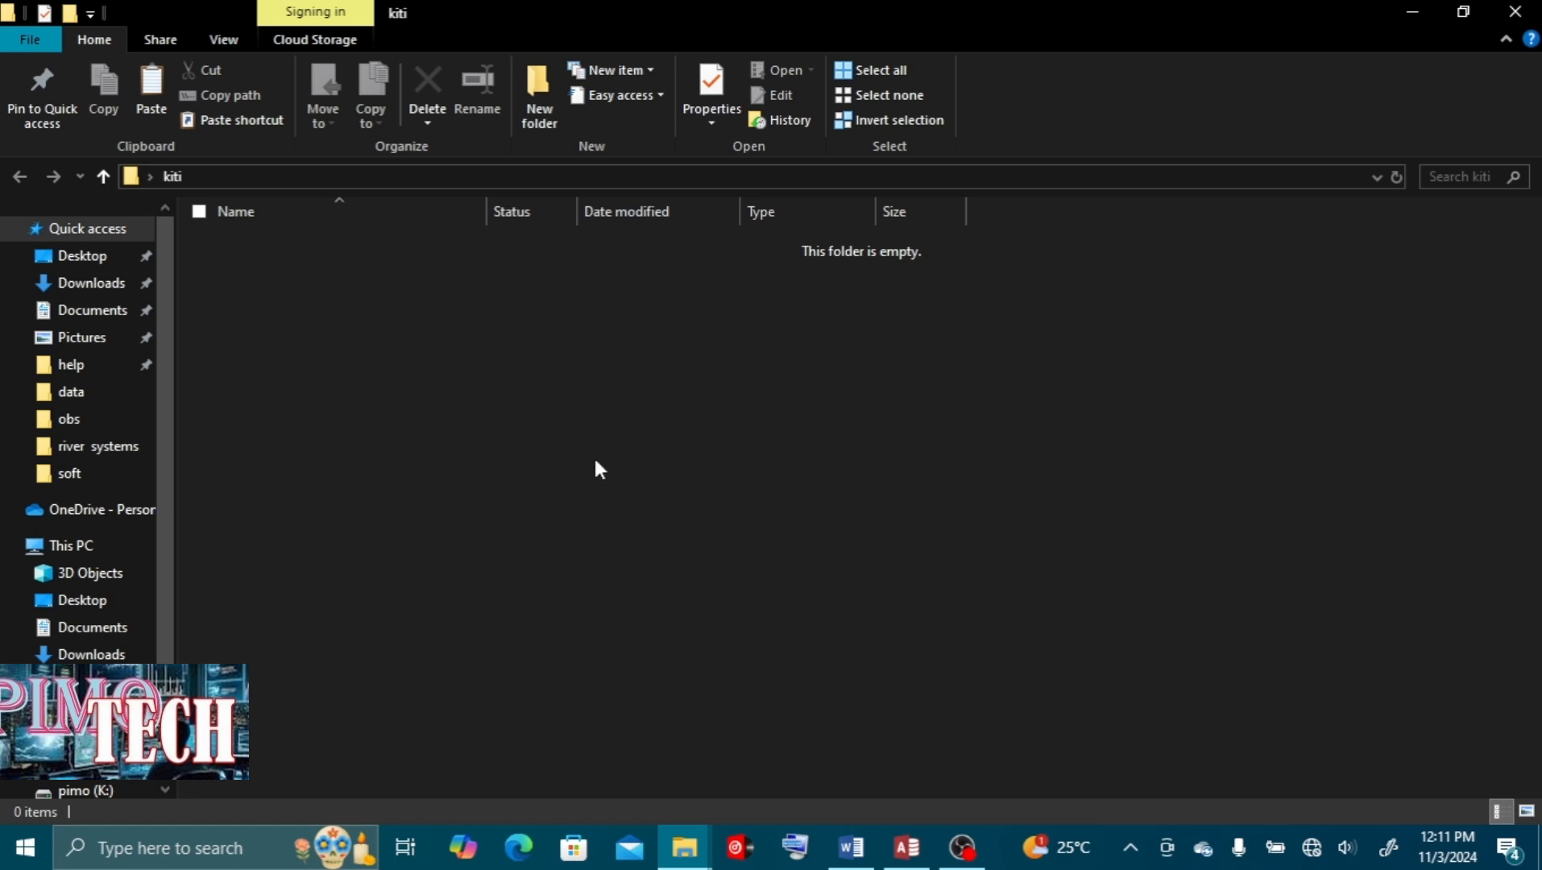
right_click(595, 461)
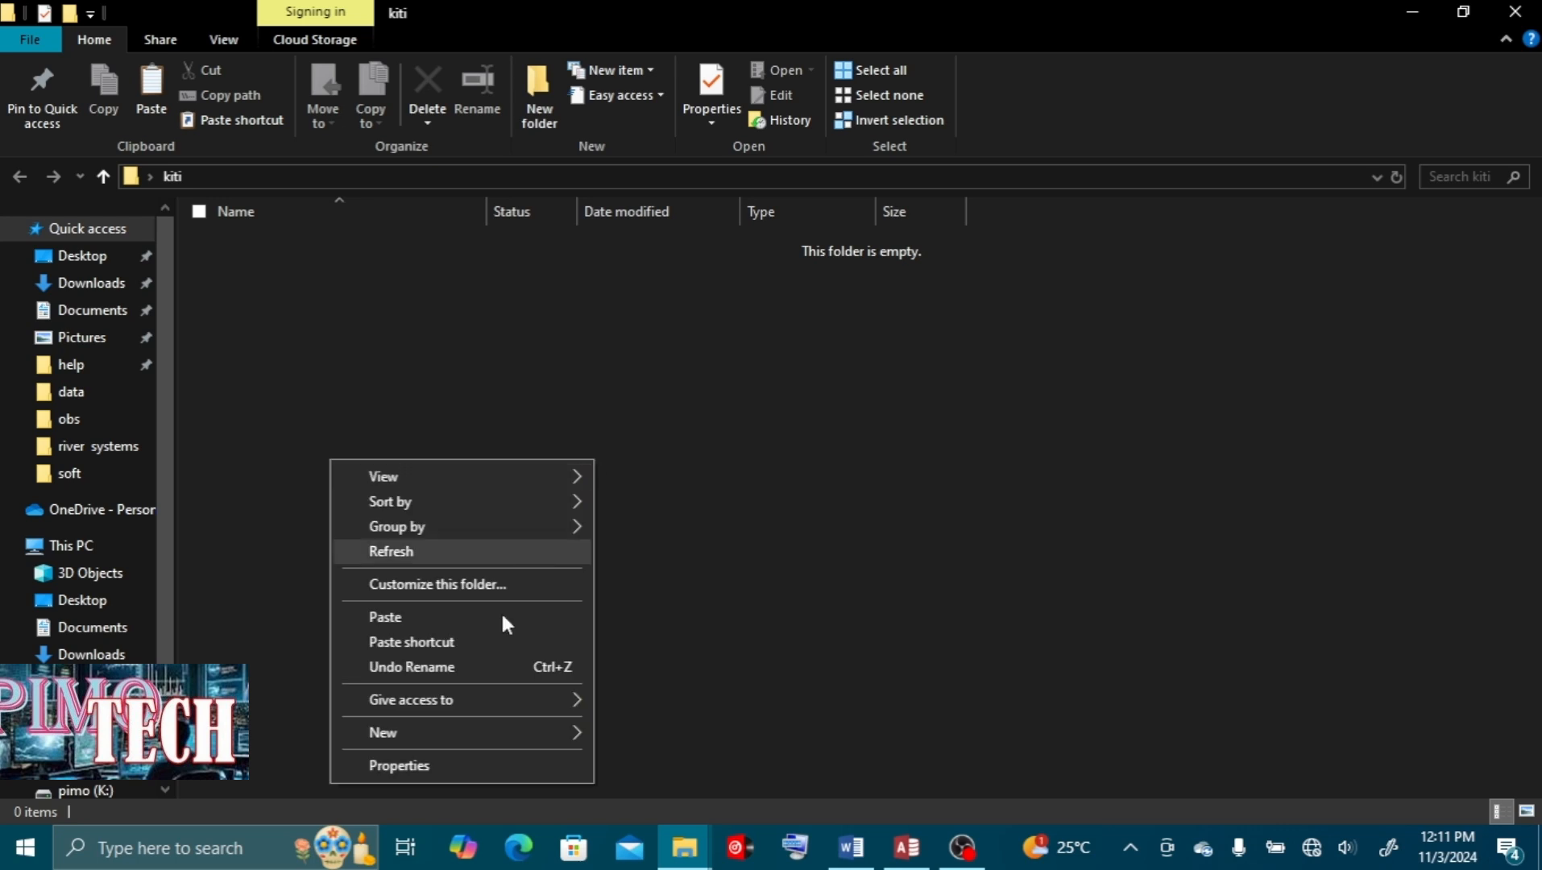
mouse_move(462, 729)
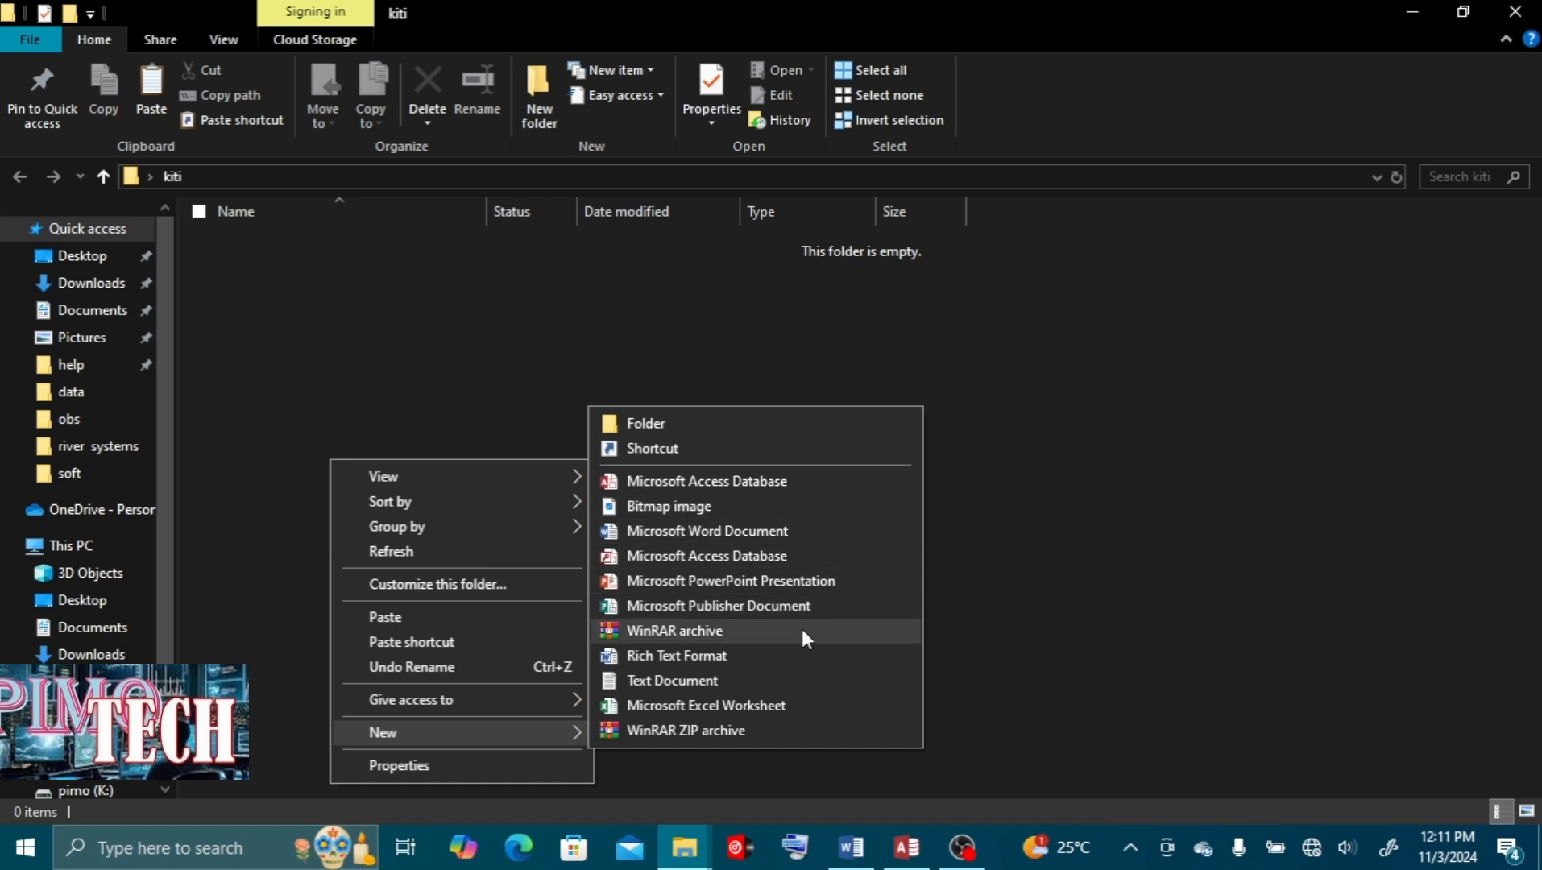
click(734, 487)
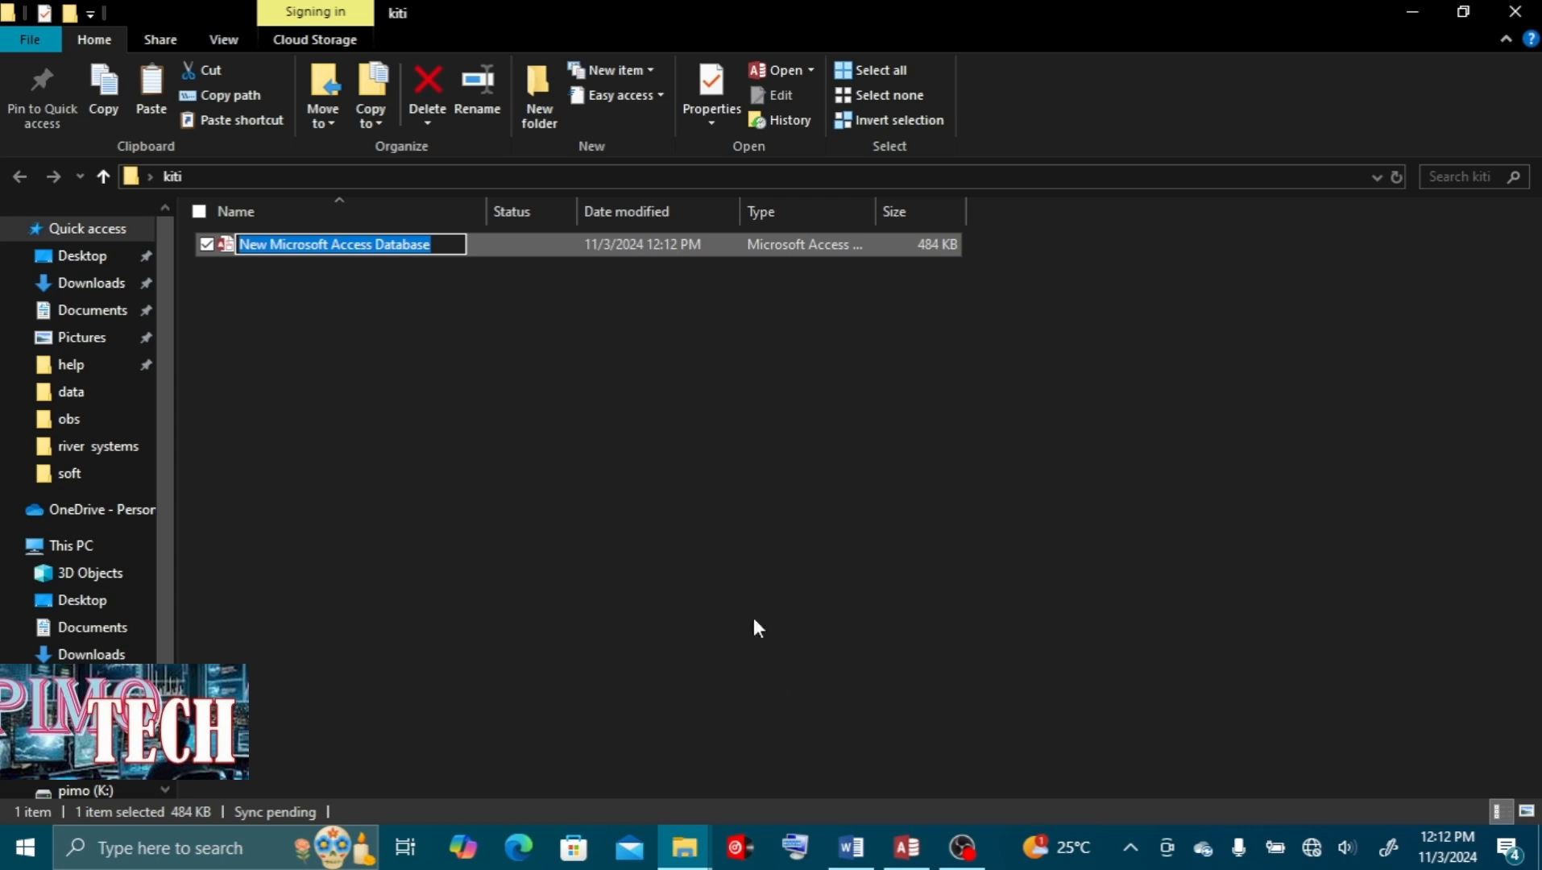
Check the required database name in the practice document and rename the new Access file as KITI database
click(908, 862)
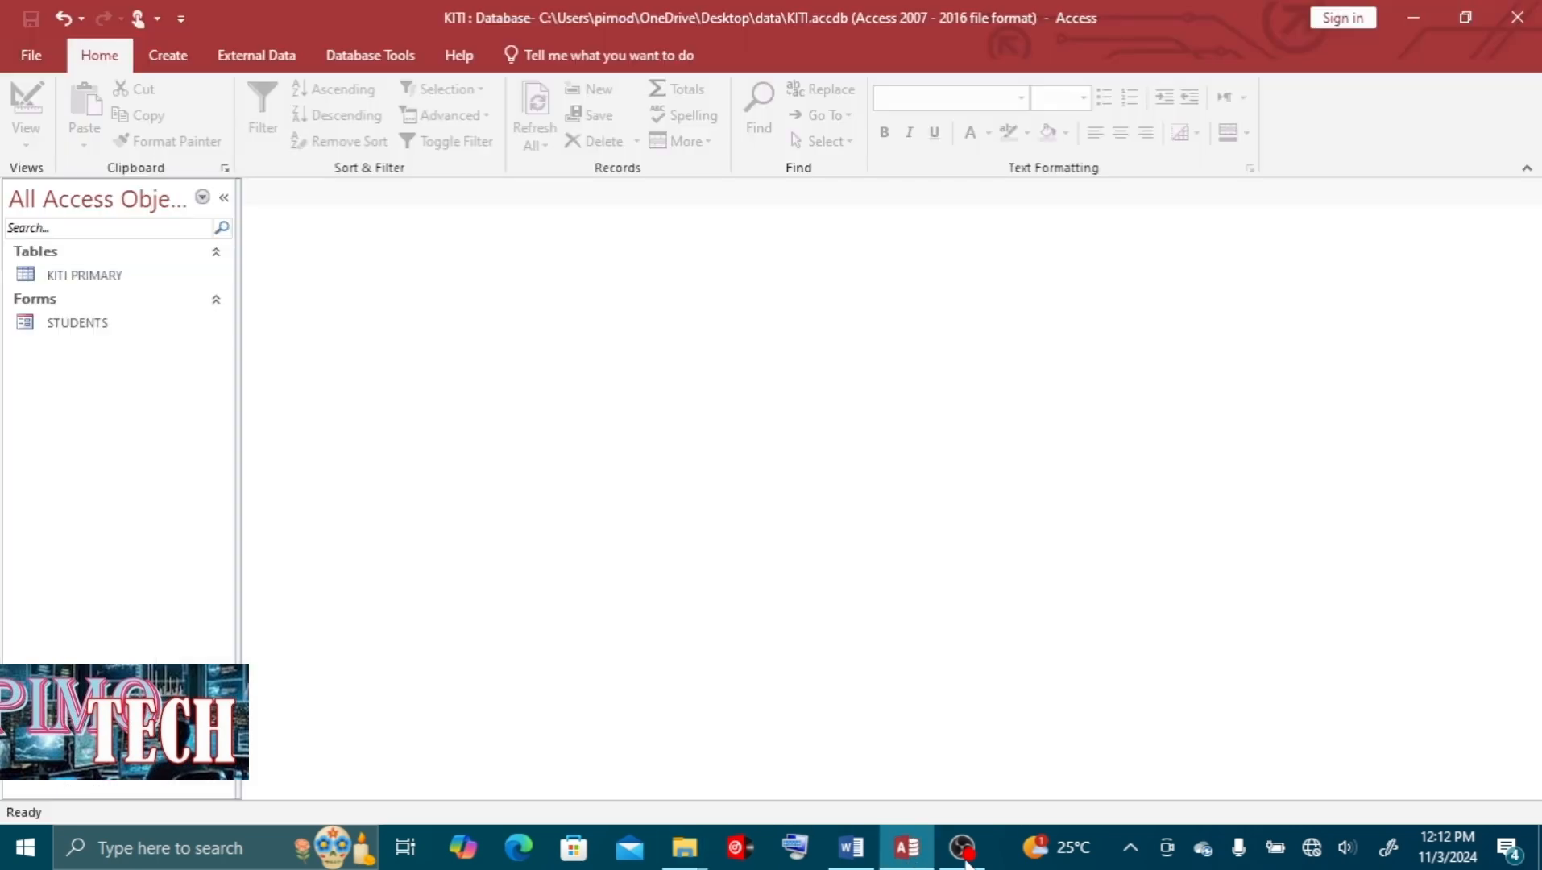
click(851, 847)
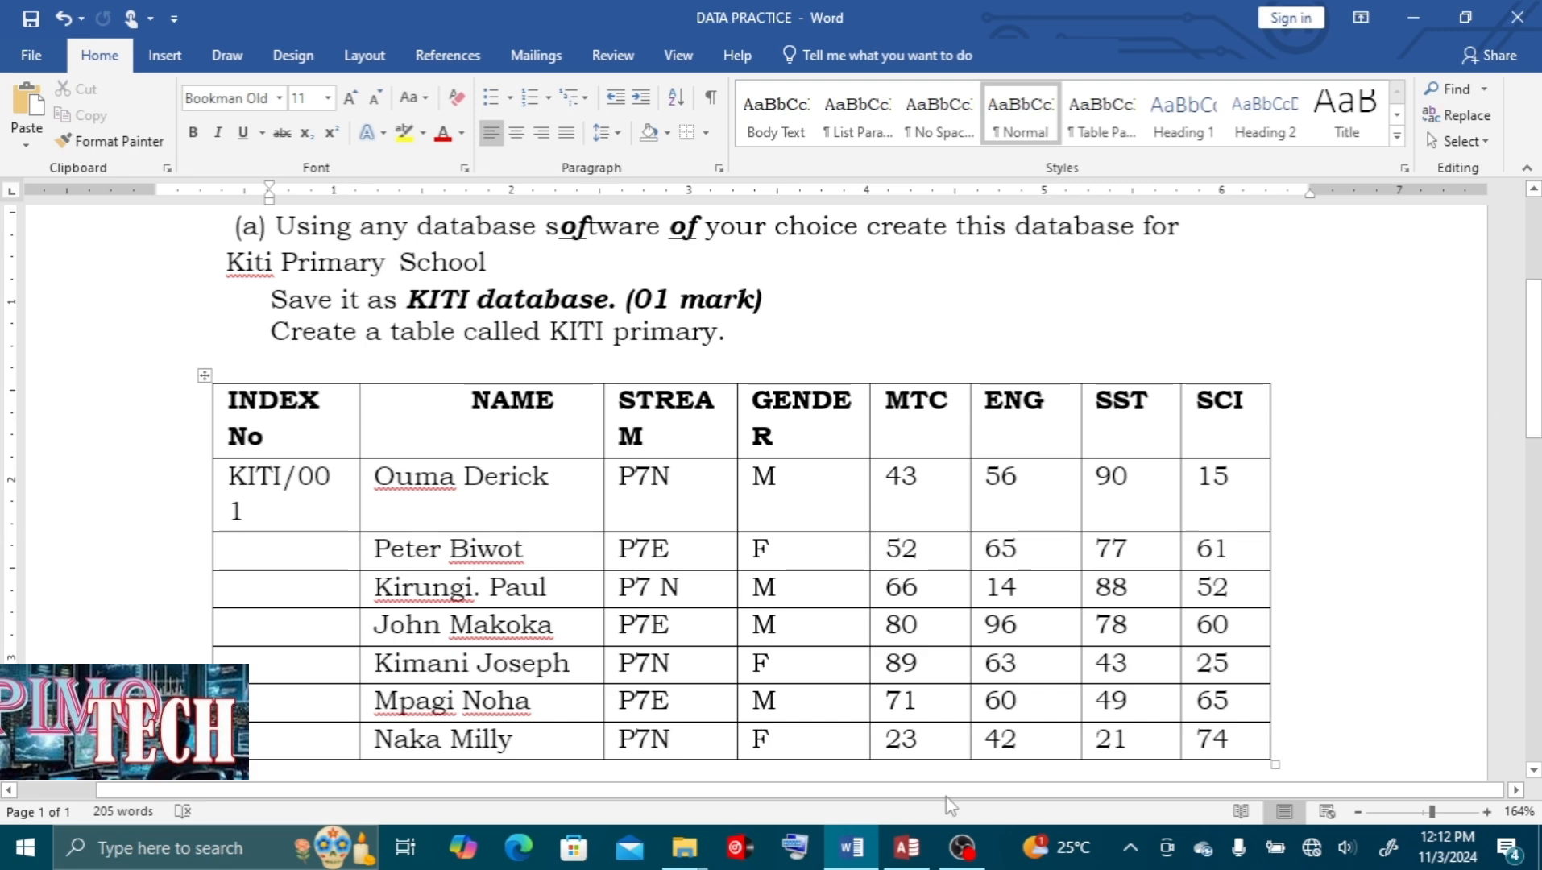
mouse_move(906, 846)
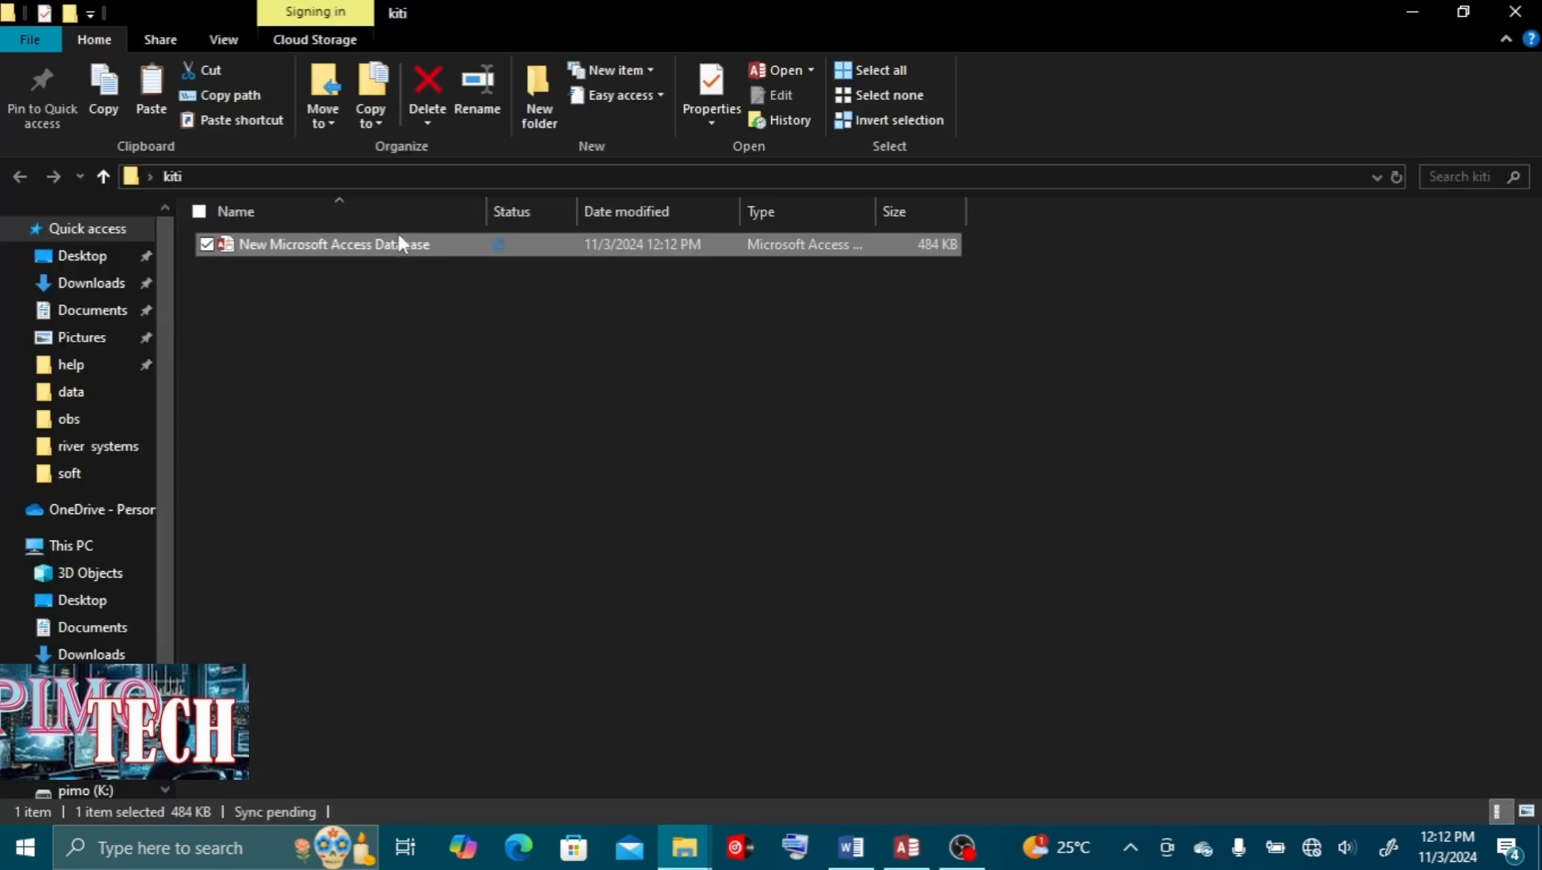
double_click(397, 237)
right_click(399, 242)
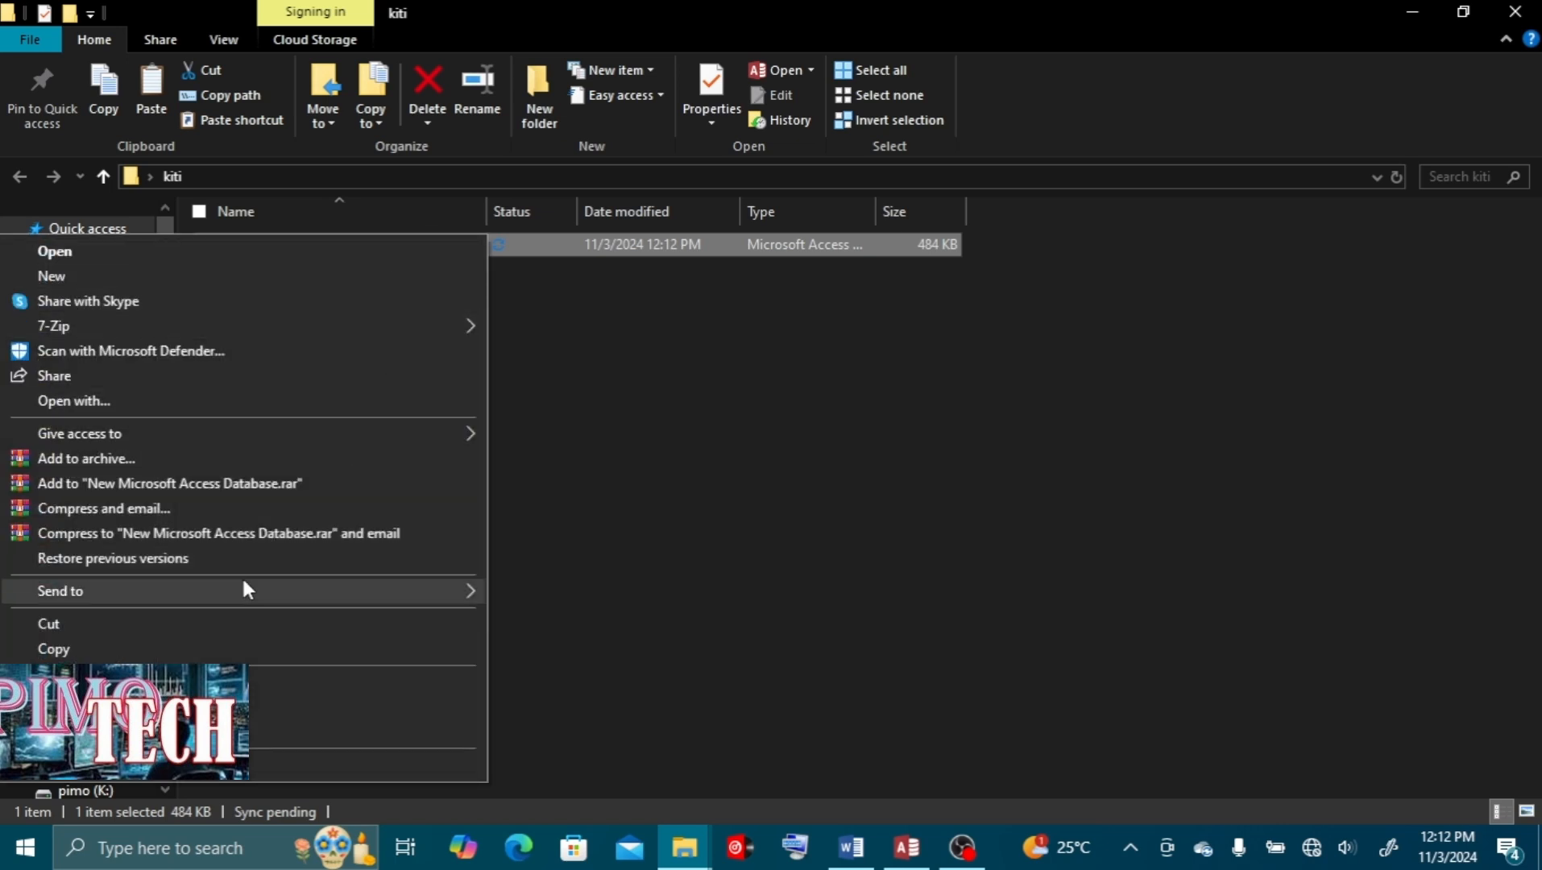
click(274, 731)
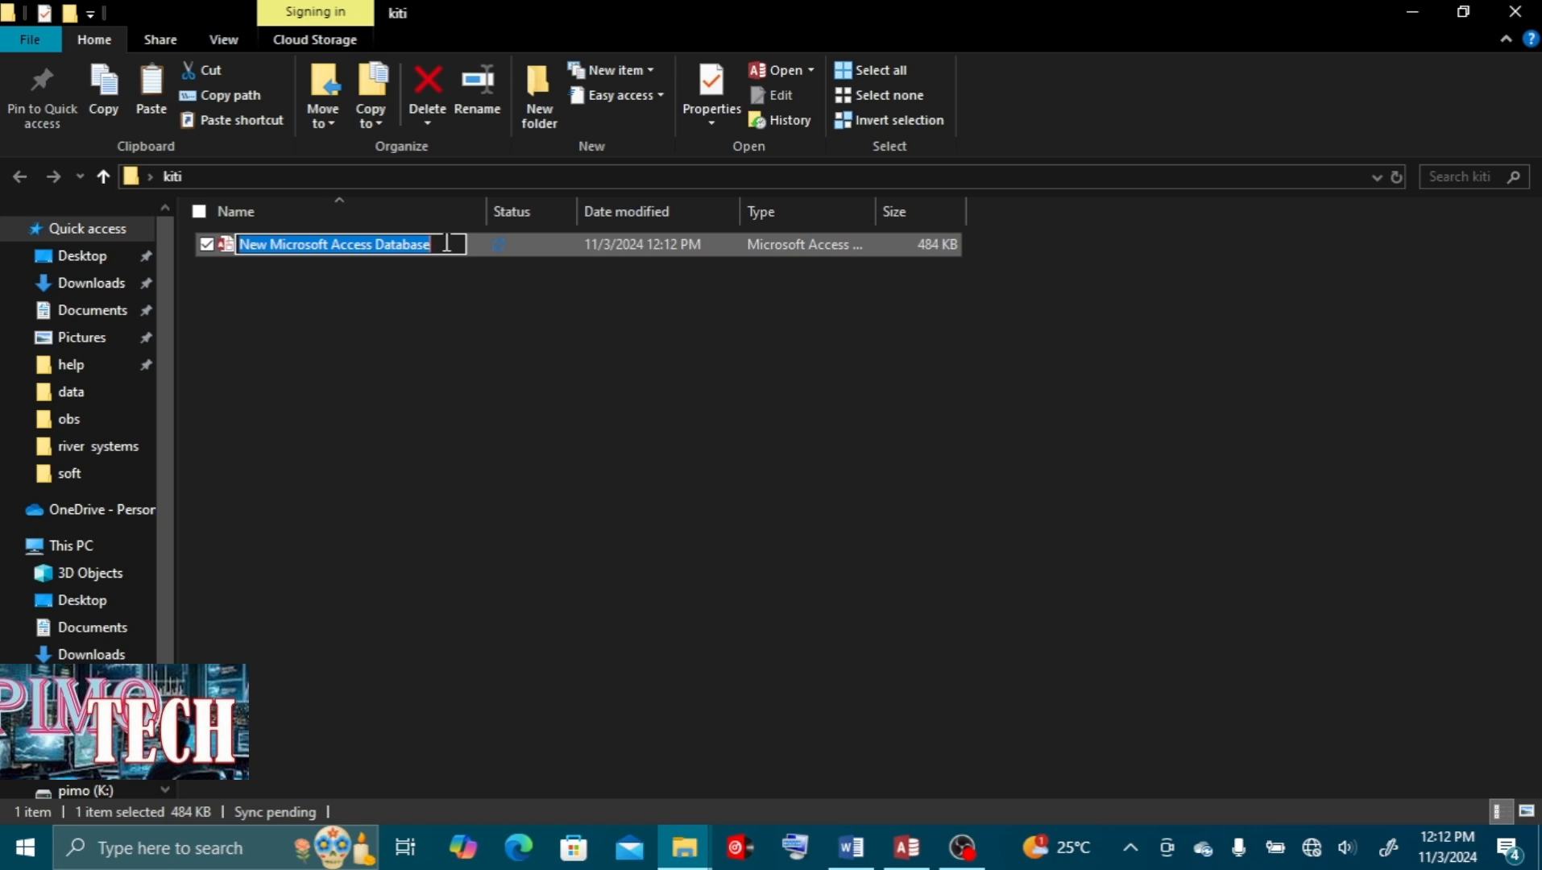
text(KITI database)
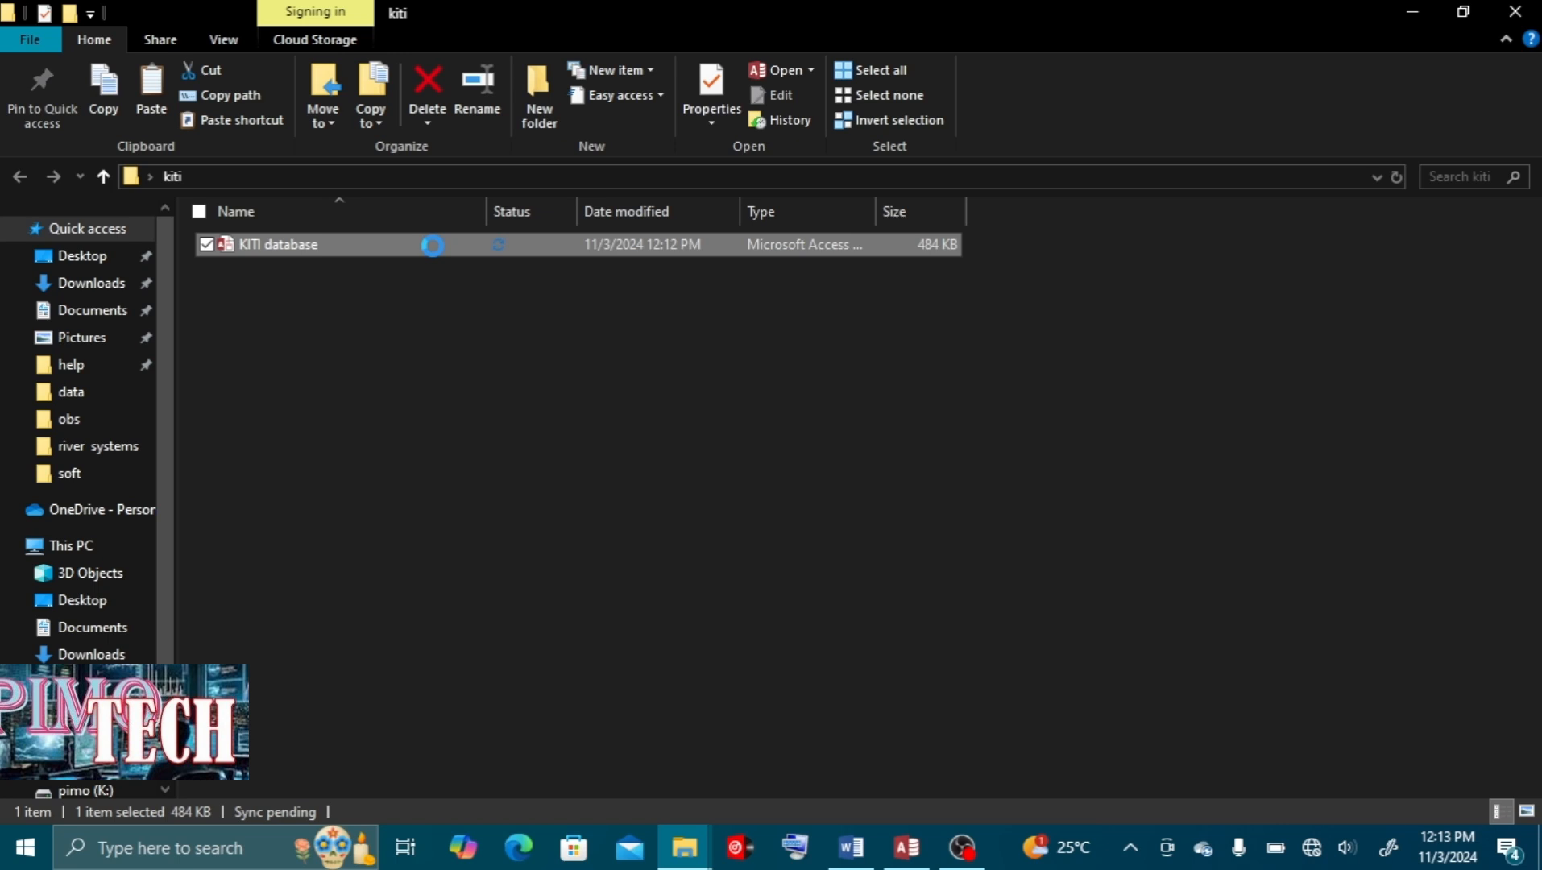
Open the KITI database file in Access and enable its content
click(432, 246)
double_click(432, 246)
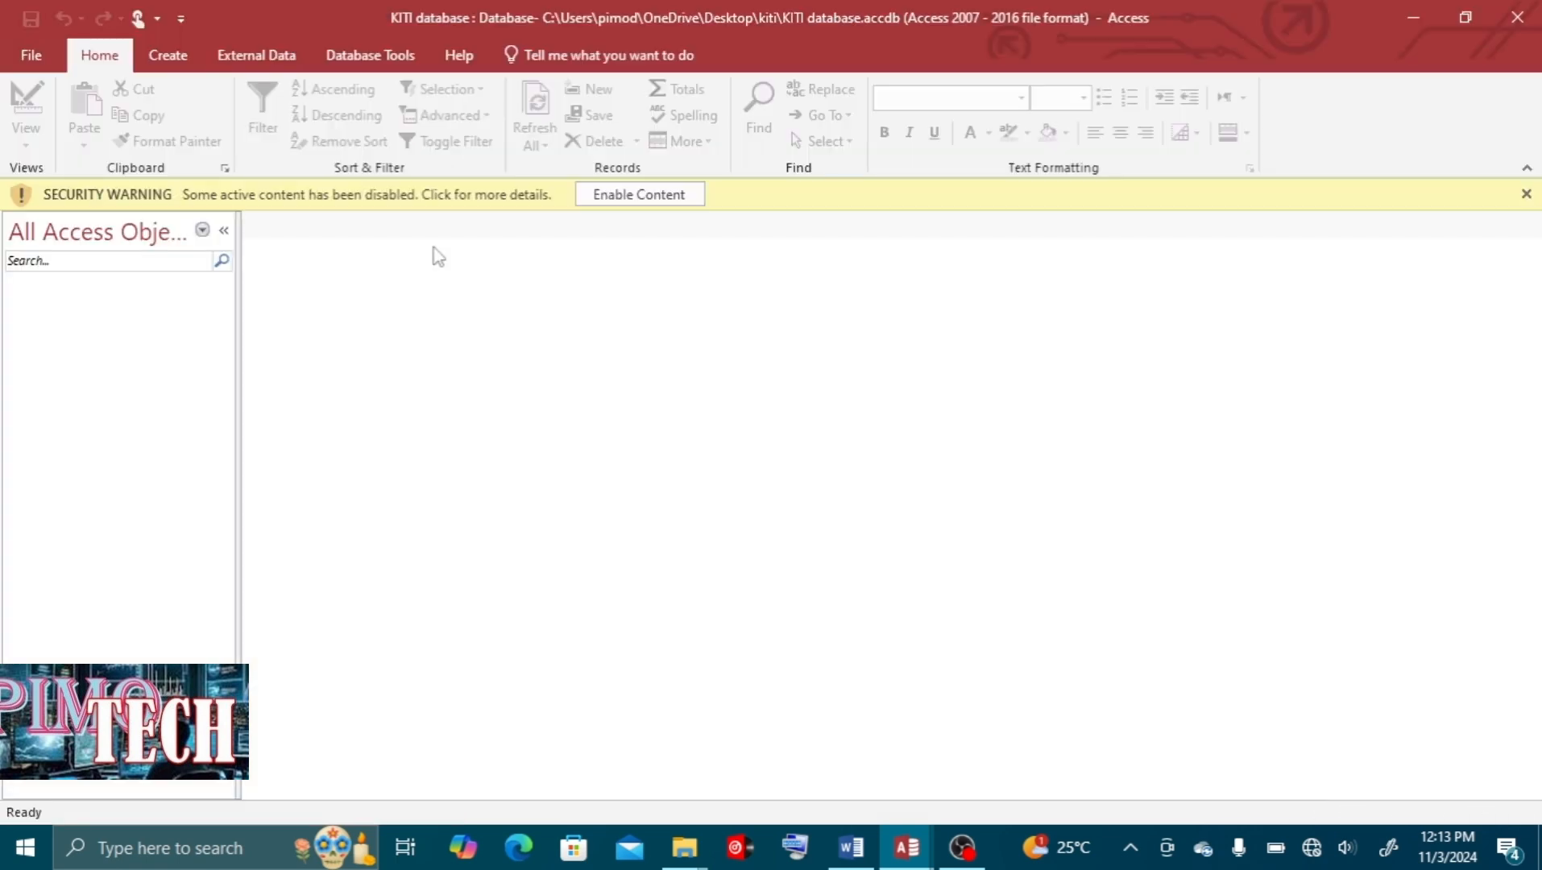
click(636, 196)
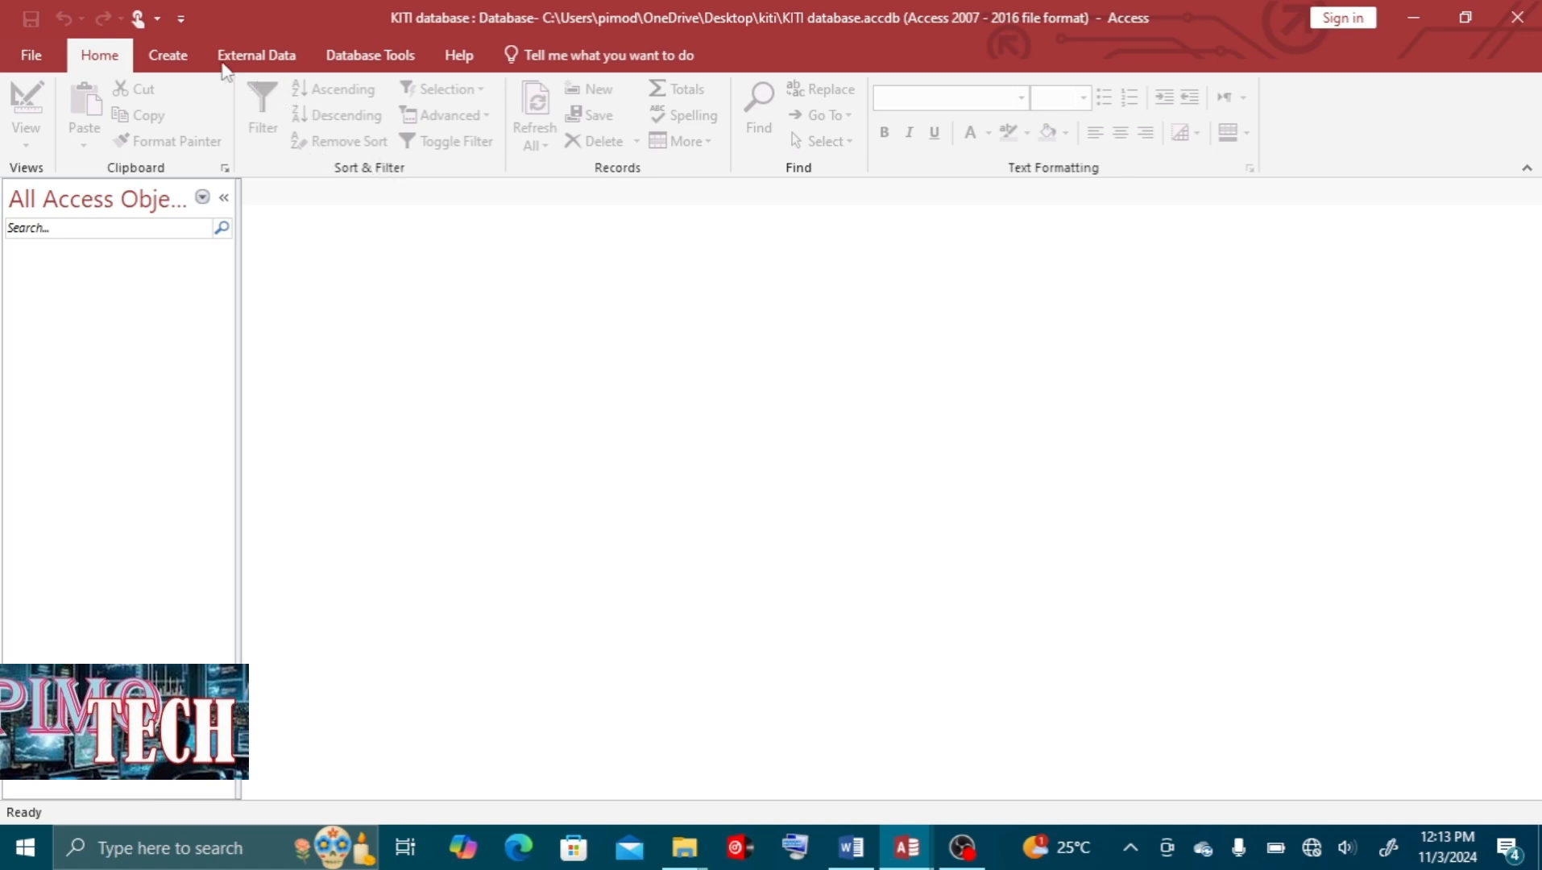
Start a new table in Design view and check the required column headings in the Word practice document before returning to Access
click(178, 62)
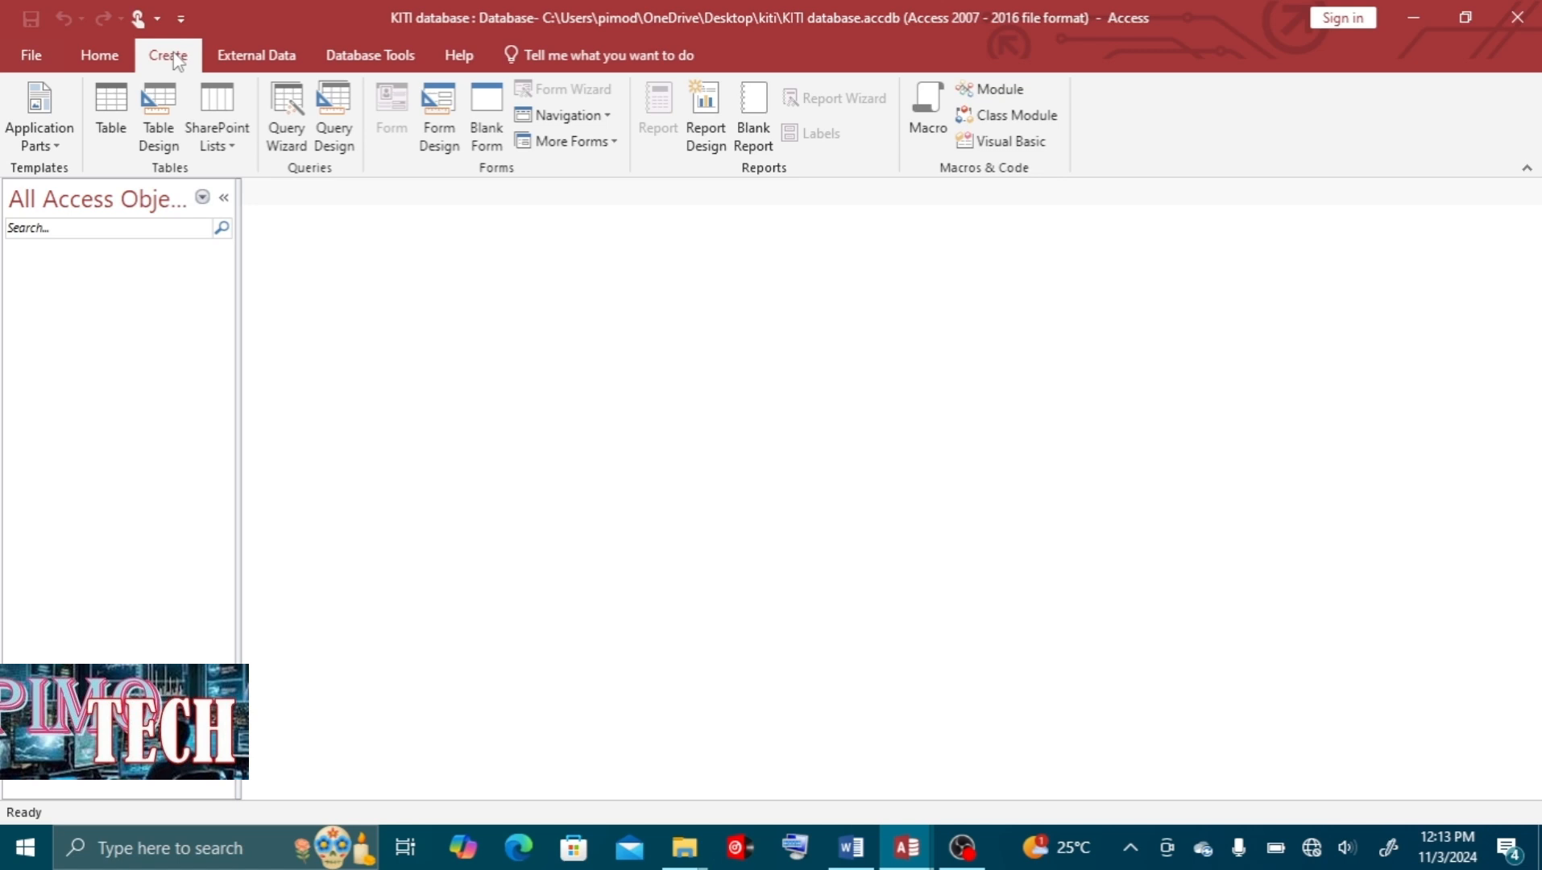
click(159, 113)
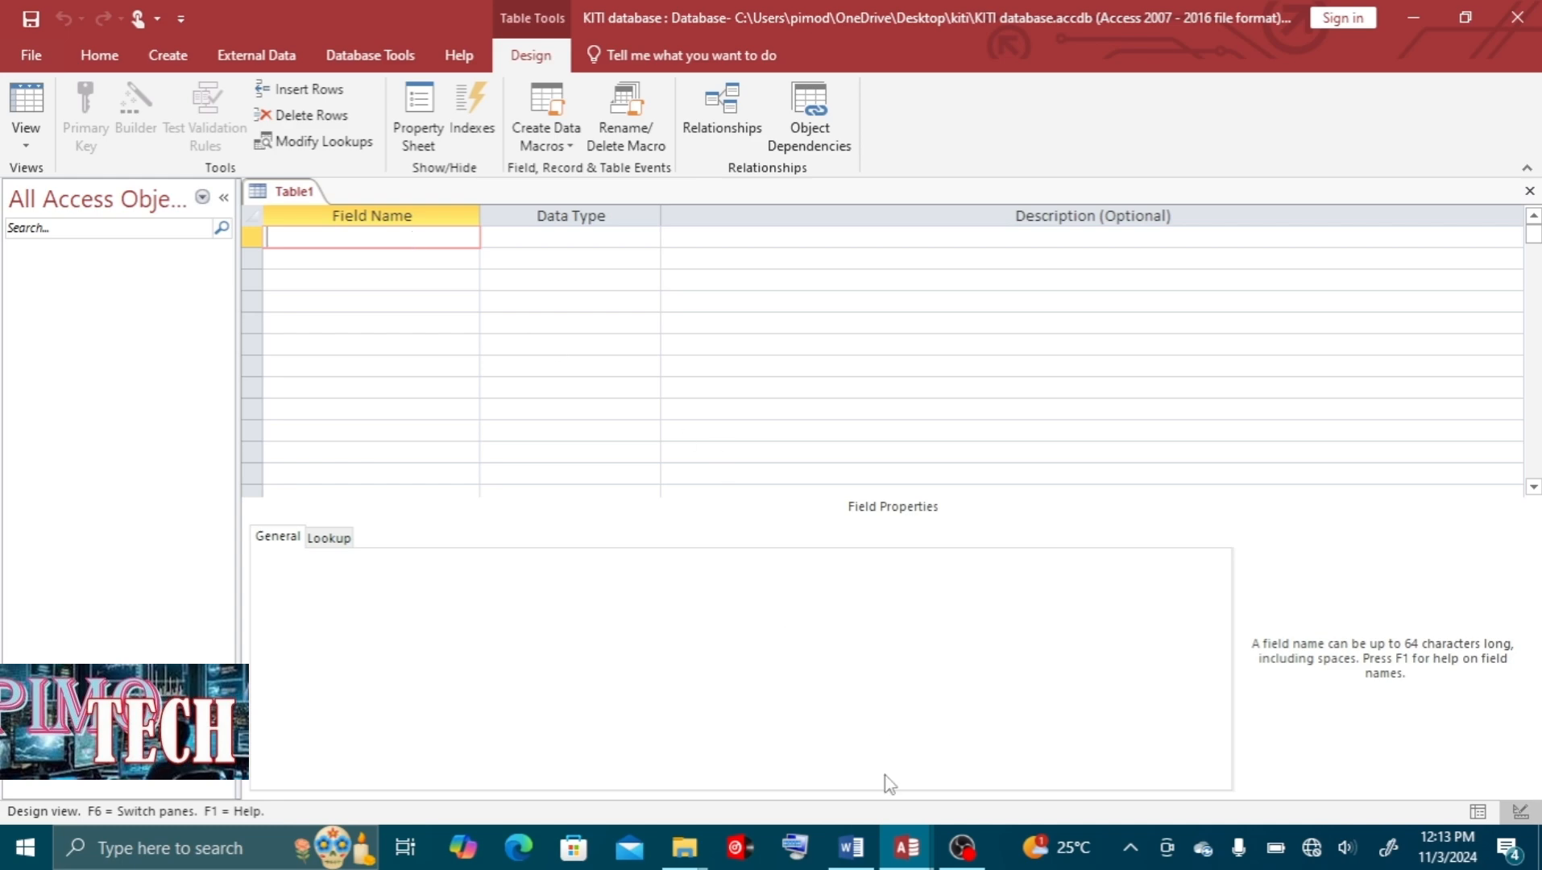
click(843, 852)
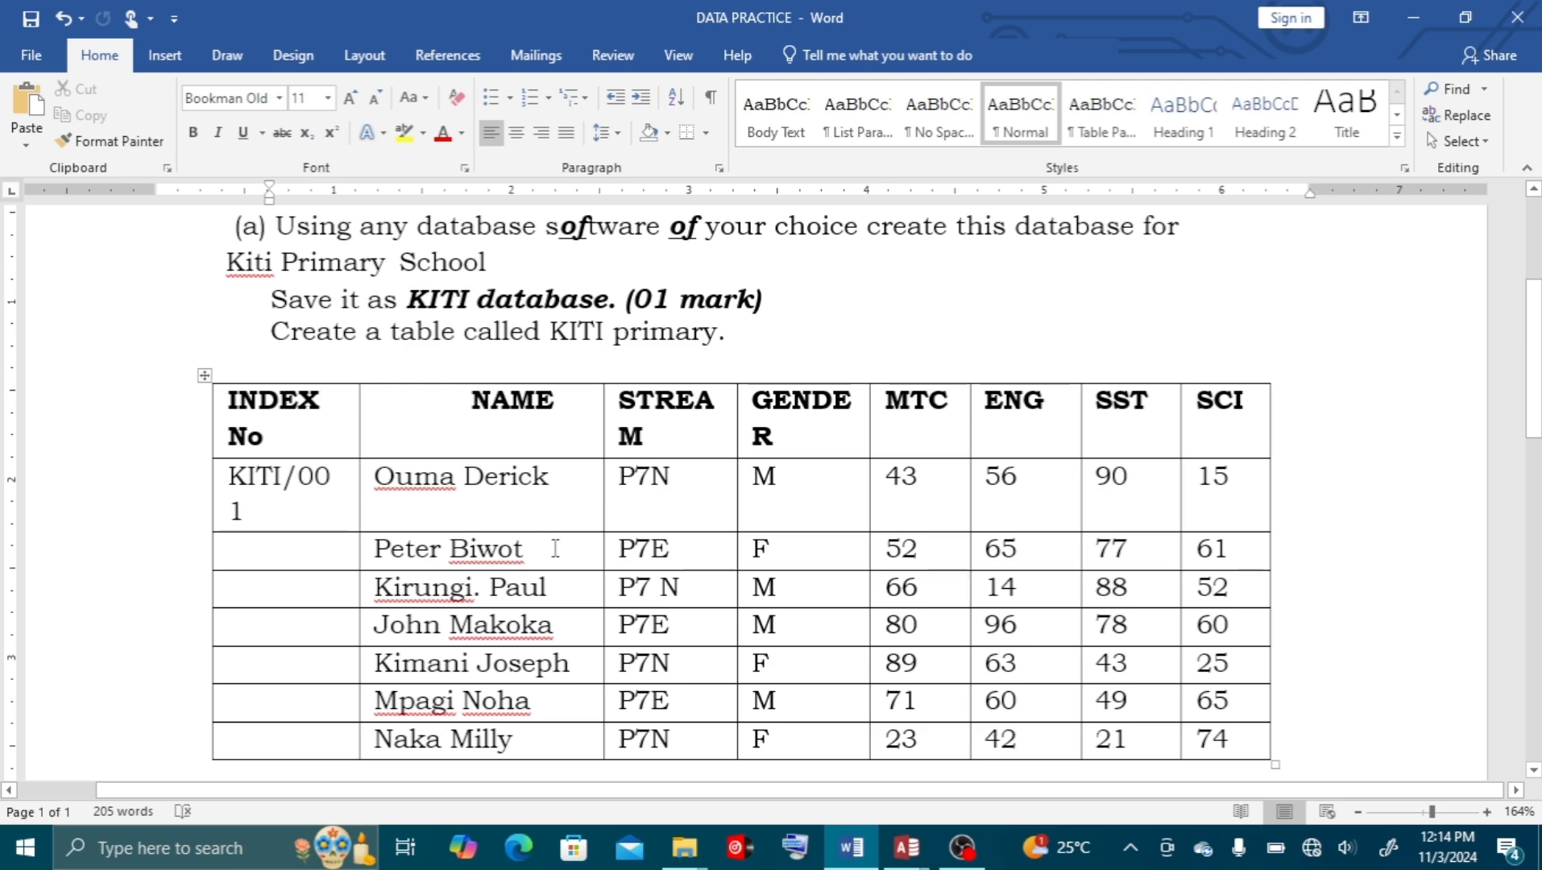
mouse_move(911, 861)
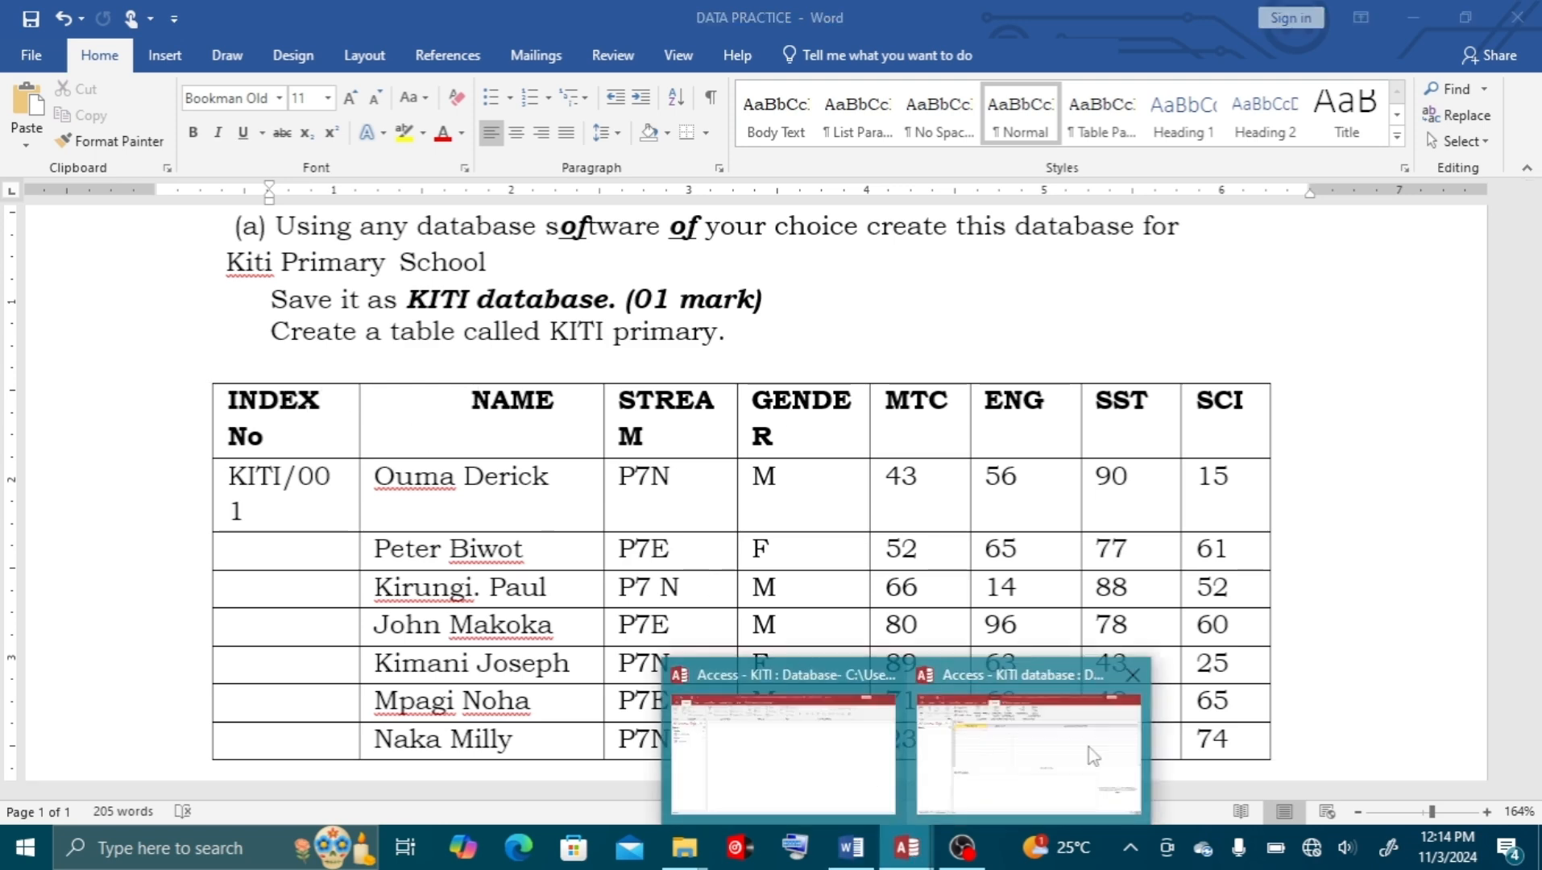
click(1104, 753)
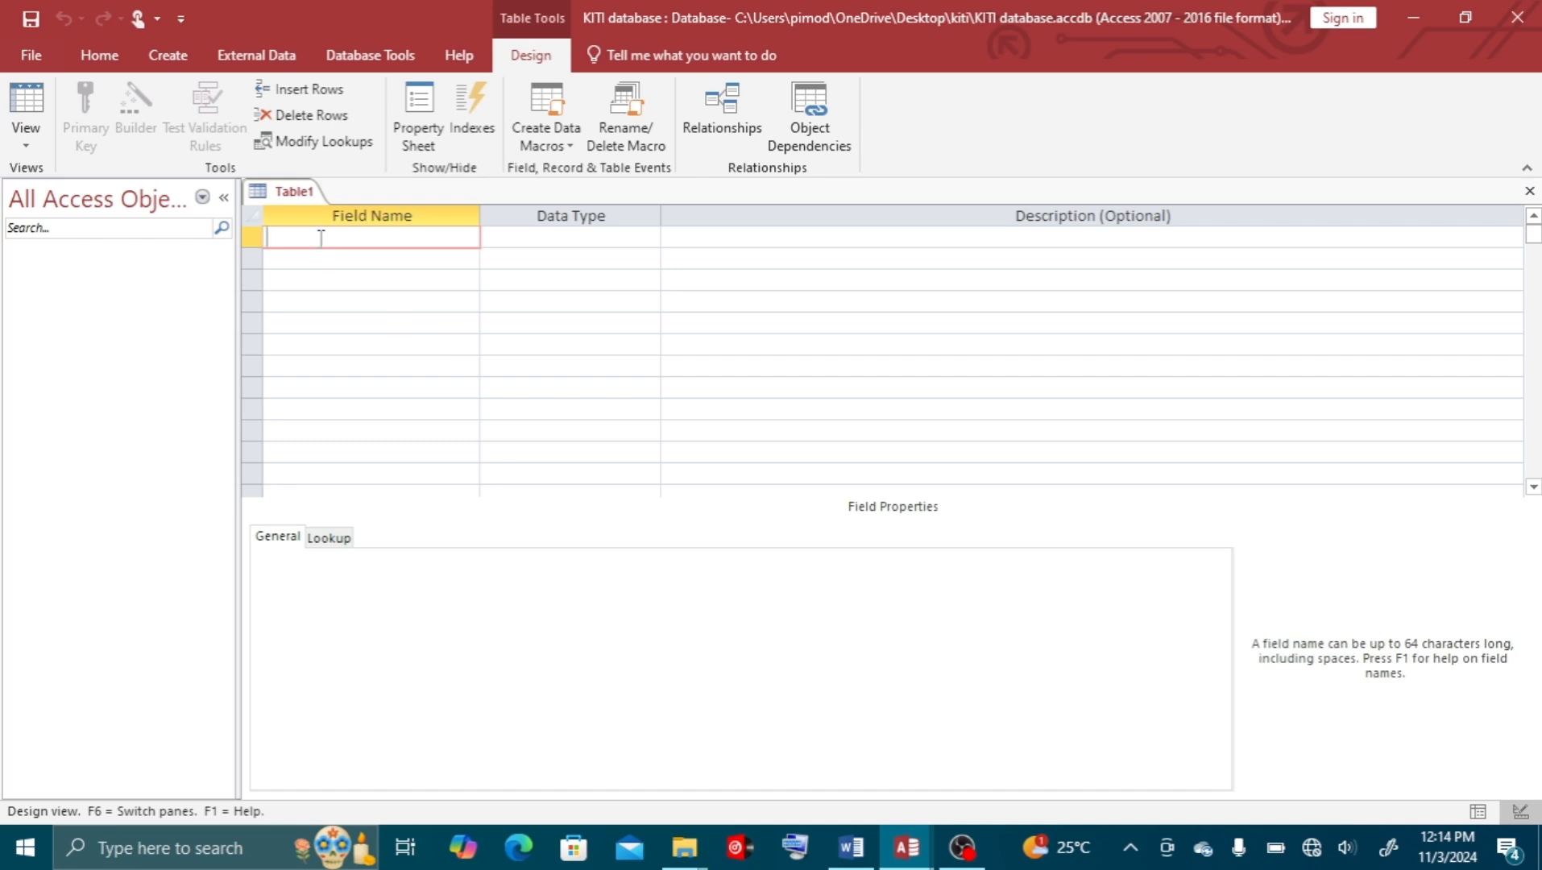
Add the fields INDEX NO, NAME, STREAM and GENDER to the new table
key(Caps_Lock)
text(INDEX NO)
key(Down)
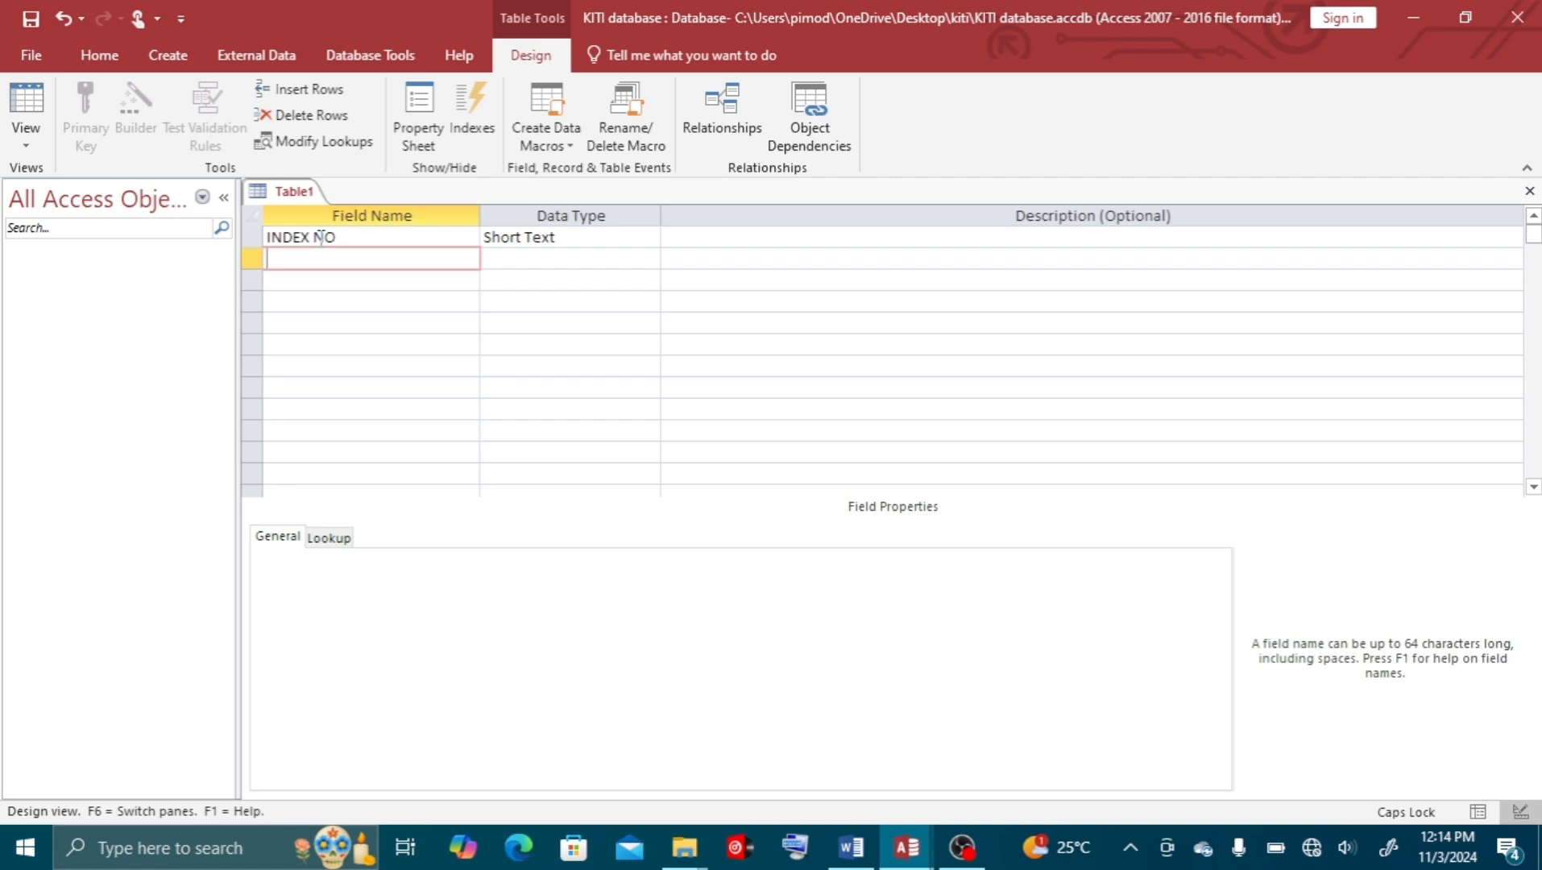
text(NAME)
click(364, 281)
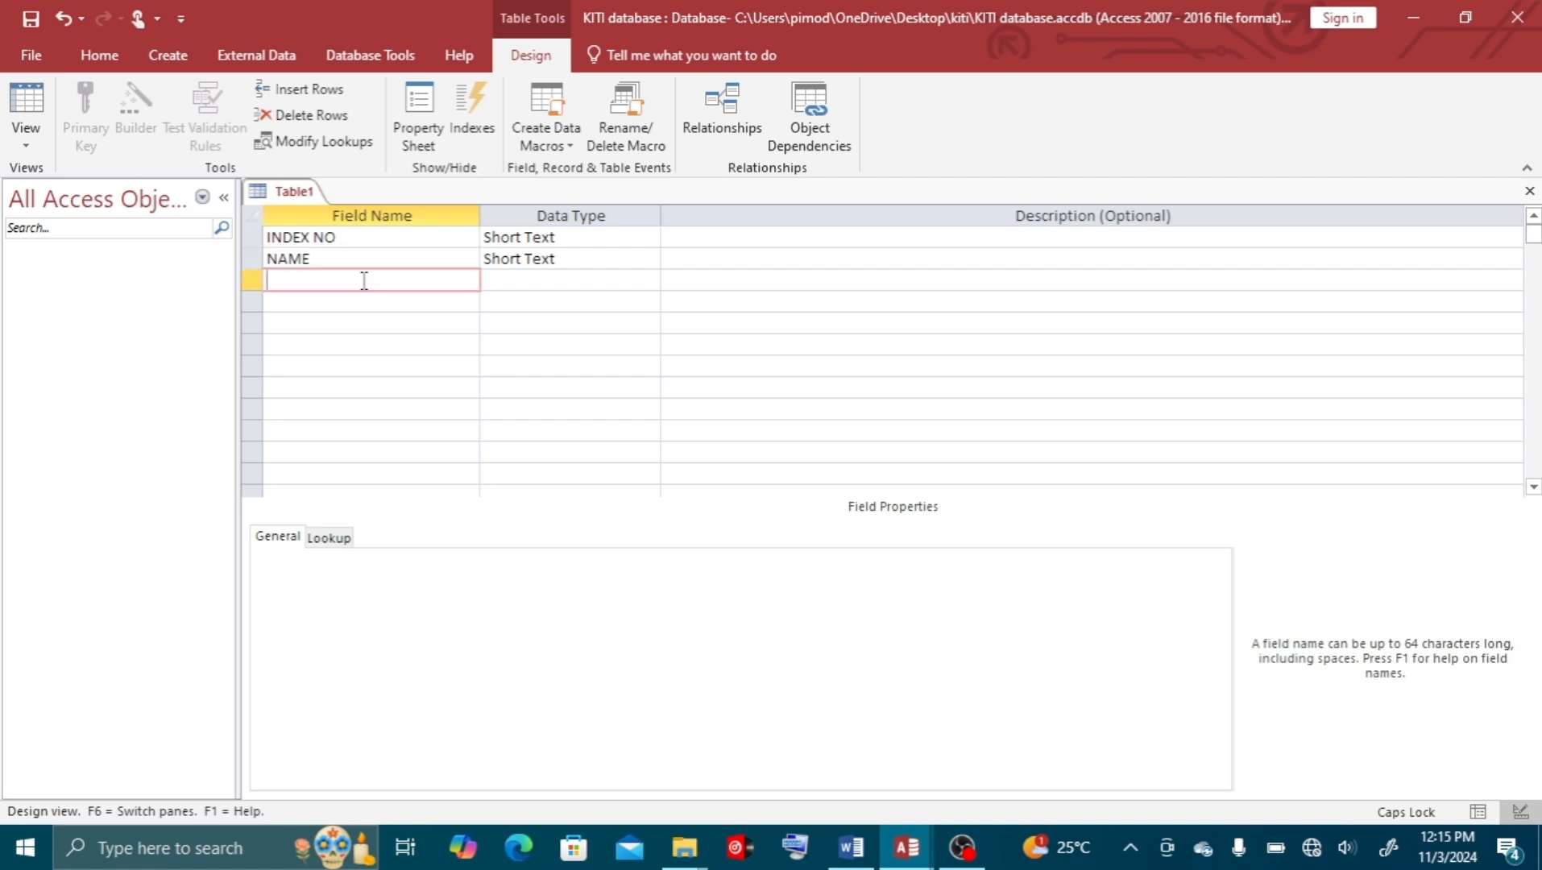
text(STREAM)
key(Down)
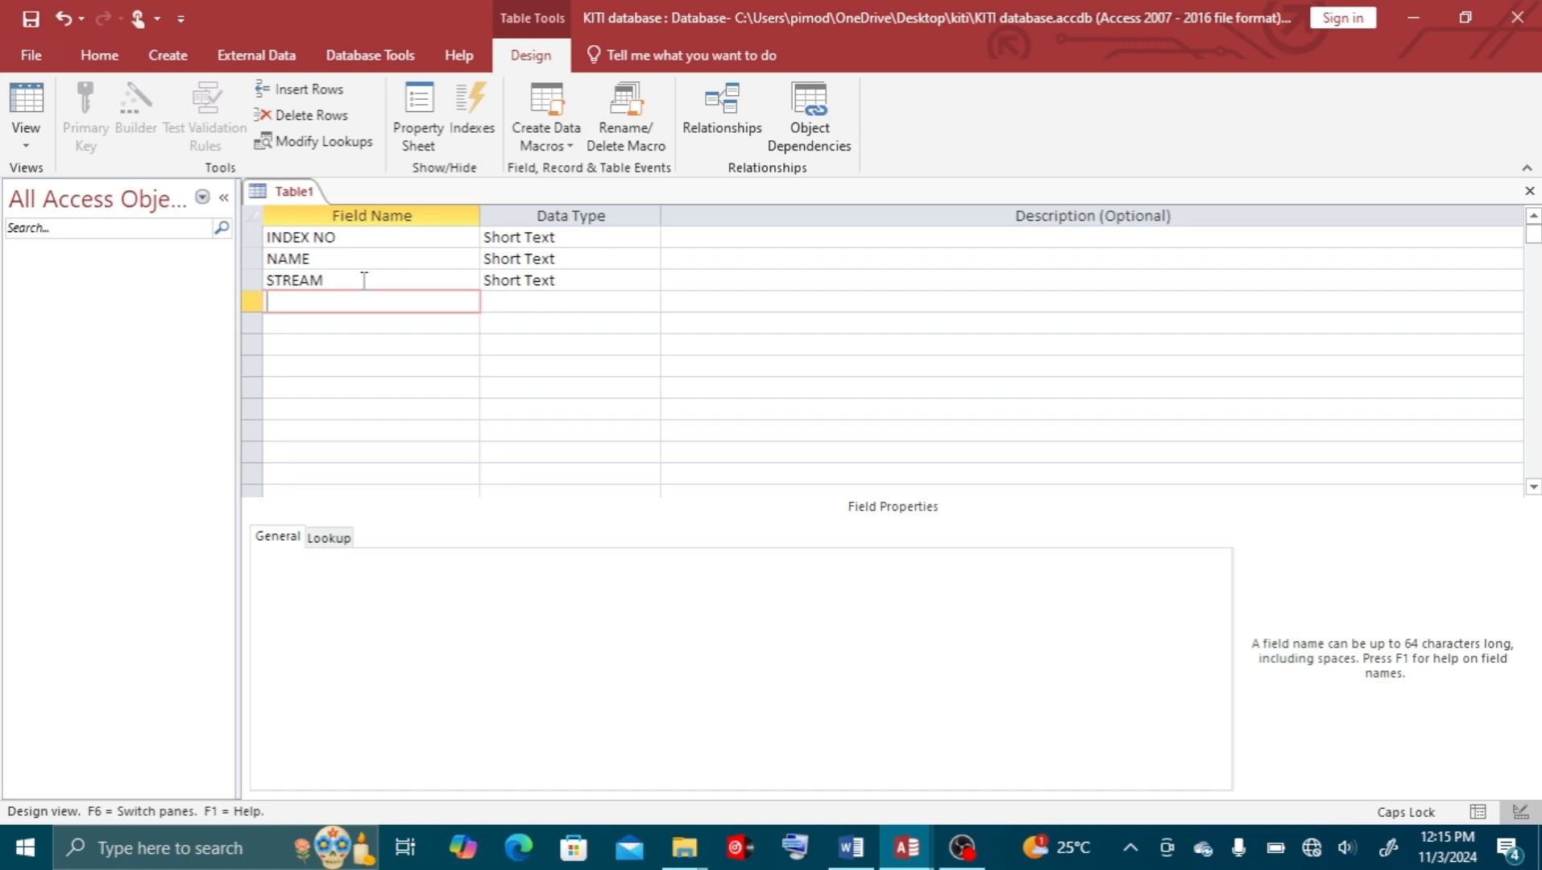
text(GENDER)
key(Down)
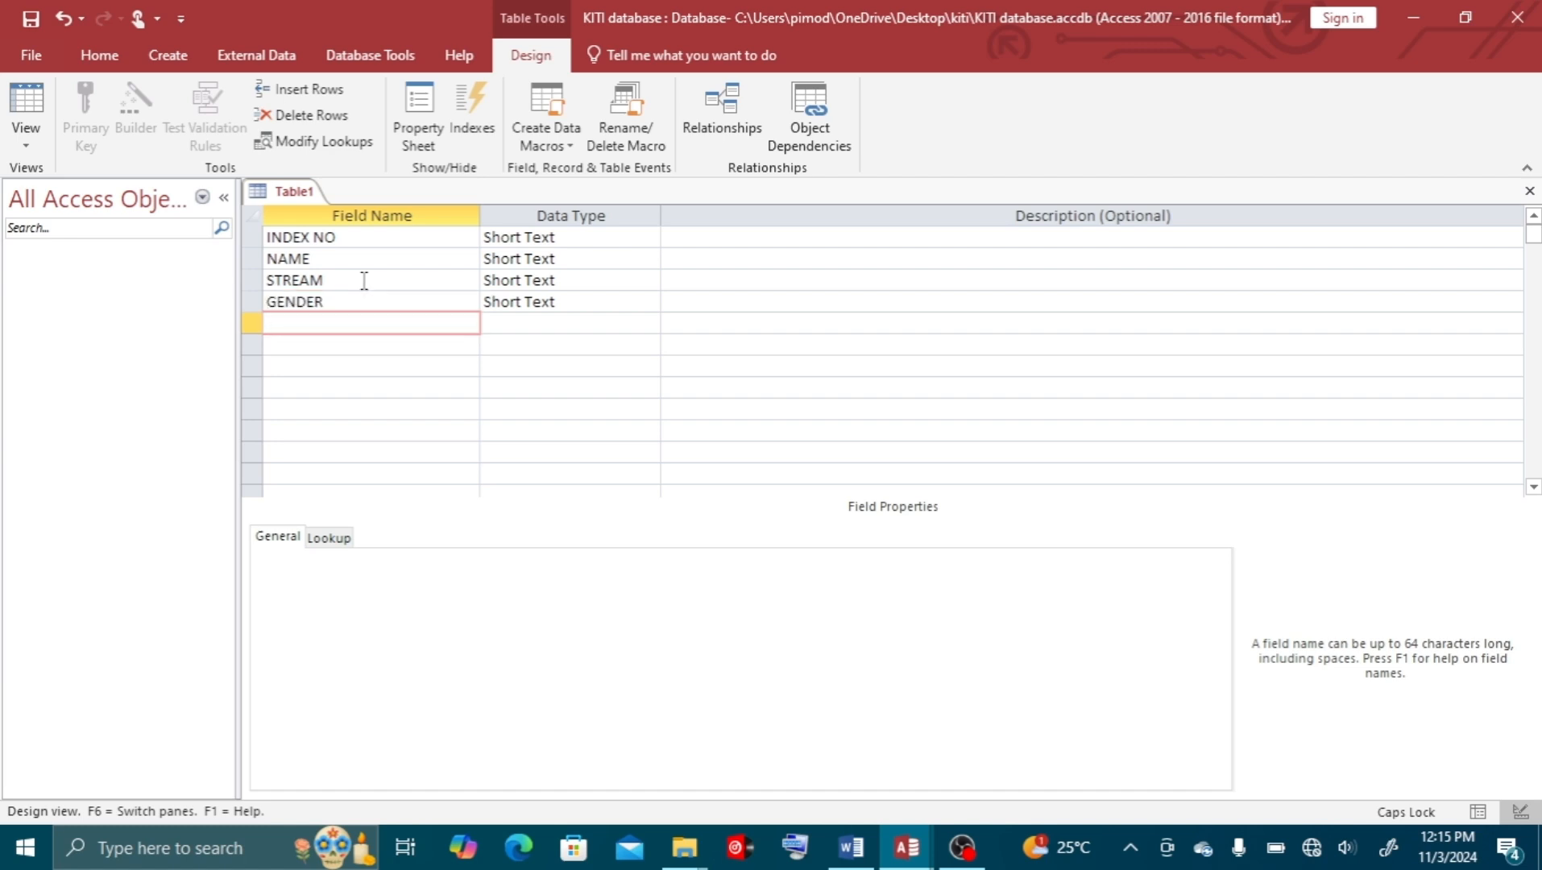
Add the fields MTC, ENG, SST and SCI to the table, checking the last column heading in the Word practice document
text(MTC)
key(Down)
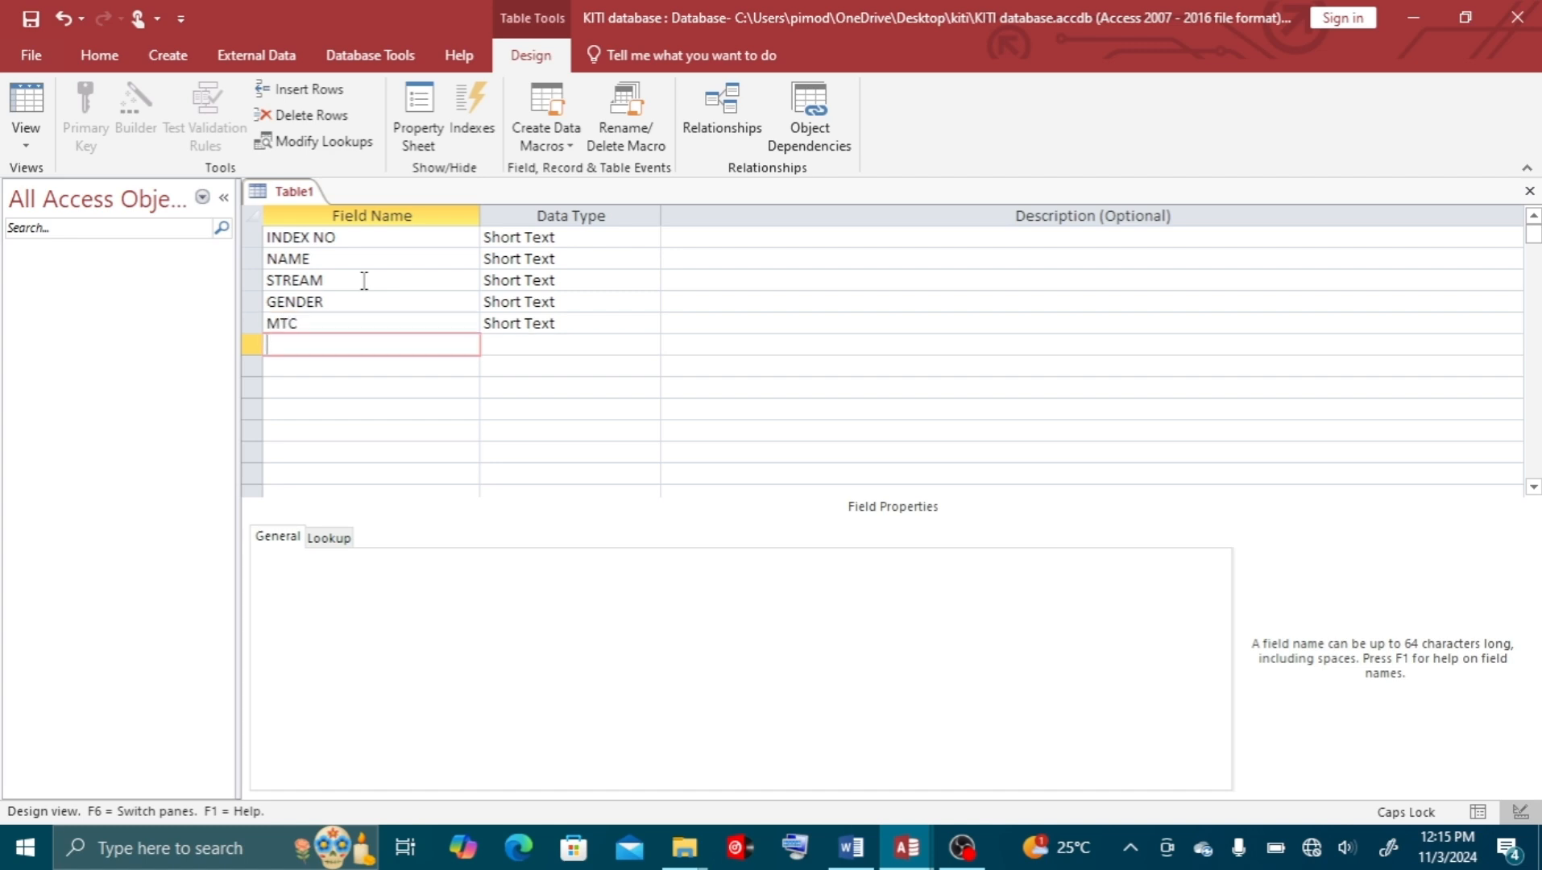
text(ENG)
key(Down)
text(SST)
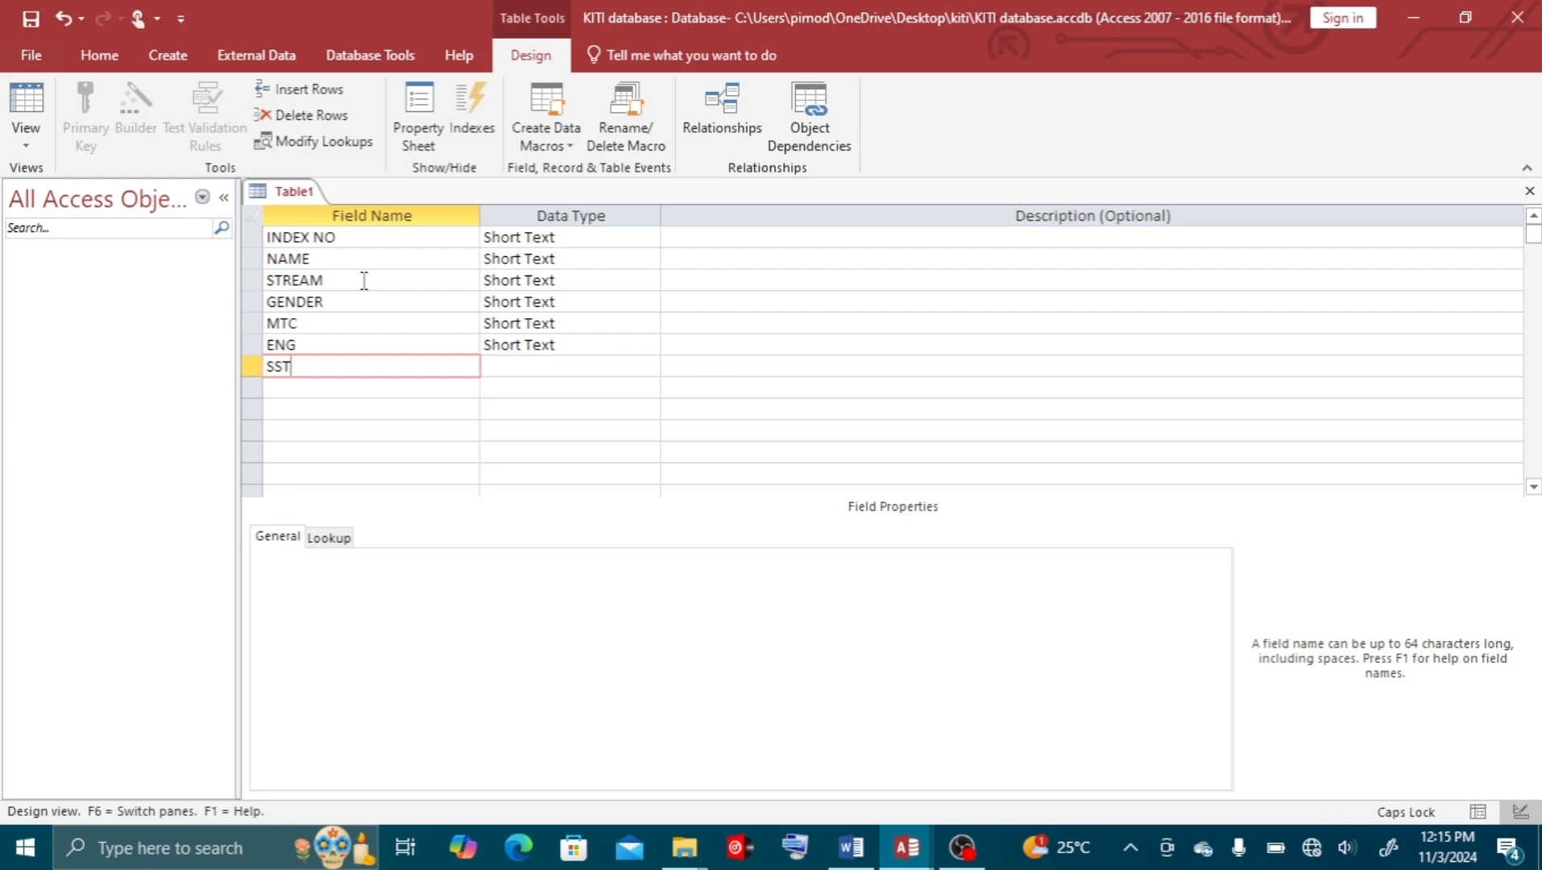
key(Down)
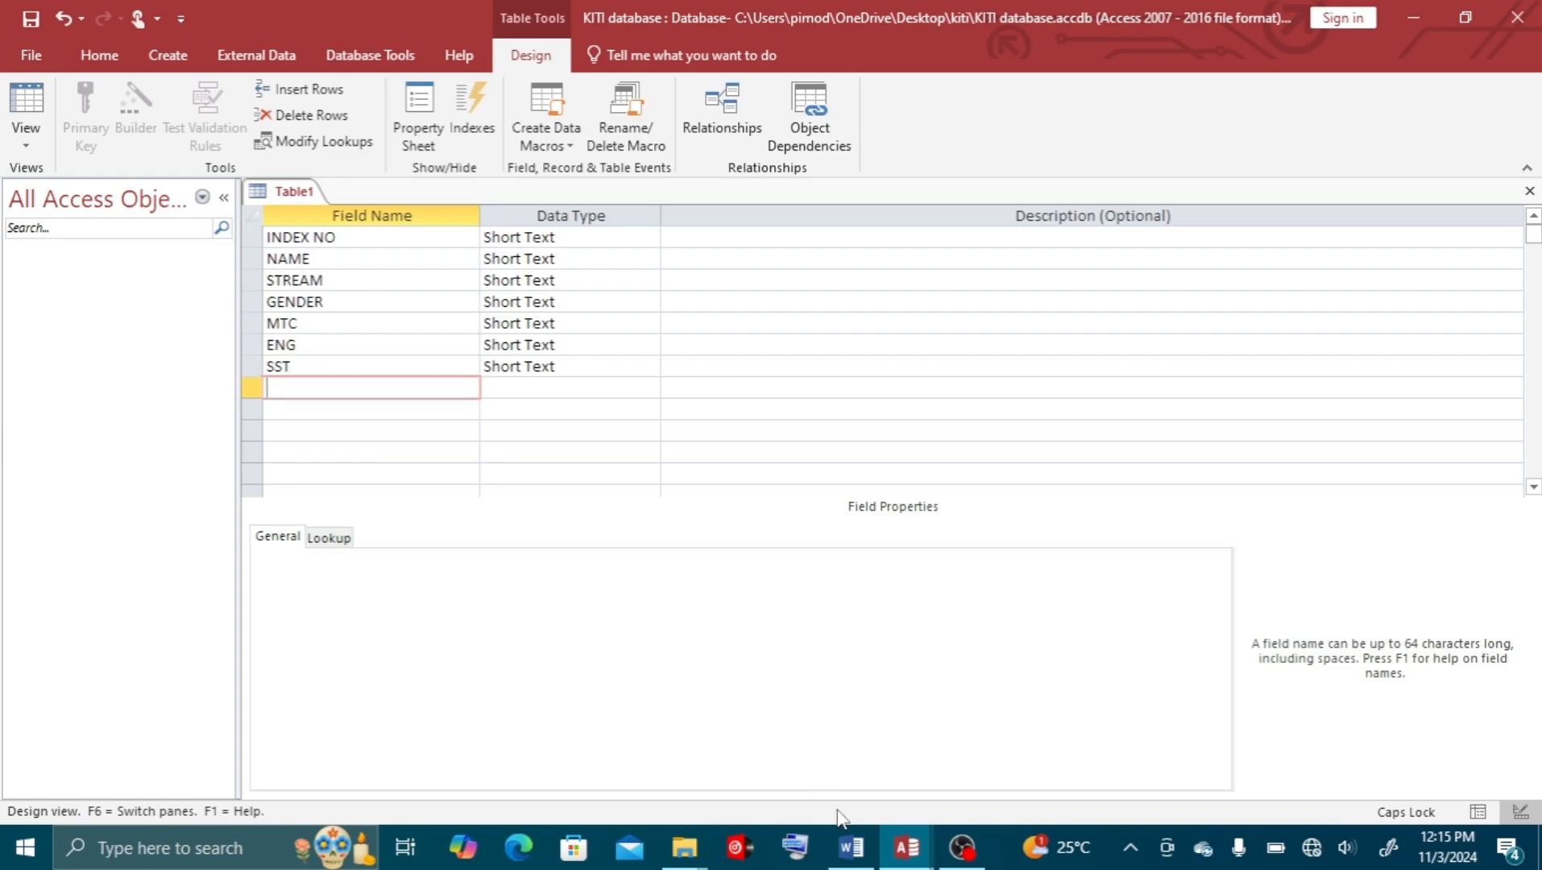
click(849, 846)
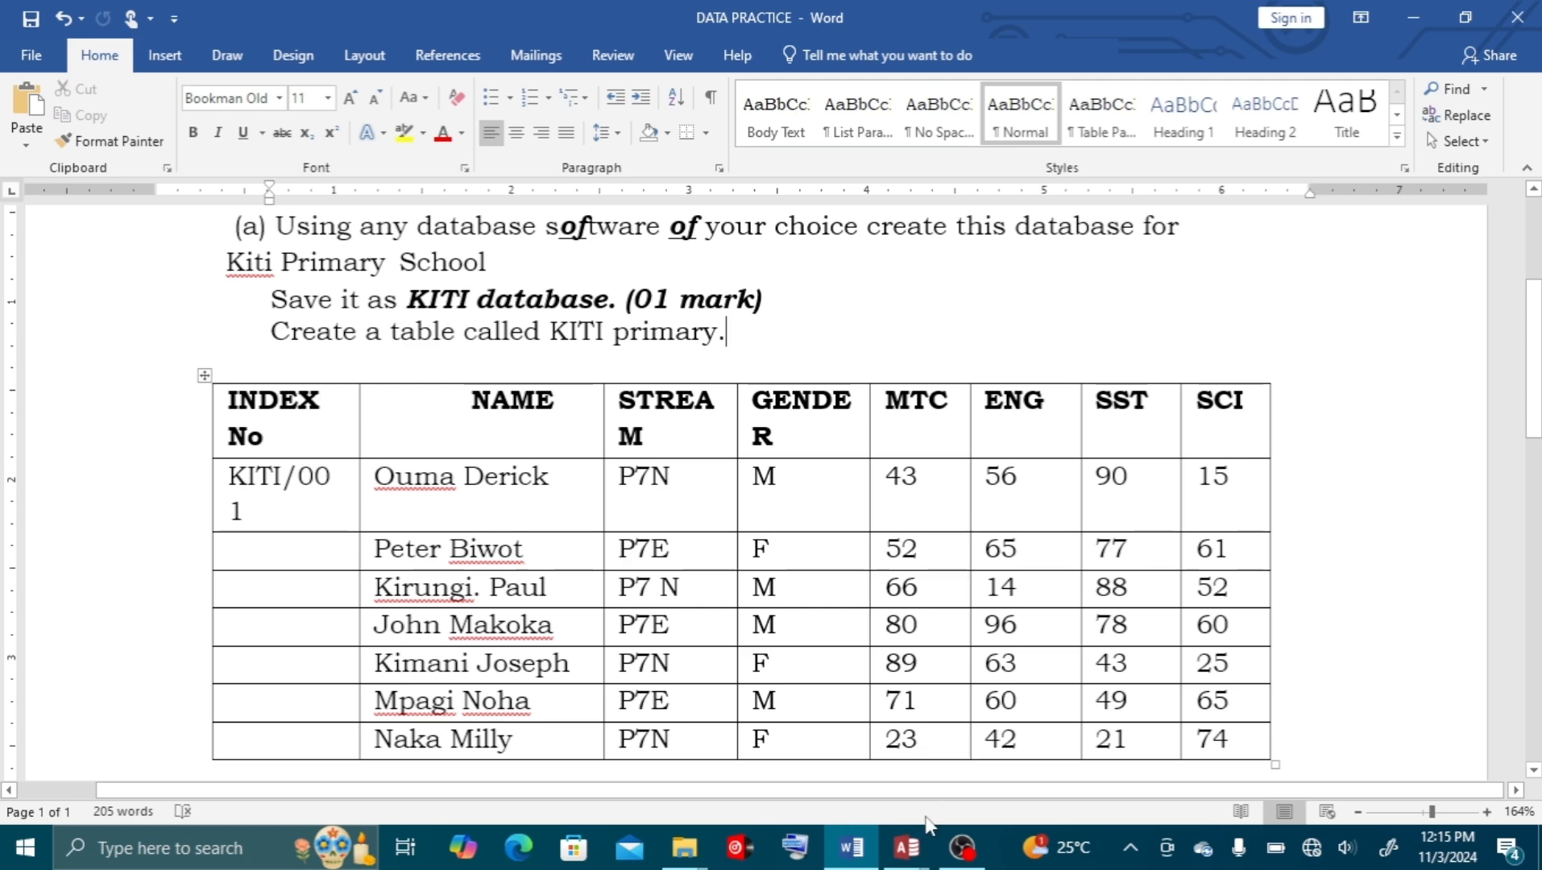
click(906, 846)
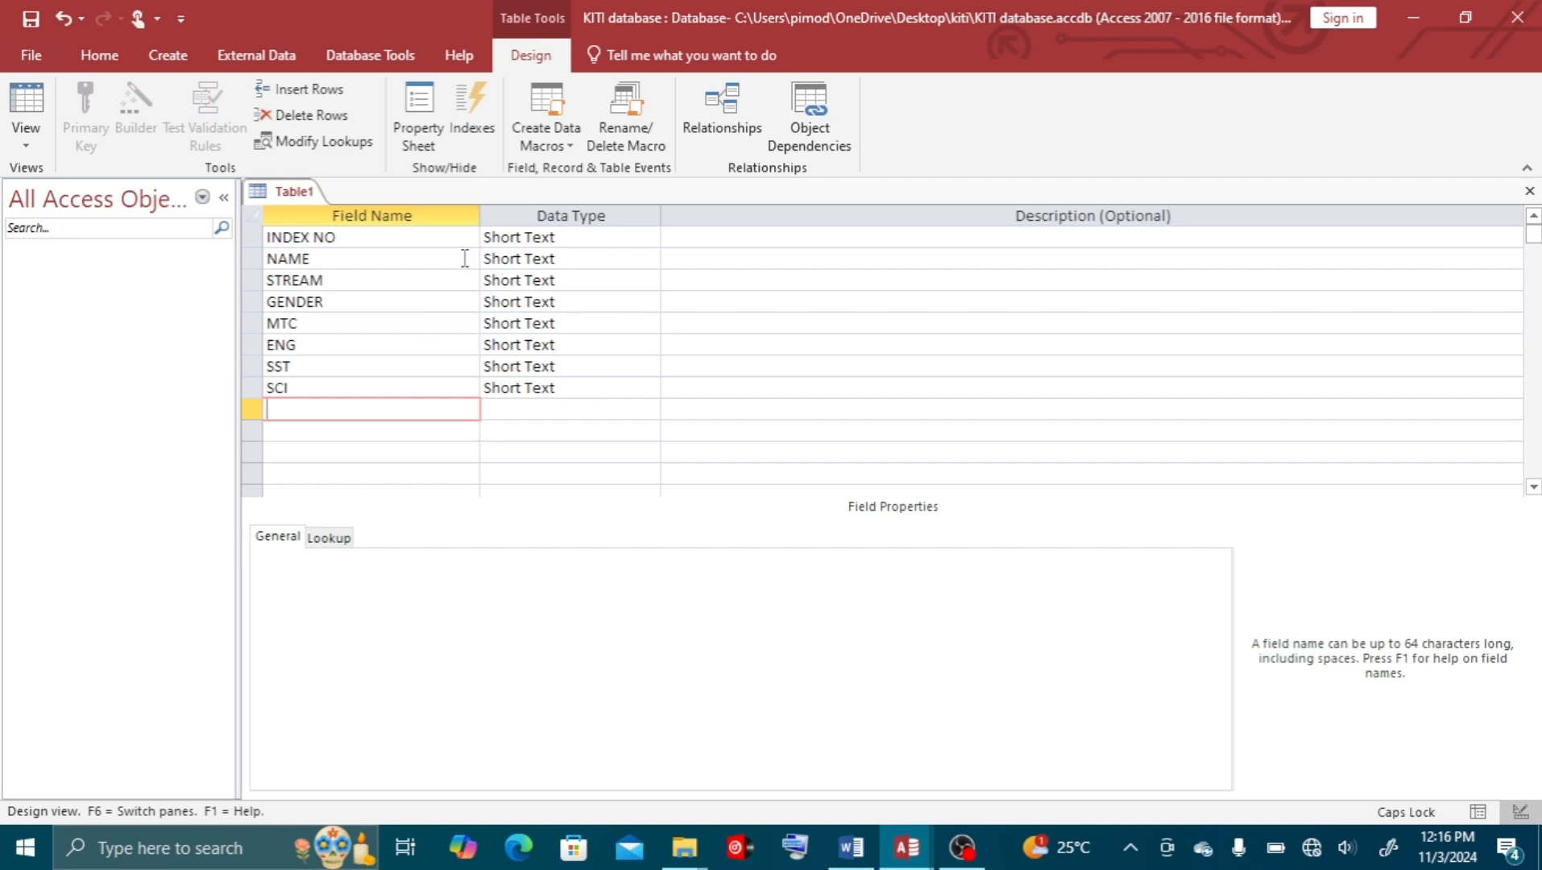
Check the index number and data type tasks in the Word document, and set the INDEX NO field's data type to AutoNumber in Access
click(556, 239)
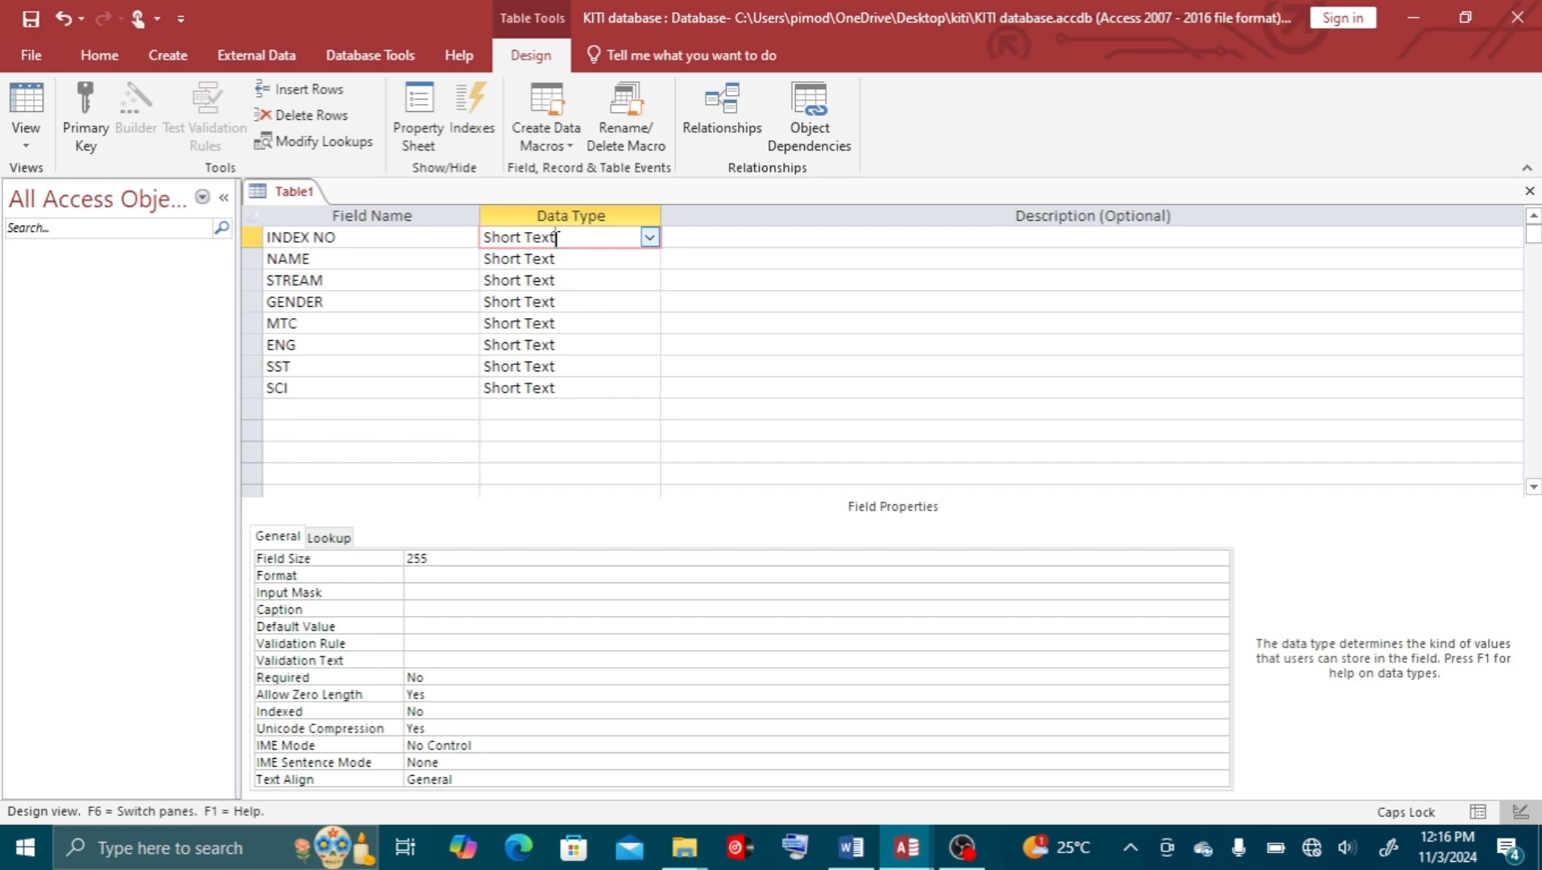
click(853, 856)
scroll(285, 515, down, 2)
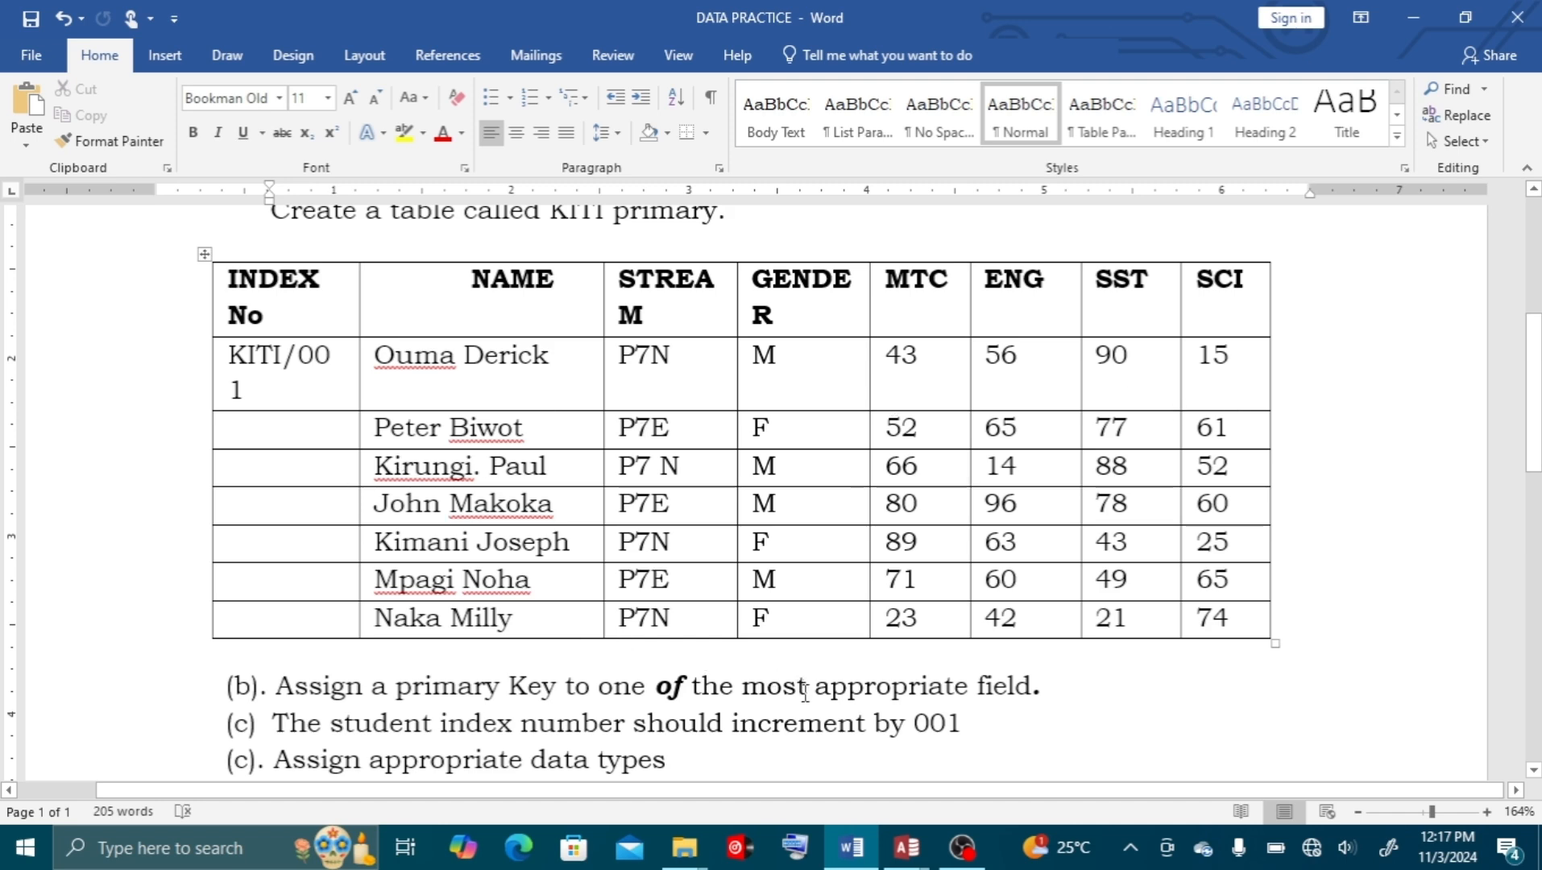
mouse_move(905, 850)
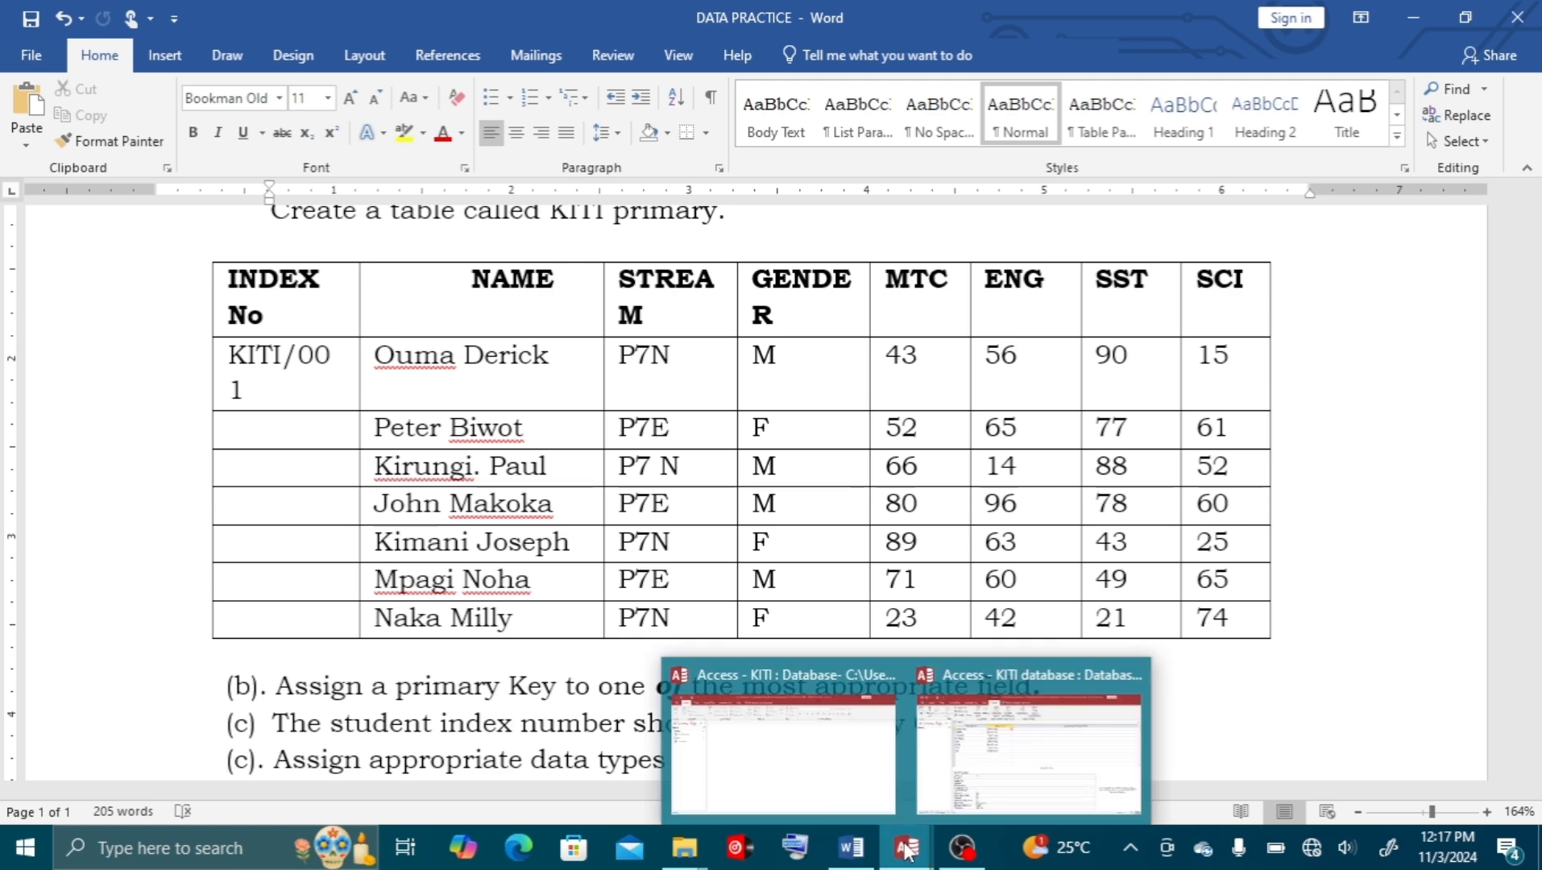
click(1019, 752)
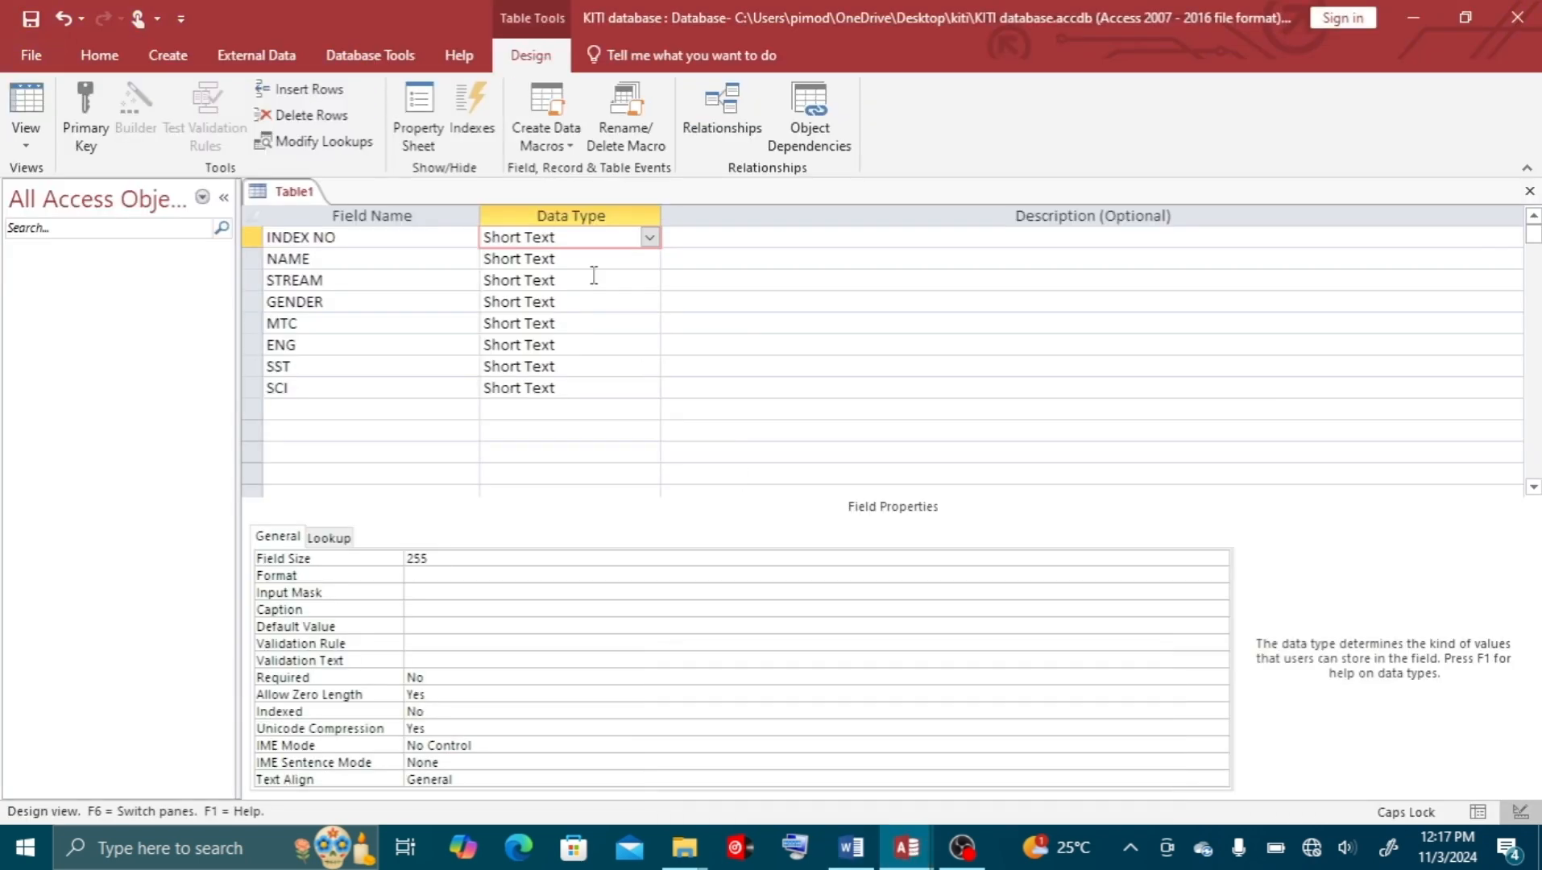
click(650, 238)
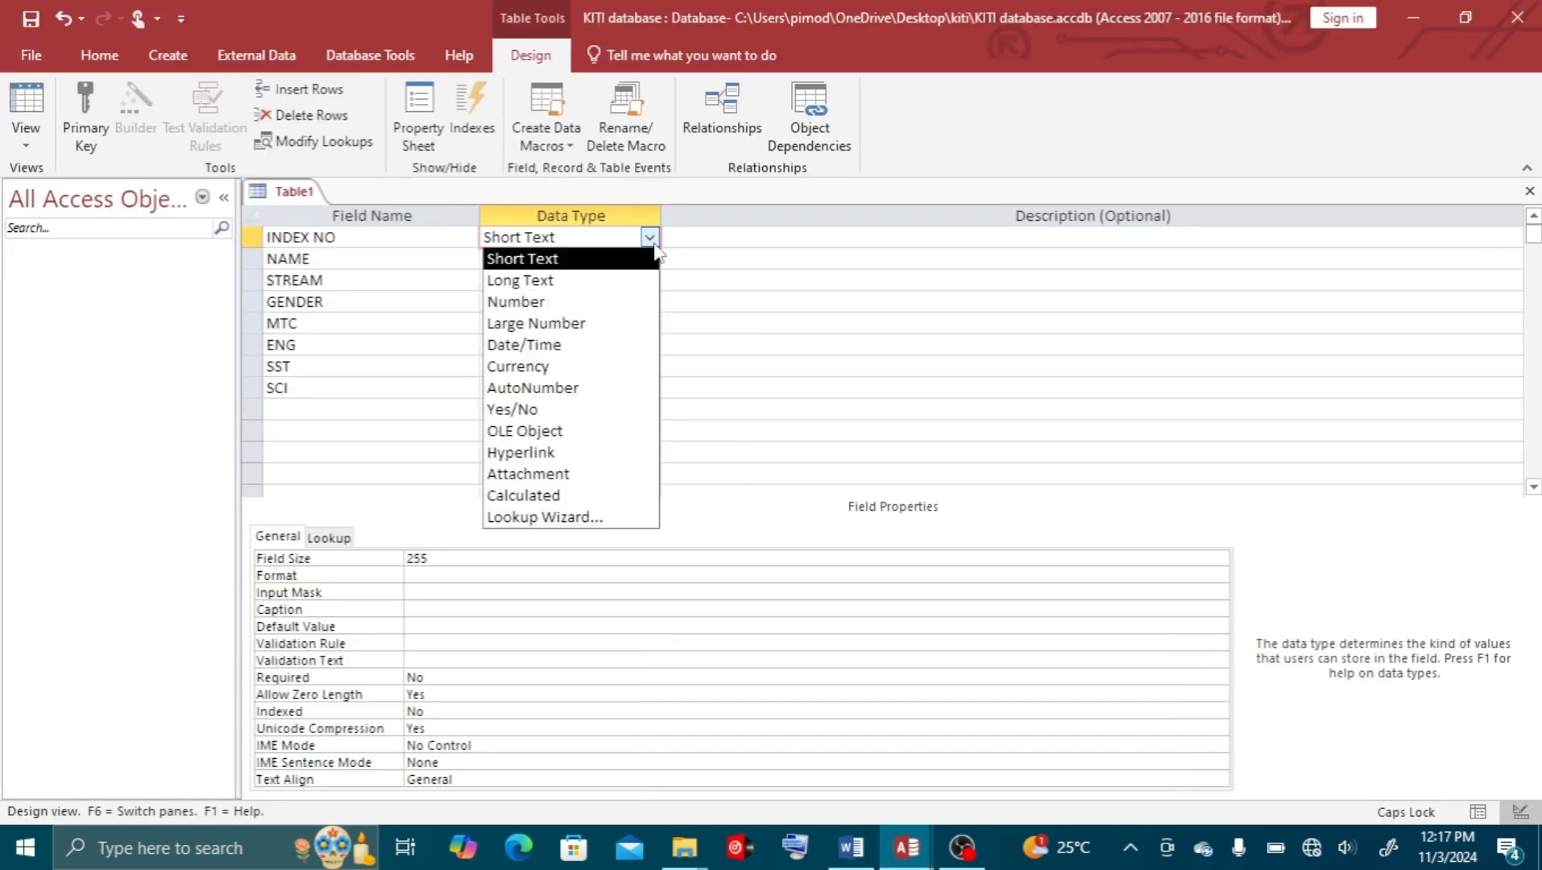
click(568, 389)
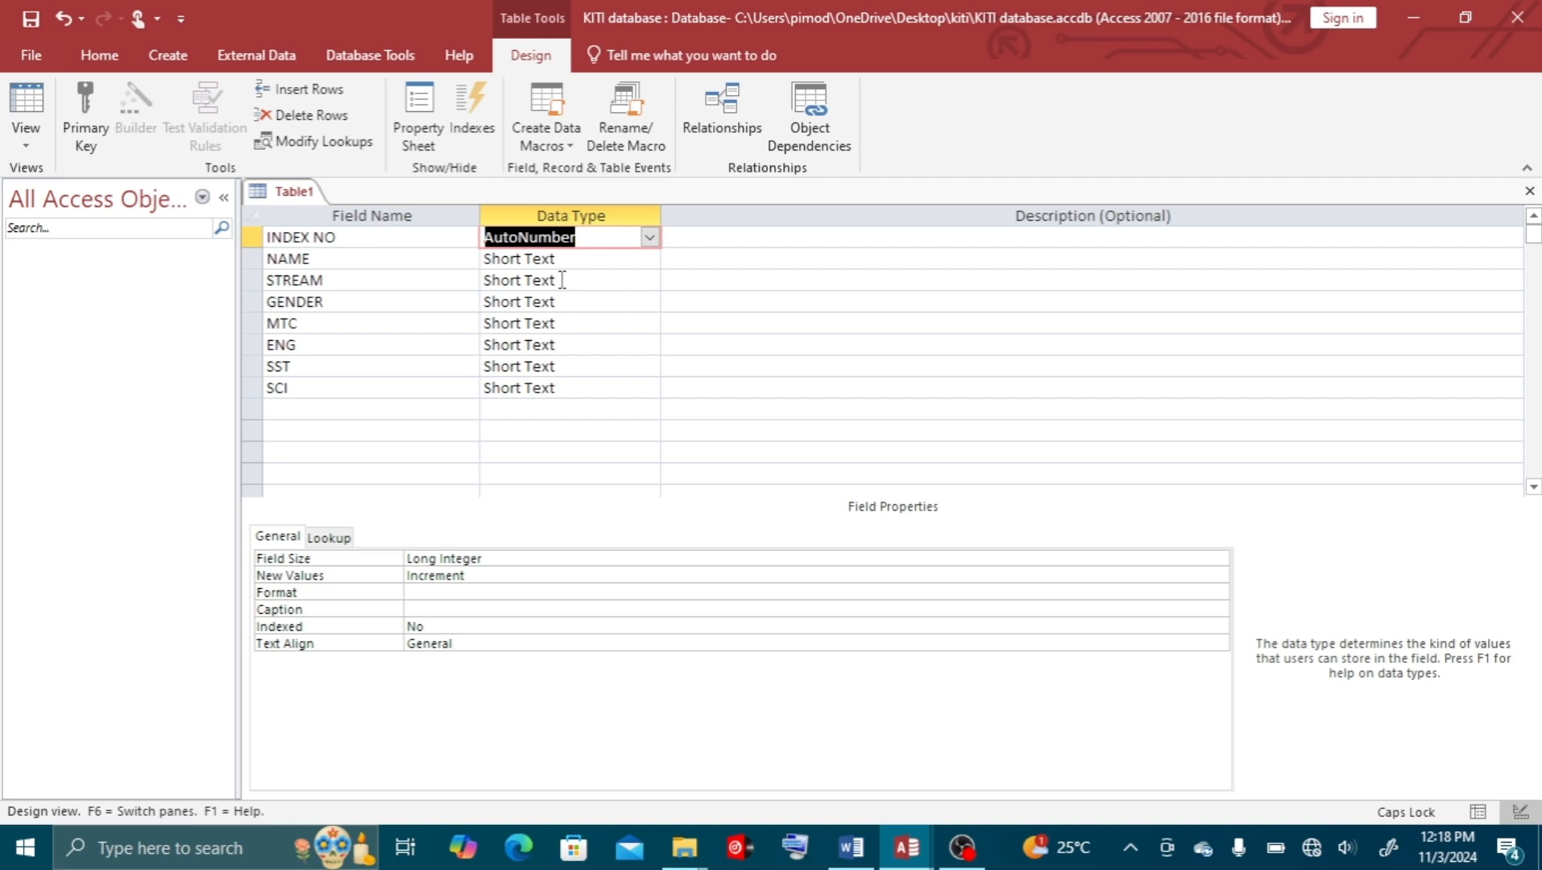
Set the data type of the MTC and ENG fields to Number
click(564, 323)
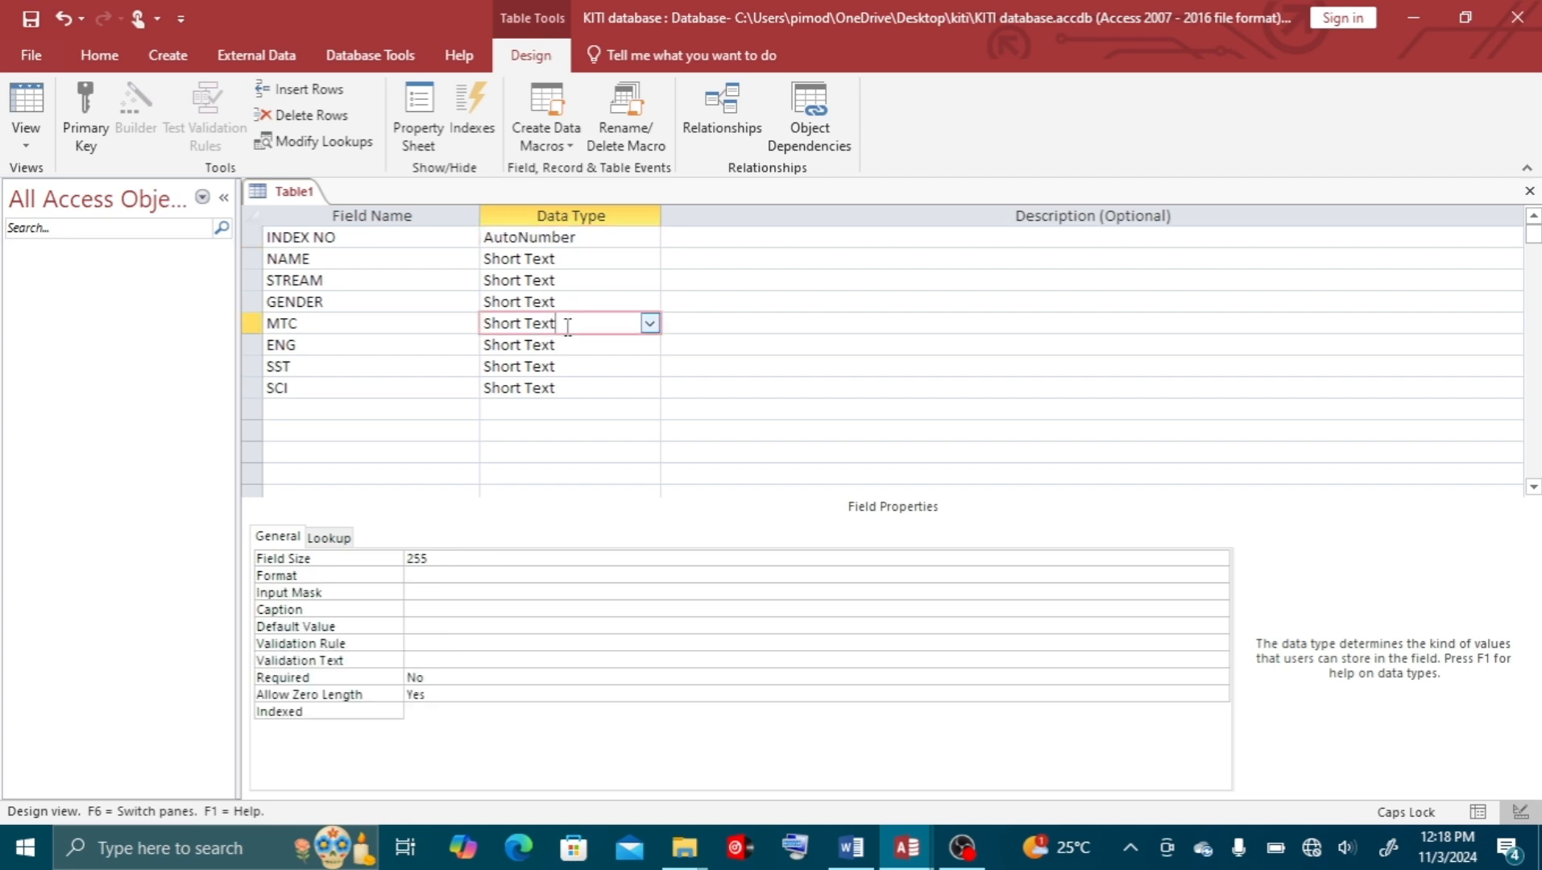
click(650, 323)
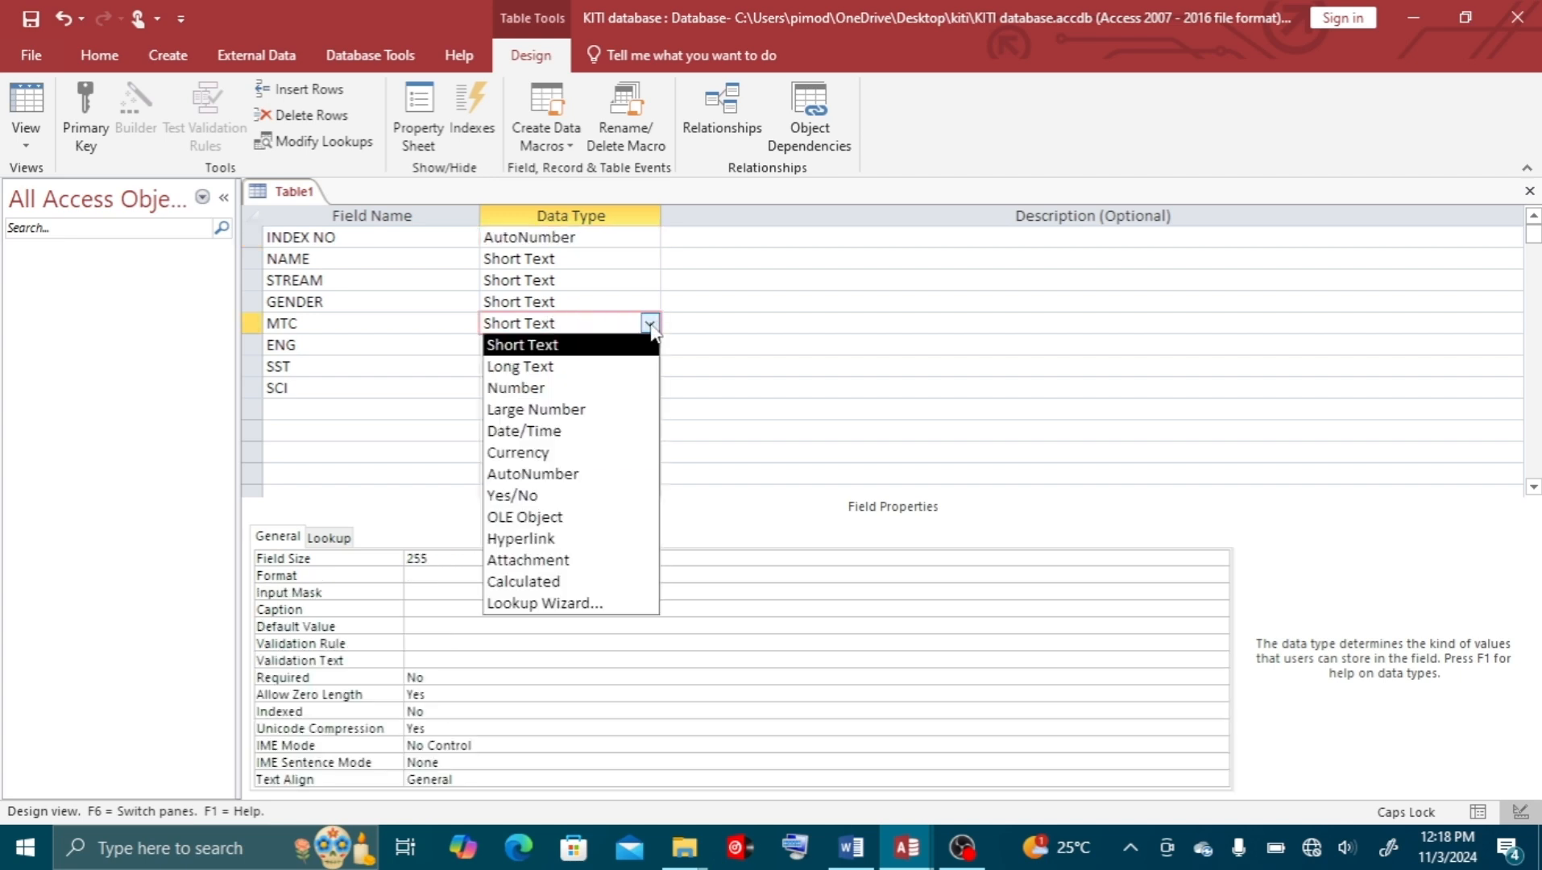
click(560, 389)
click(559, 345)
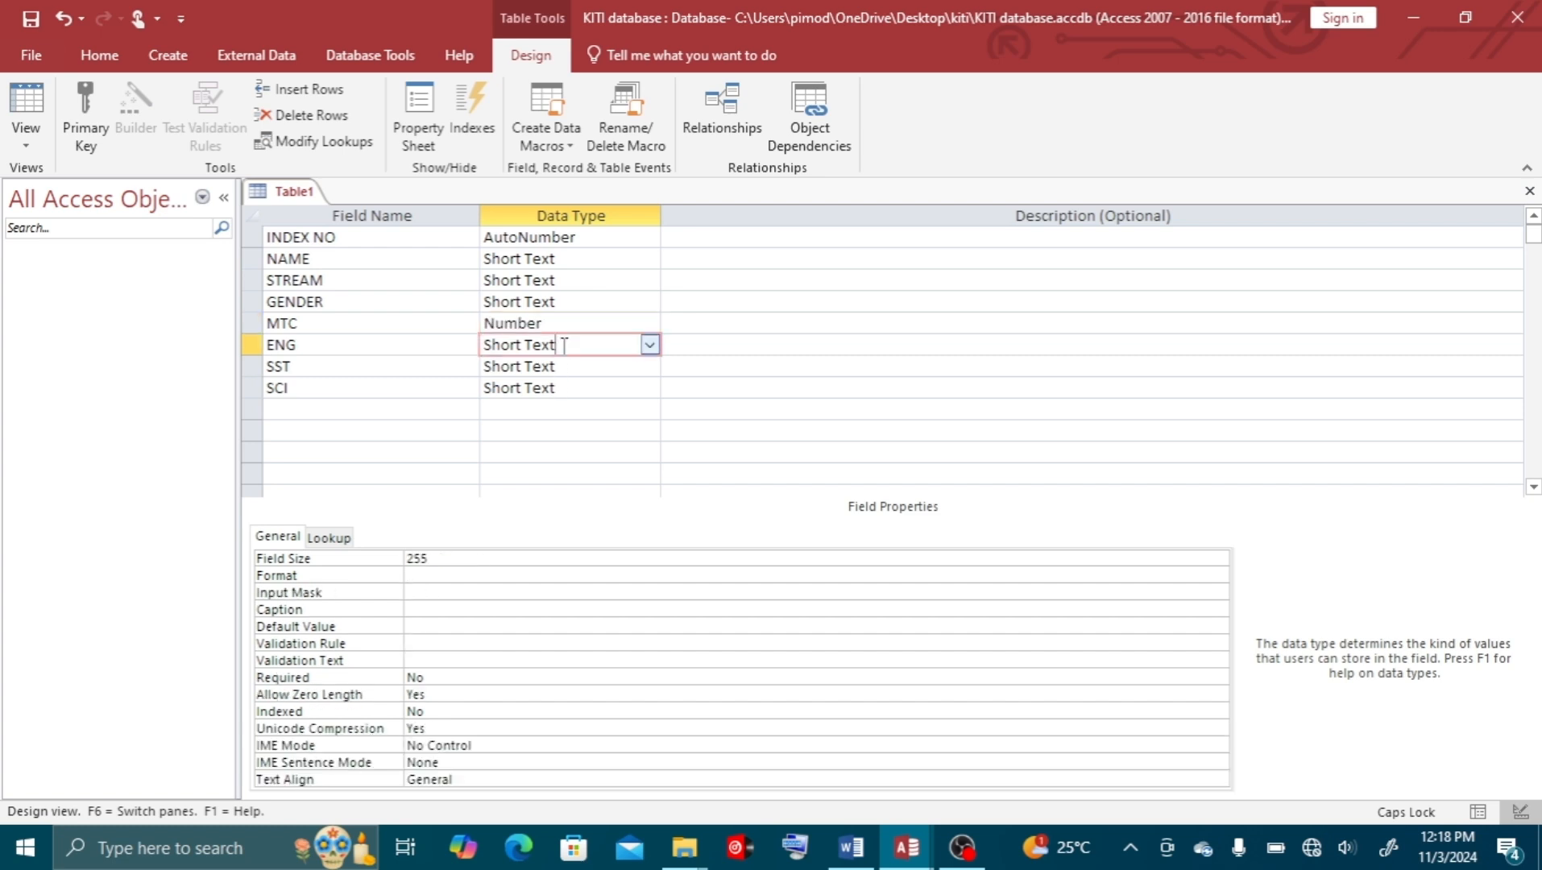
click(561, 345)
click(560, 412)
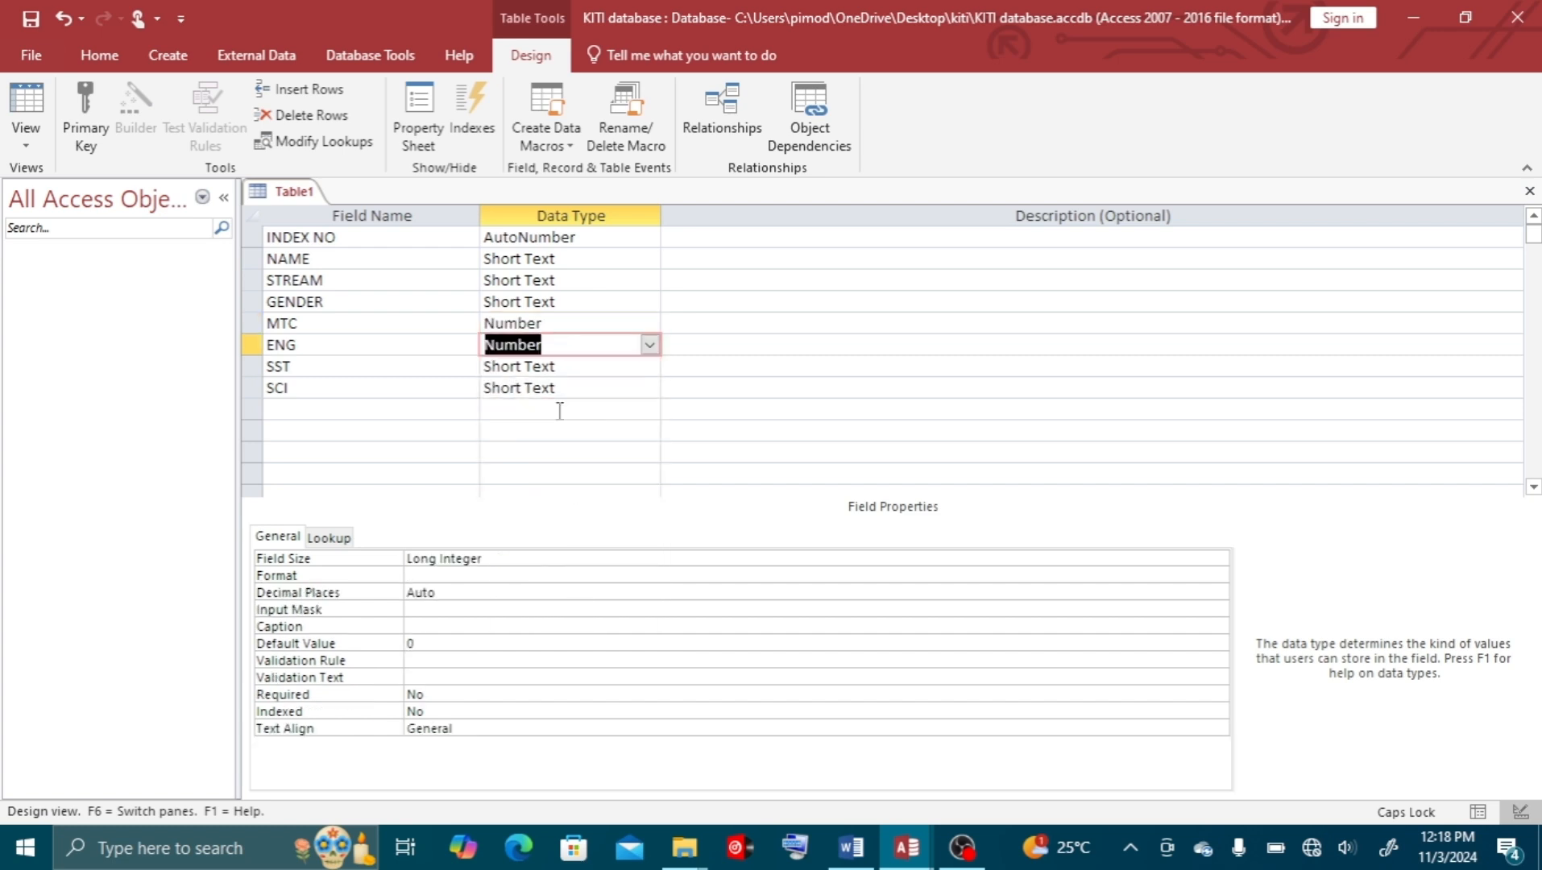
Set the data type of the SST and SCI fields to Number
click(582, 367)
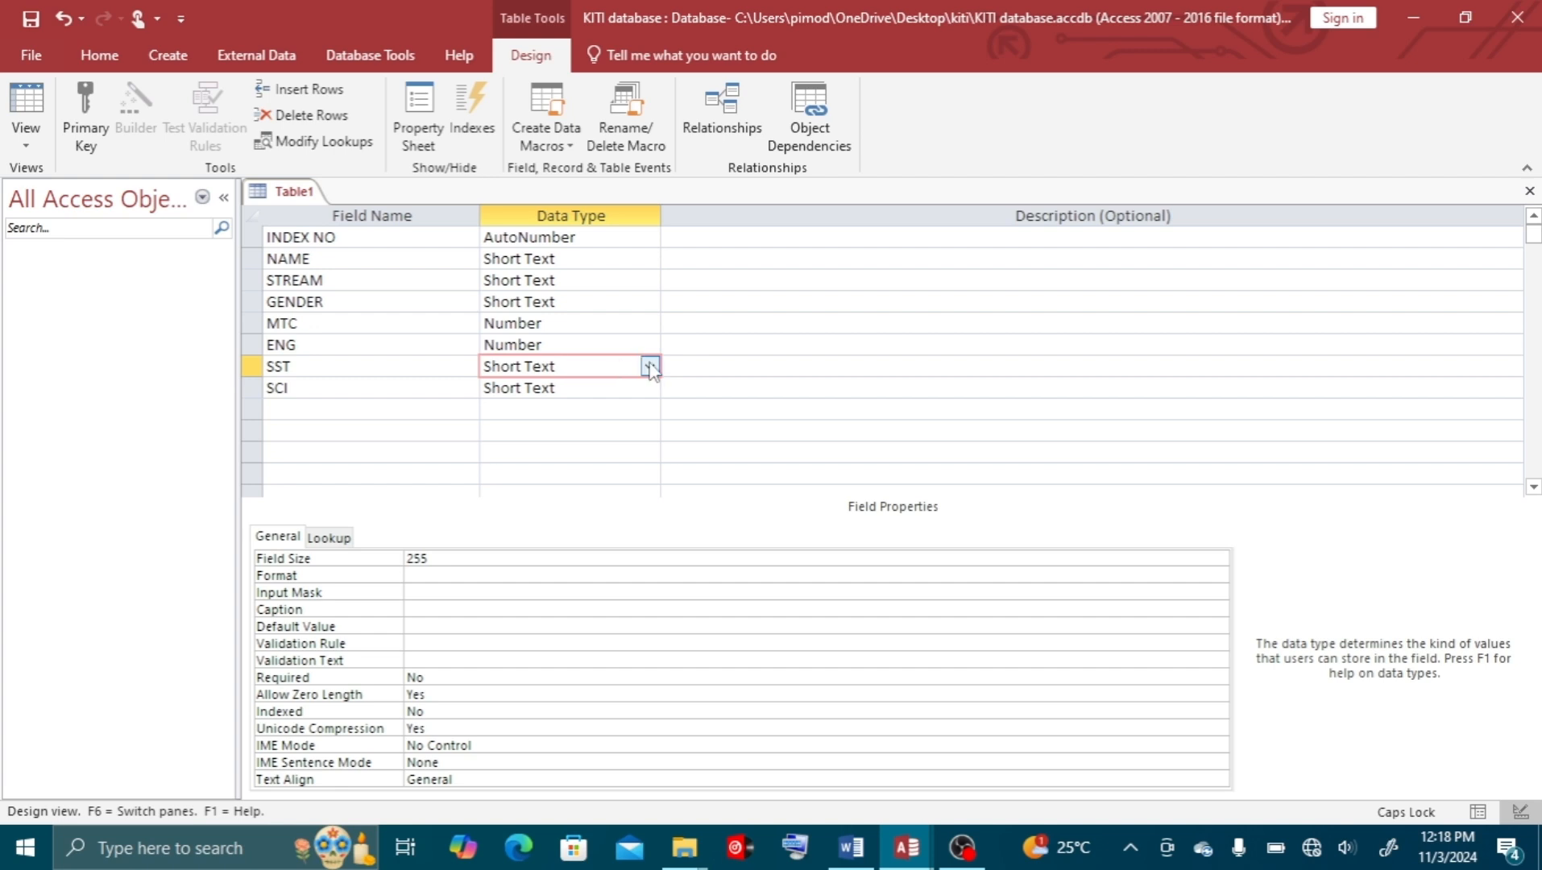
click(647, 366)
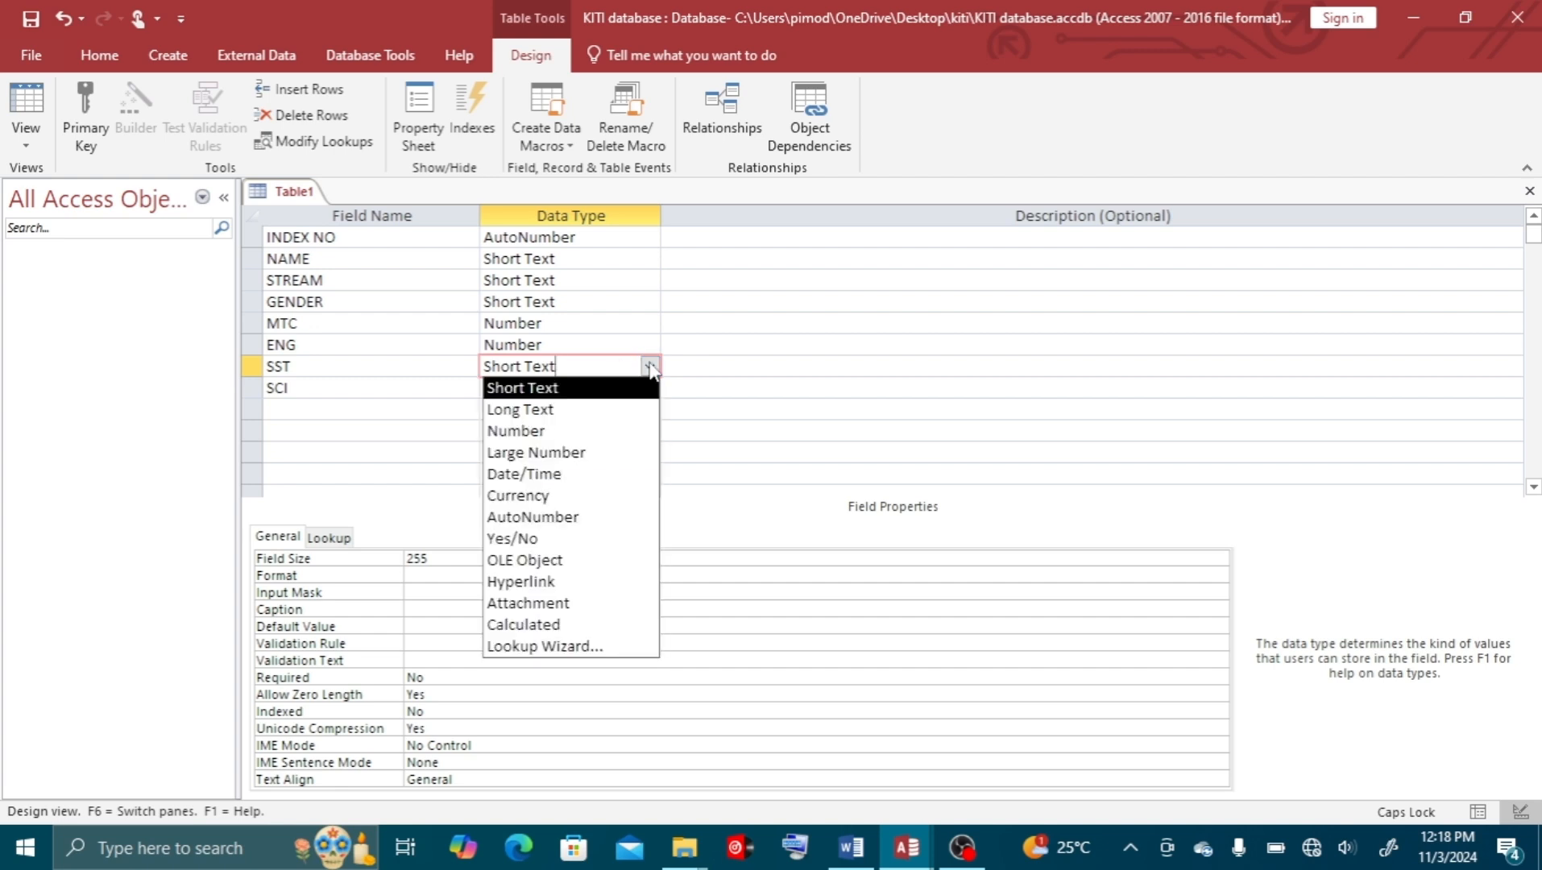
click(568, 432)
click(574, 387)
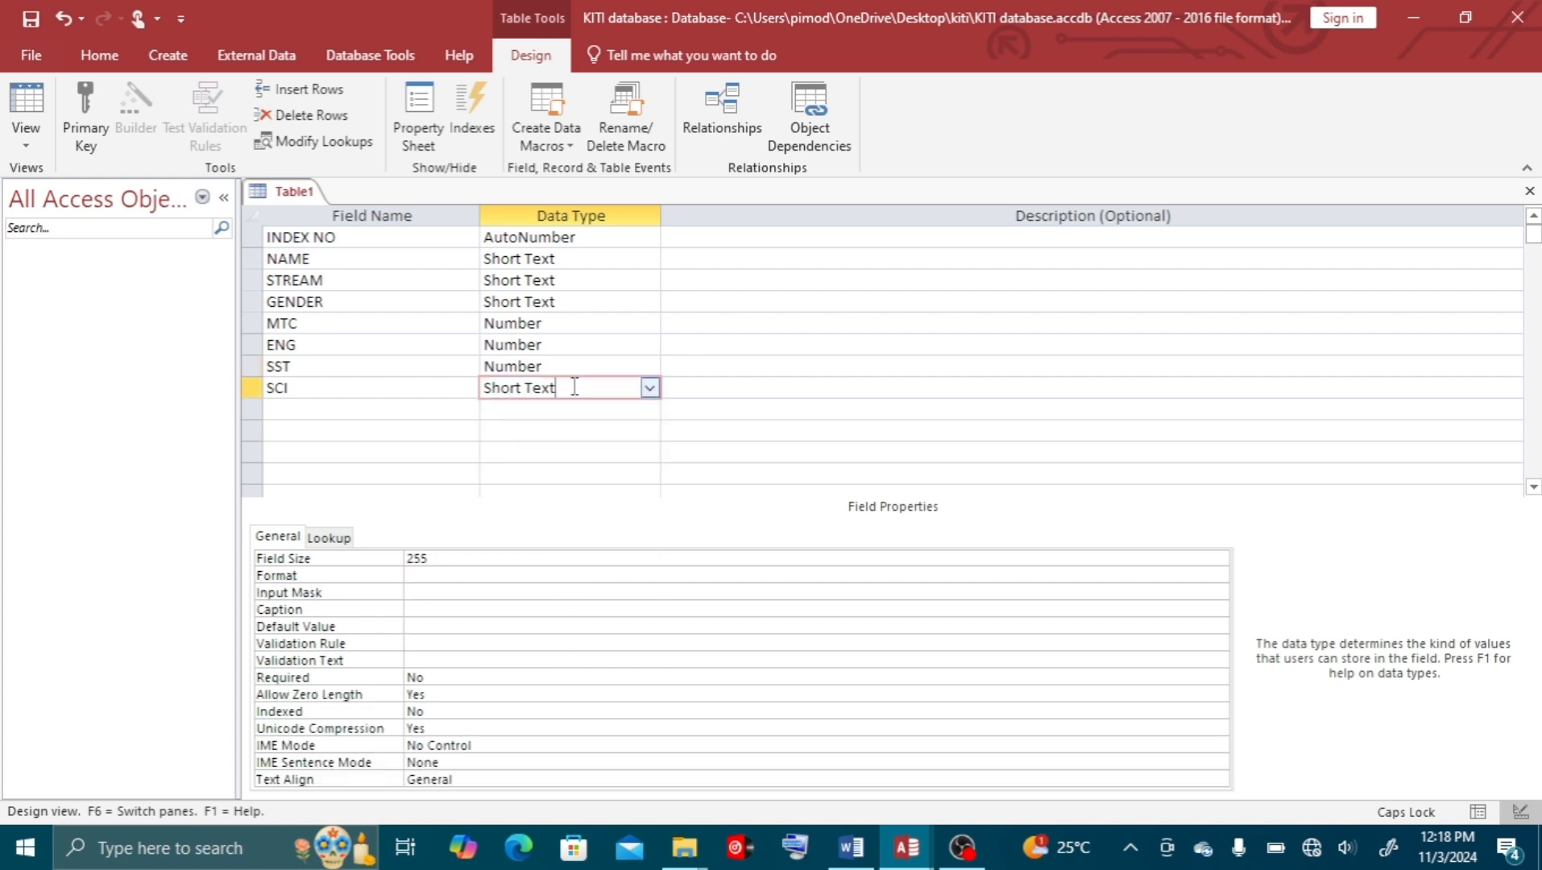
click(649, 387)
click(560, 453)
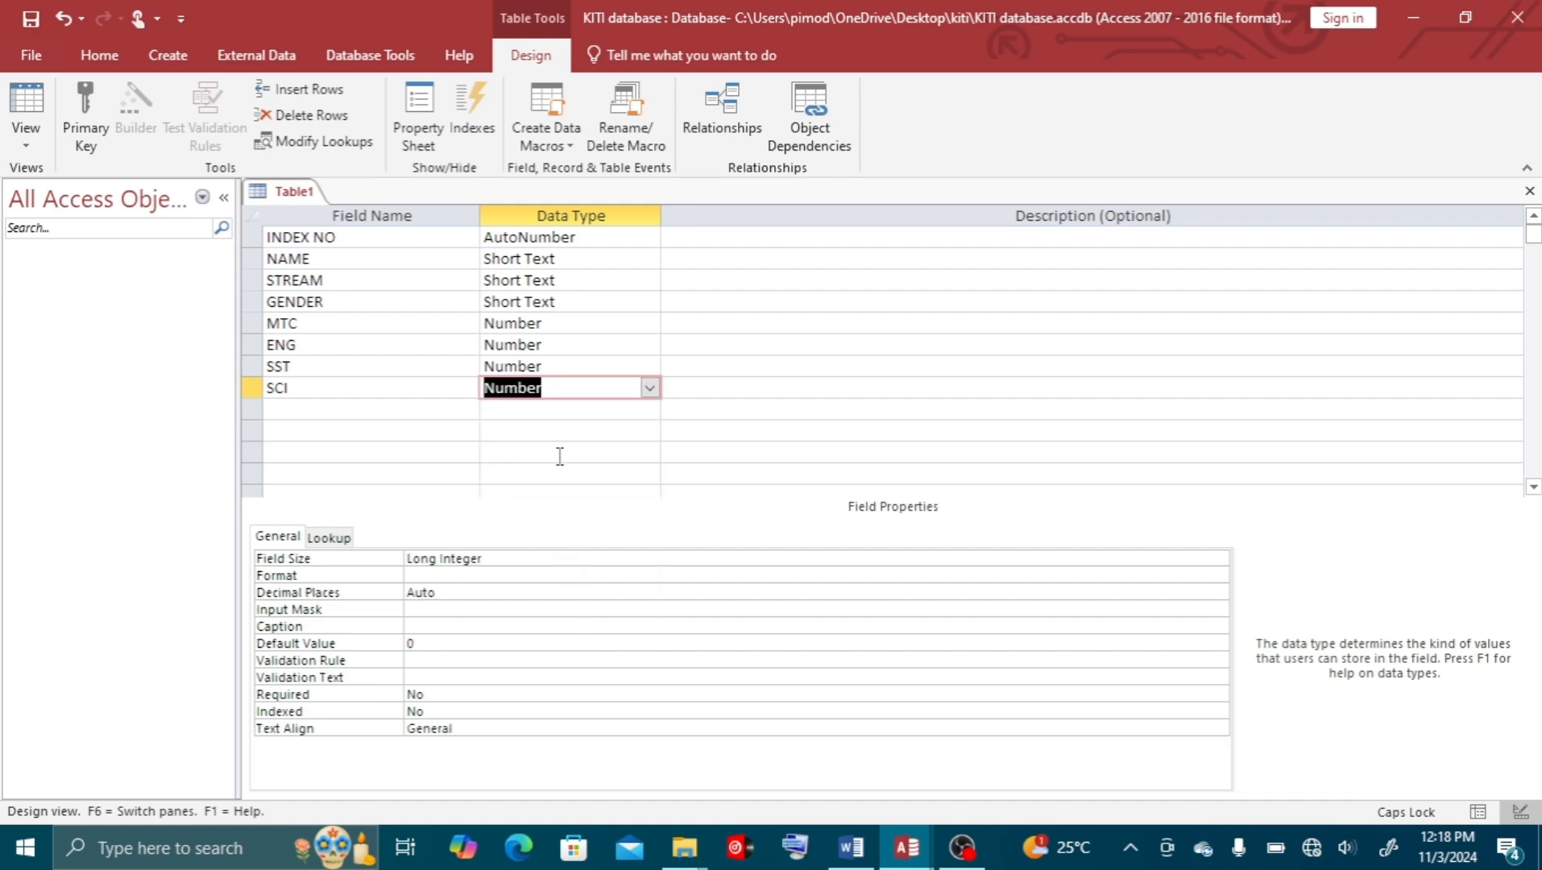
Review the primary key, index increment and data type tasks in the Word practice document and return to the KITI database in Access
click(849, 850)
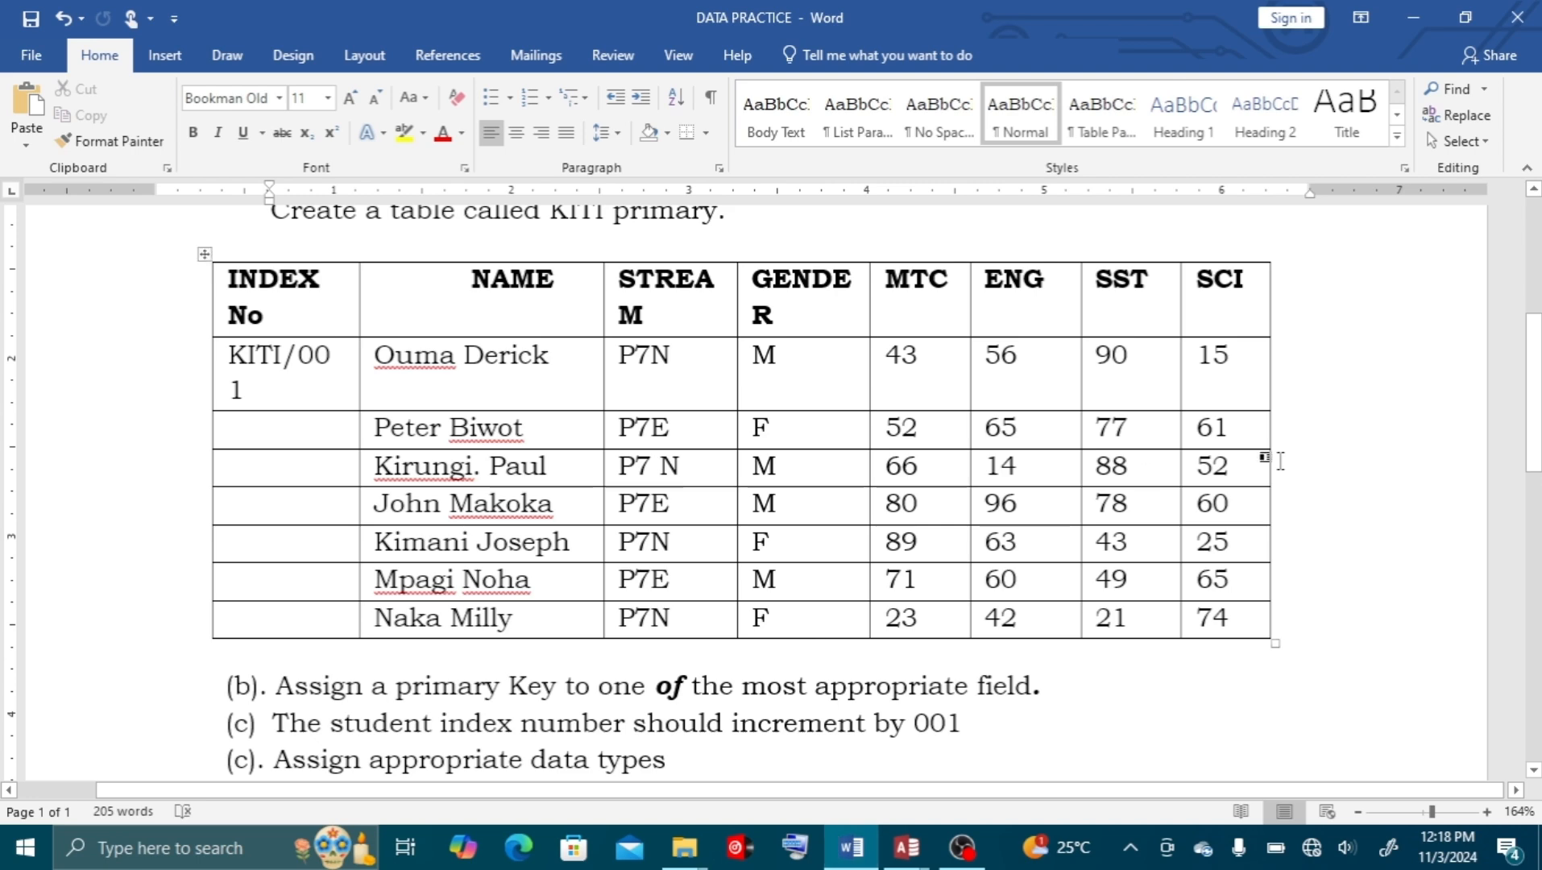
drag(1534, 369, 1535, 415)
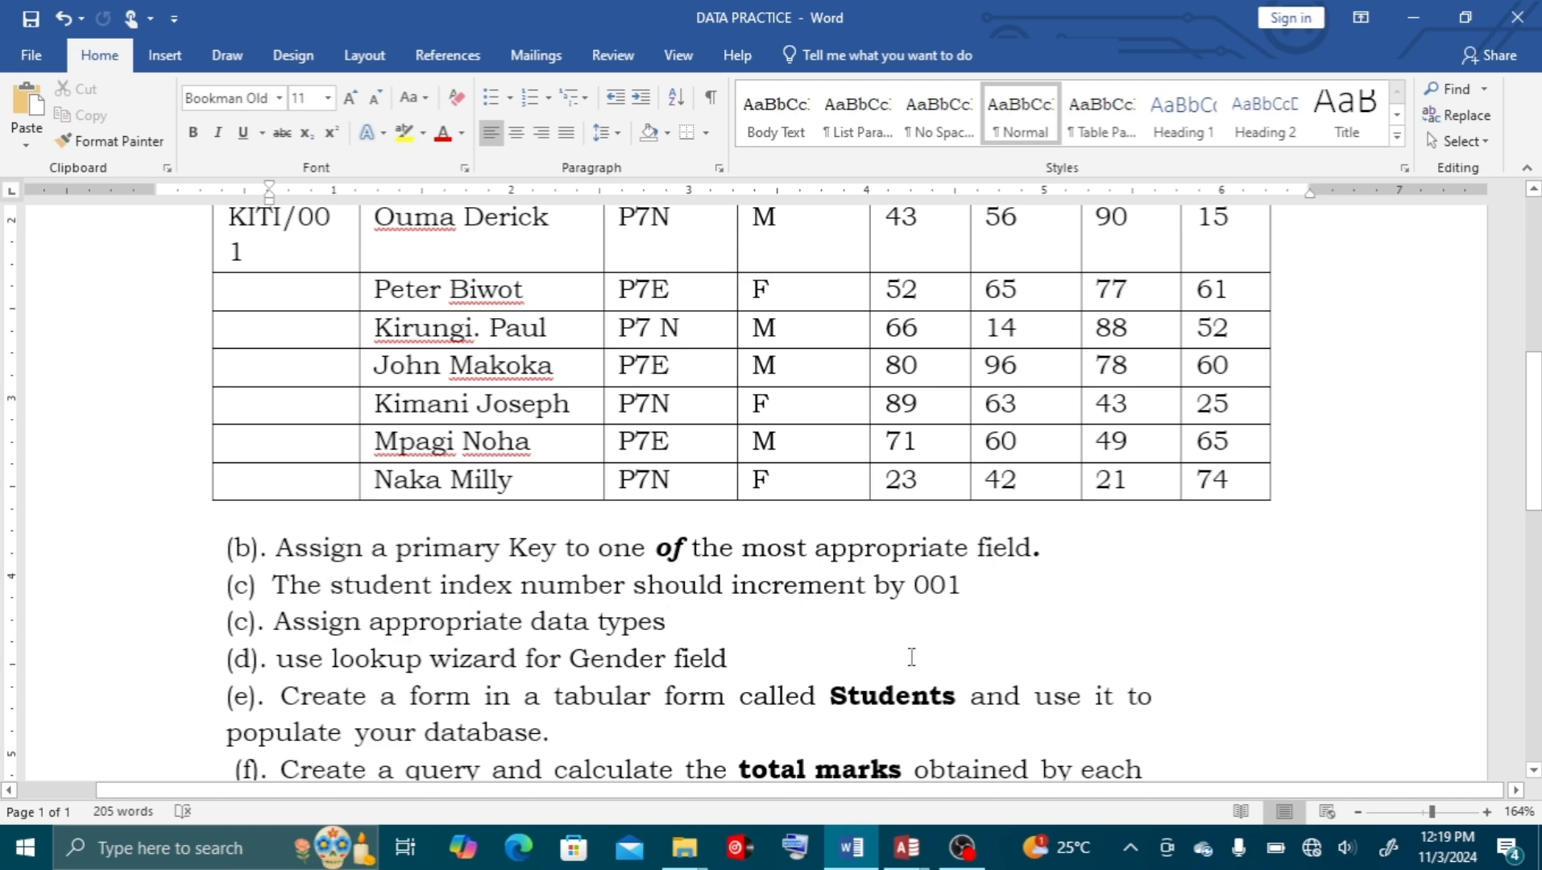
mouse_move(910, 848)
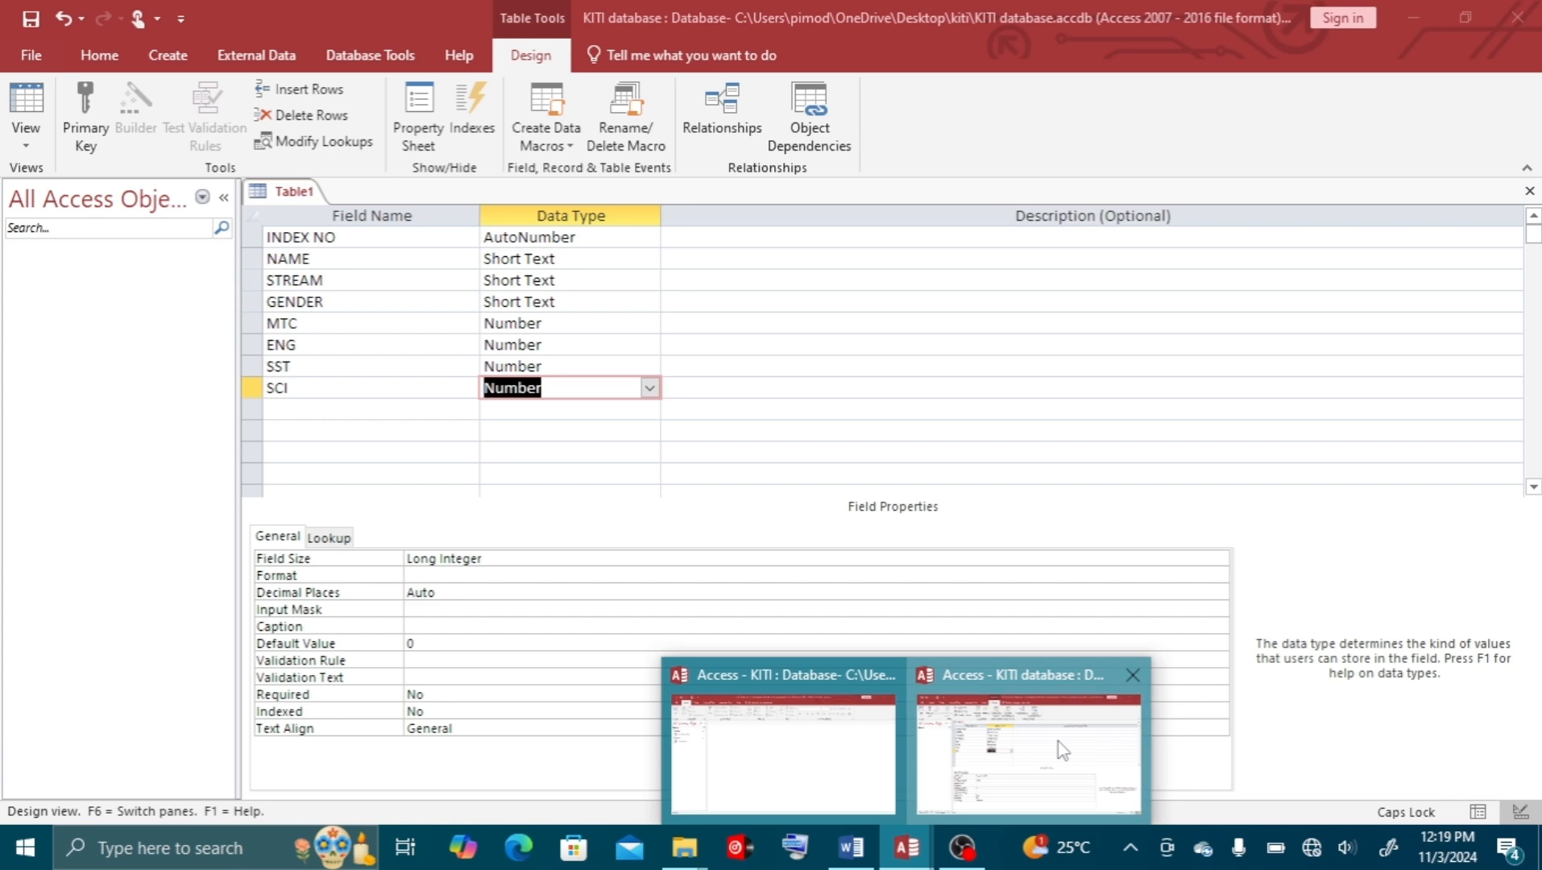
click(1062, 749)
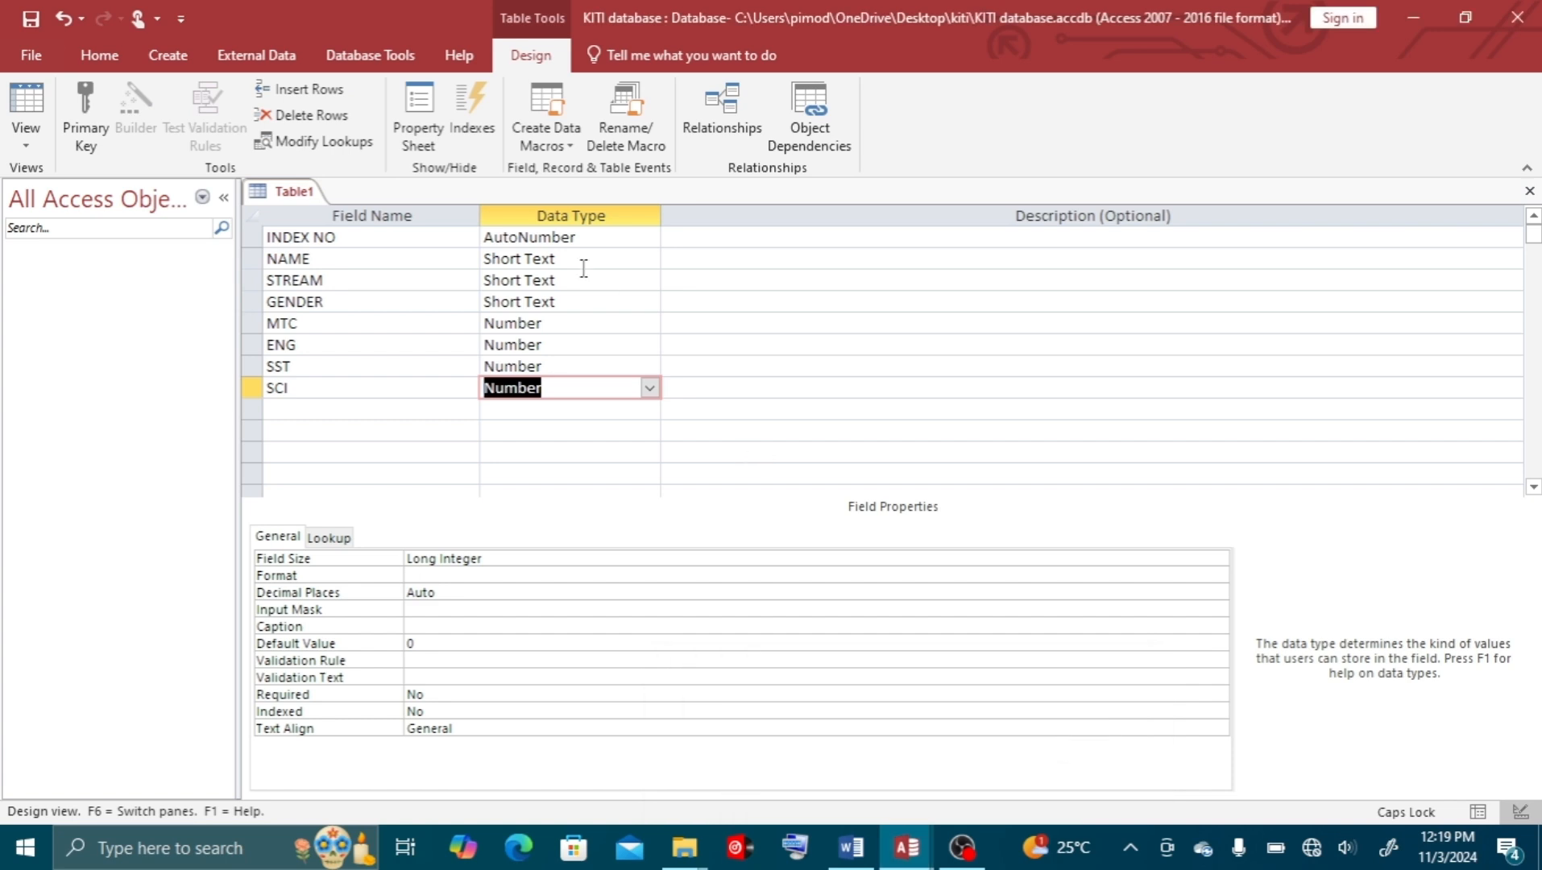
Set the INDEX NO field's Format property to "KITI/OO"#, checking the required index pattern in the Word practice document
click(576, 237)
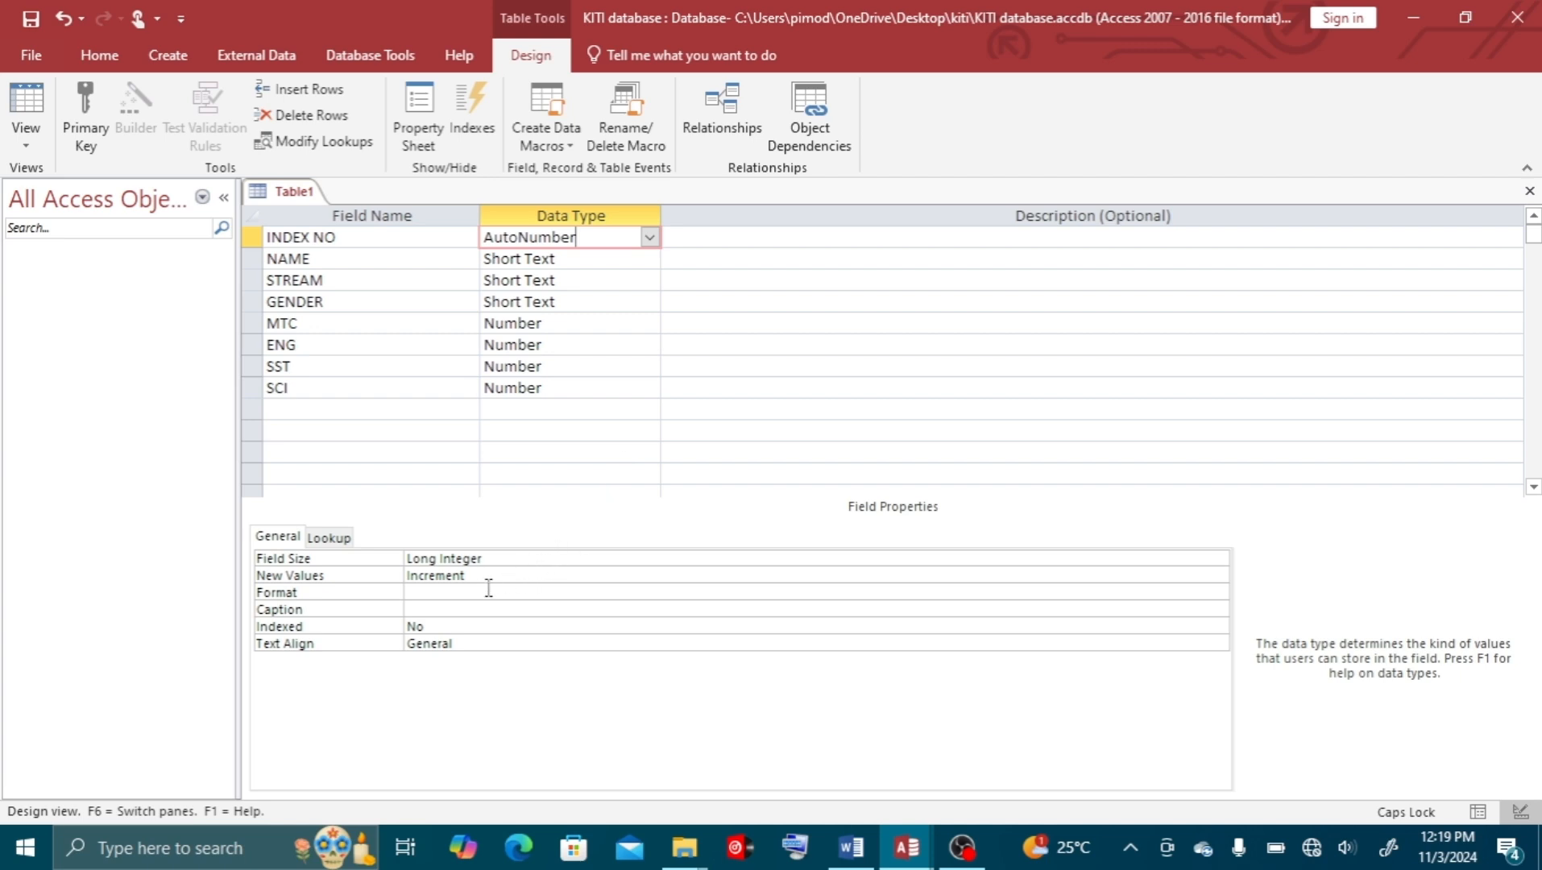
click(439, 592)
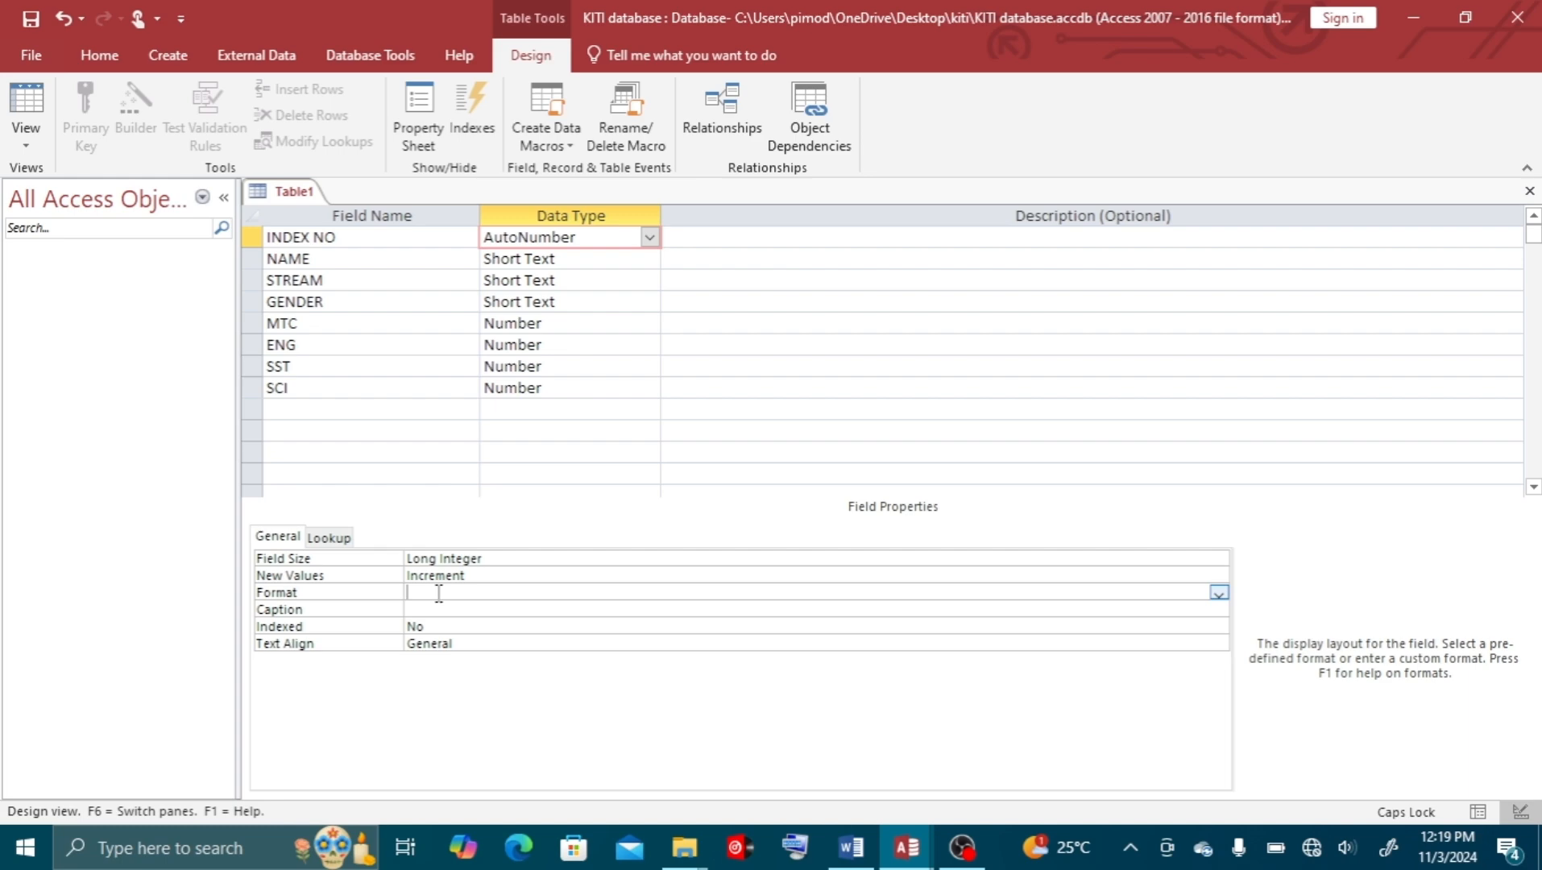
click(847, 850)
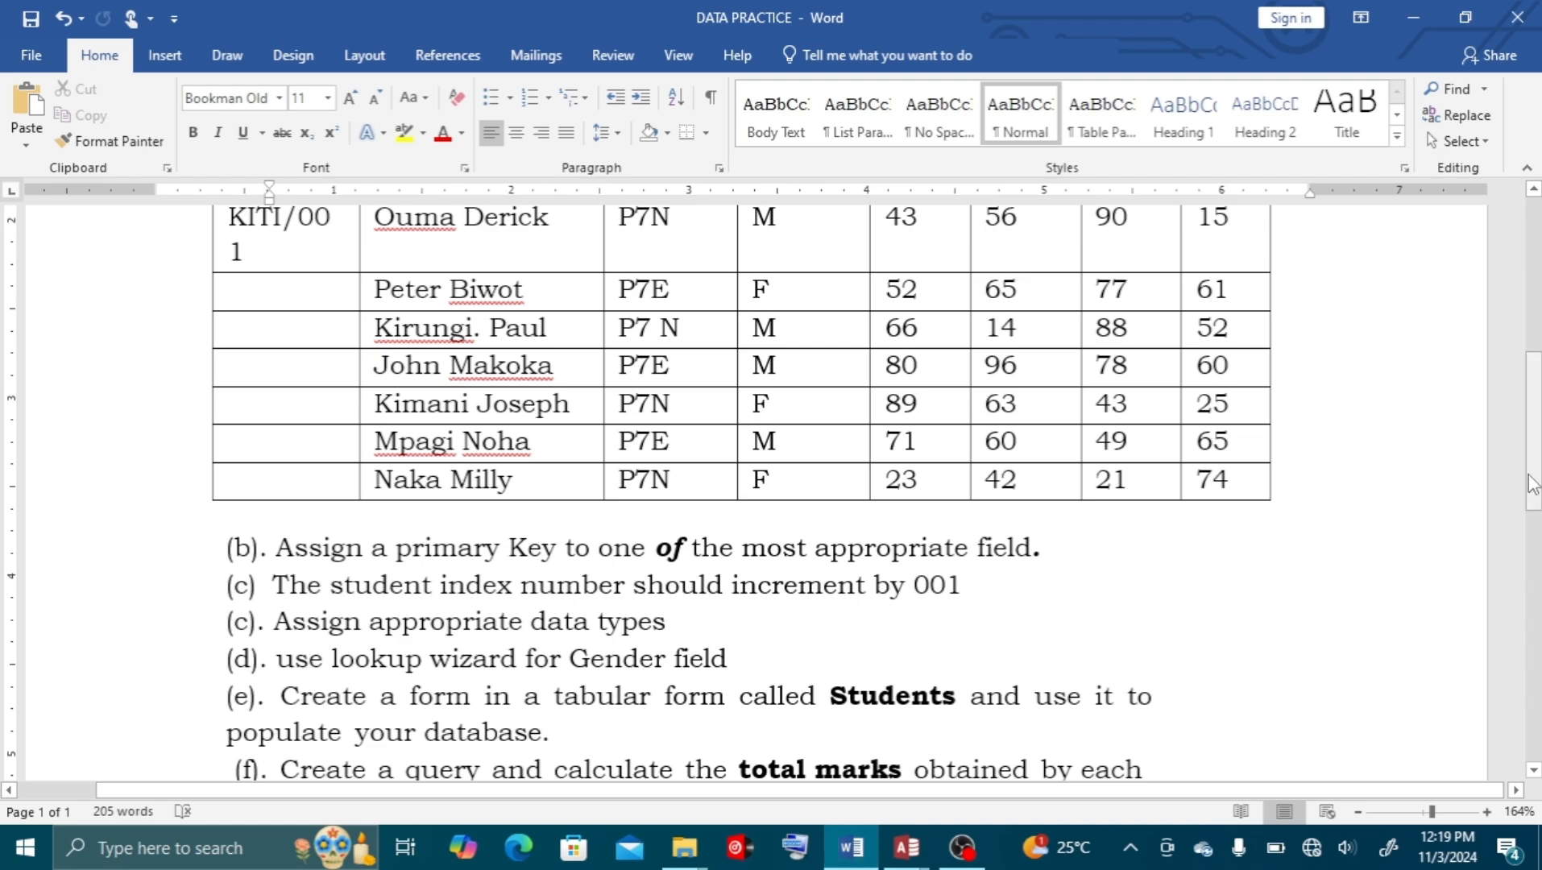
drag(1532, 484, 1532, 465)
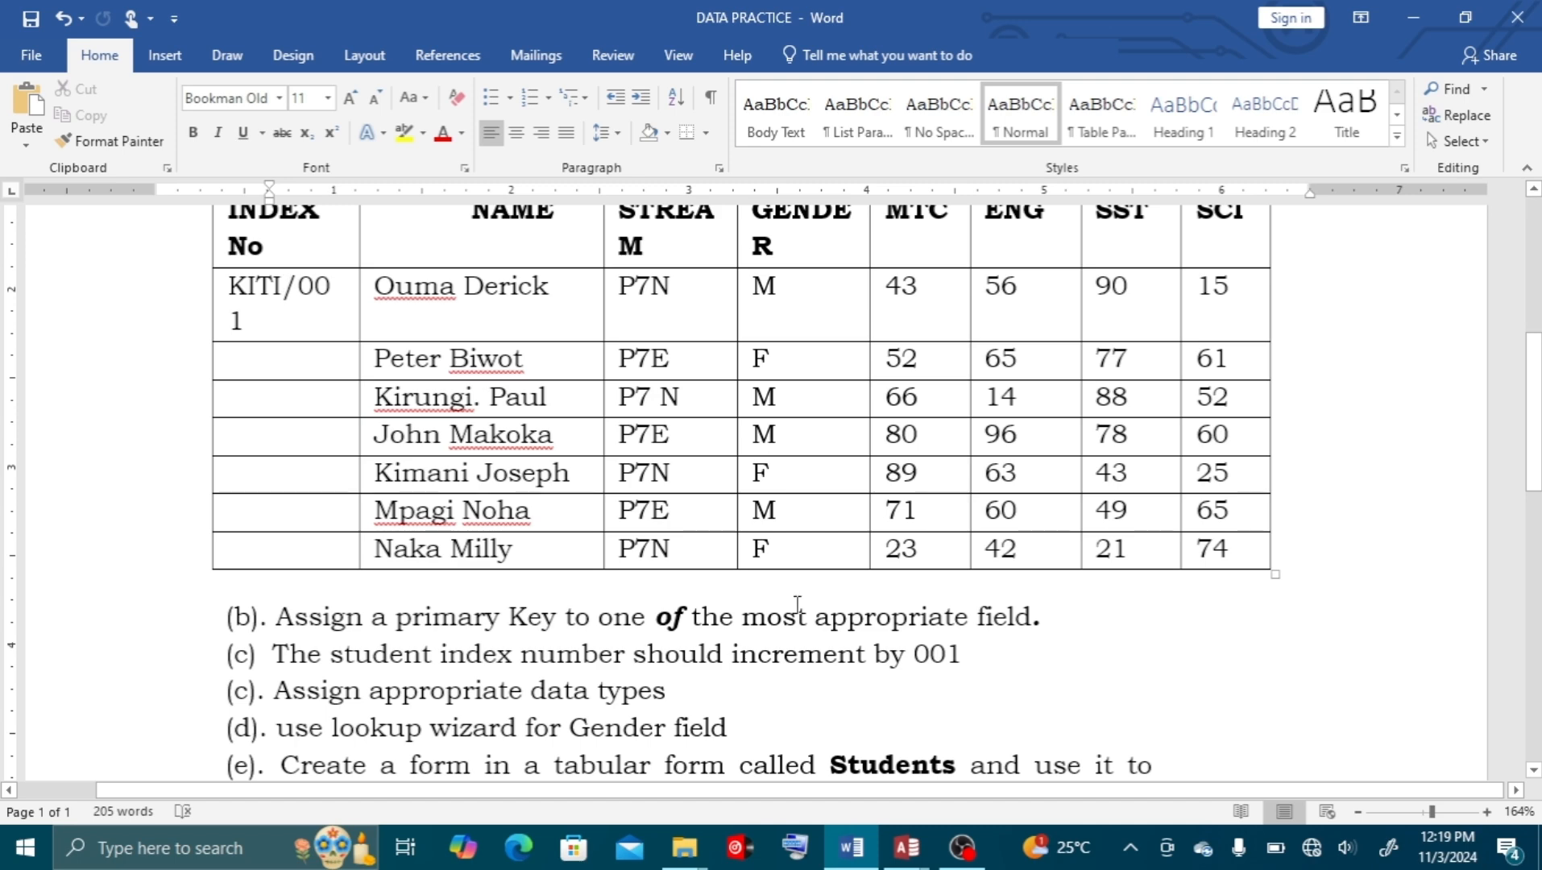
click(906, 847)
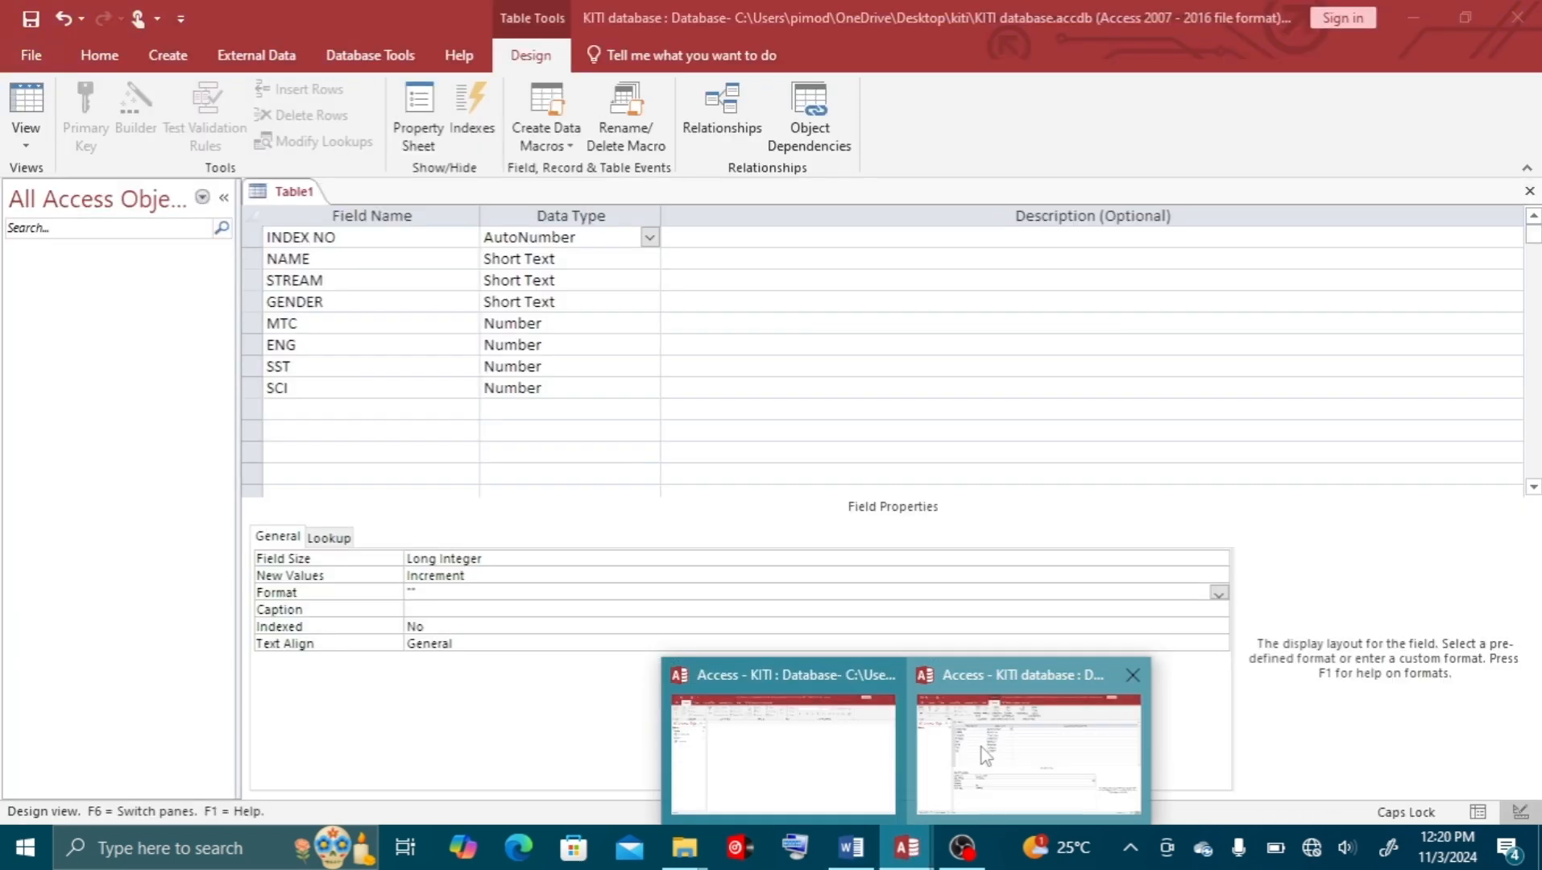
click(985, 755)
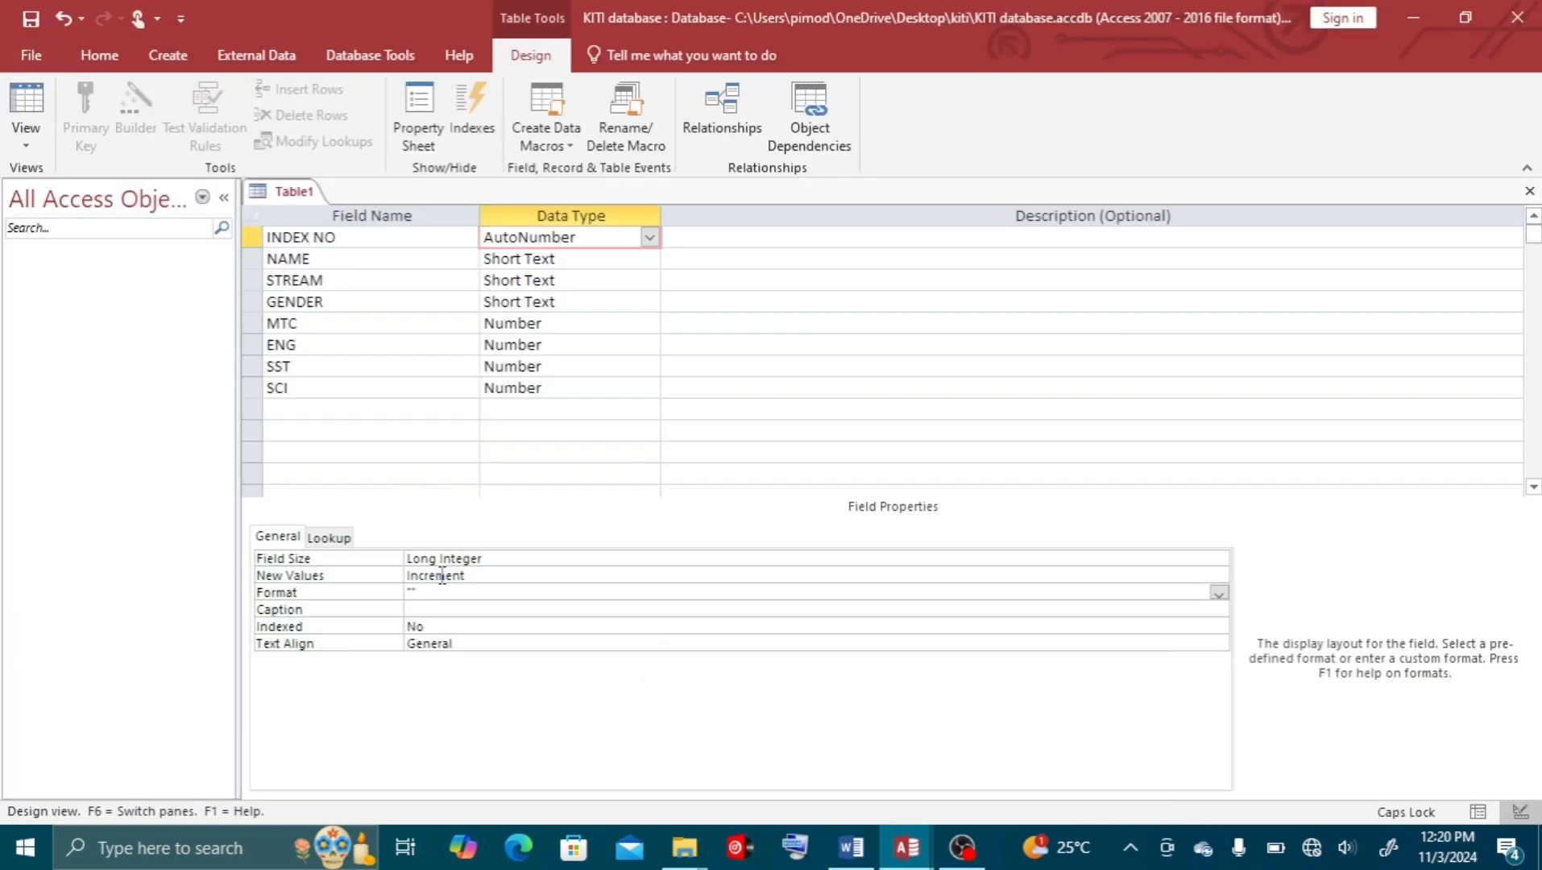
key(BackSpace)
text(KITI/OO)
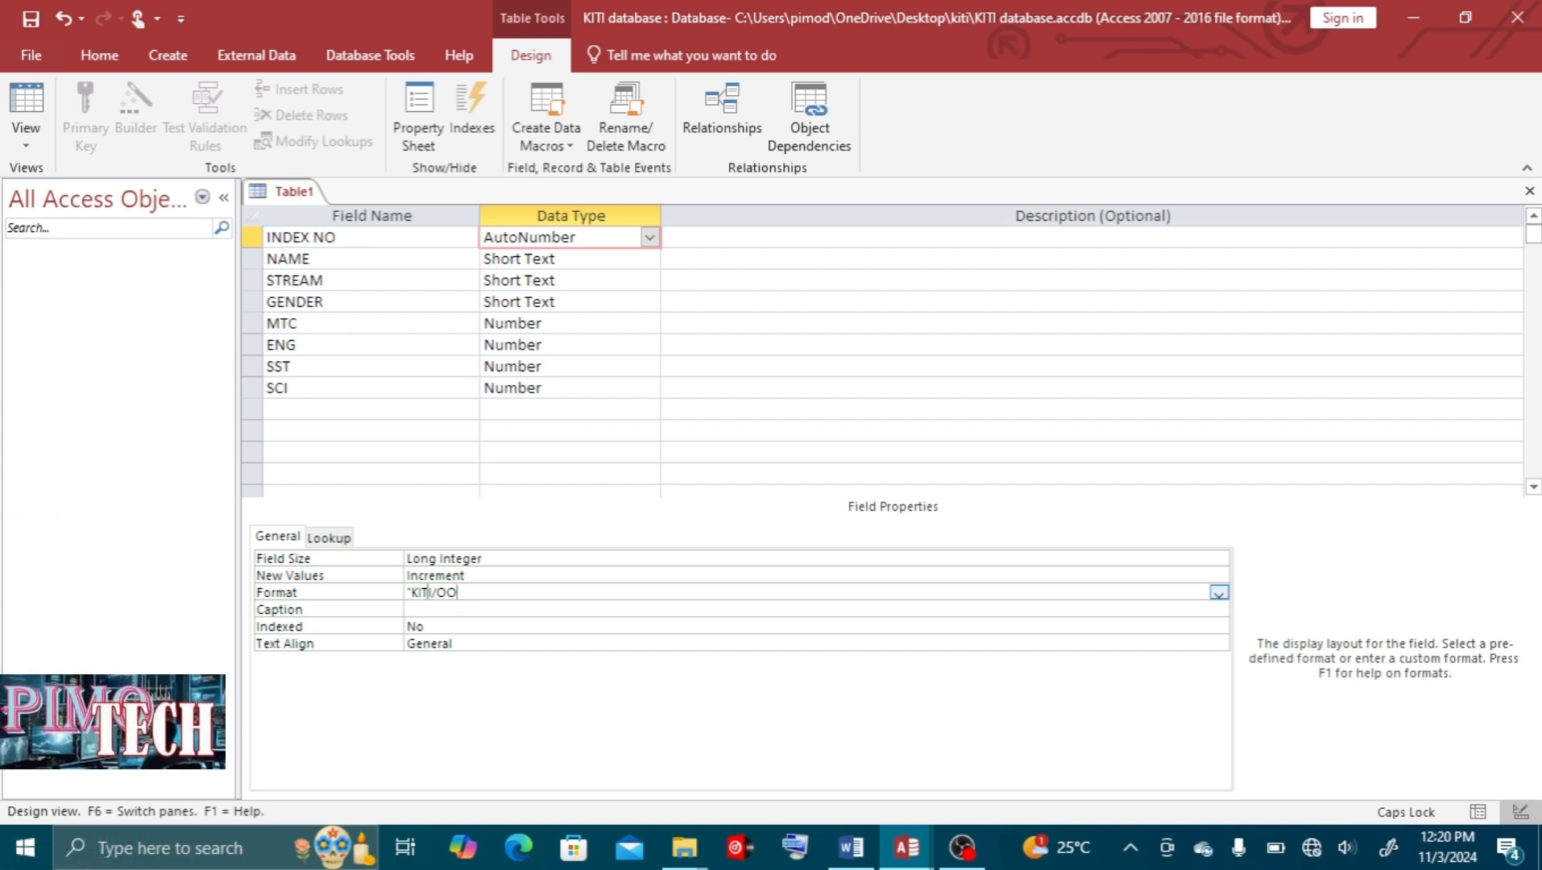
text("#)
Check the primary key task in the Word document and make INDEX NO the table's primary key in Access
mouse_move(850, 846)
click(851, 749)
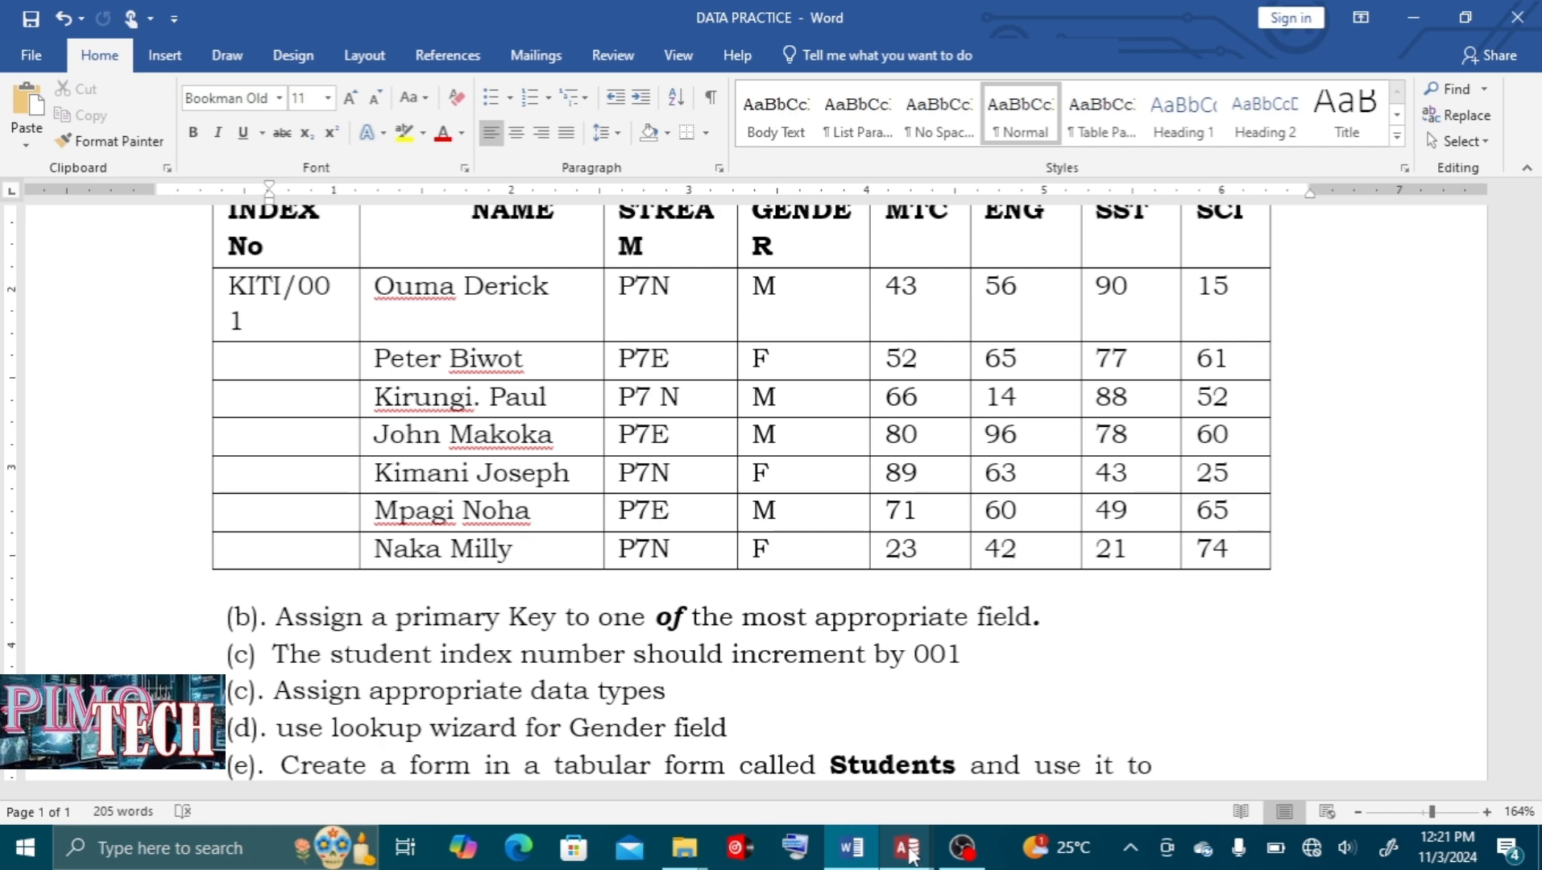
mouse_move(910, 852)
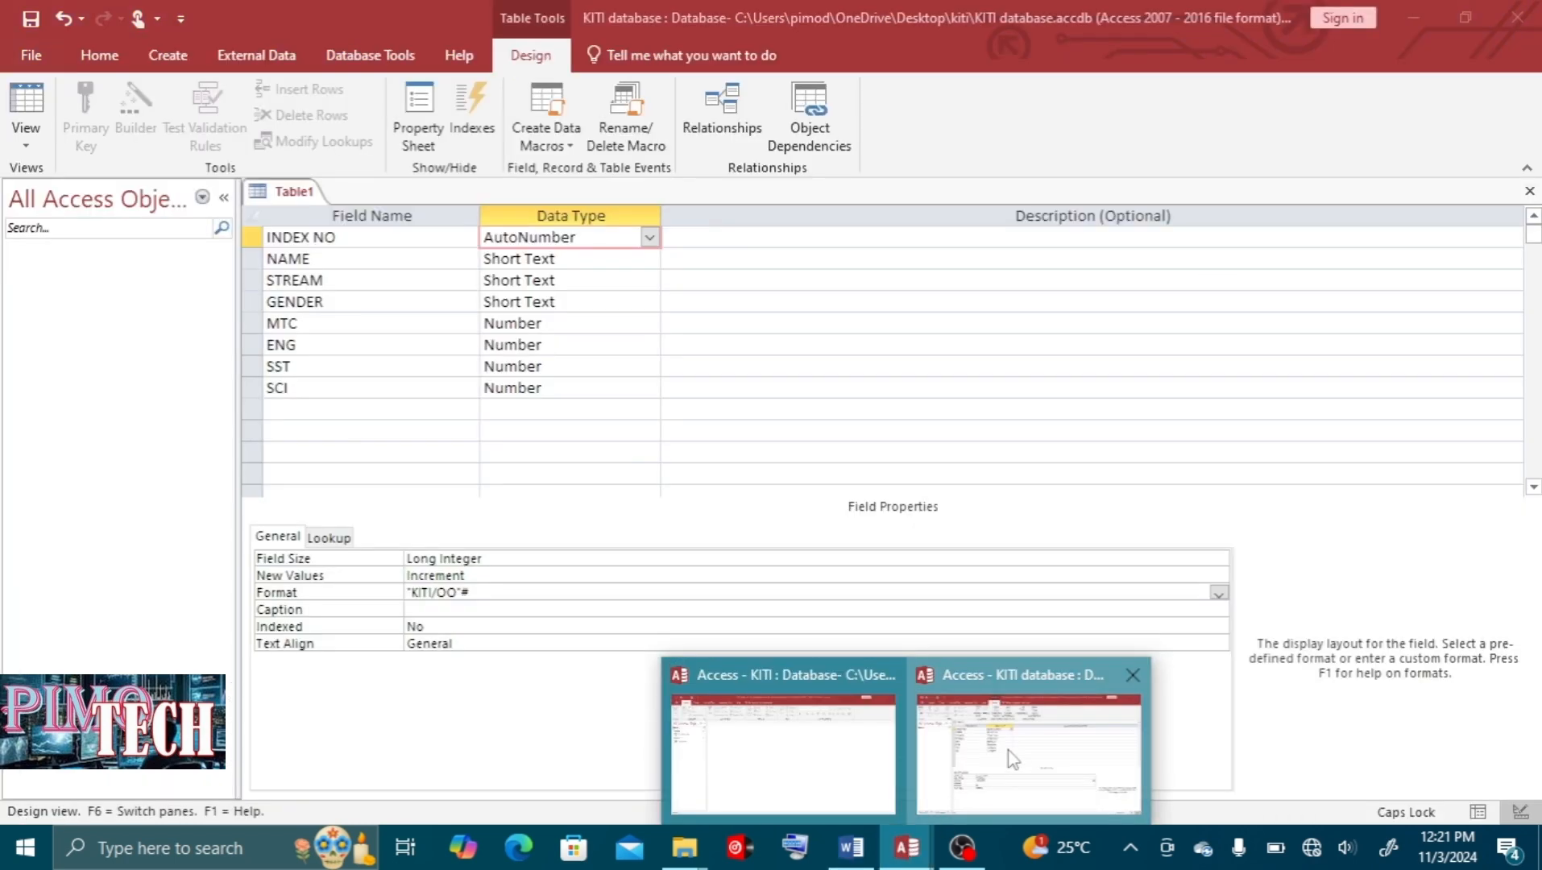
click(1014, 759)
click(297, 238)
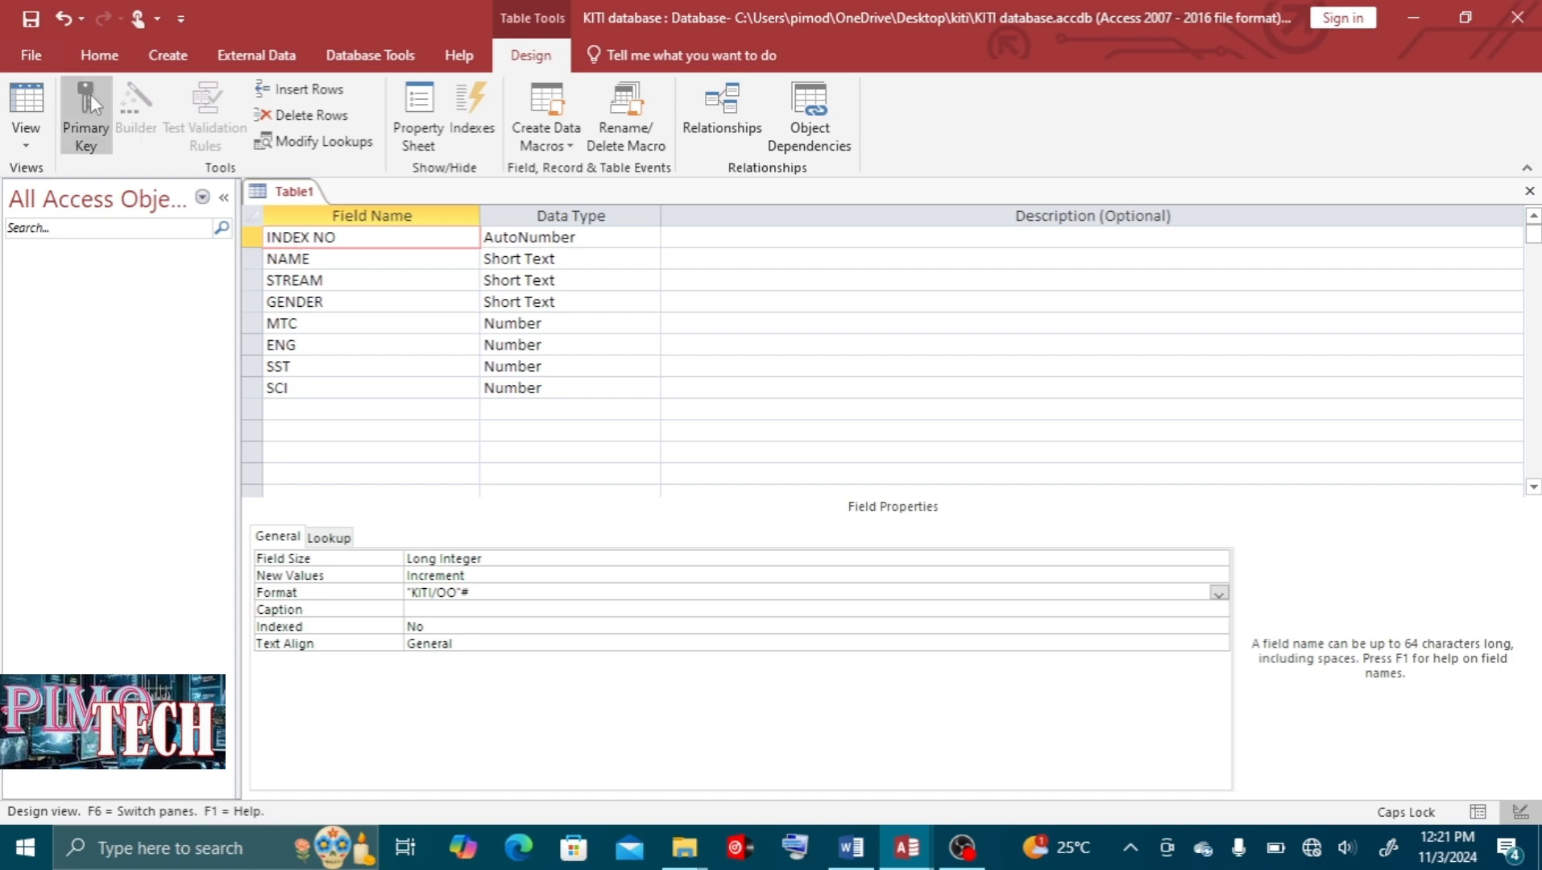
click(91, 95)
Read the Gender lookup wizard task in the Word practice document and return to the KITI database table design in Access
key(alt+Tab)
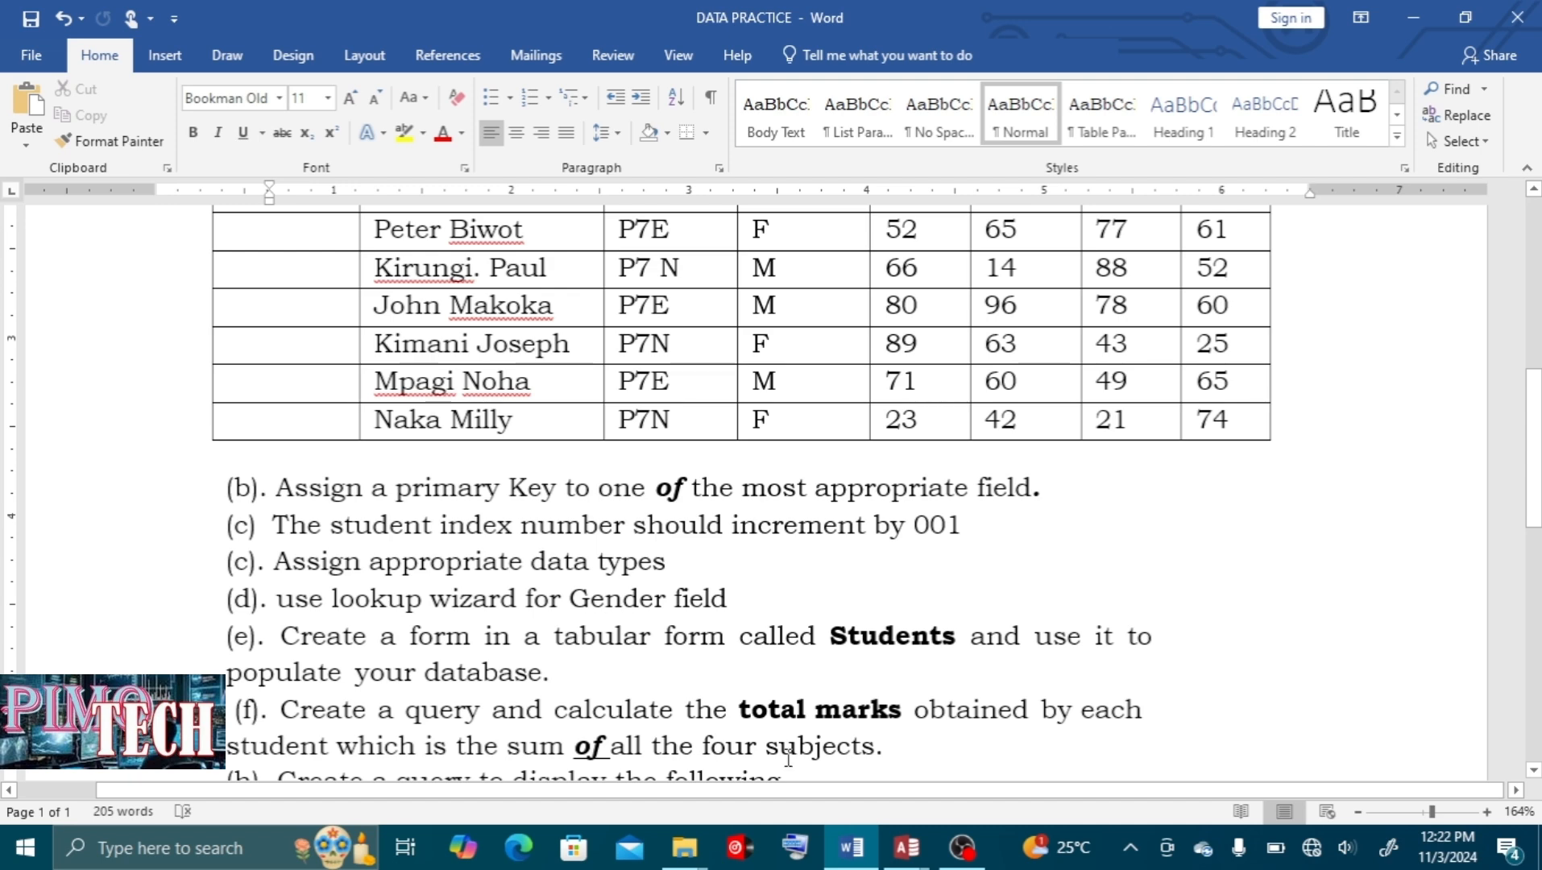
mouse_move(904, 845)
click(1028, 749)
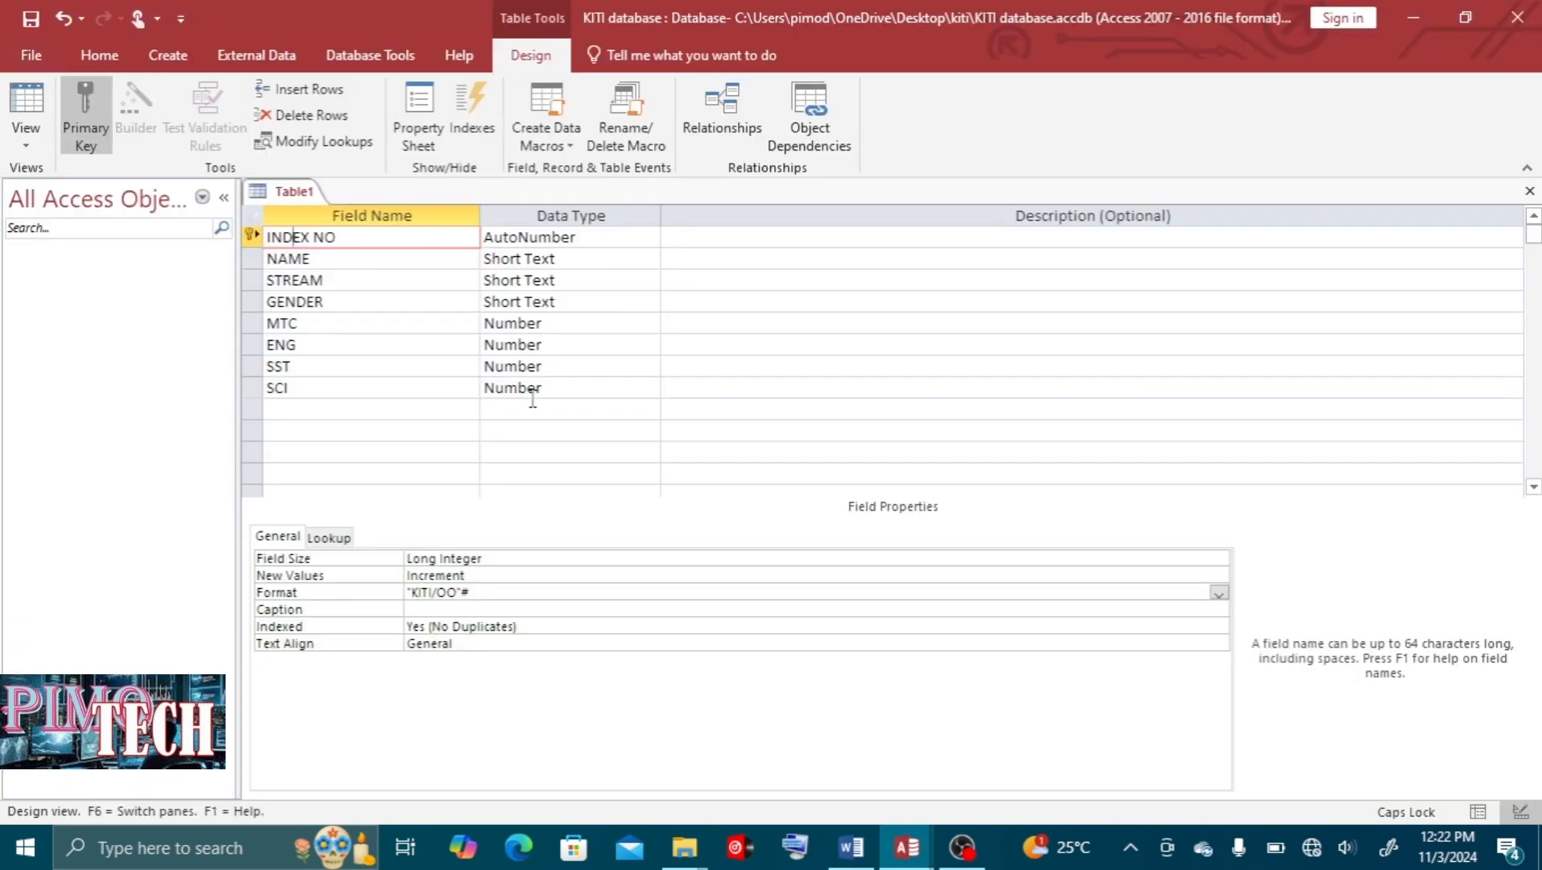
Start a Lookup Wizard for the GENDER field with self-typed values and enter M and F in its single column
click(525, 301)
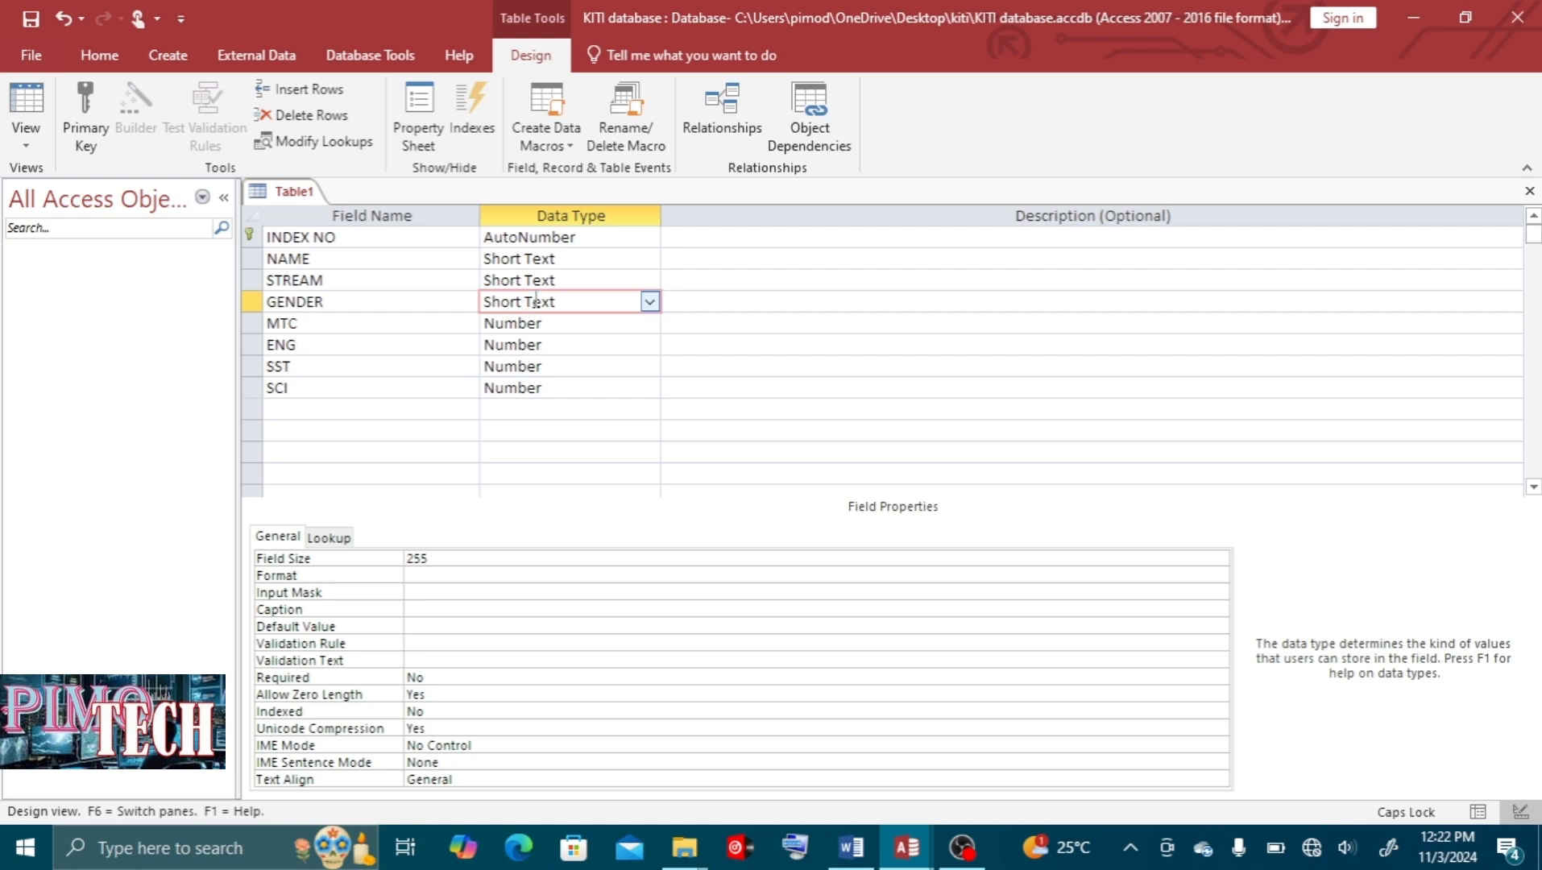
click(649, 301)
click(551, 580)
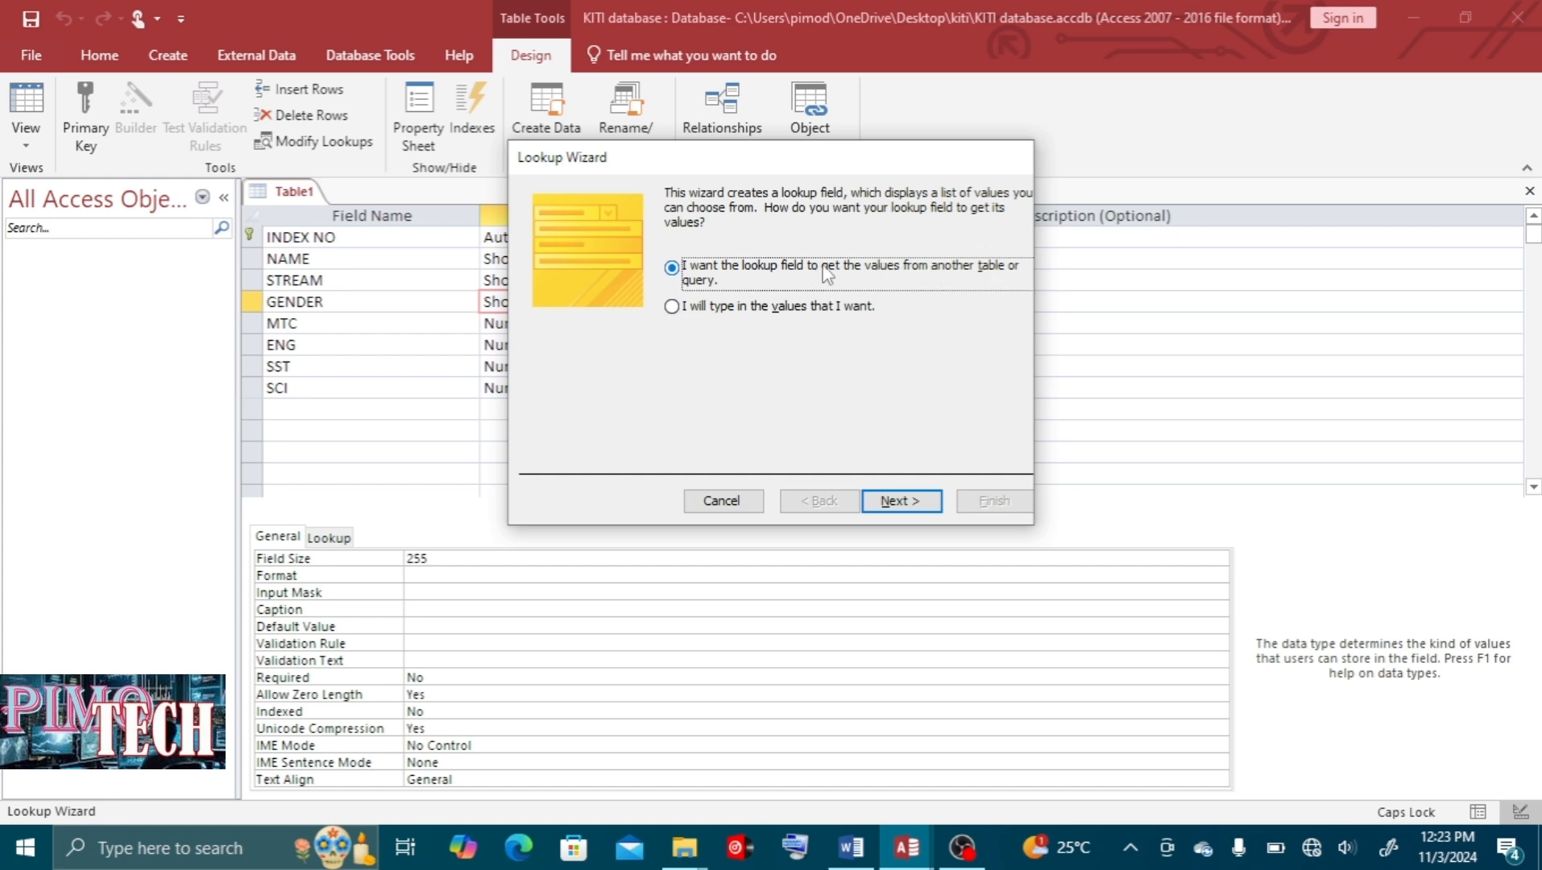
click(672, 308)
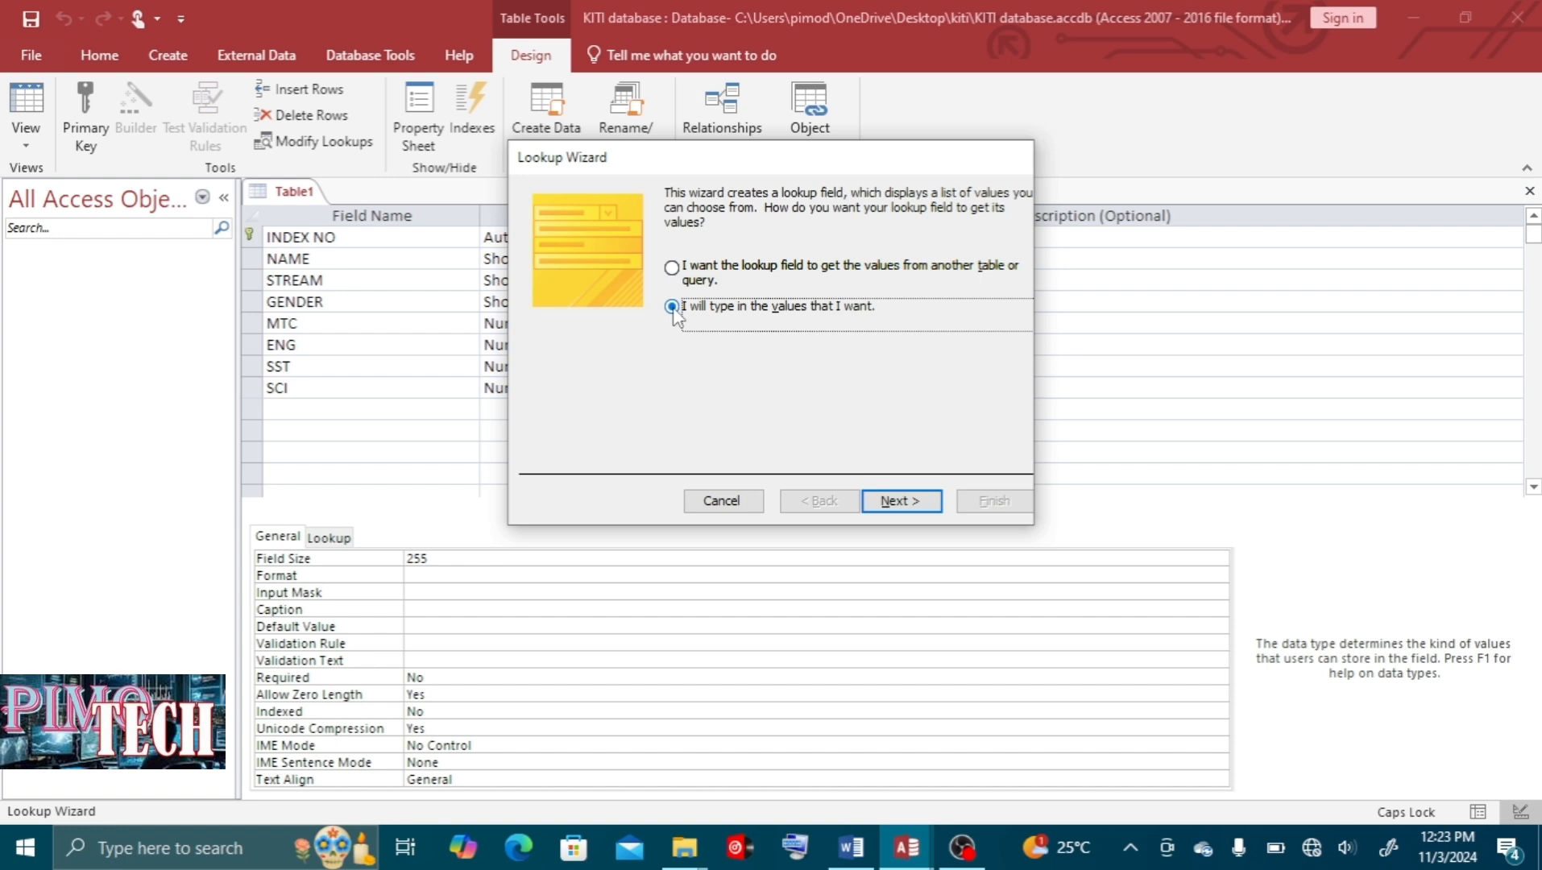
click(899, 502)
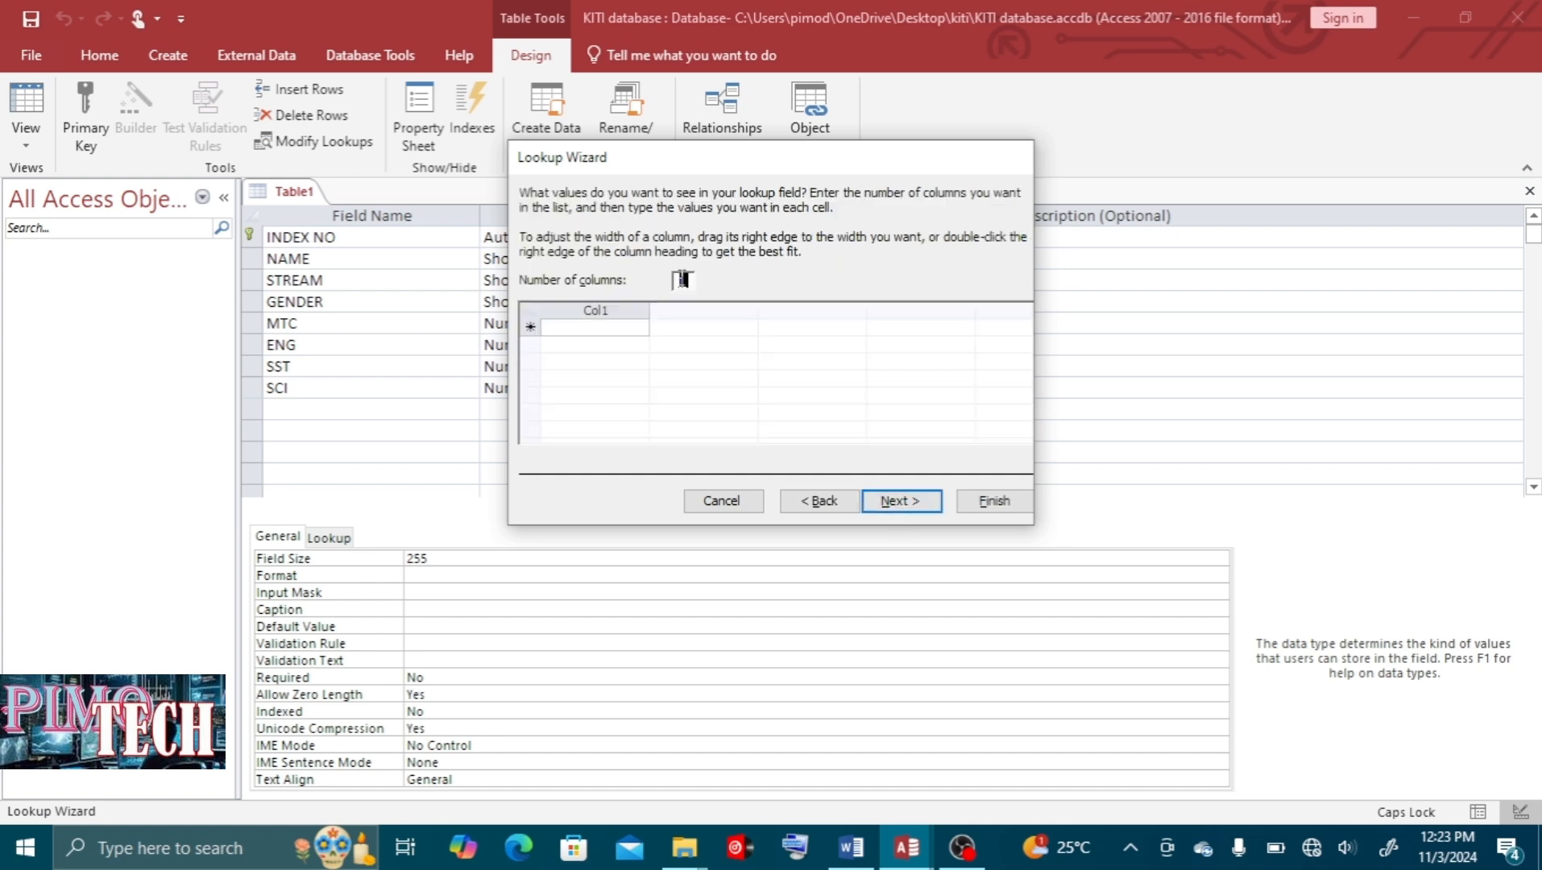
click(595, 327)
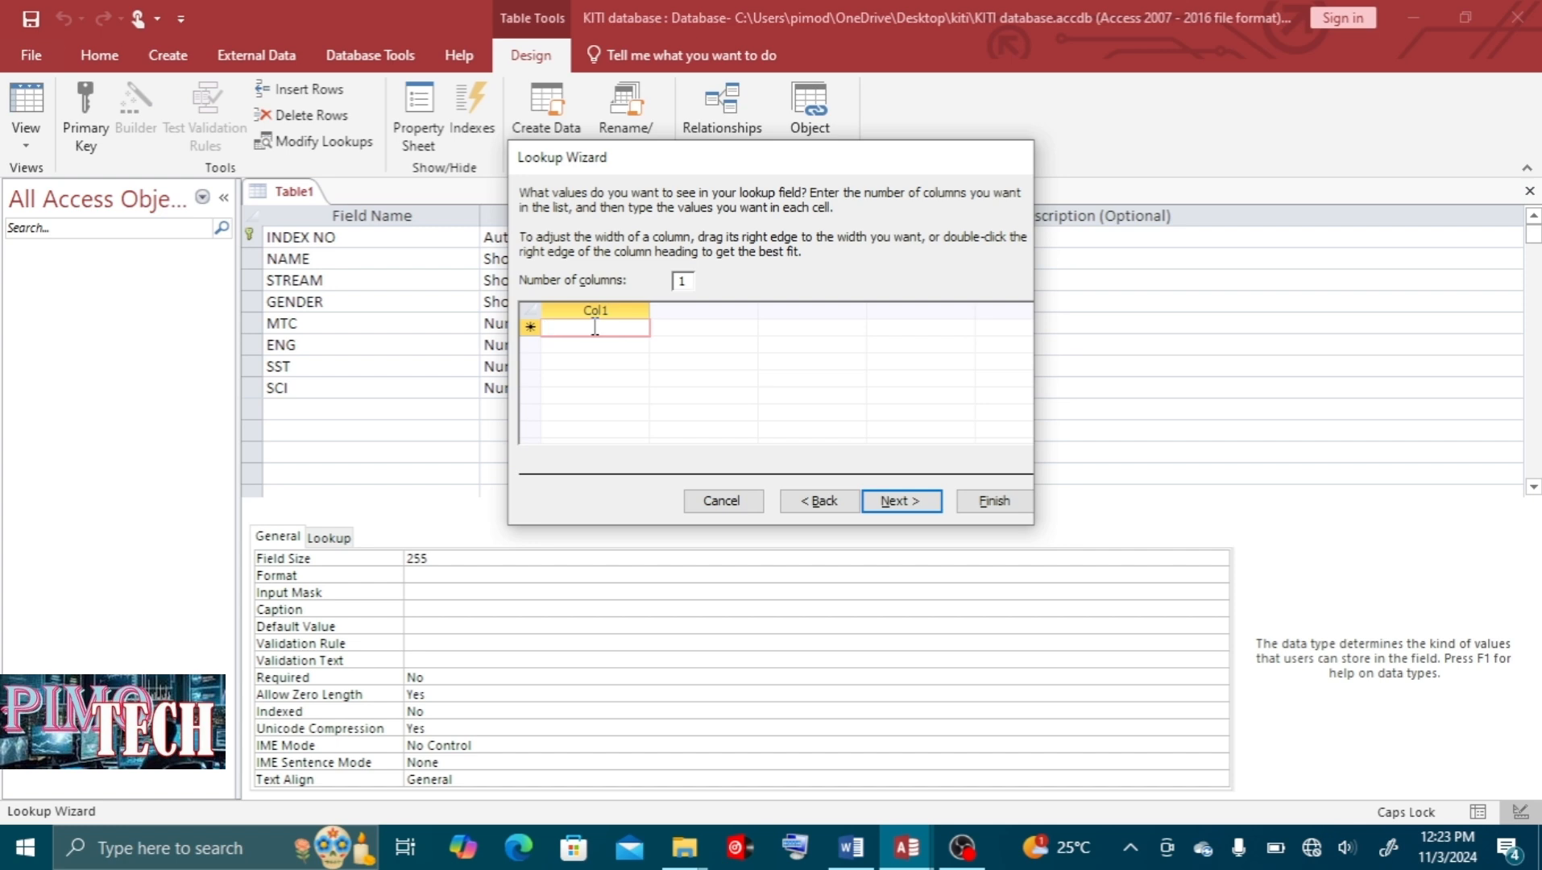
text(M)
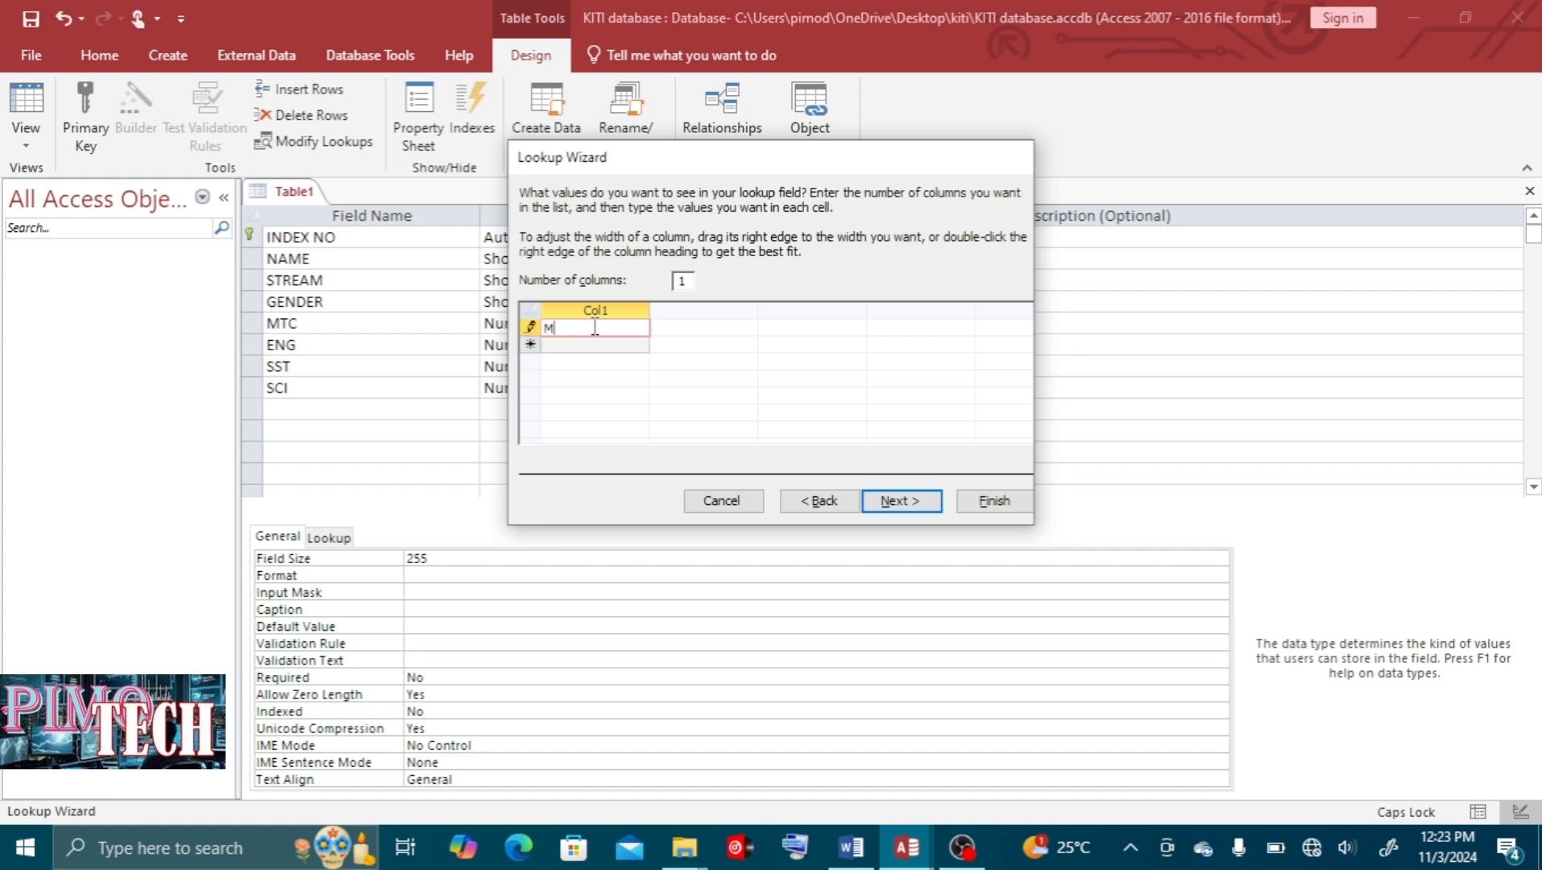
click(581, 345)
text(F)
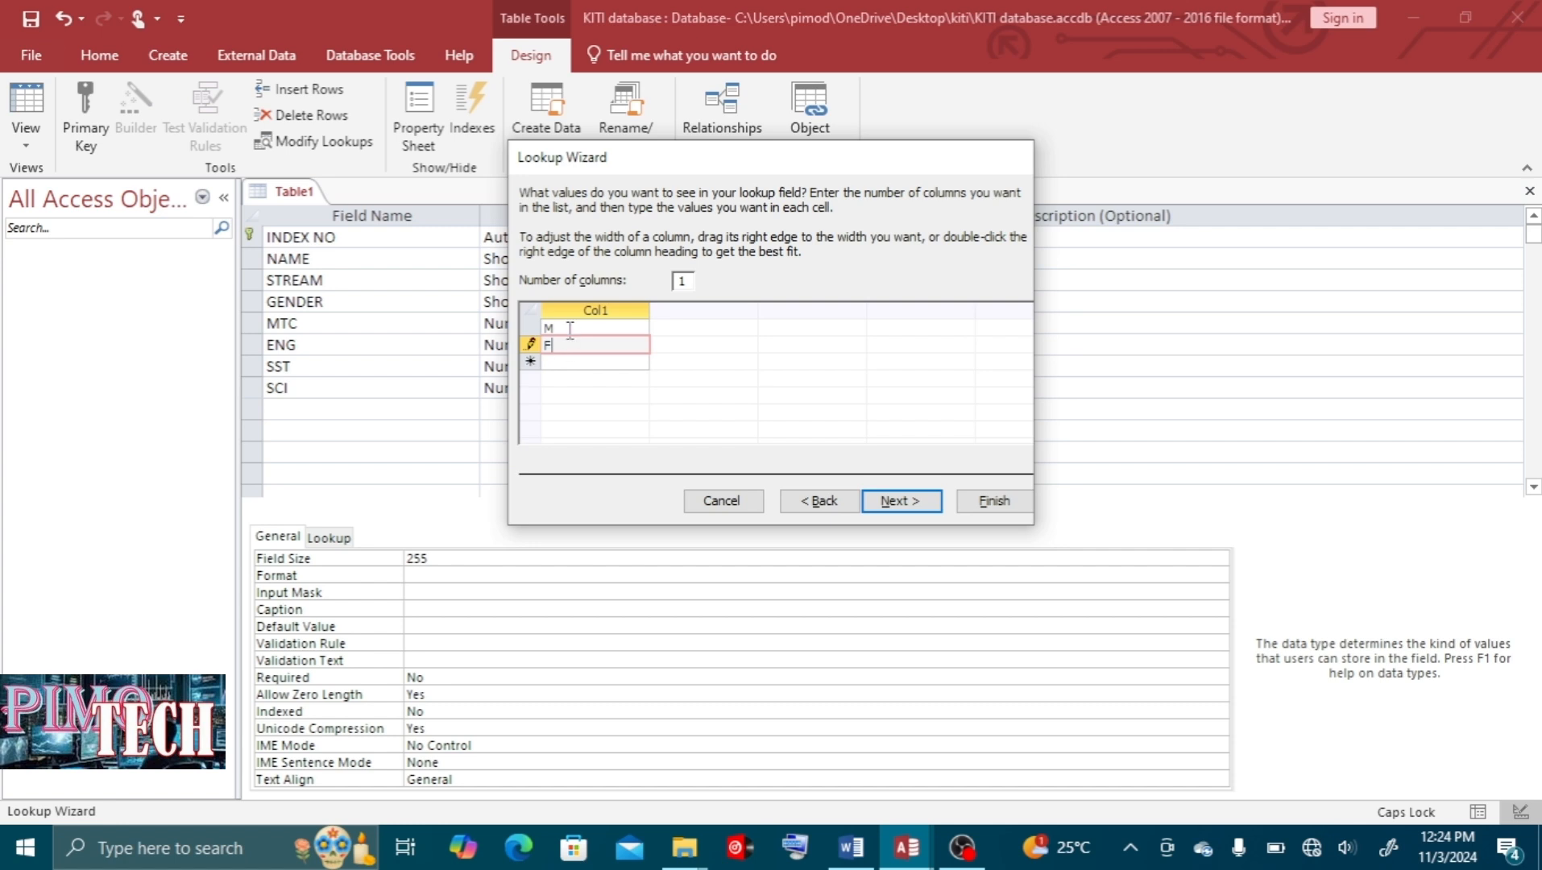
Keep GENDER as the lookup label, limit entries to the list and finish the wizard
click(890, 496)
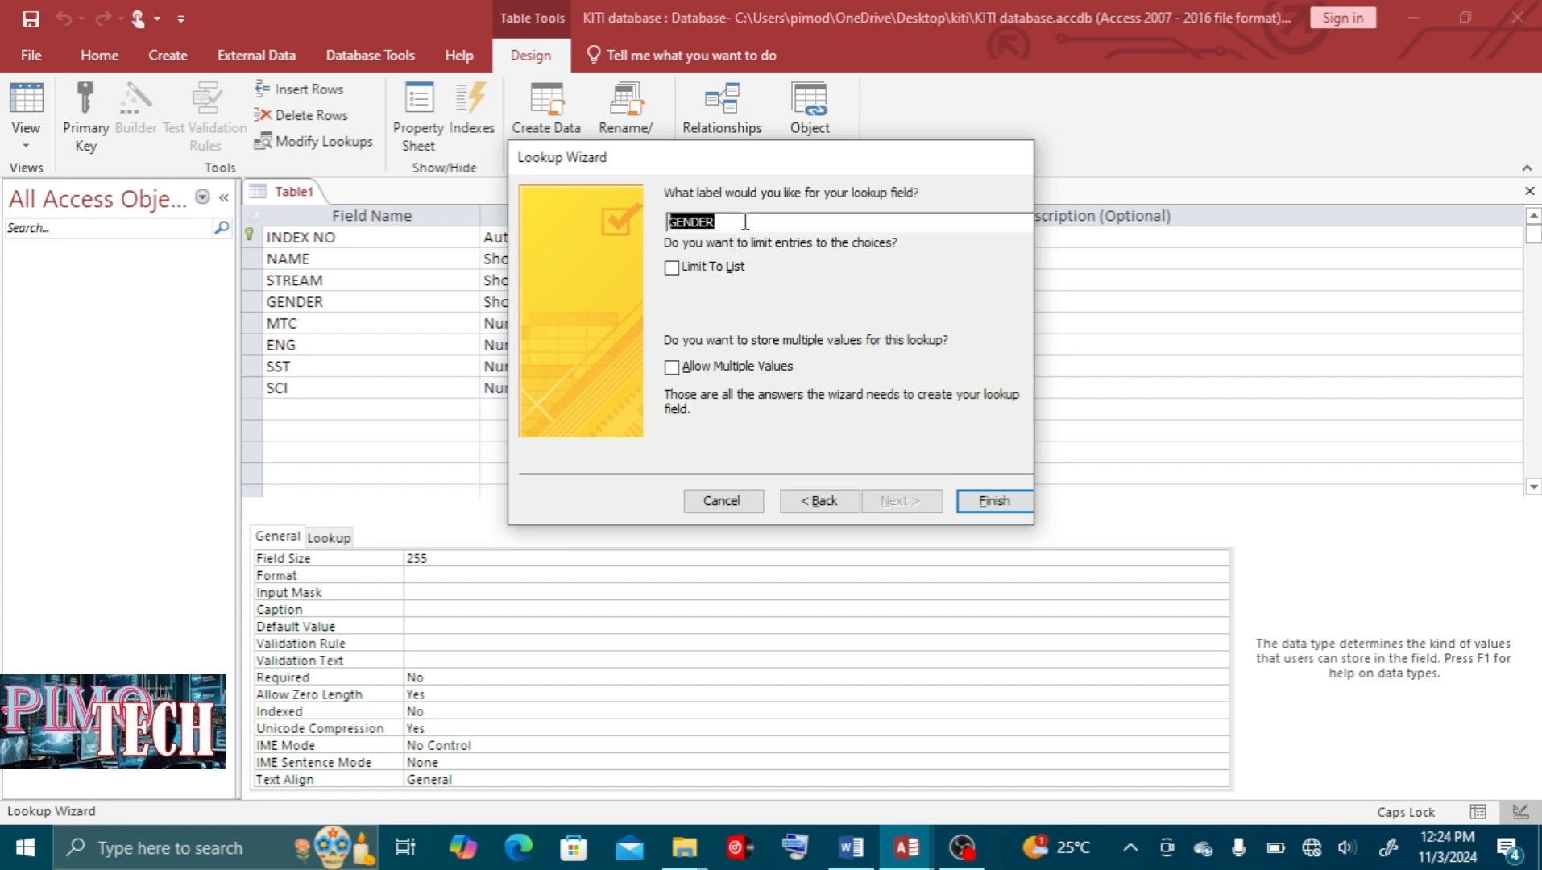
click(679, 270)
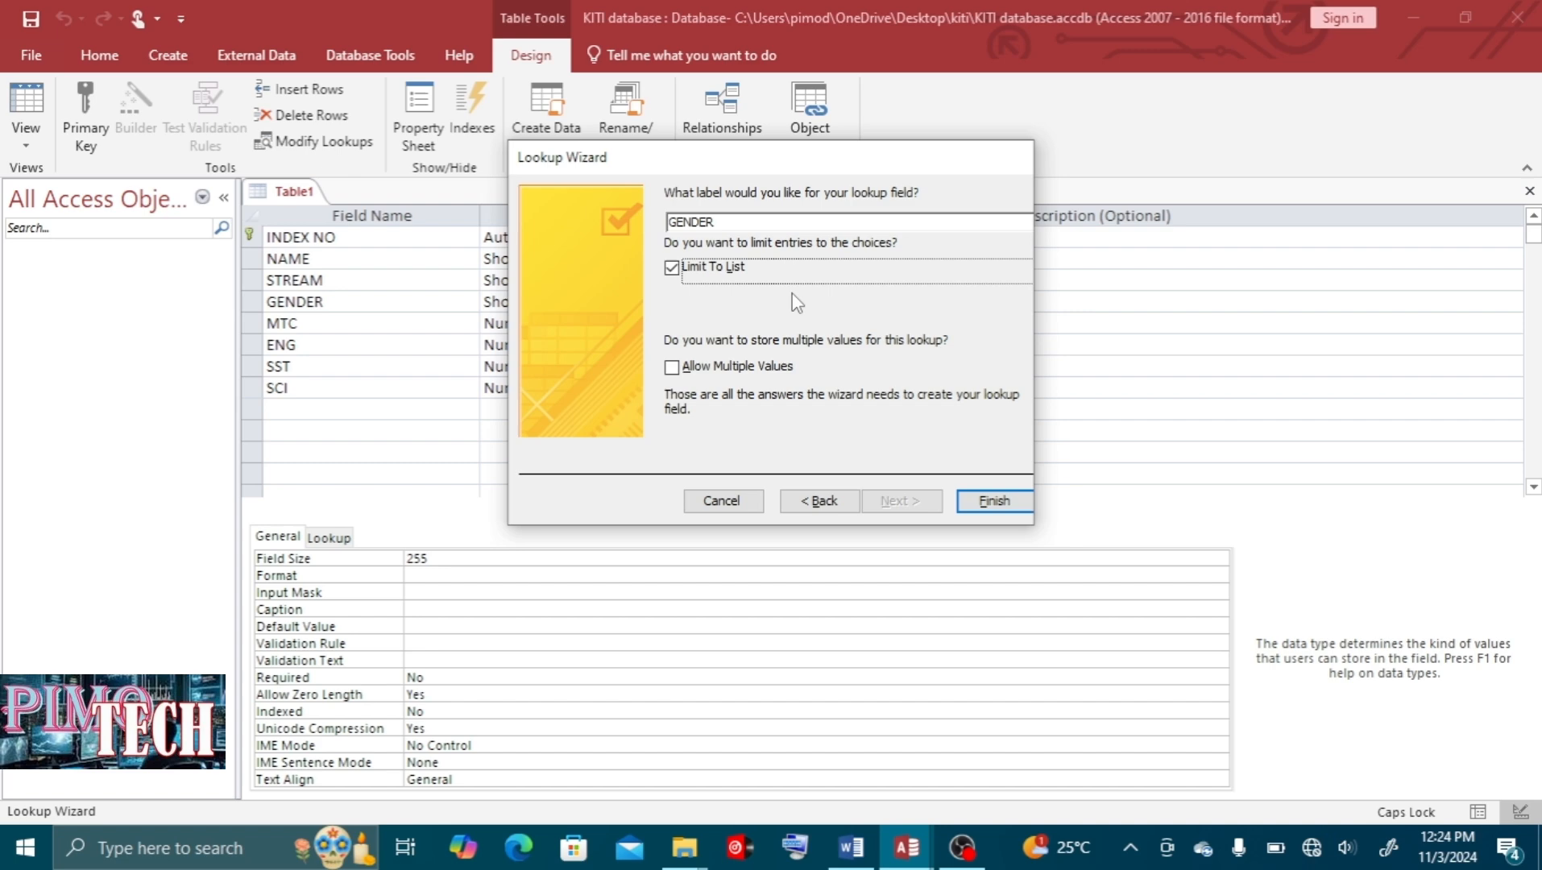
click(994, 502)
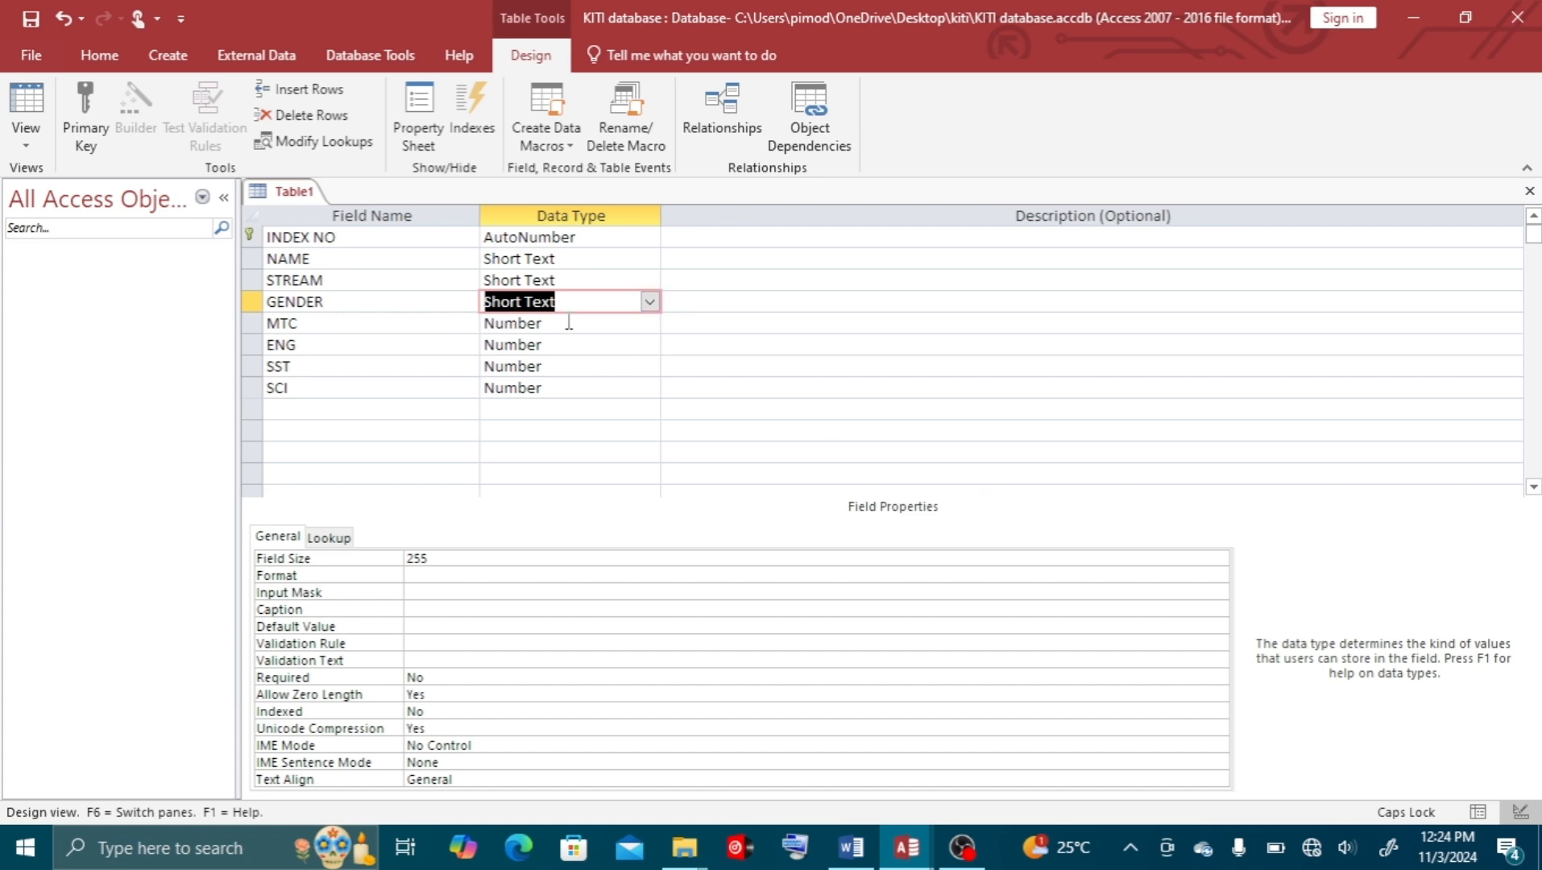
Read the tabular Students form task in the Word practice document and return to the KITI database in Access
click(850, 846)
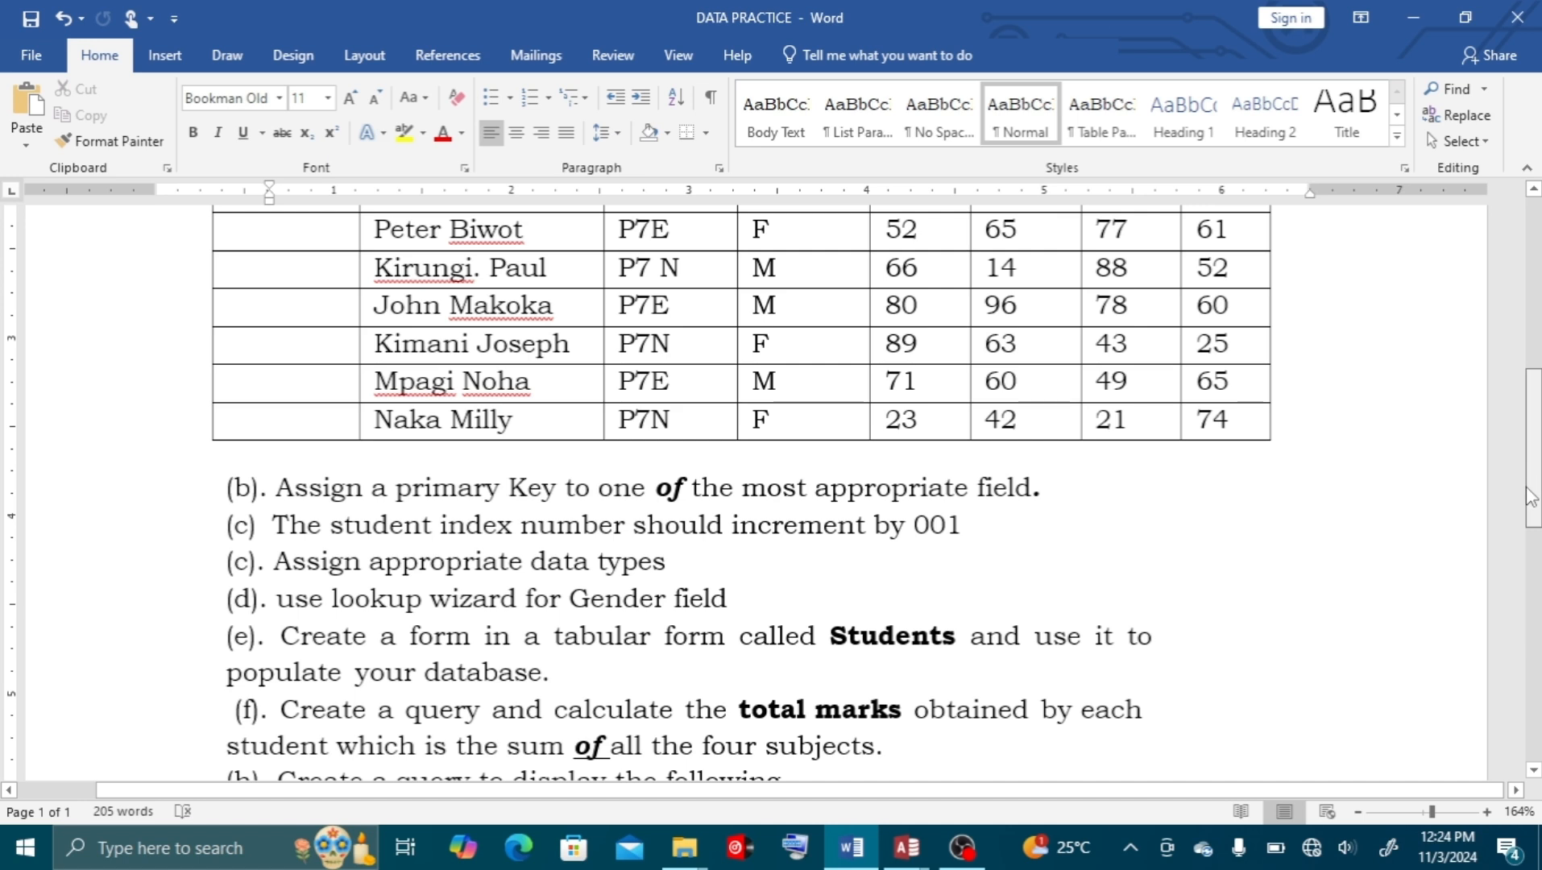
scroll(1529, 482, down, 2)
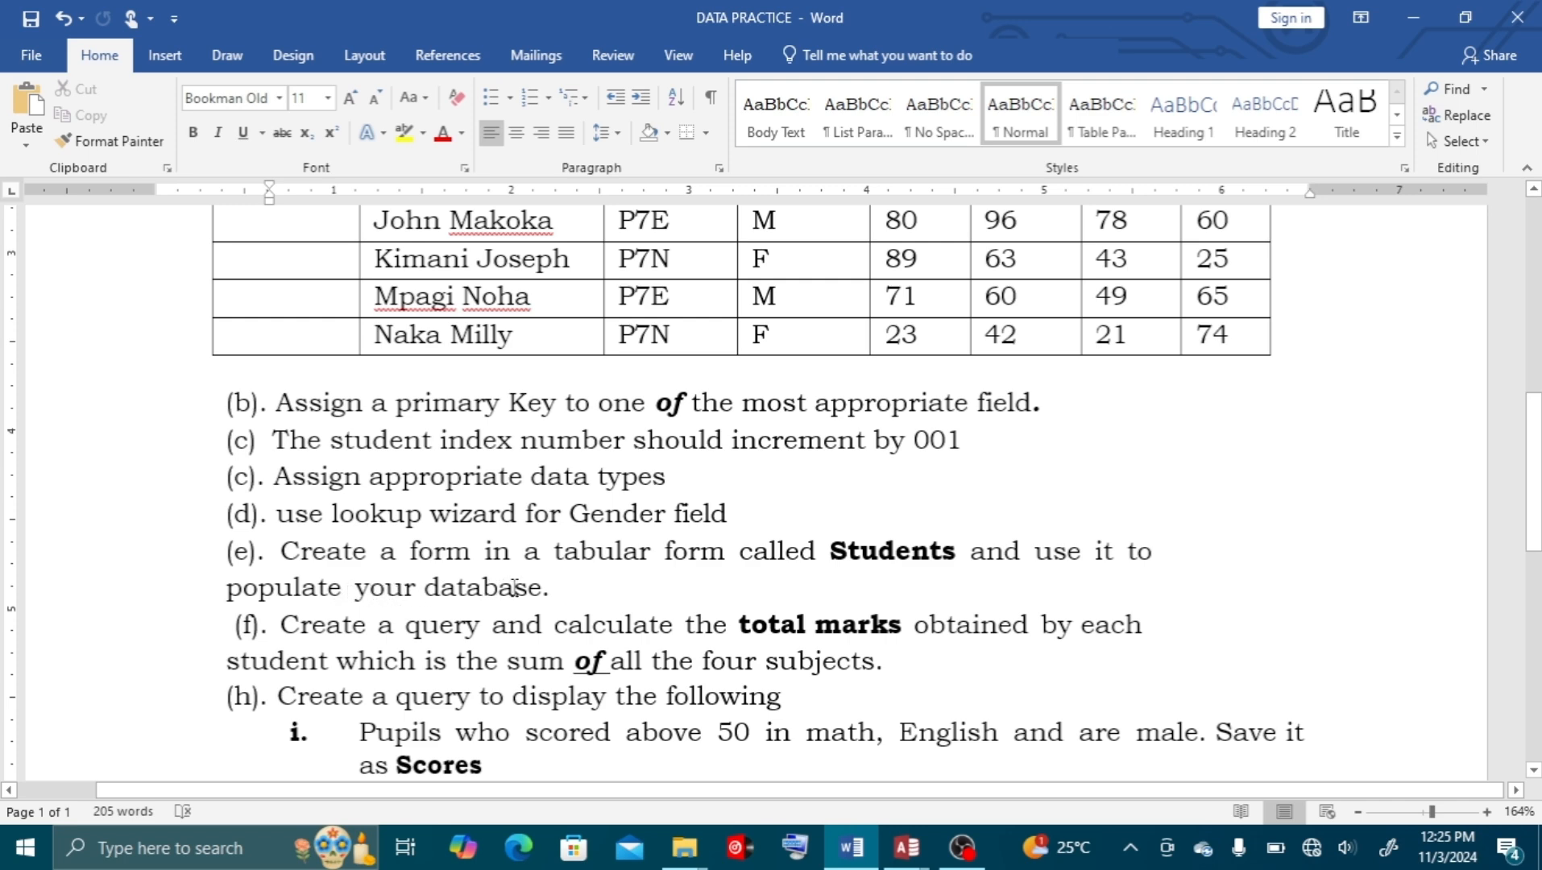
scroll(1369, 506, up, 4)
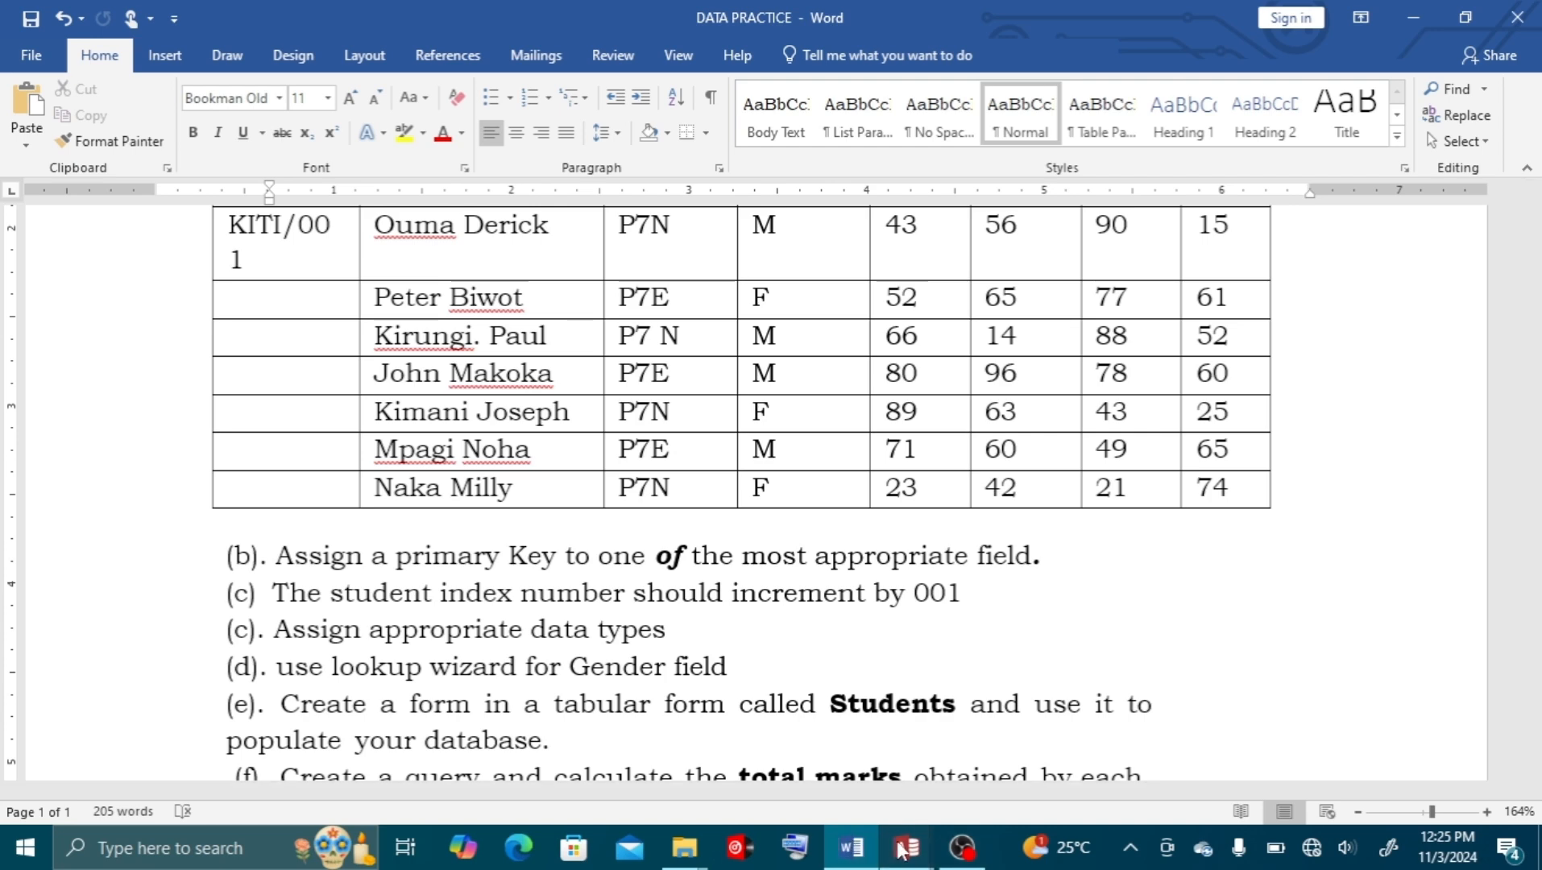
mouse_move(902, 848)
mouse_move(997, 747)
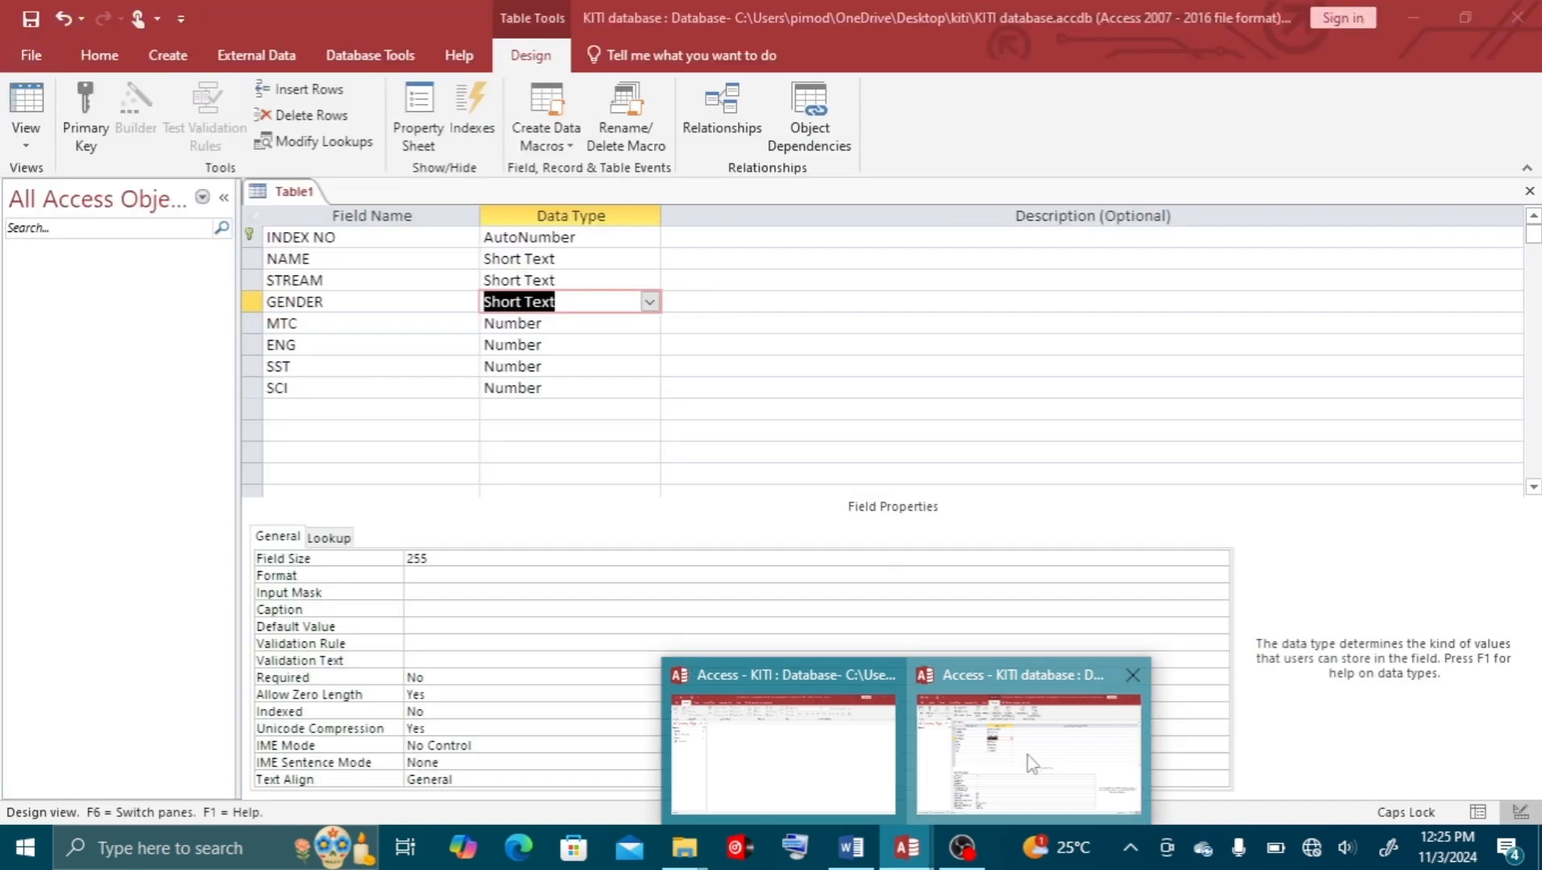
click(1023, 762)
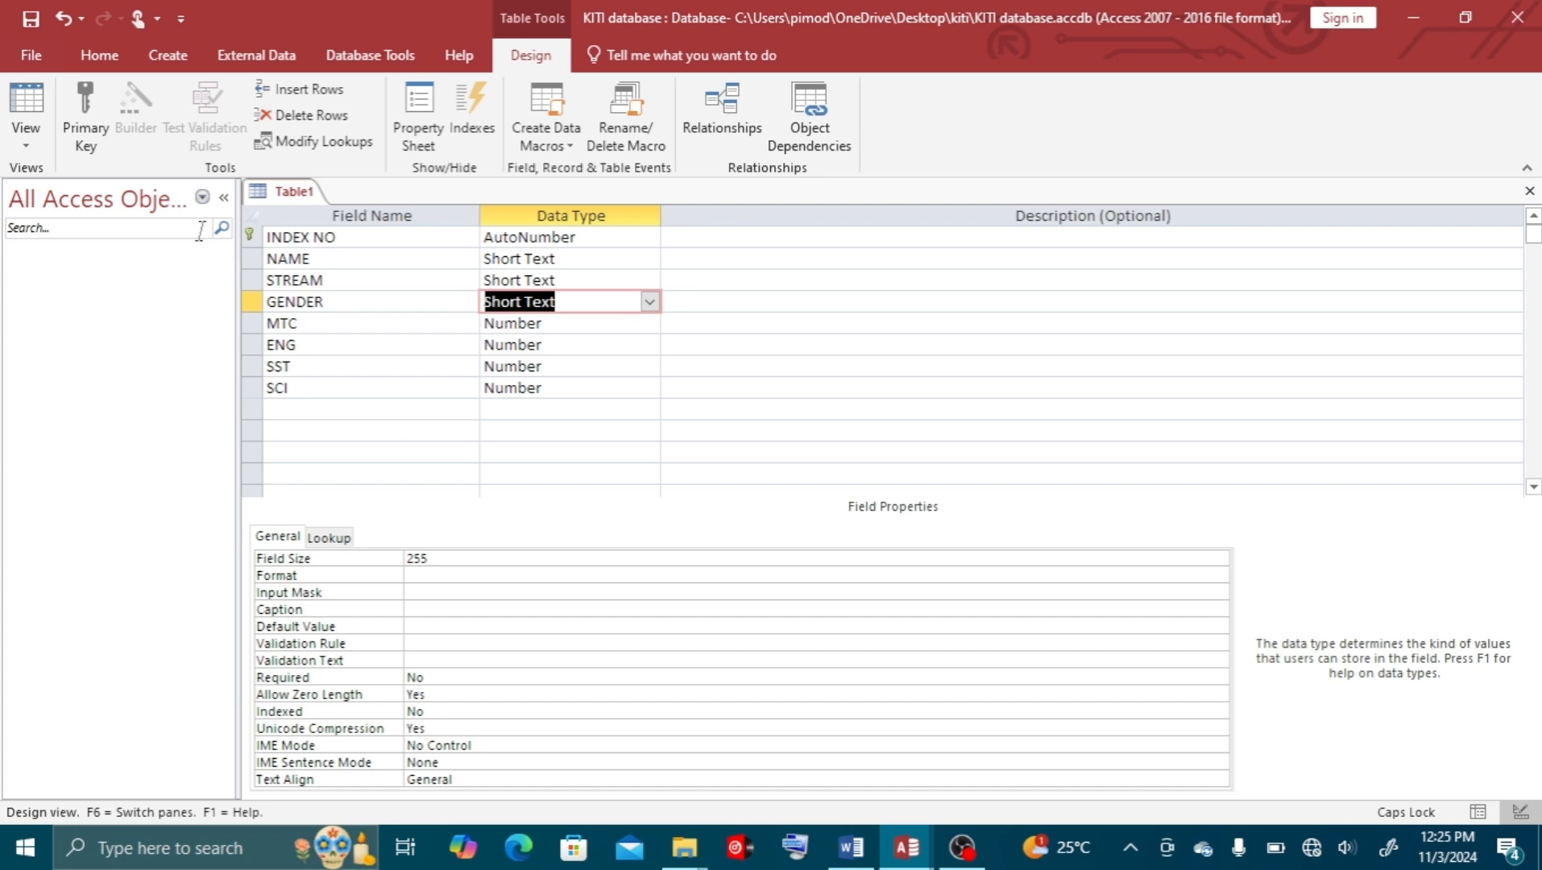
Save the table under the name KITI primary
click(30, 19)
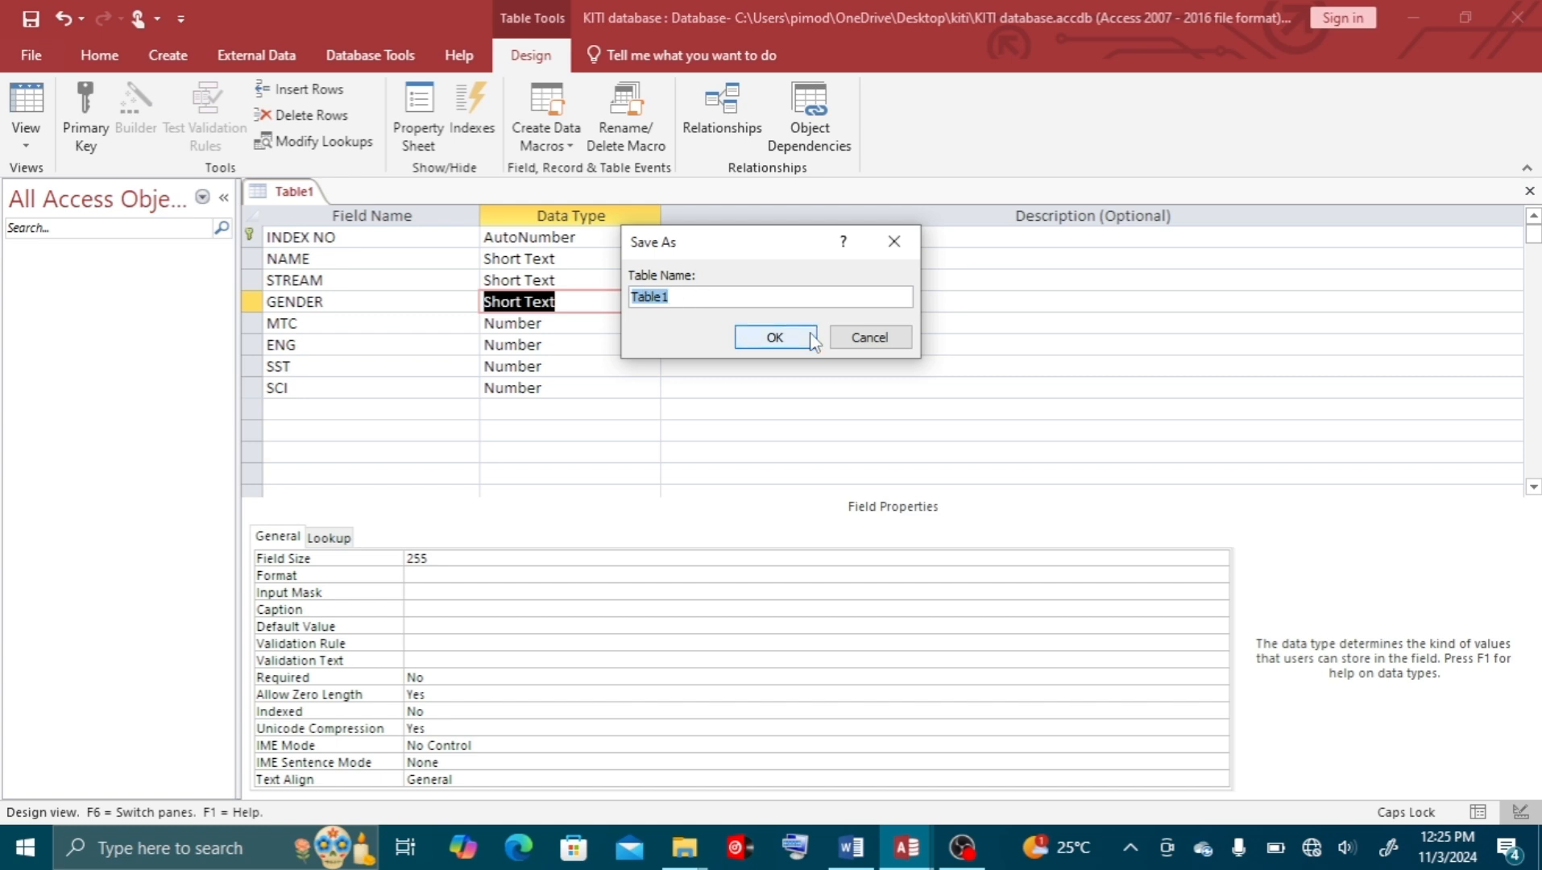
text(T)
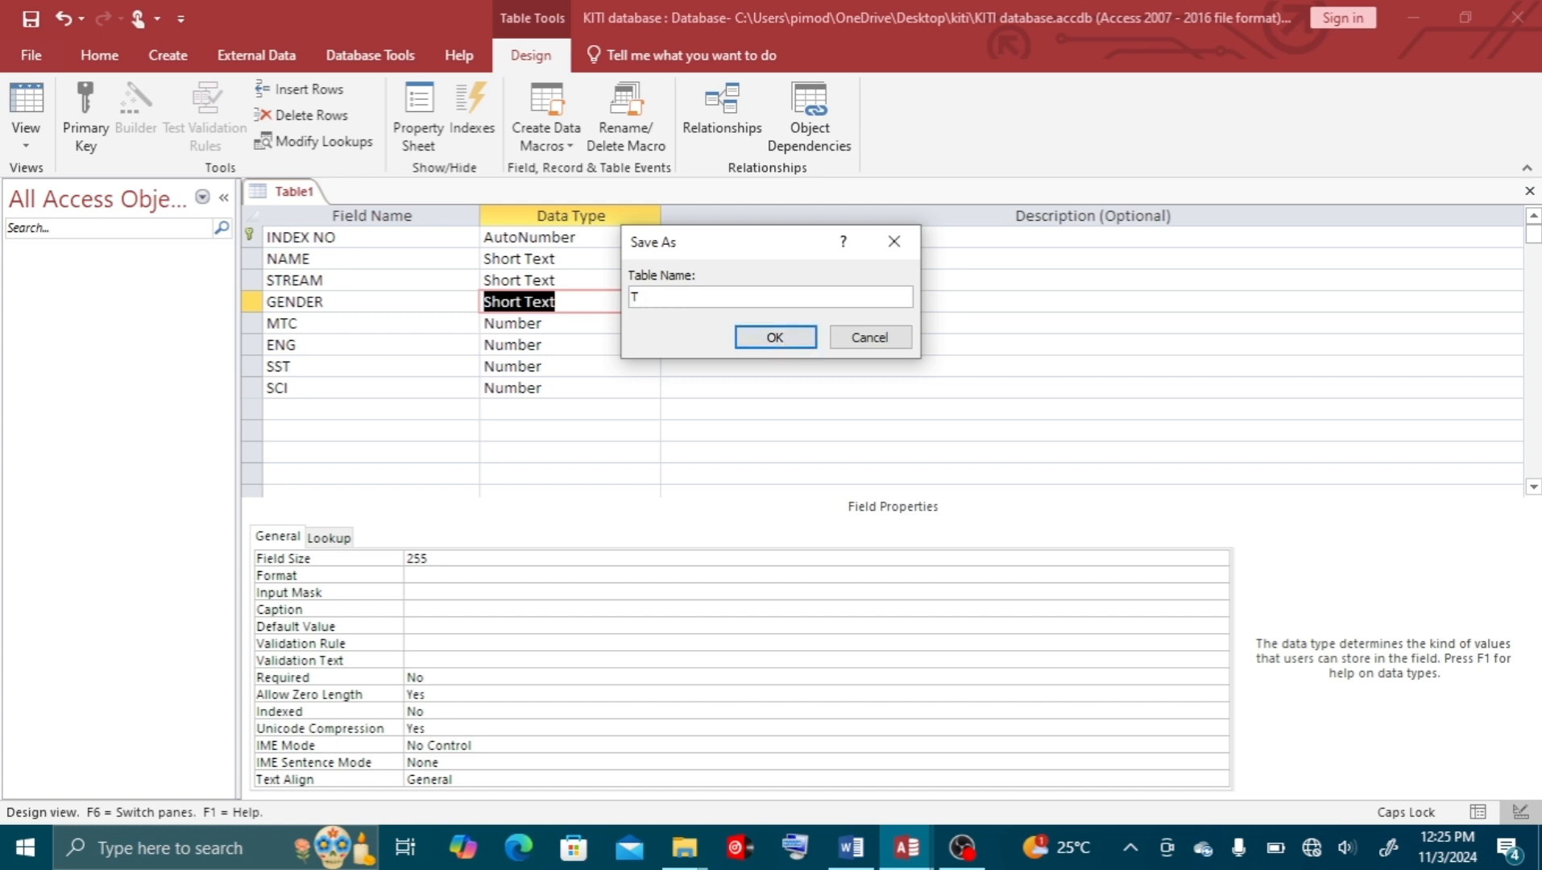
key(BackSpace)
text(KITI P)
key(BackSpace)
key(BackSpace)
key(Caps_Lock)
text(primary)
click(773, 336)
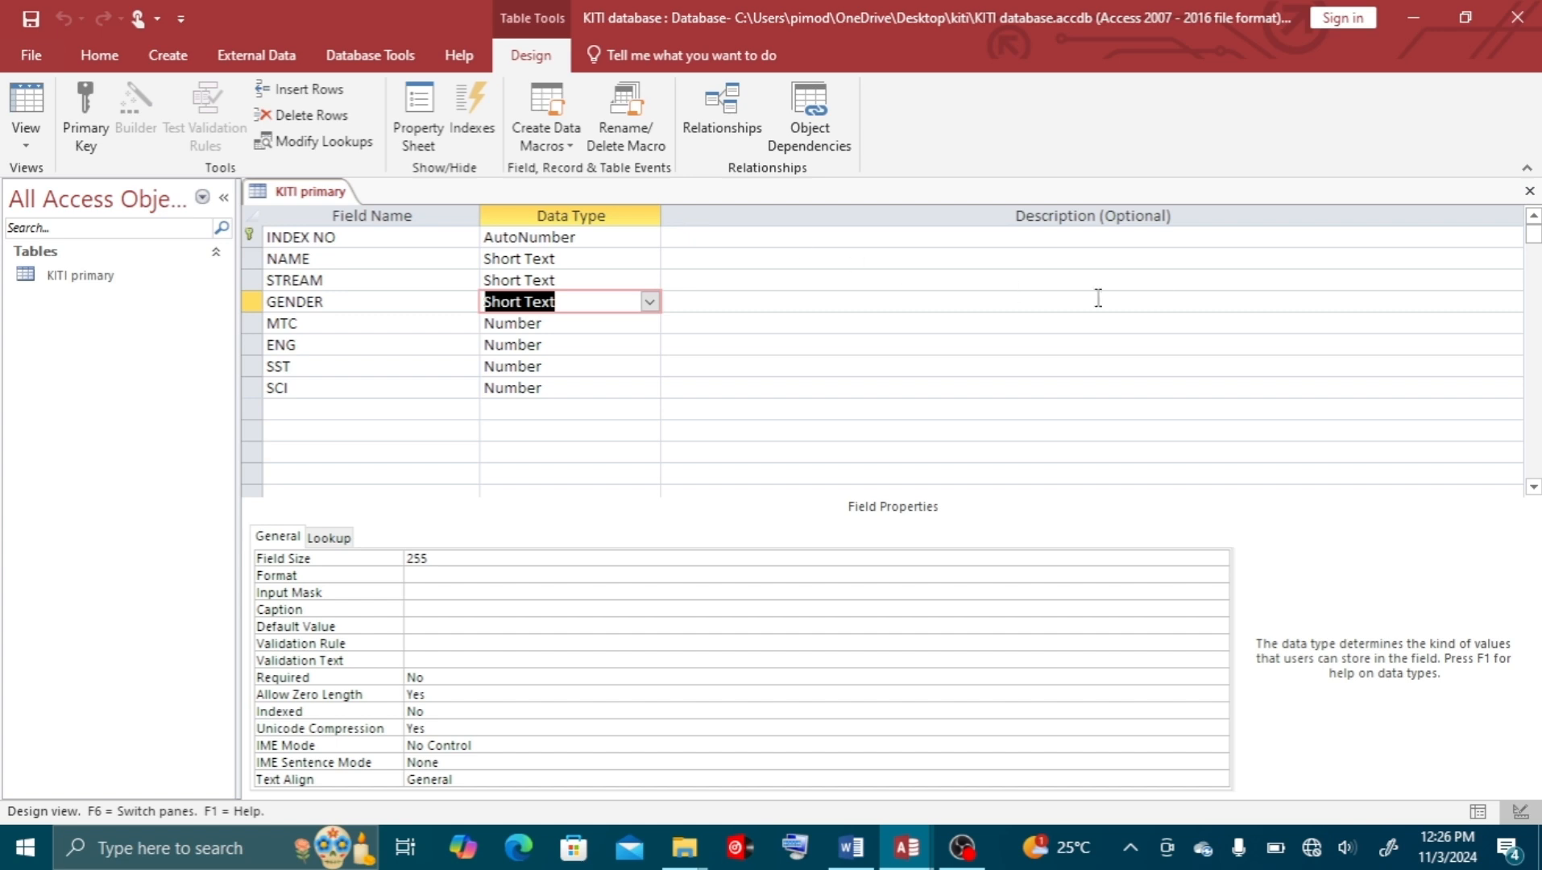
Close the table design, view the KITI primary table's columns in its datasheet, and close the table
click(1529, 192)
click(104, 274)
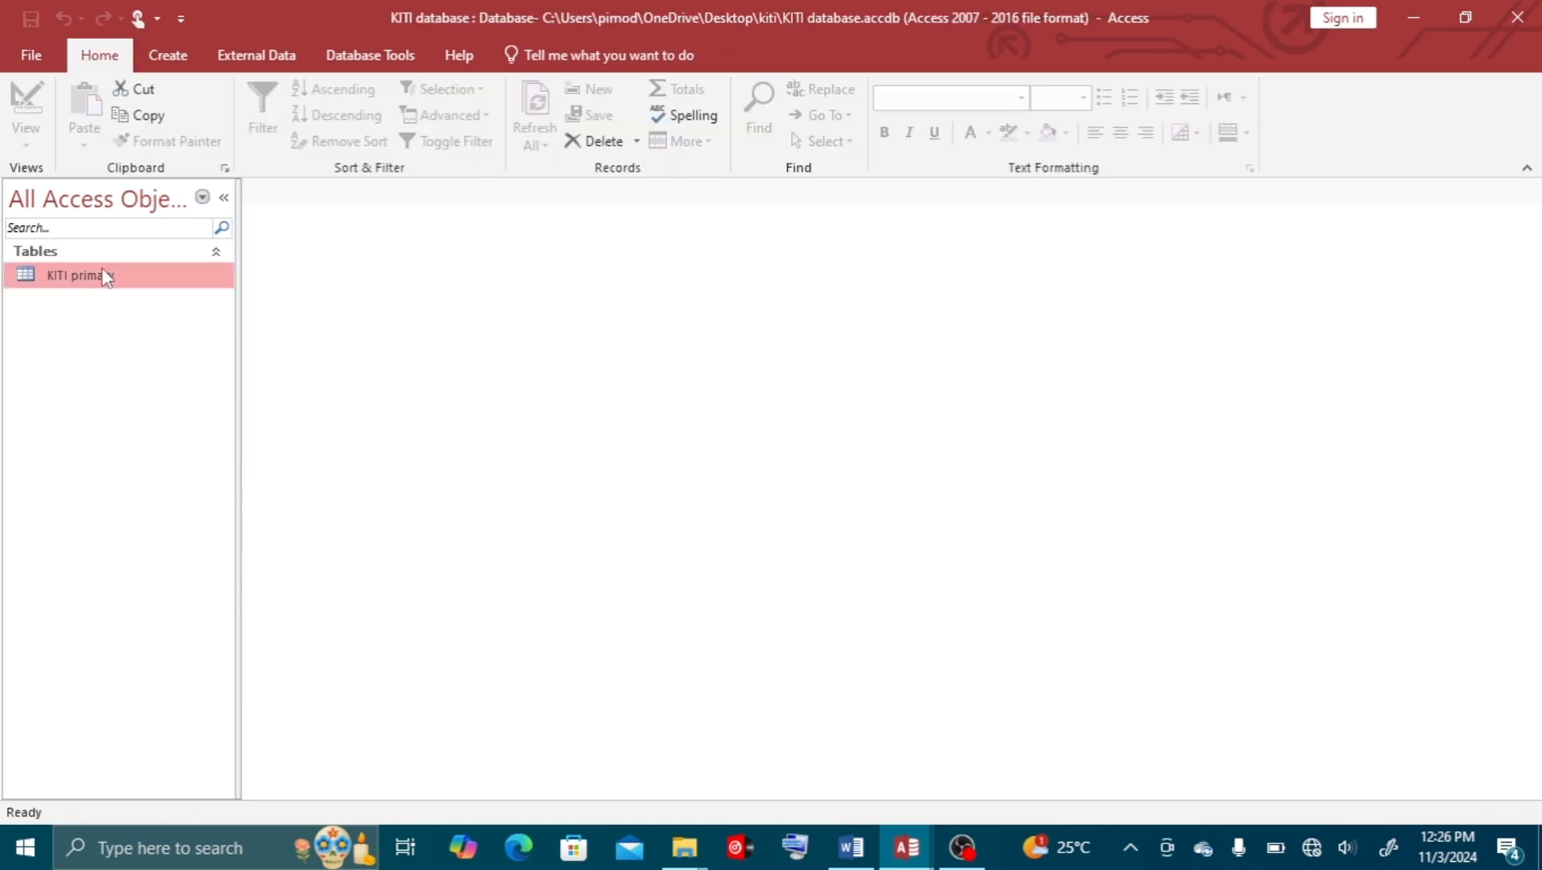
double_click(103, 274)
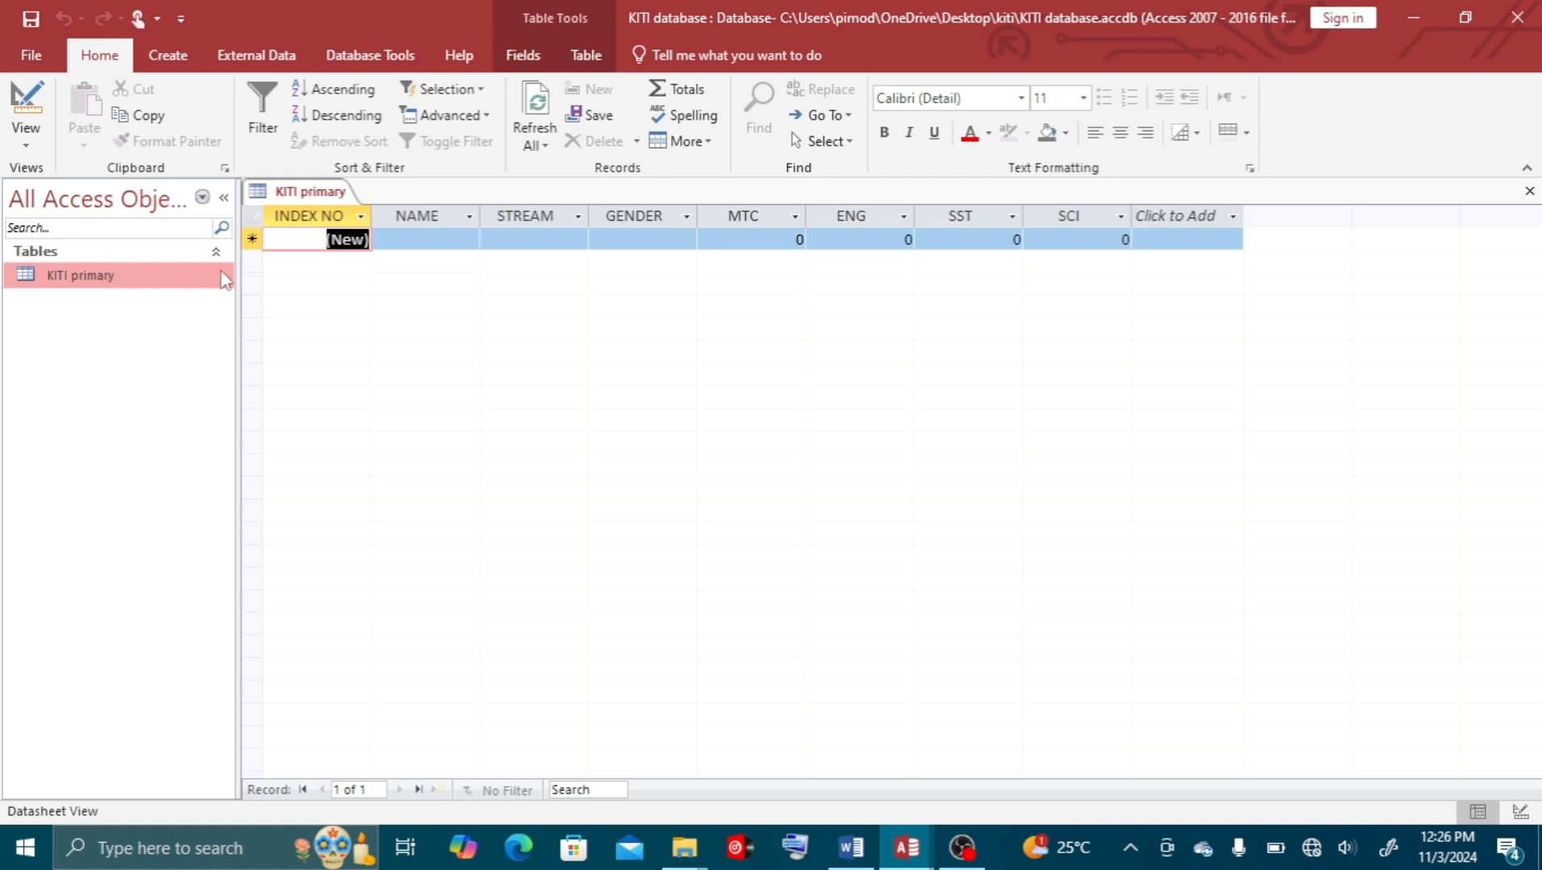
click(1529, 191)
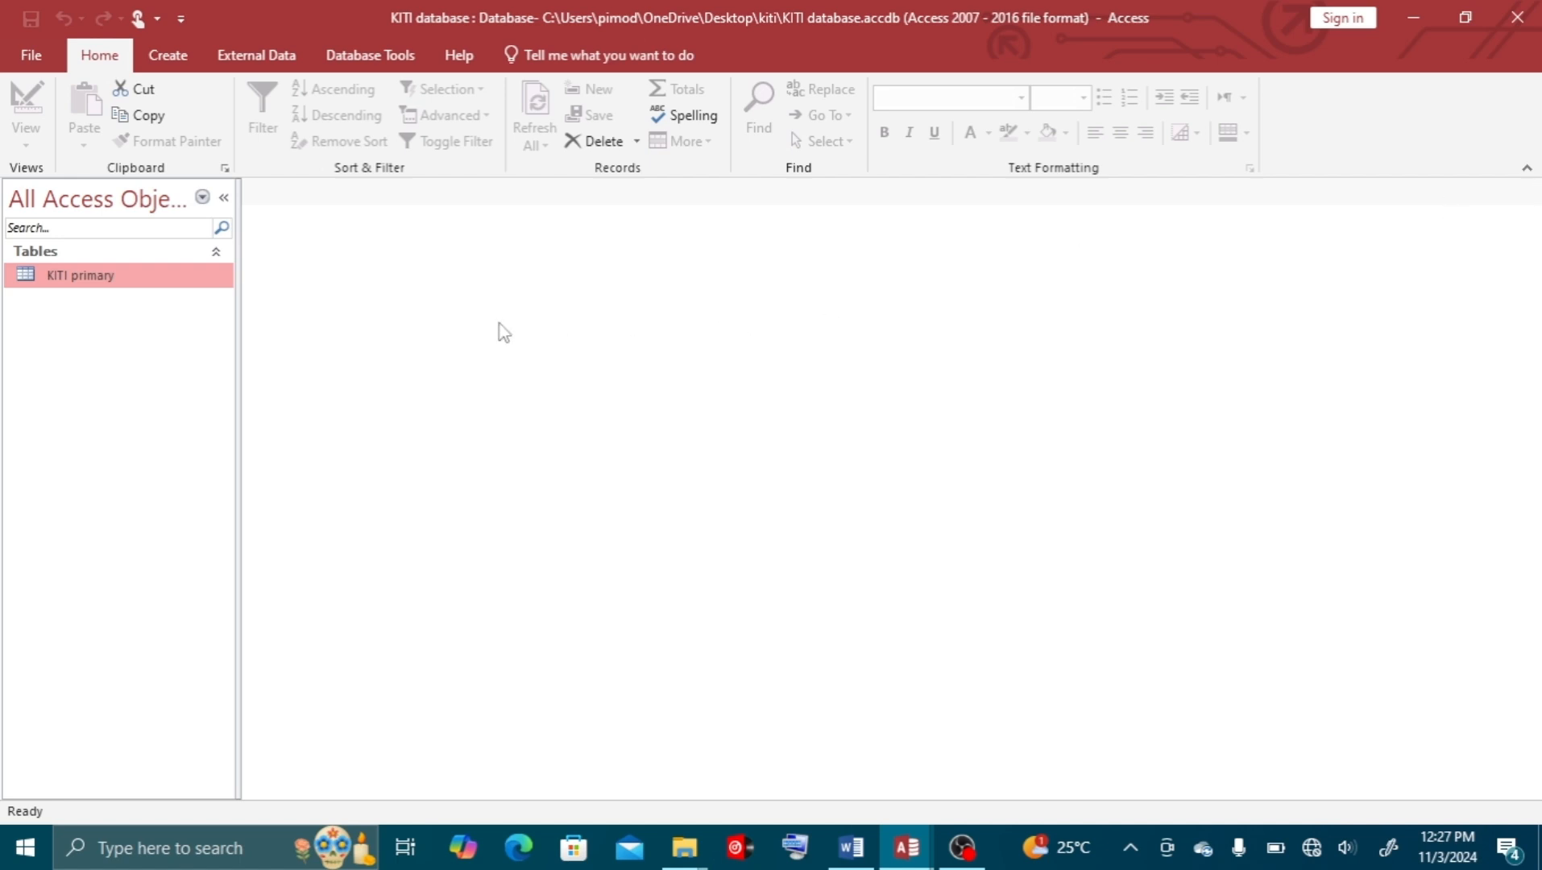
double_click(95, 266)
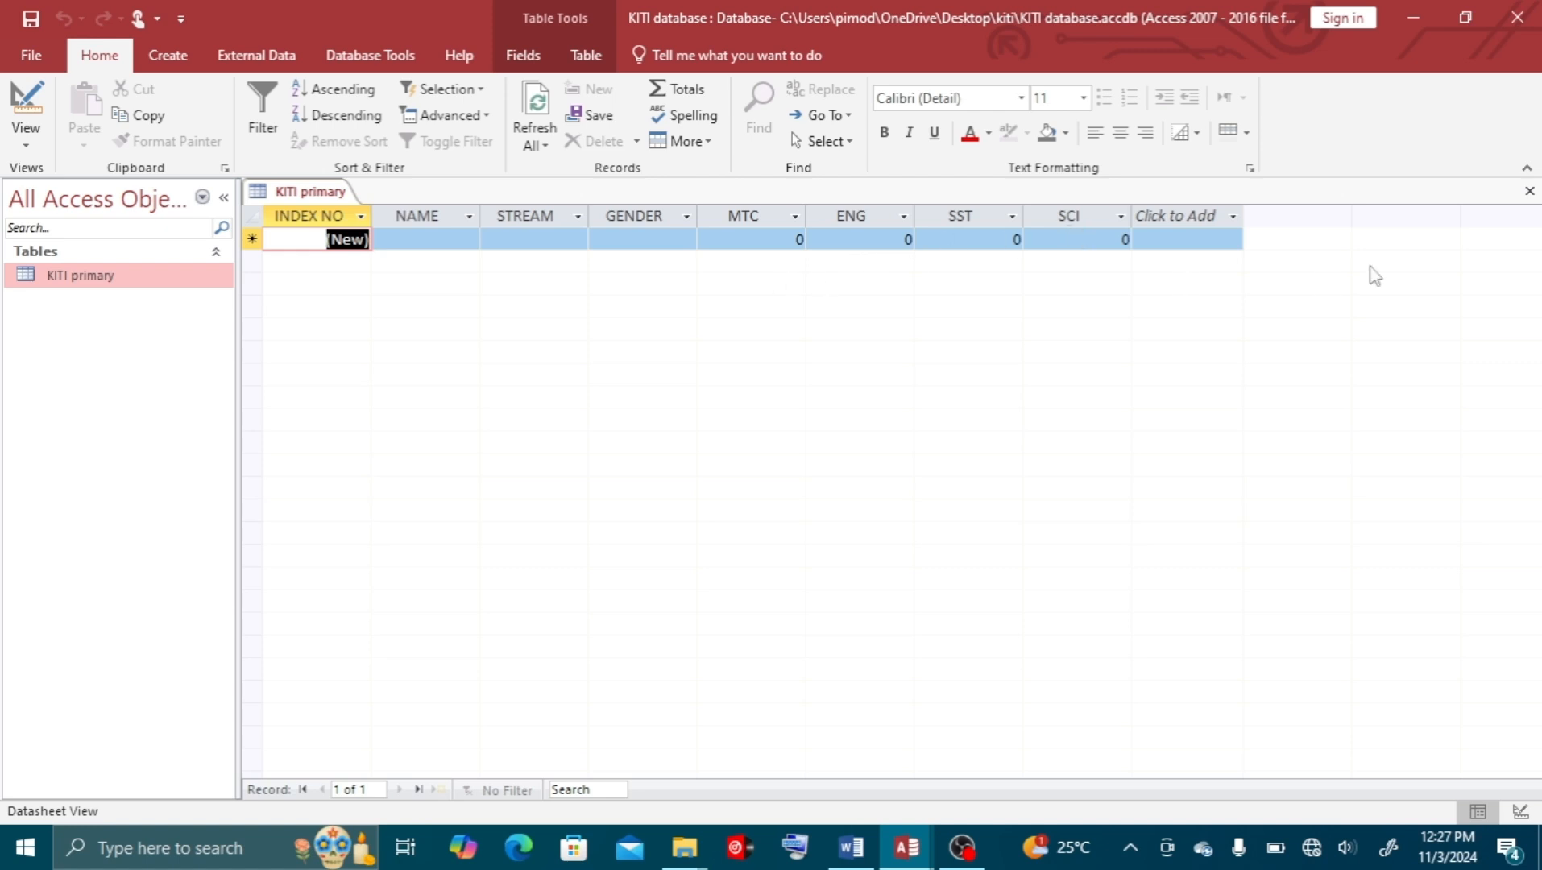
click(1527, 194)
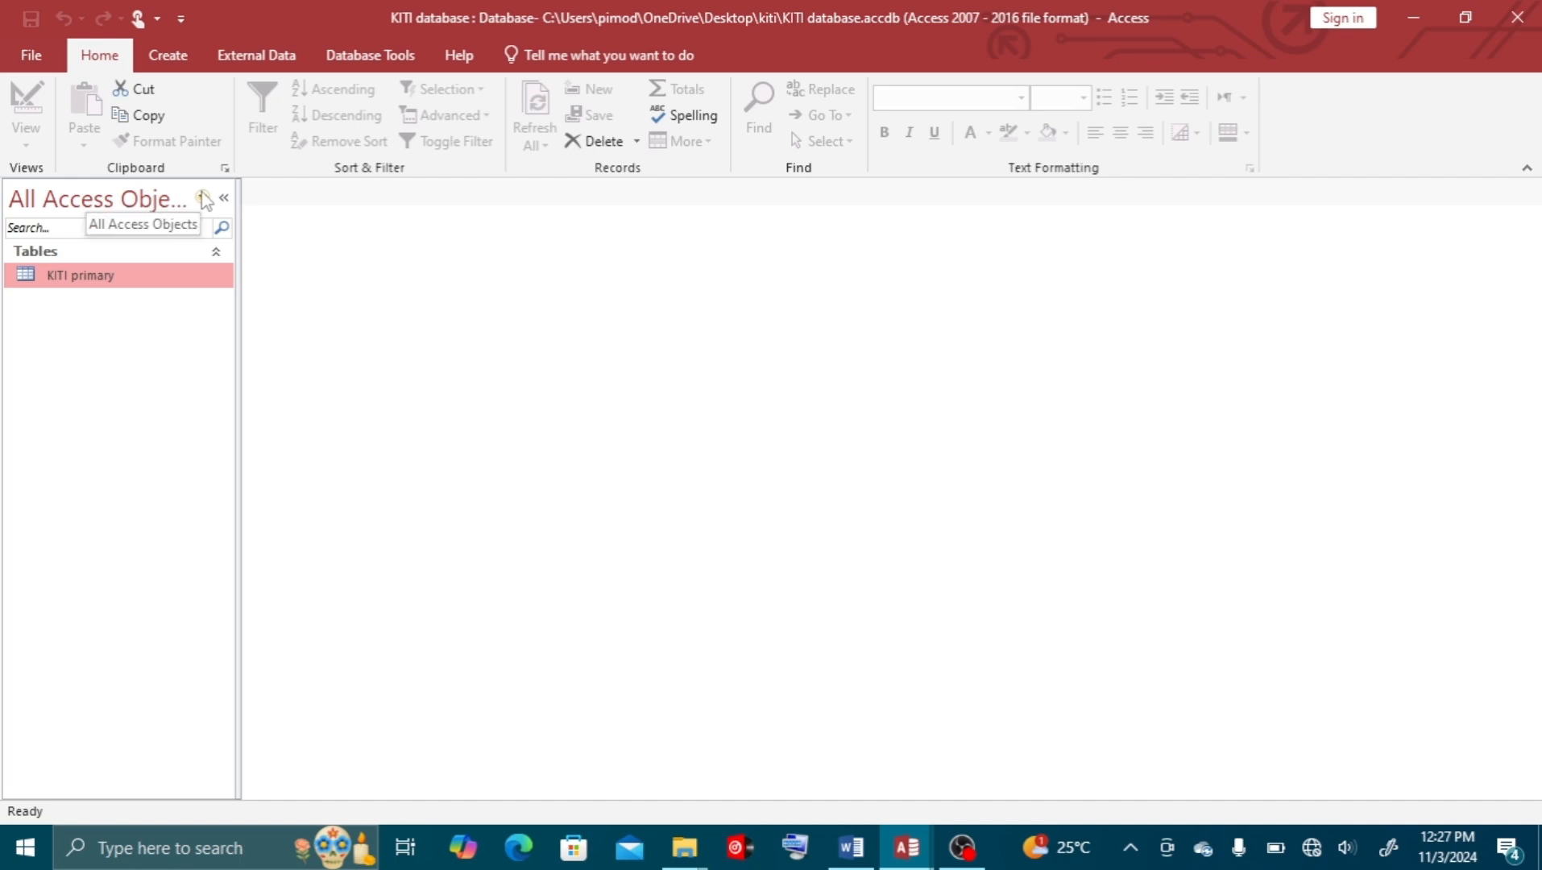
Start a Form Wizard based on the KITI primary table and add the INDEX NO field to the form
click(170, 58)
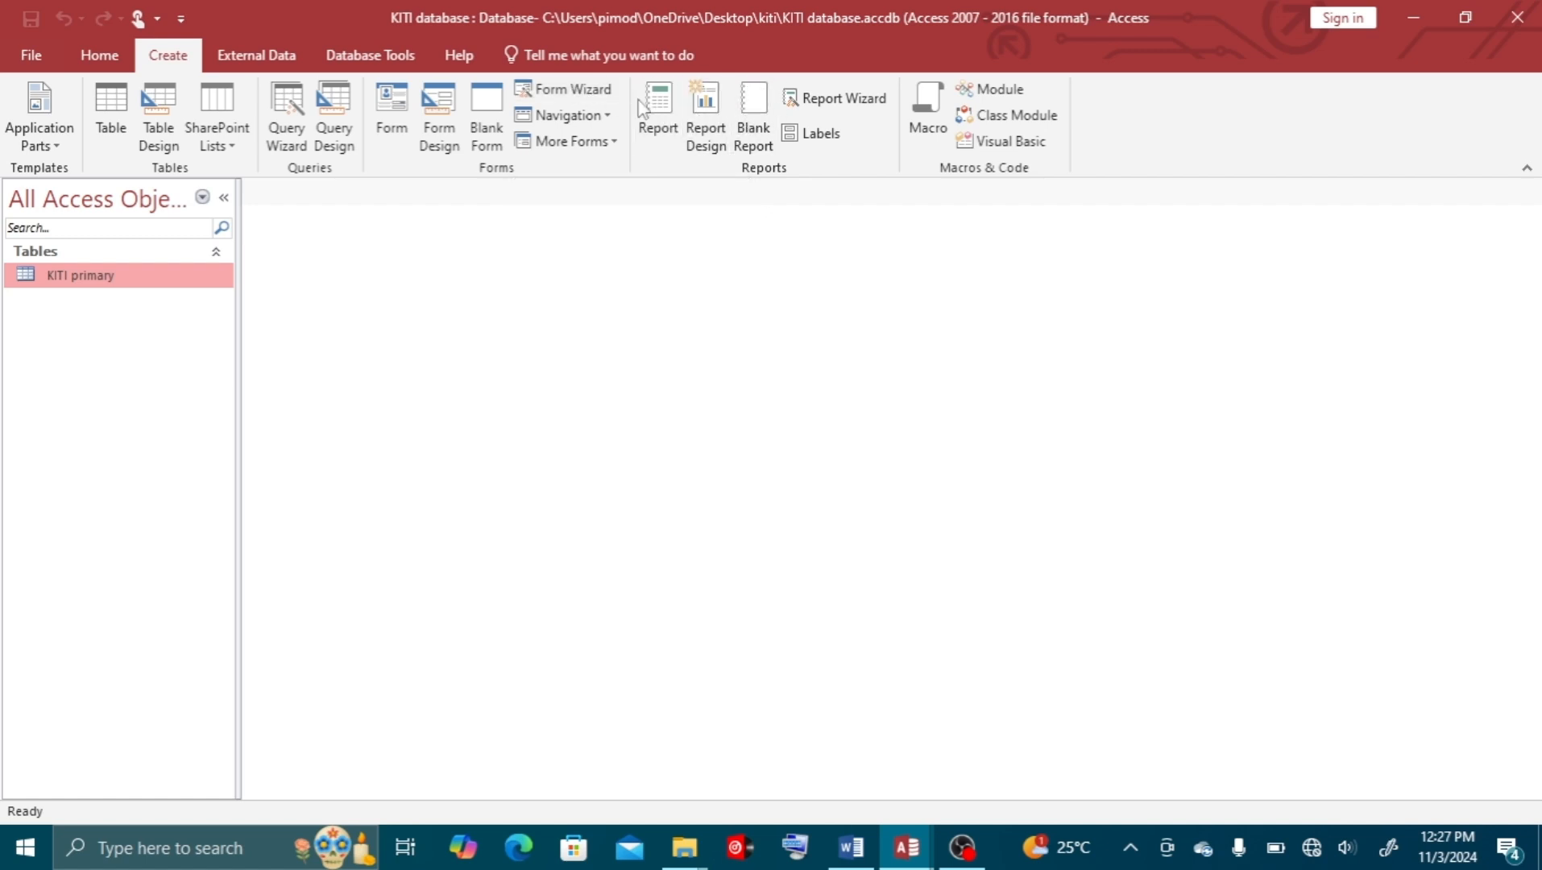
click(559, 85)
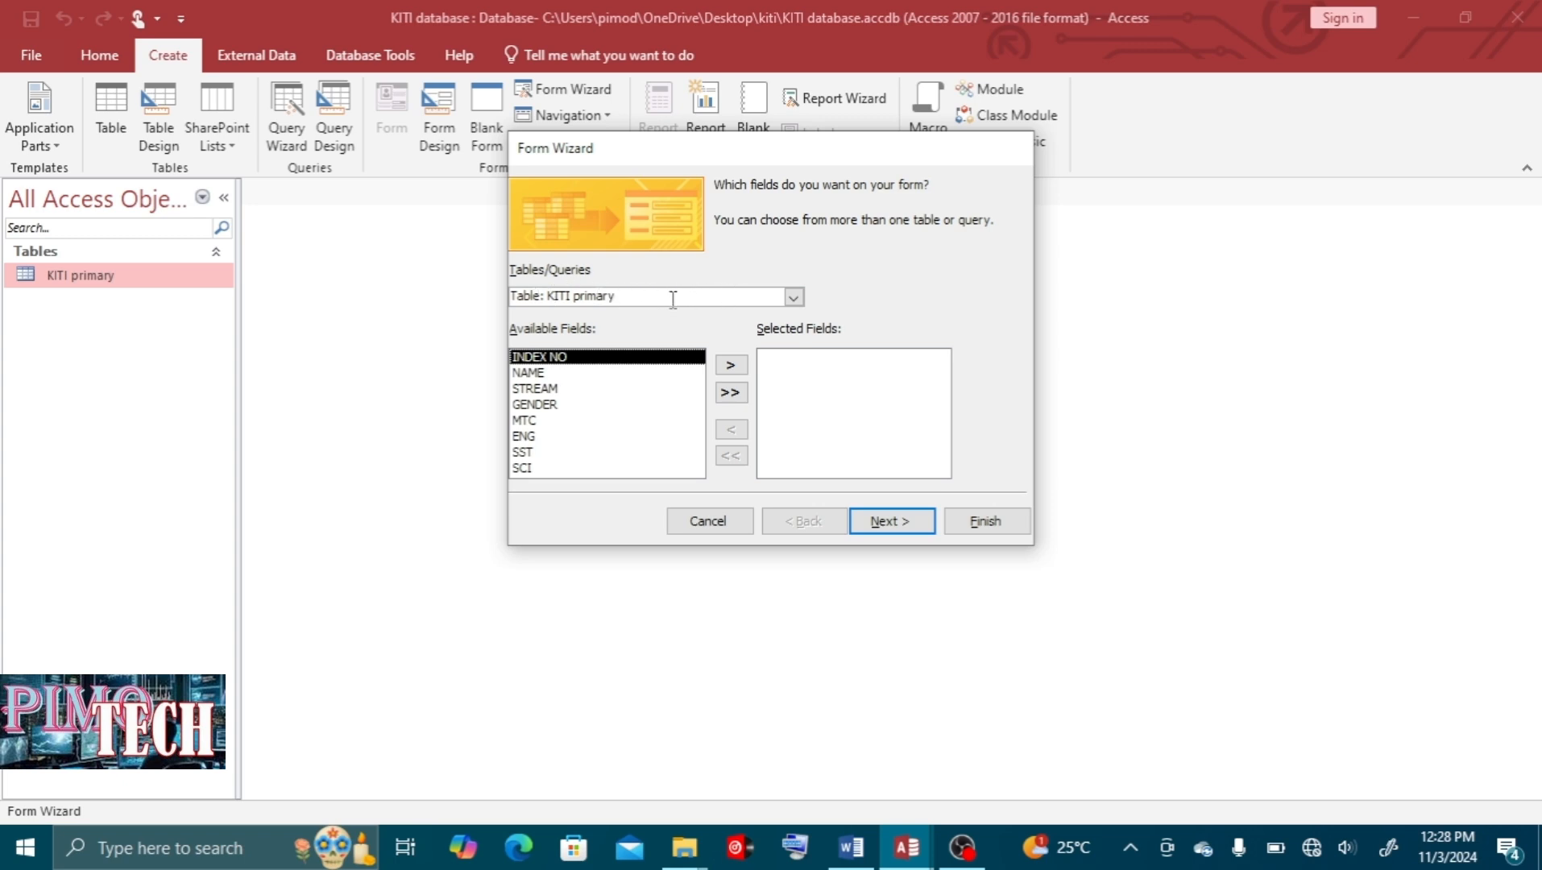
click(794, 299)
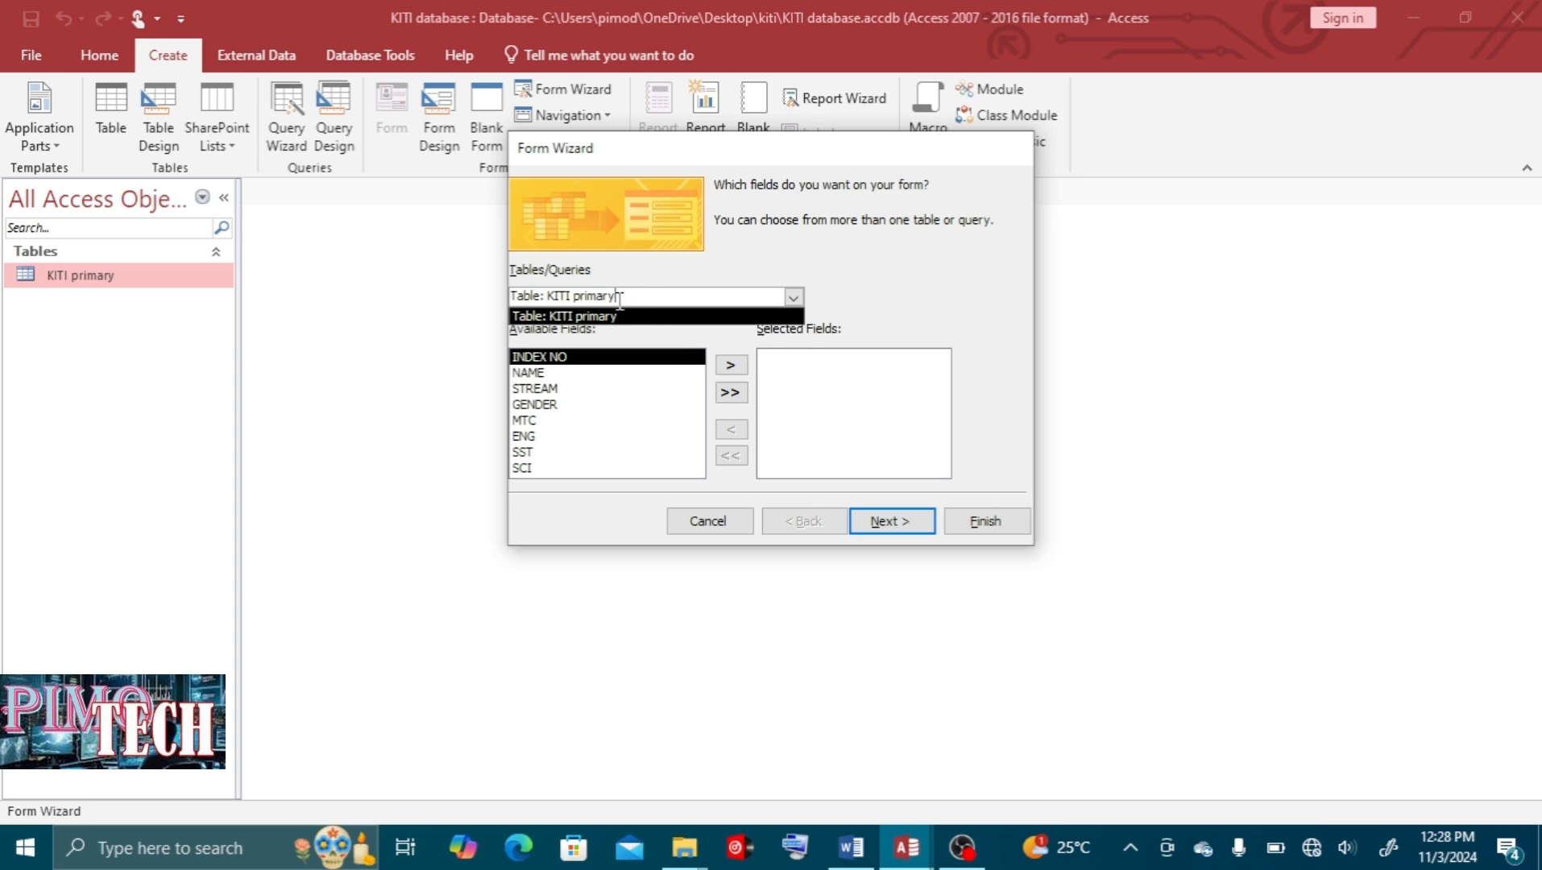
click(788, 298)
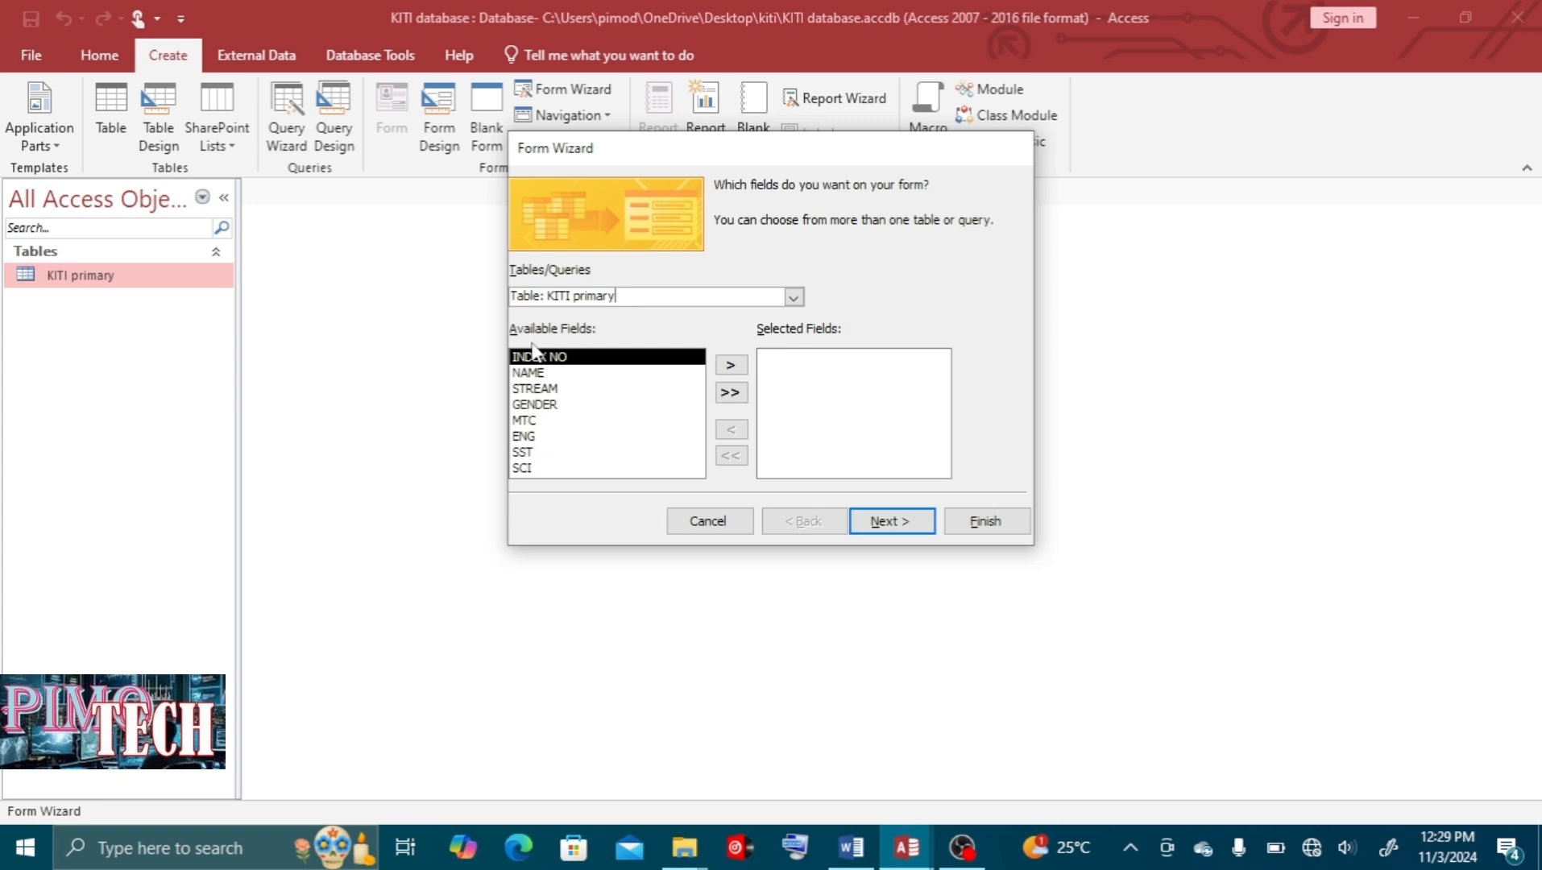
click(731, 367)
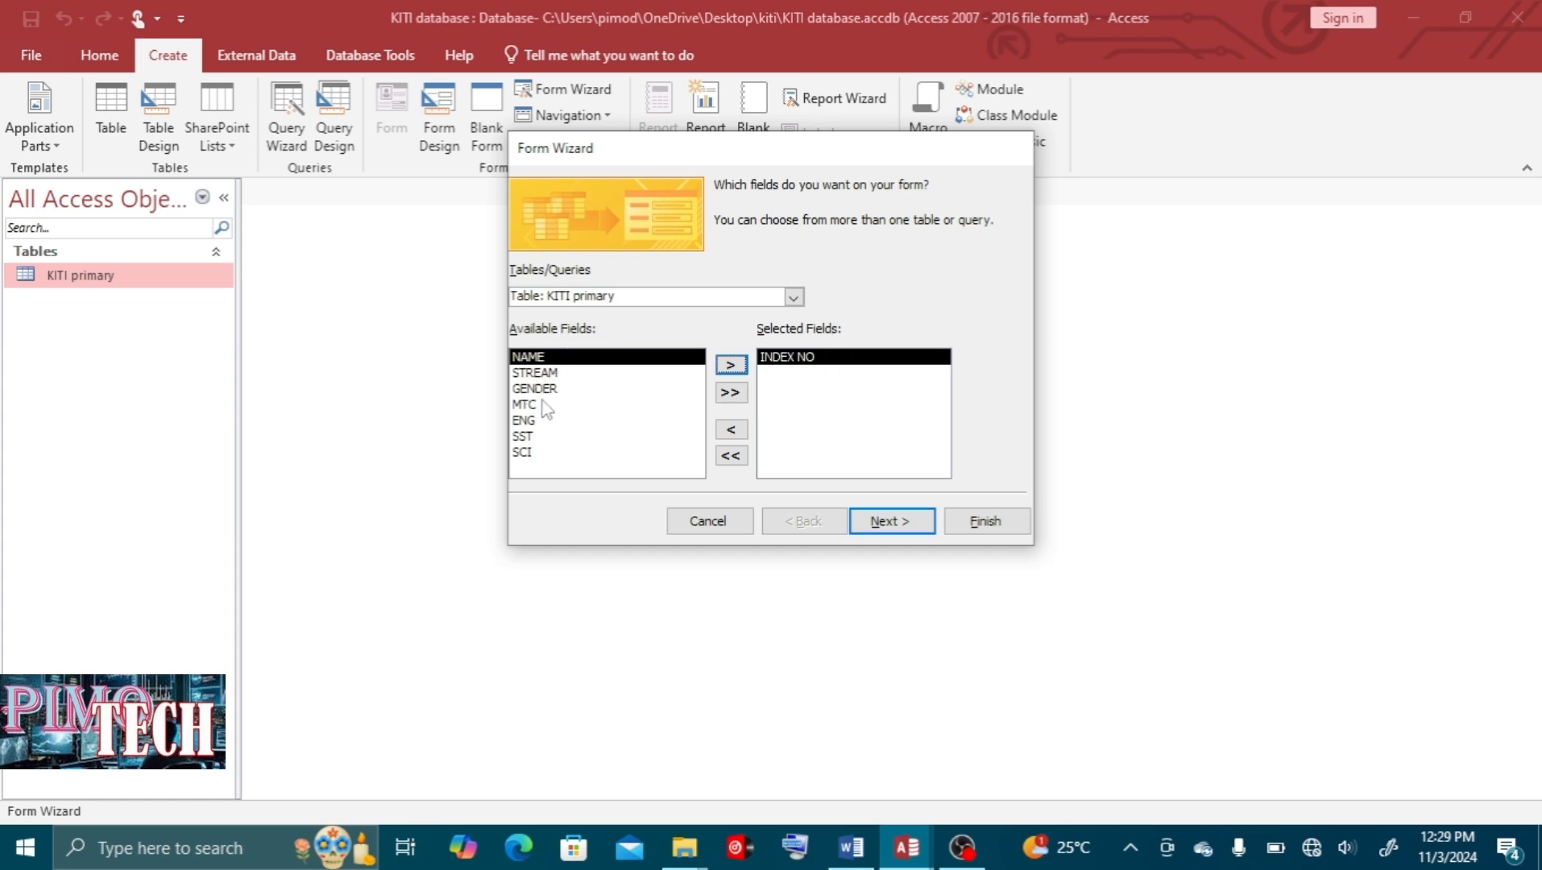
Pick GENDER among the available fields and add it to the form's selected fields
click(870, 443)
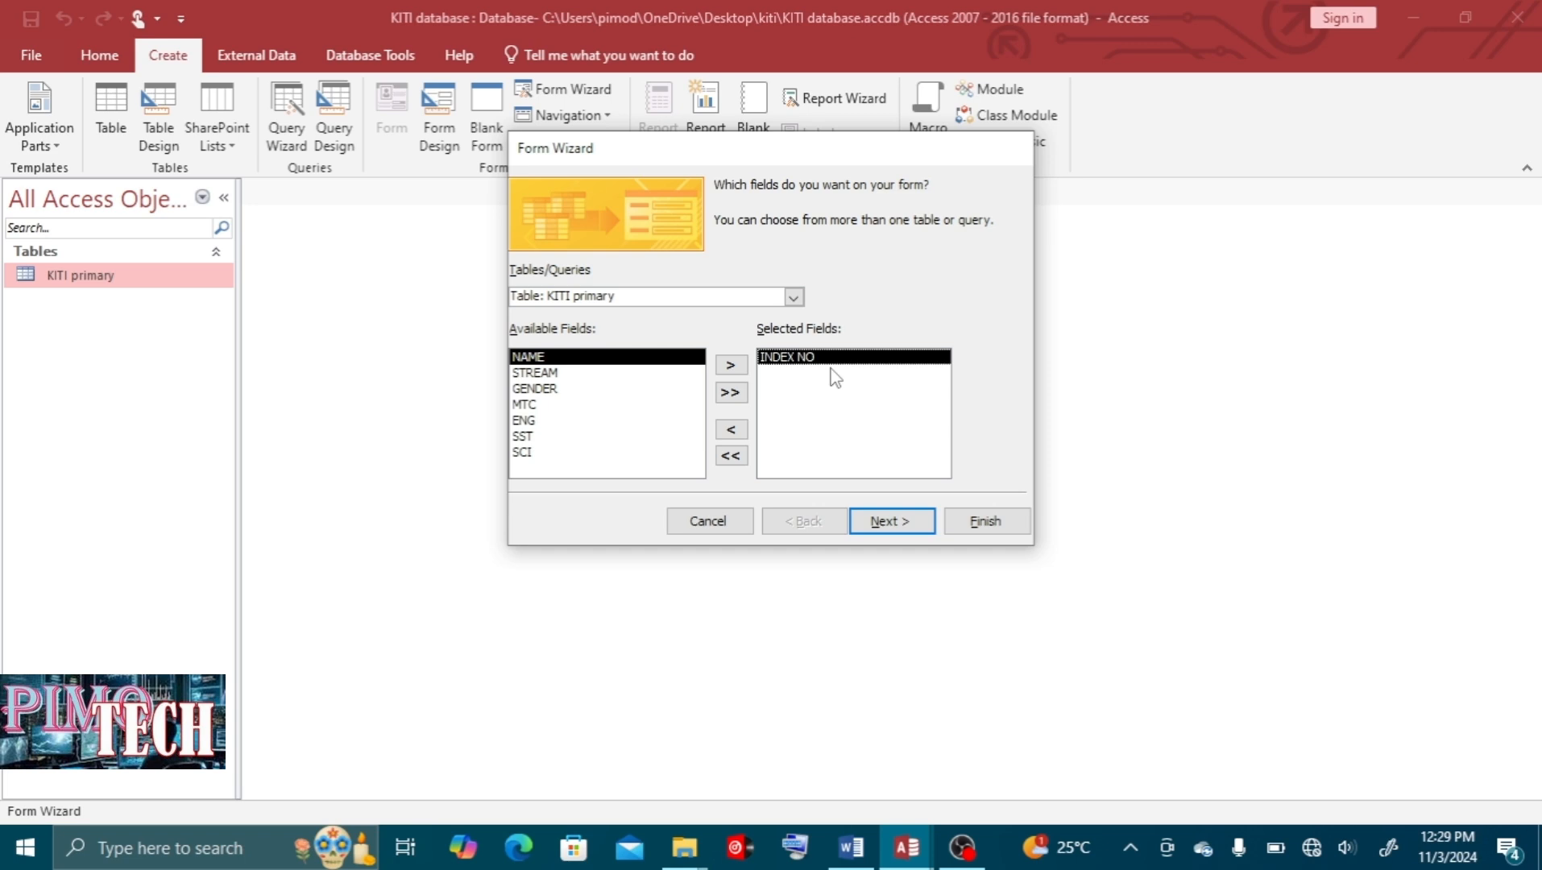
click(559, 390)
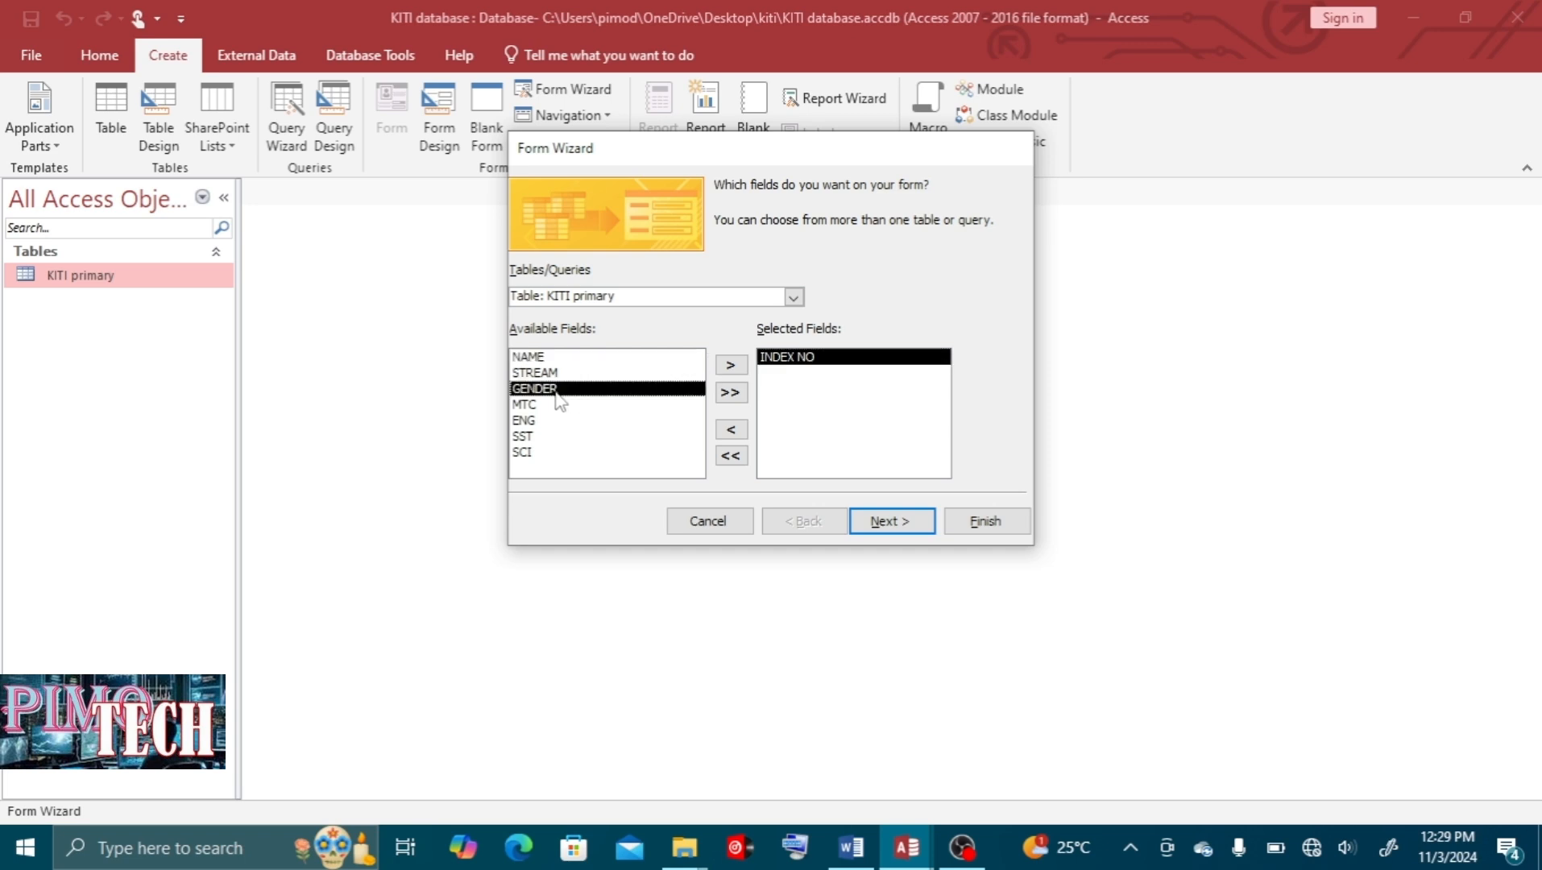
click(537, 421)
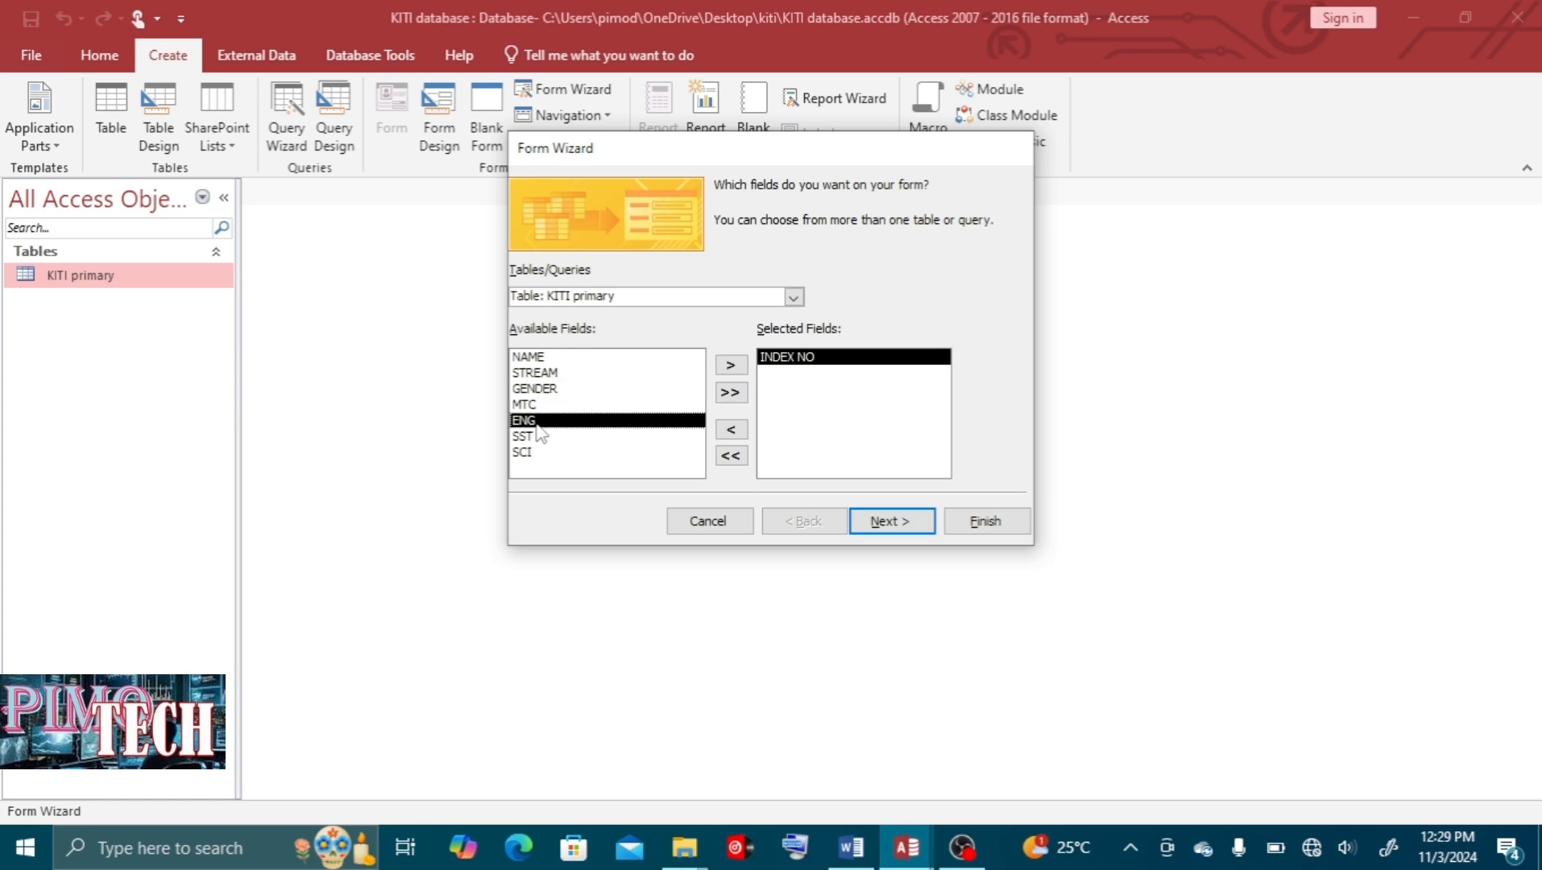
click(538, 436)
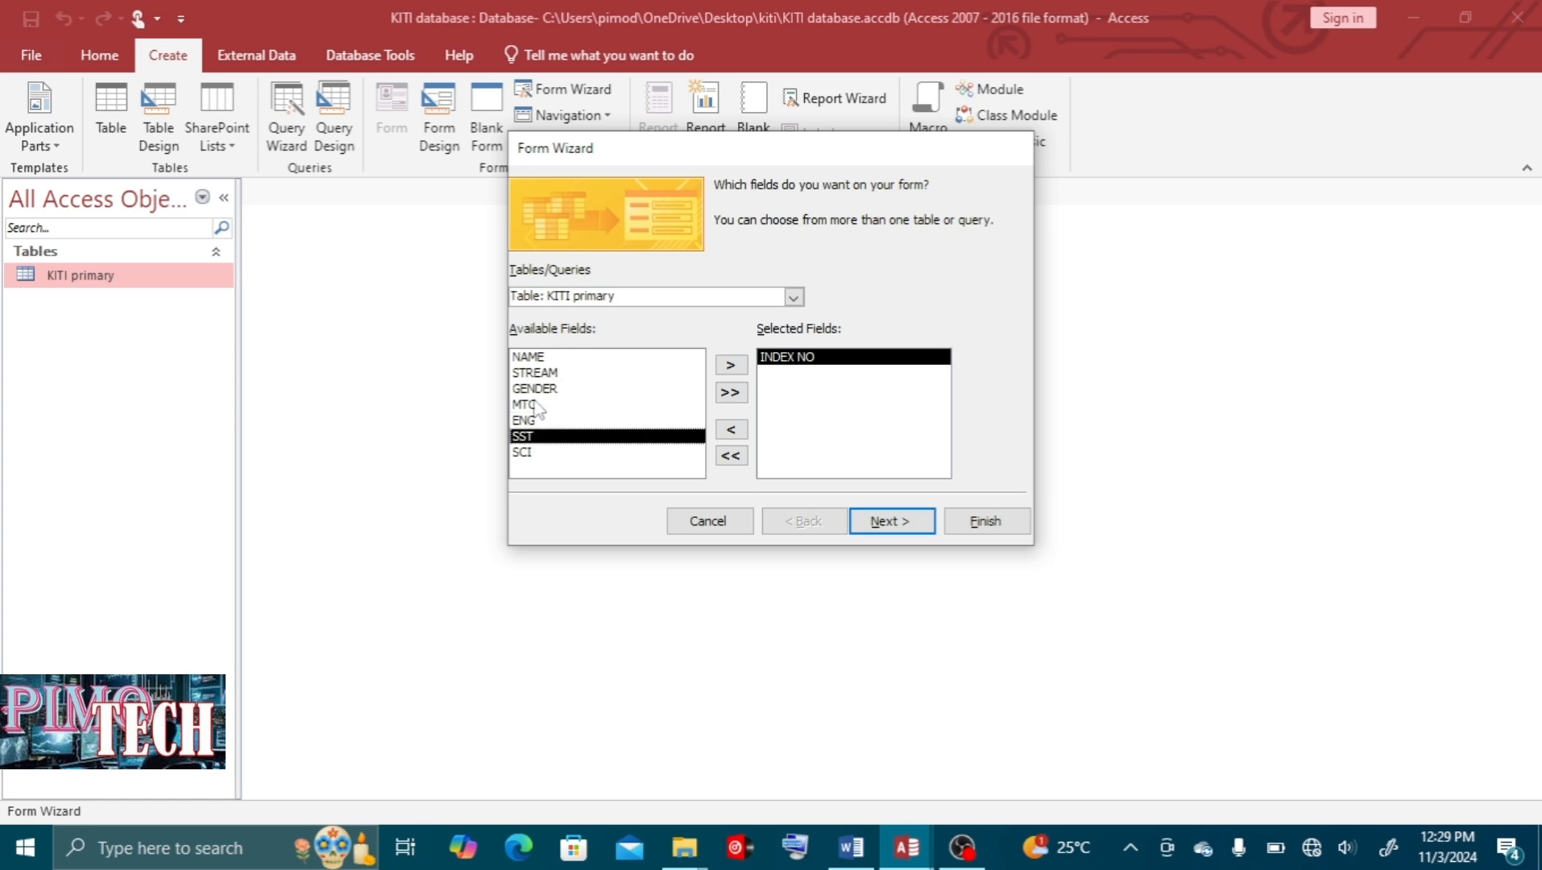
click(537, 406)
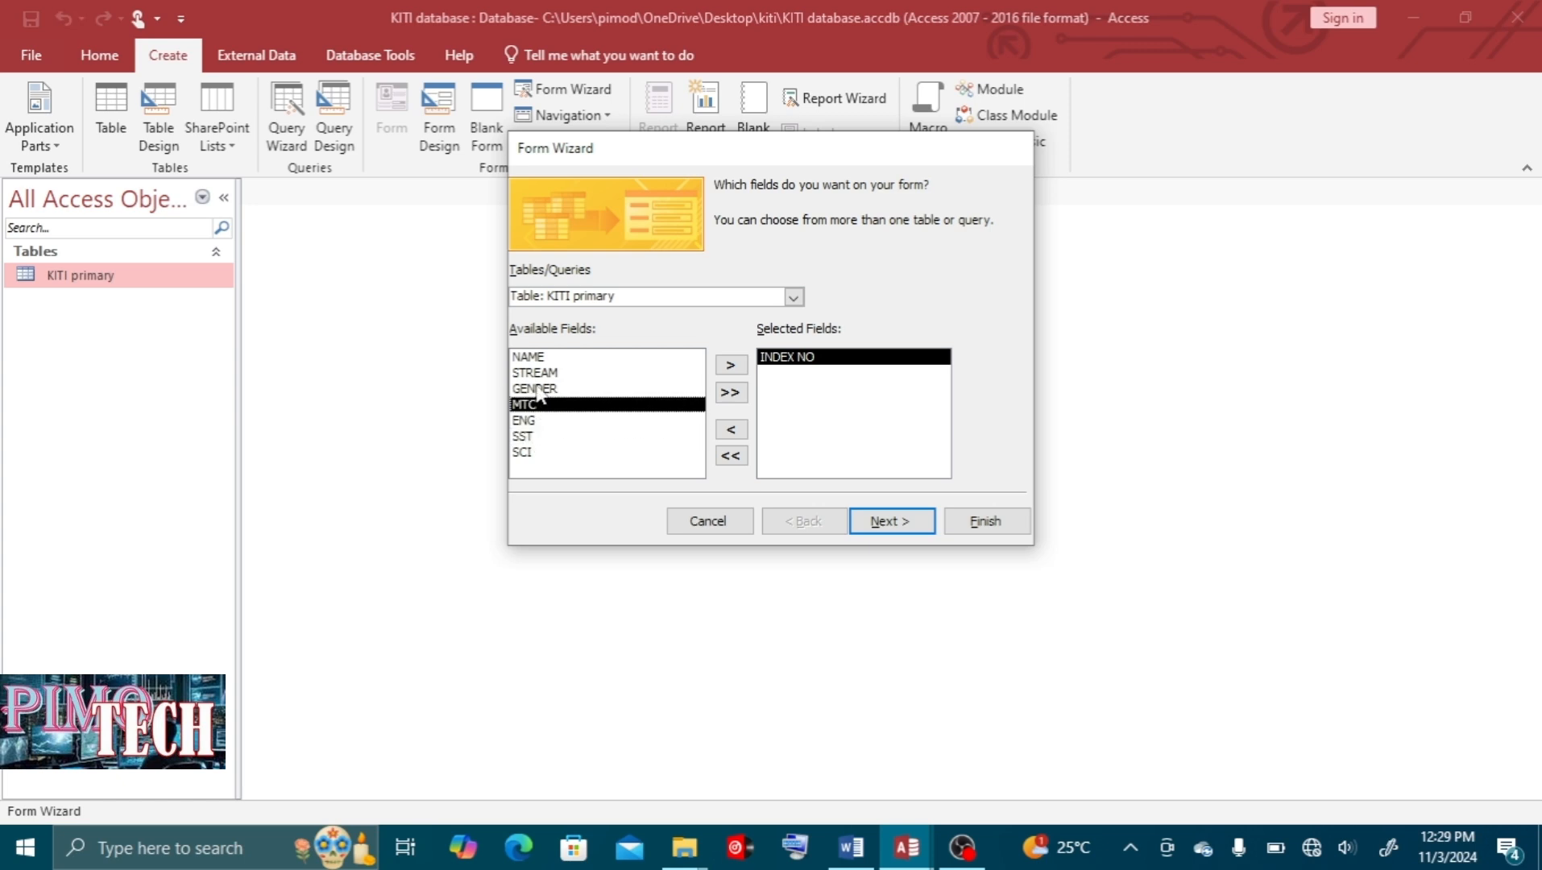
click(538, 391)
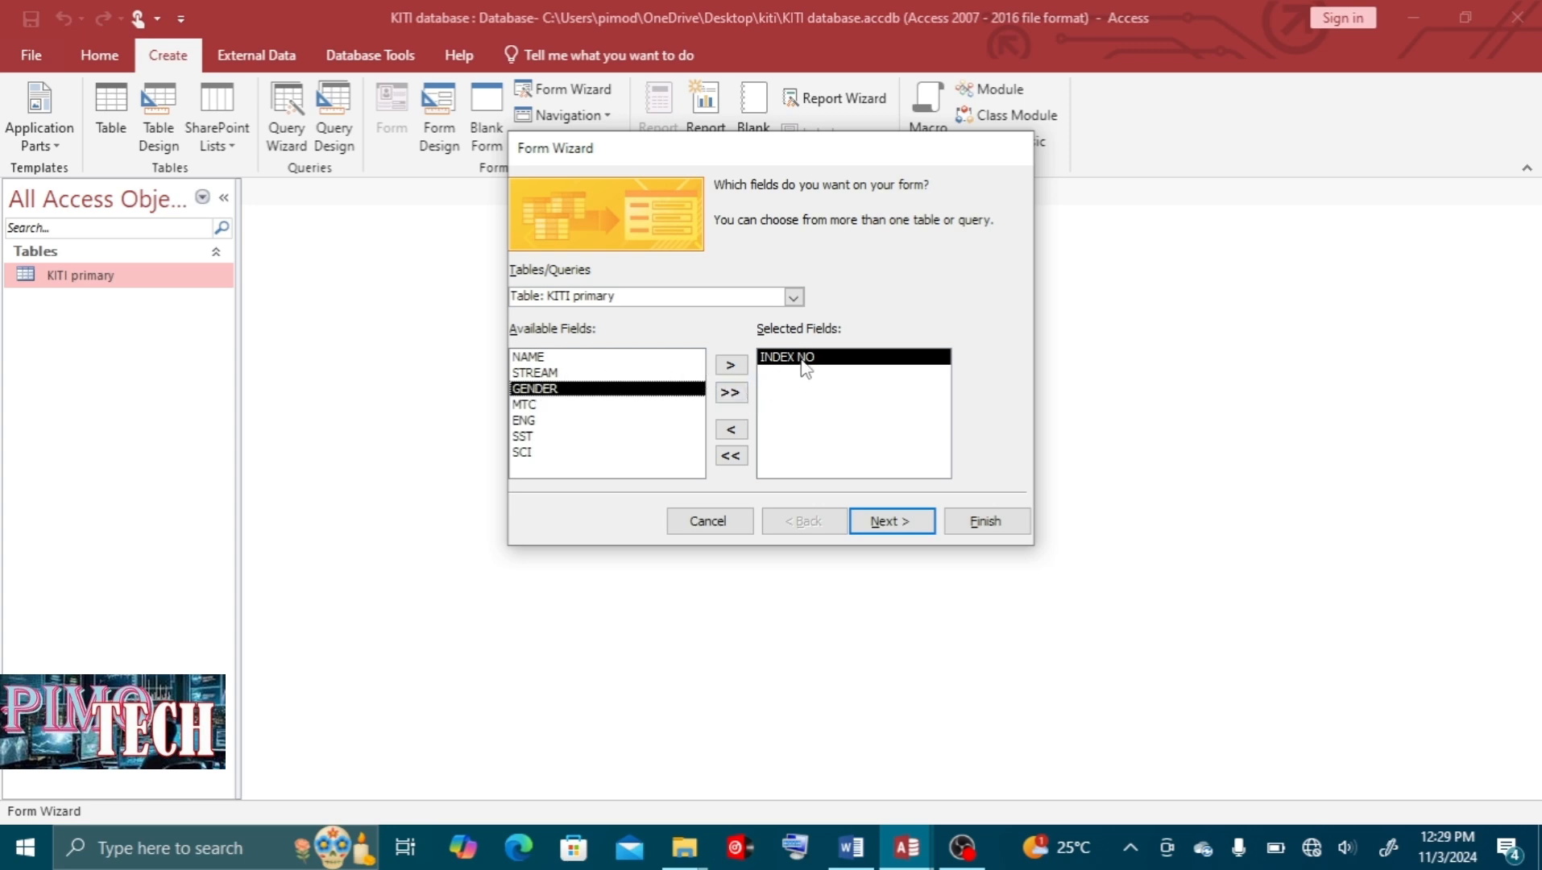
click(732, 366)
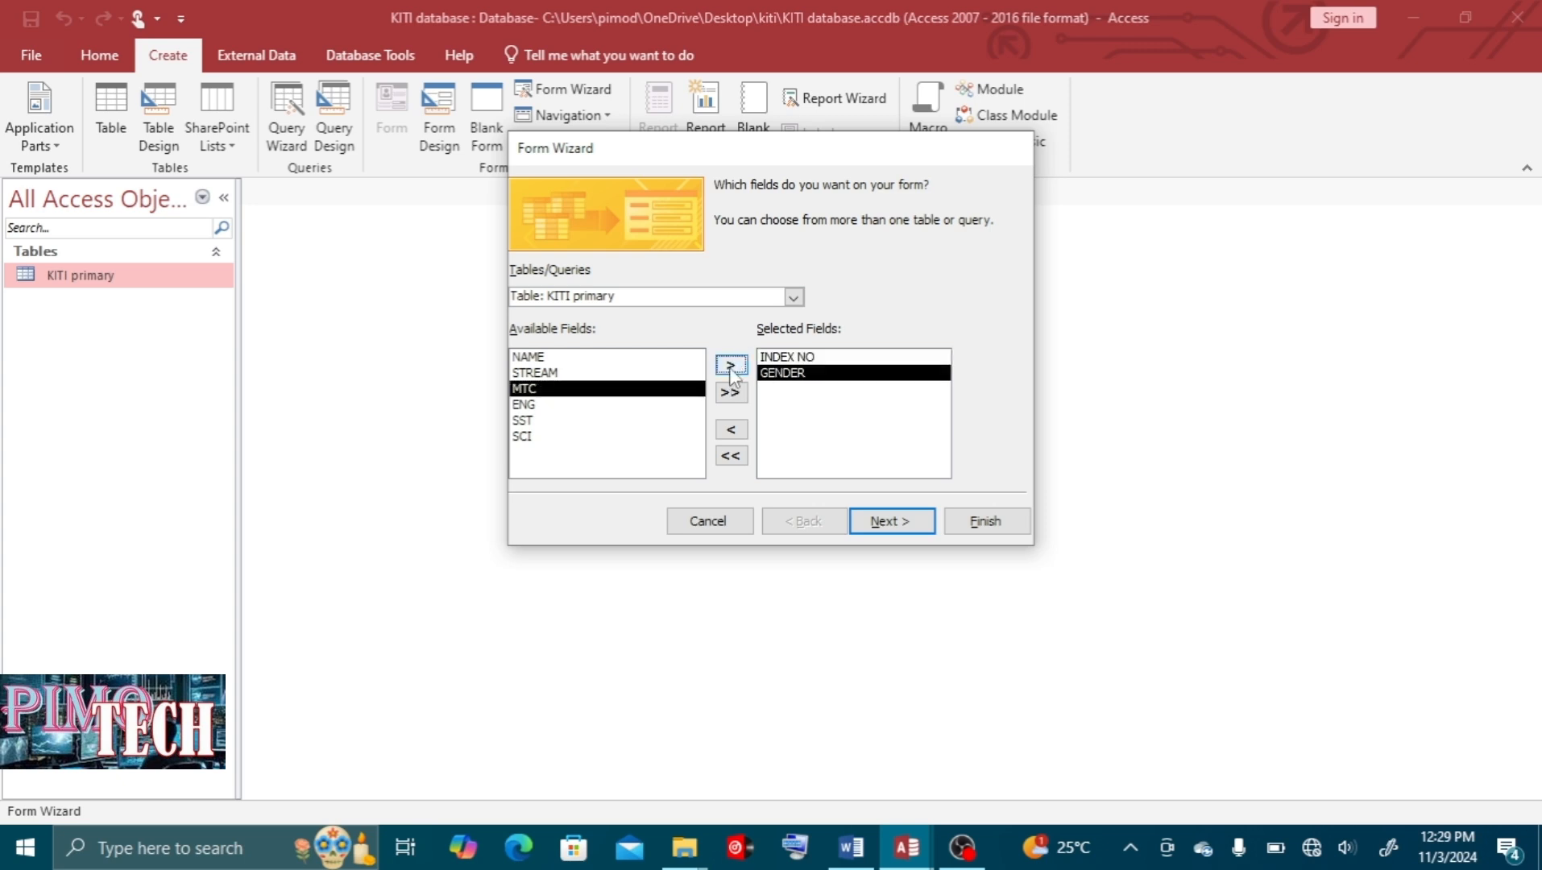
Add MTC to the form's selected fields, and remove MTC, GENDER and INDEX NO until the selection is empty
click(732, 366)
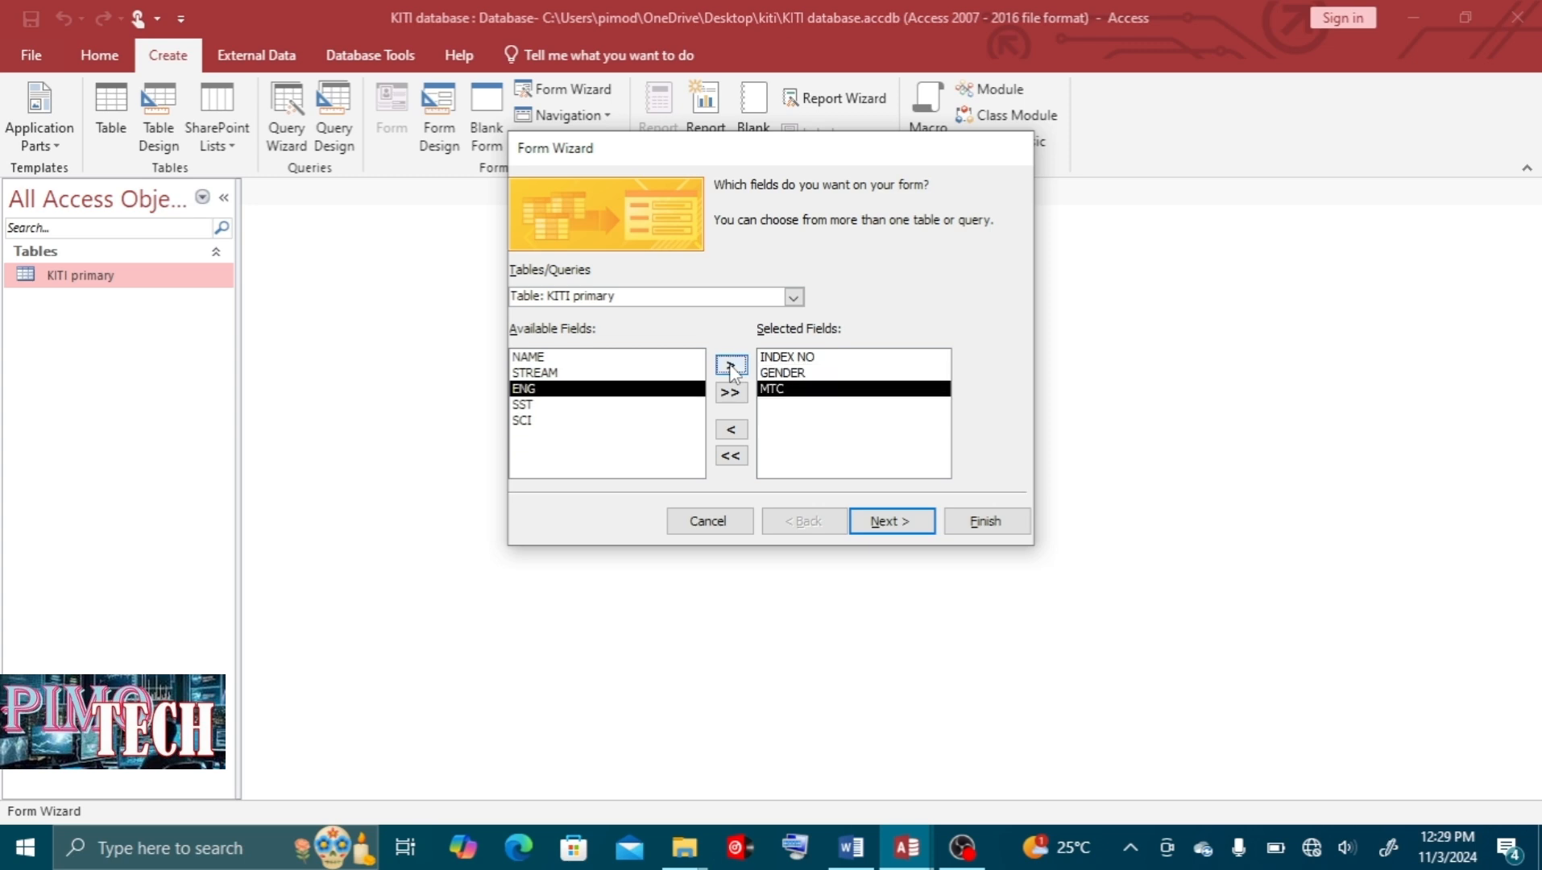
click(731, 430)
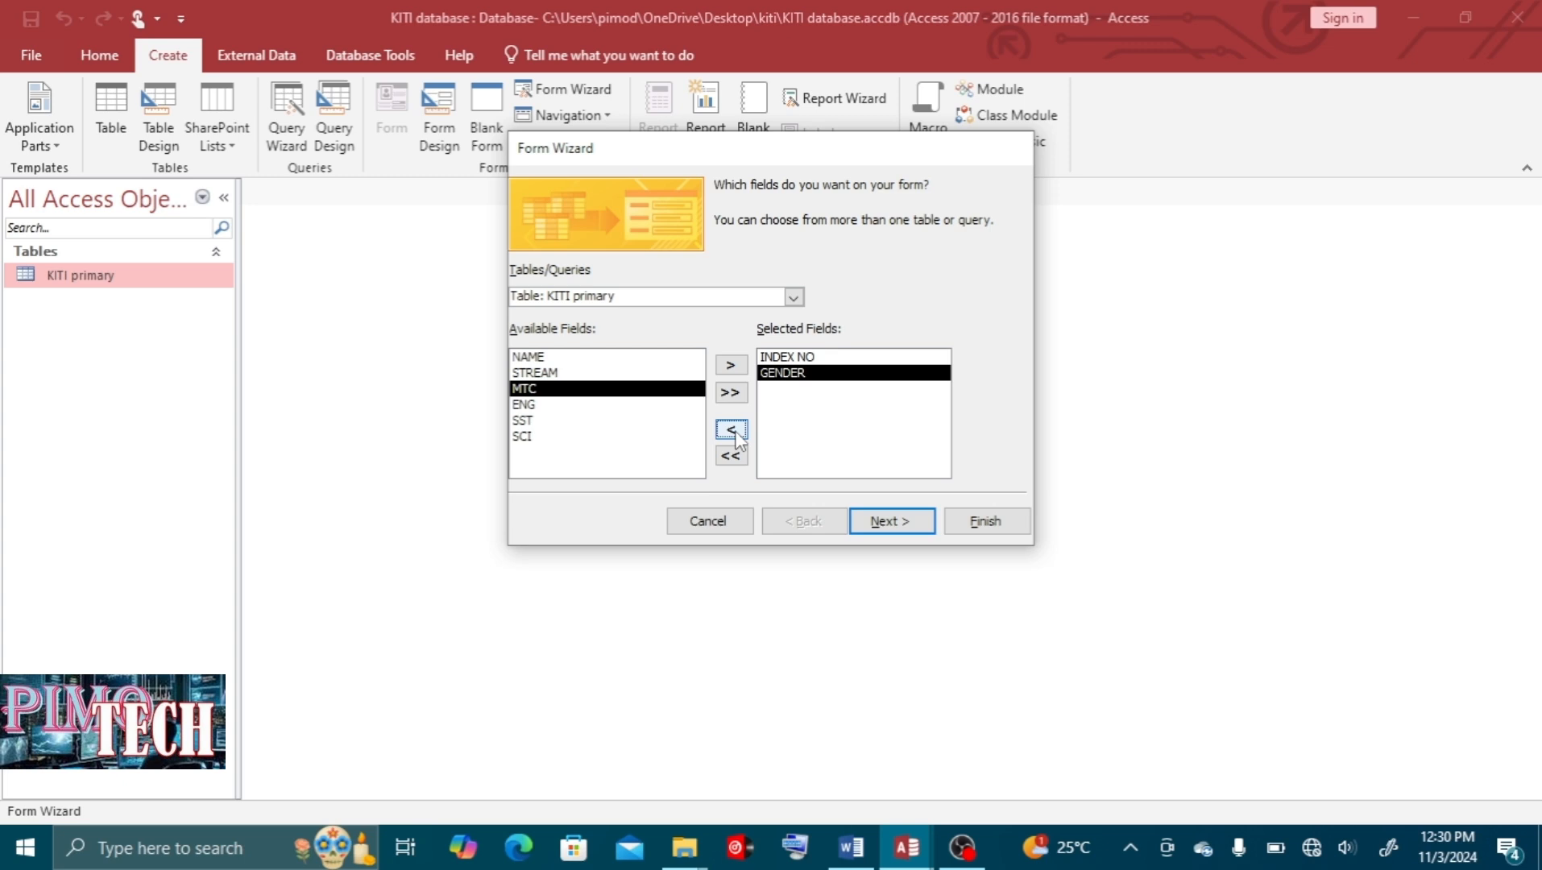
click(732, 430)
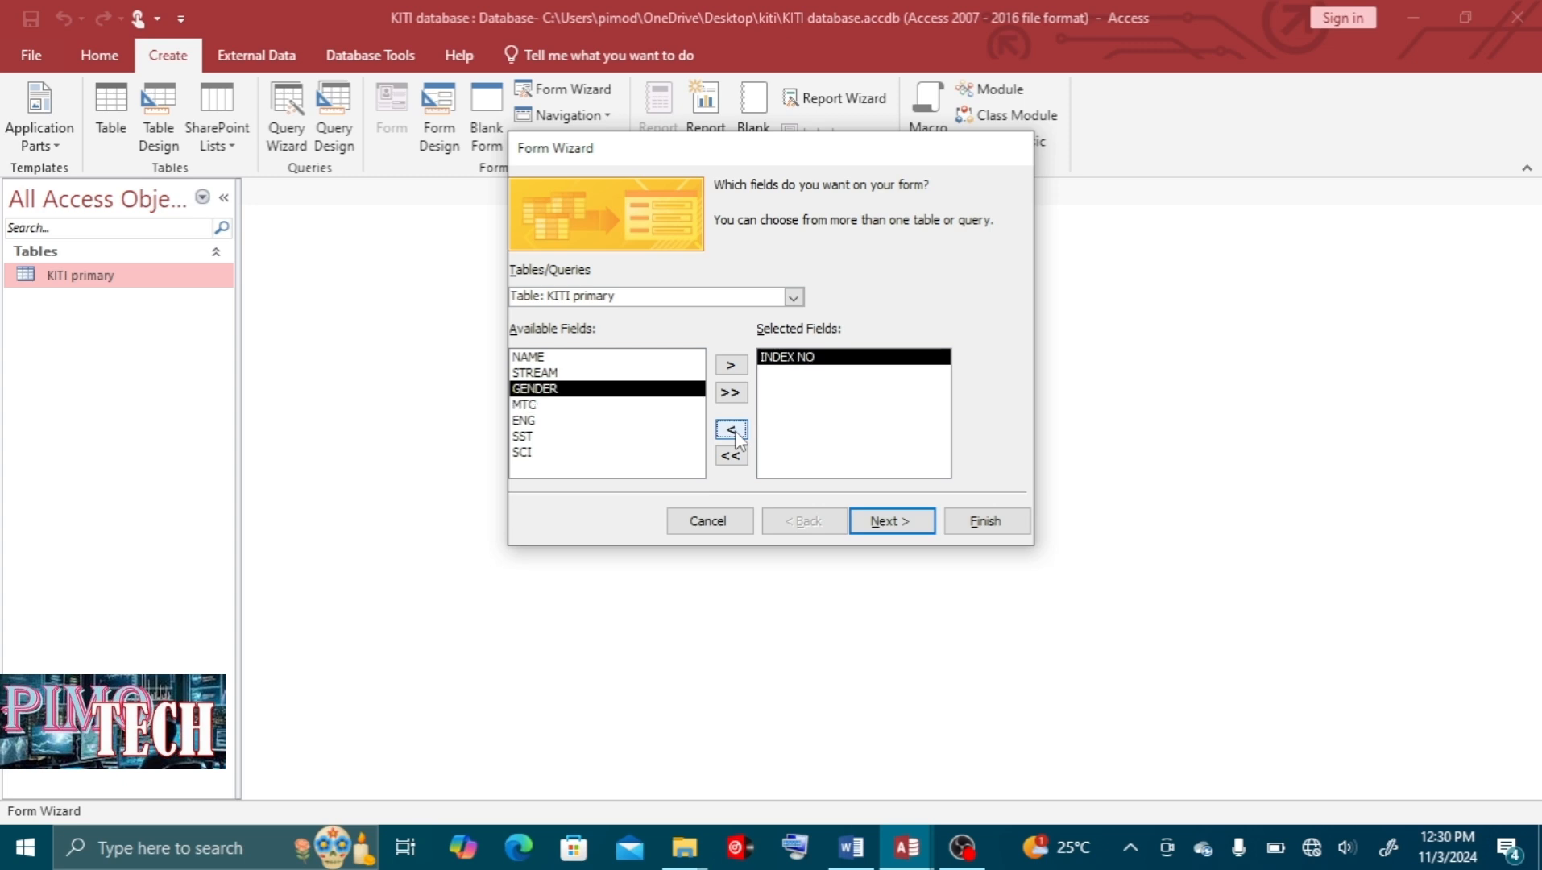
click(732, 431)
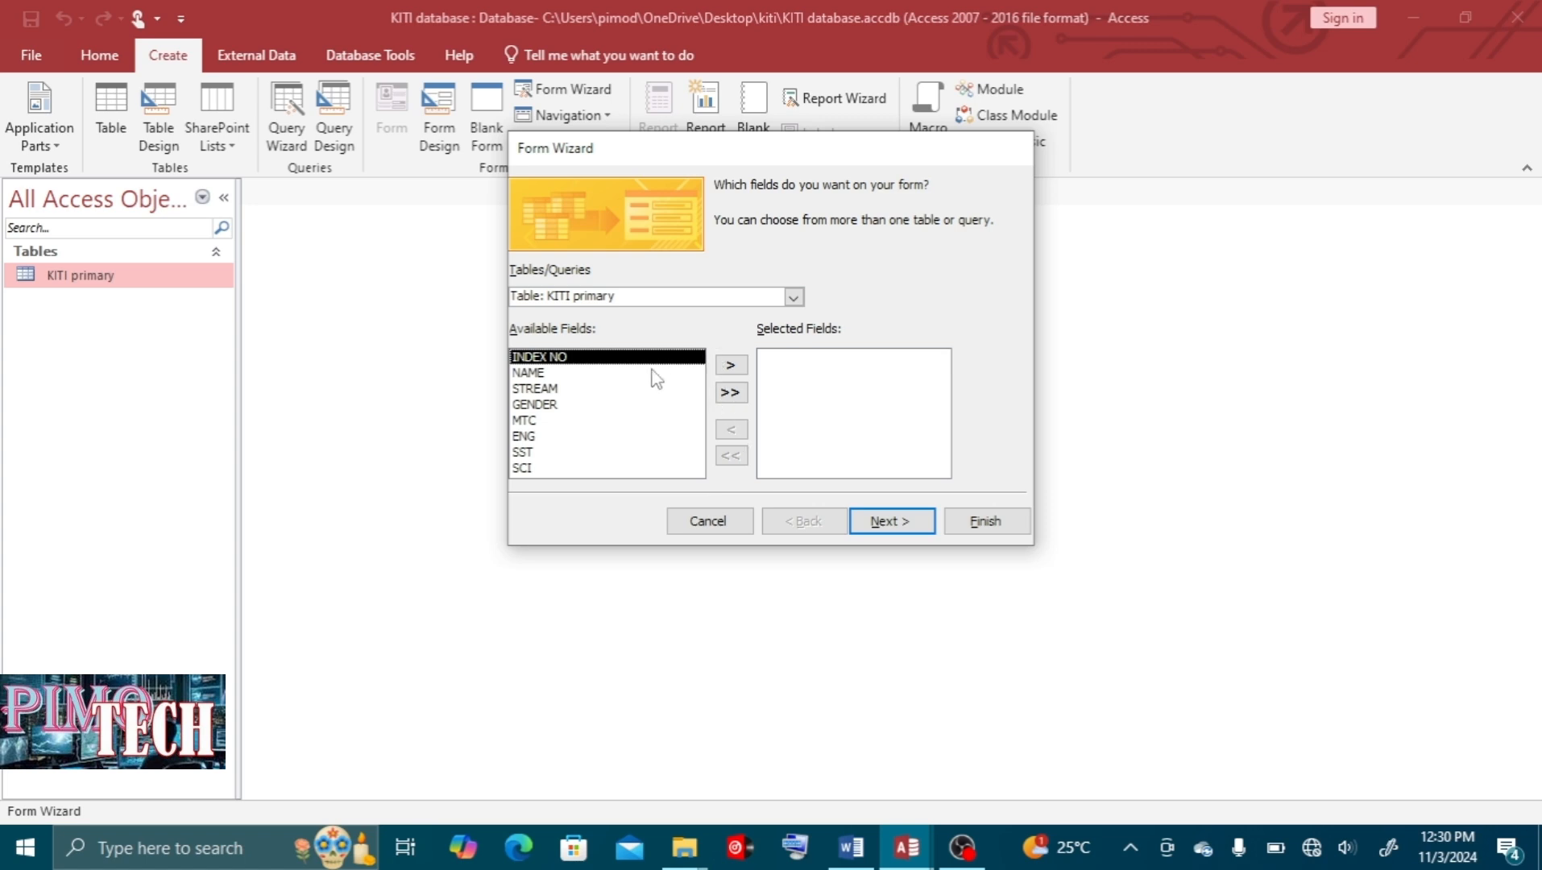
click(730, 392)
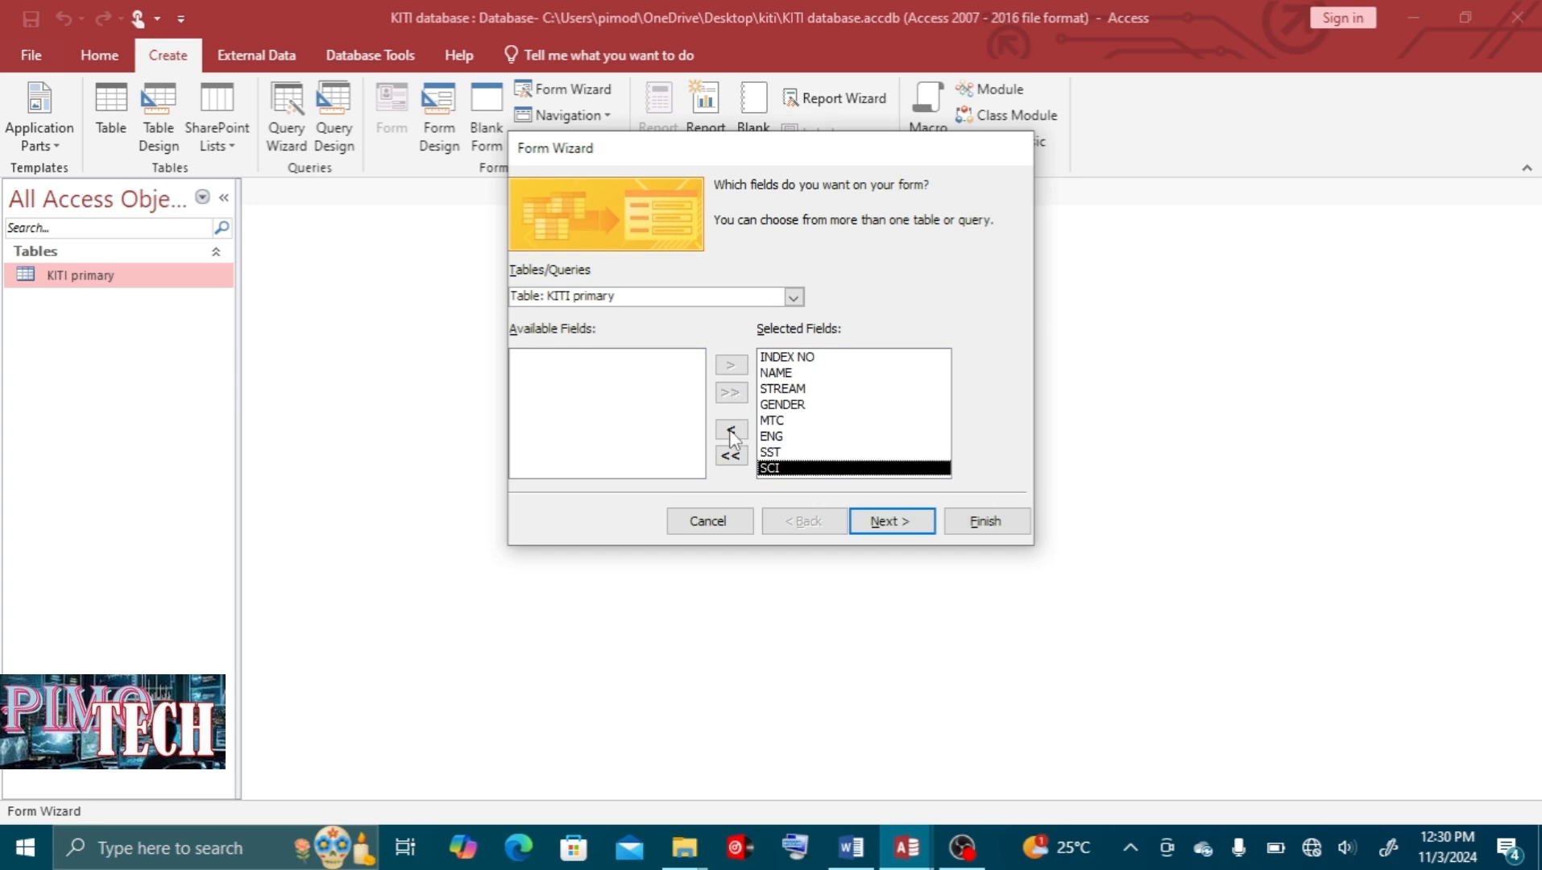
click(730, 456)
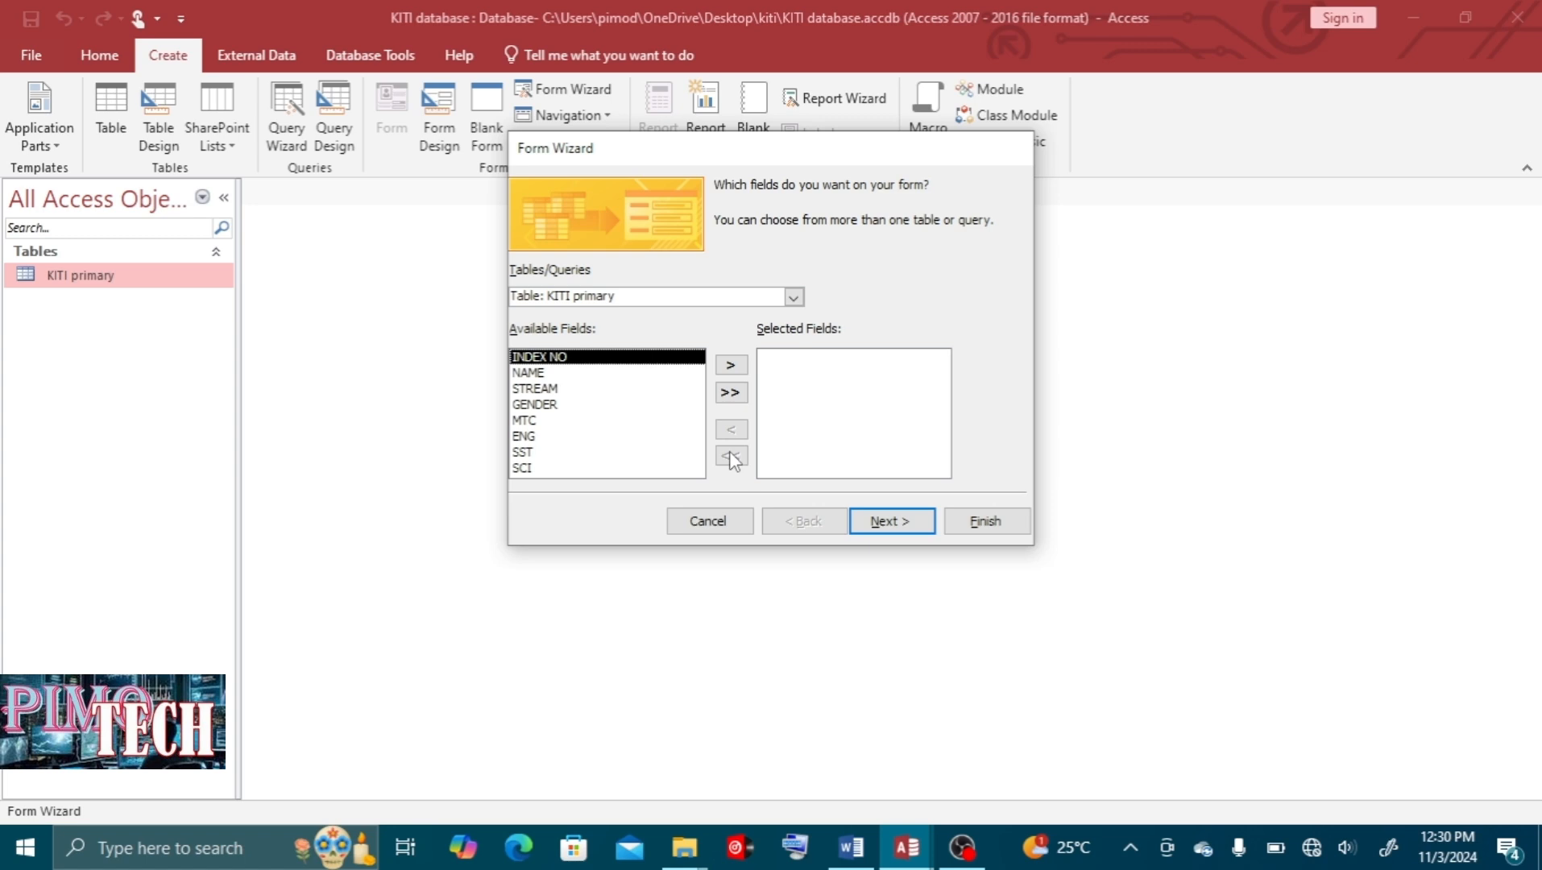
click(731, 393)
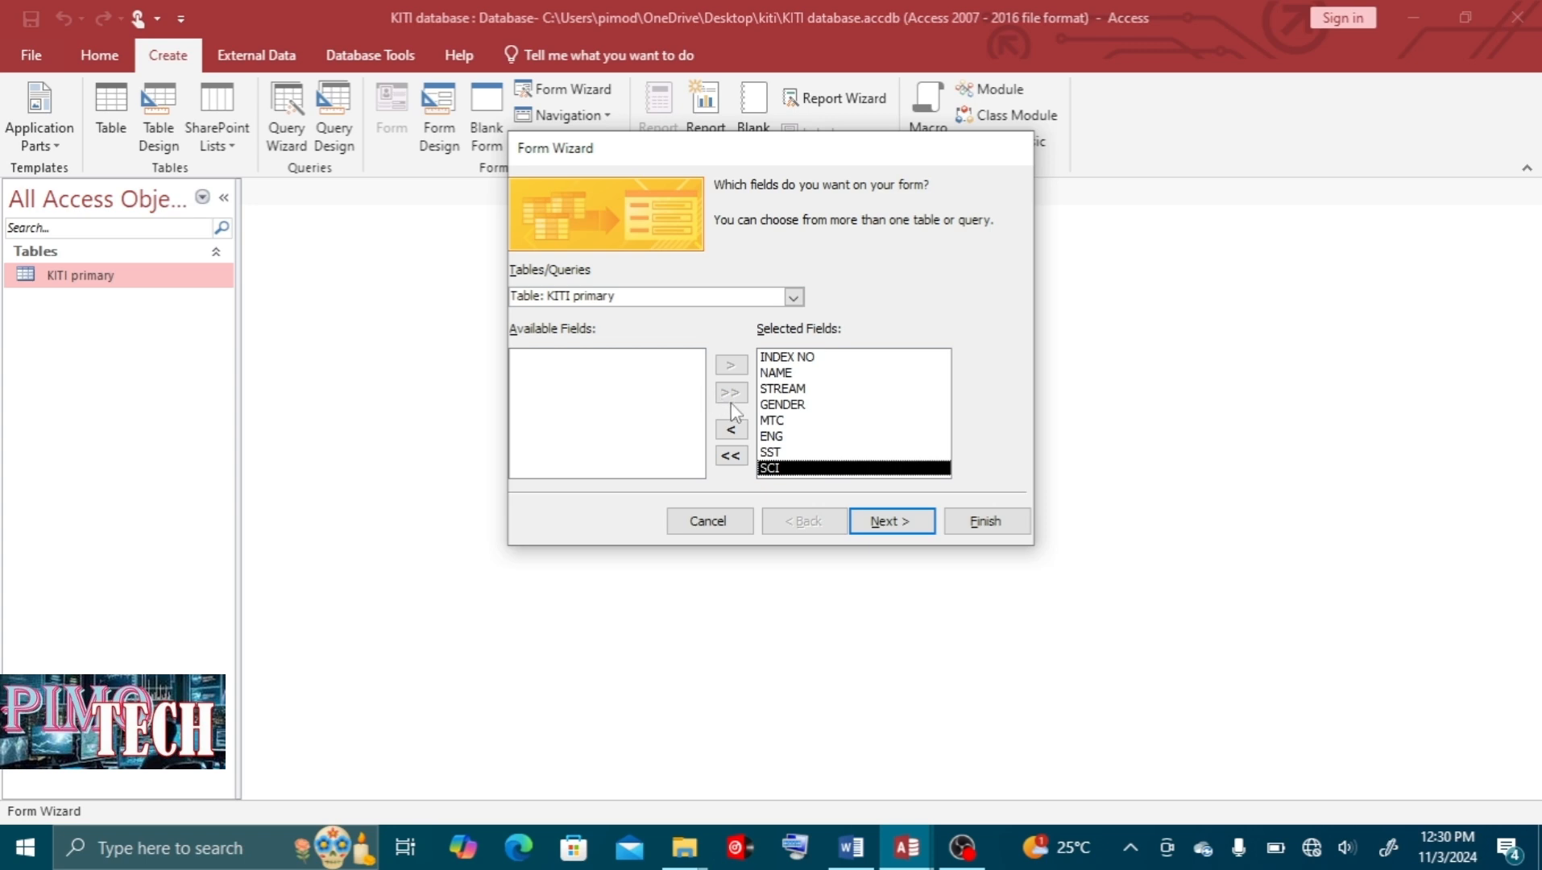
click(731, 456)
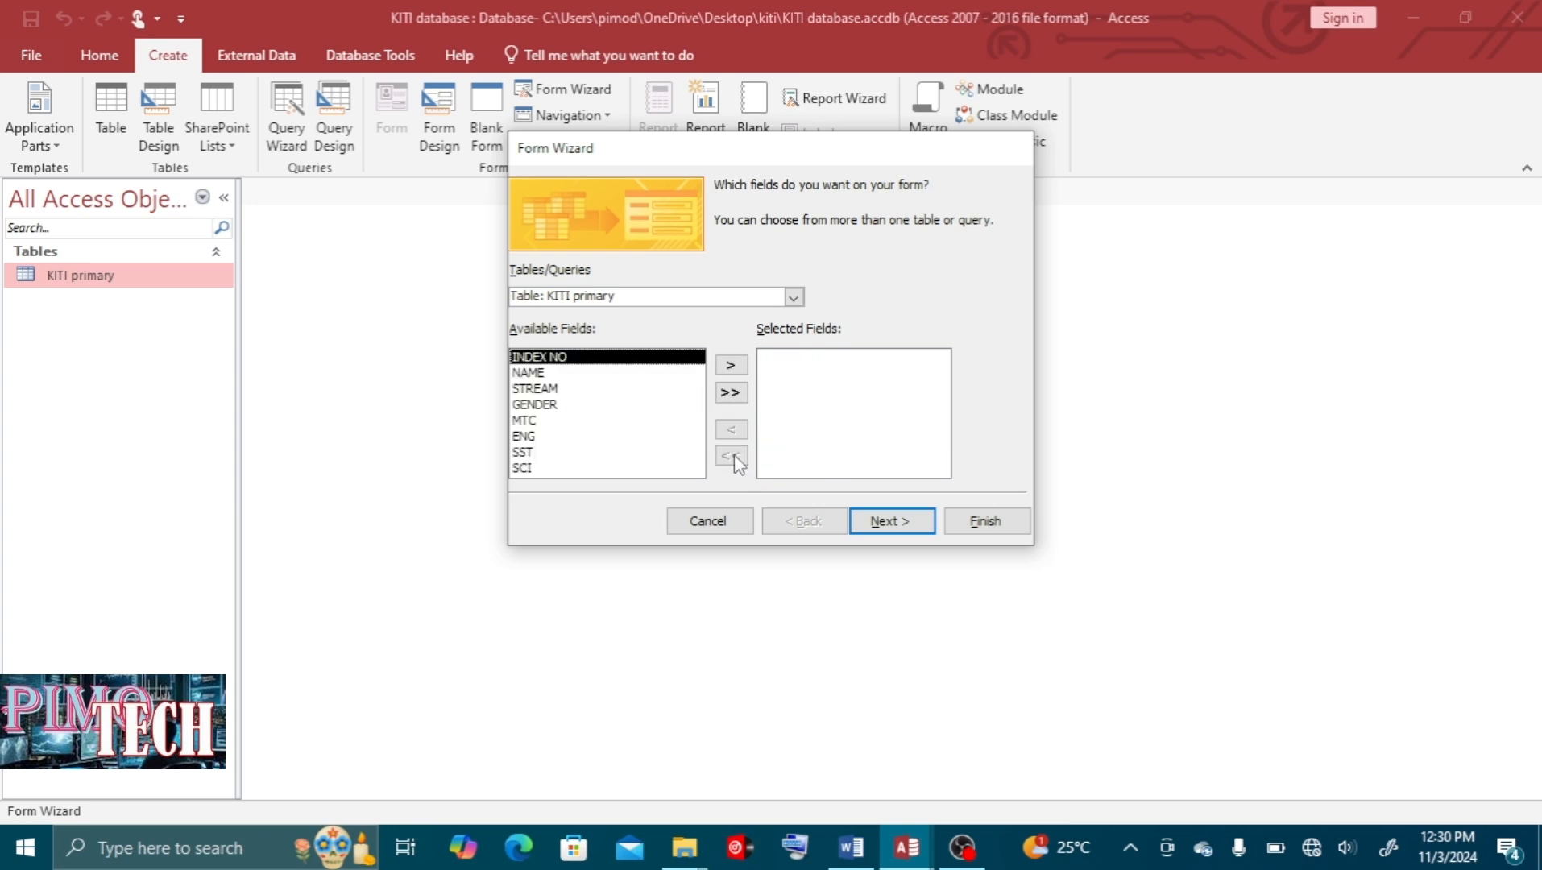
Add all KITI primary fields to the form and choose the Tabular layout
click(731, 393)
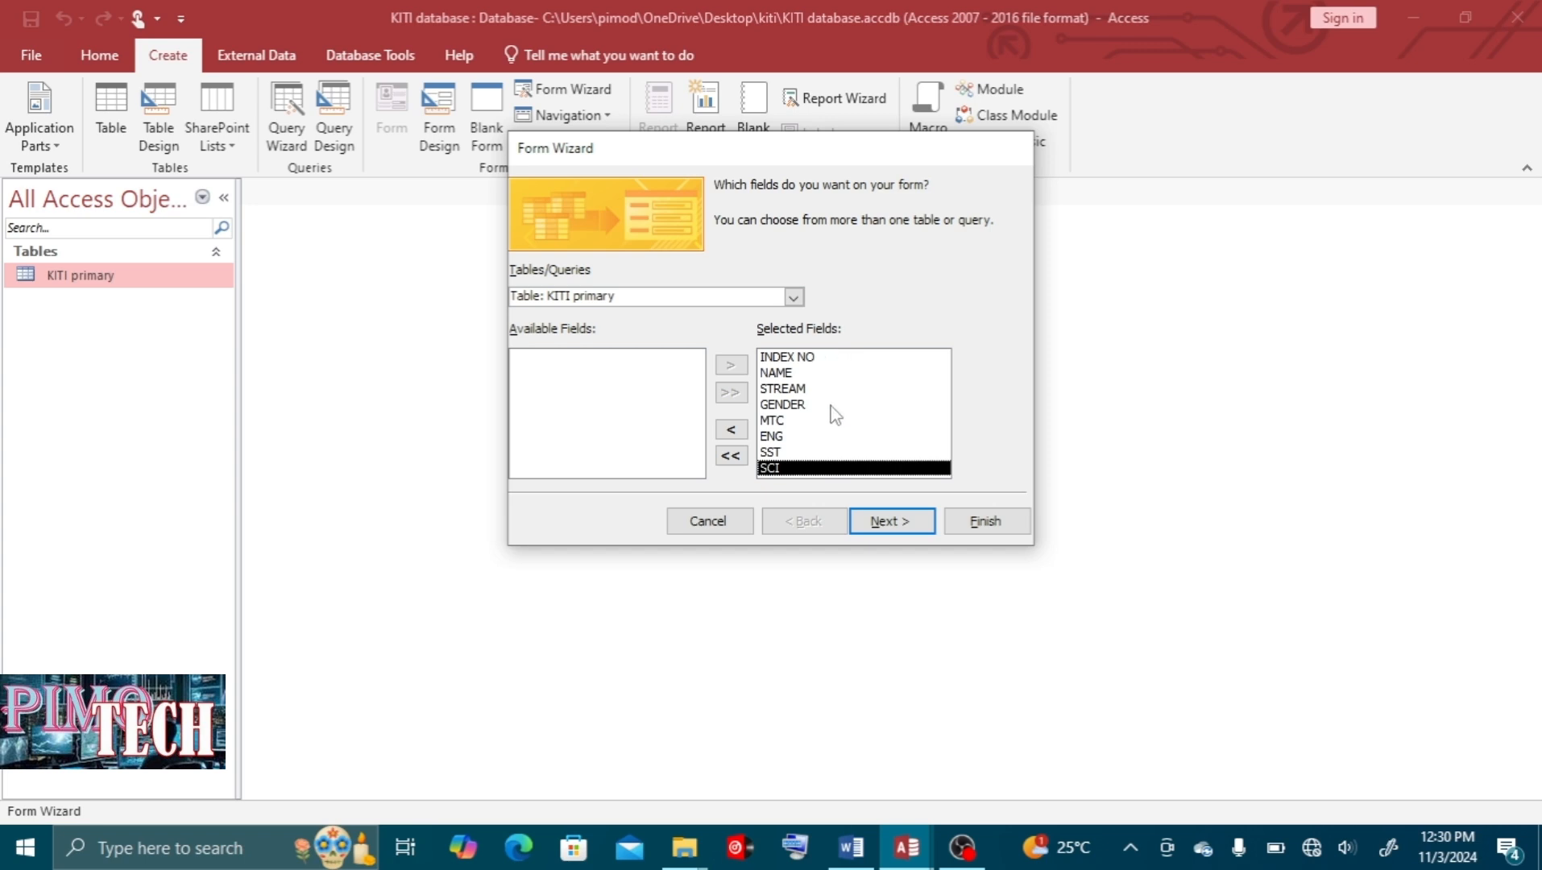
click(898, 526)
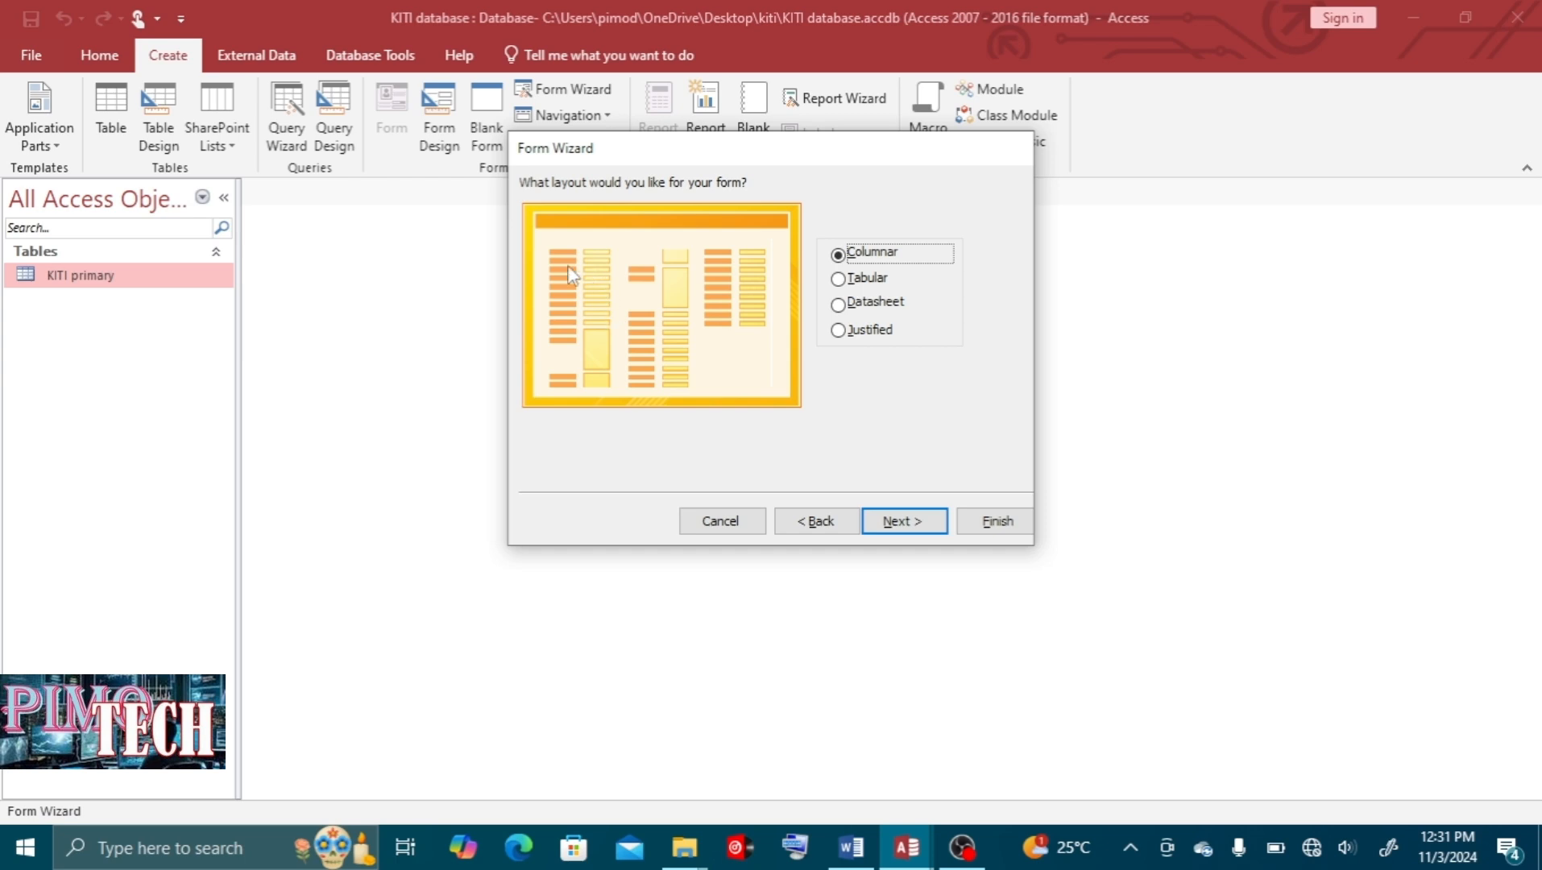
click(838, 279)
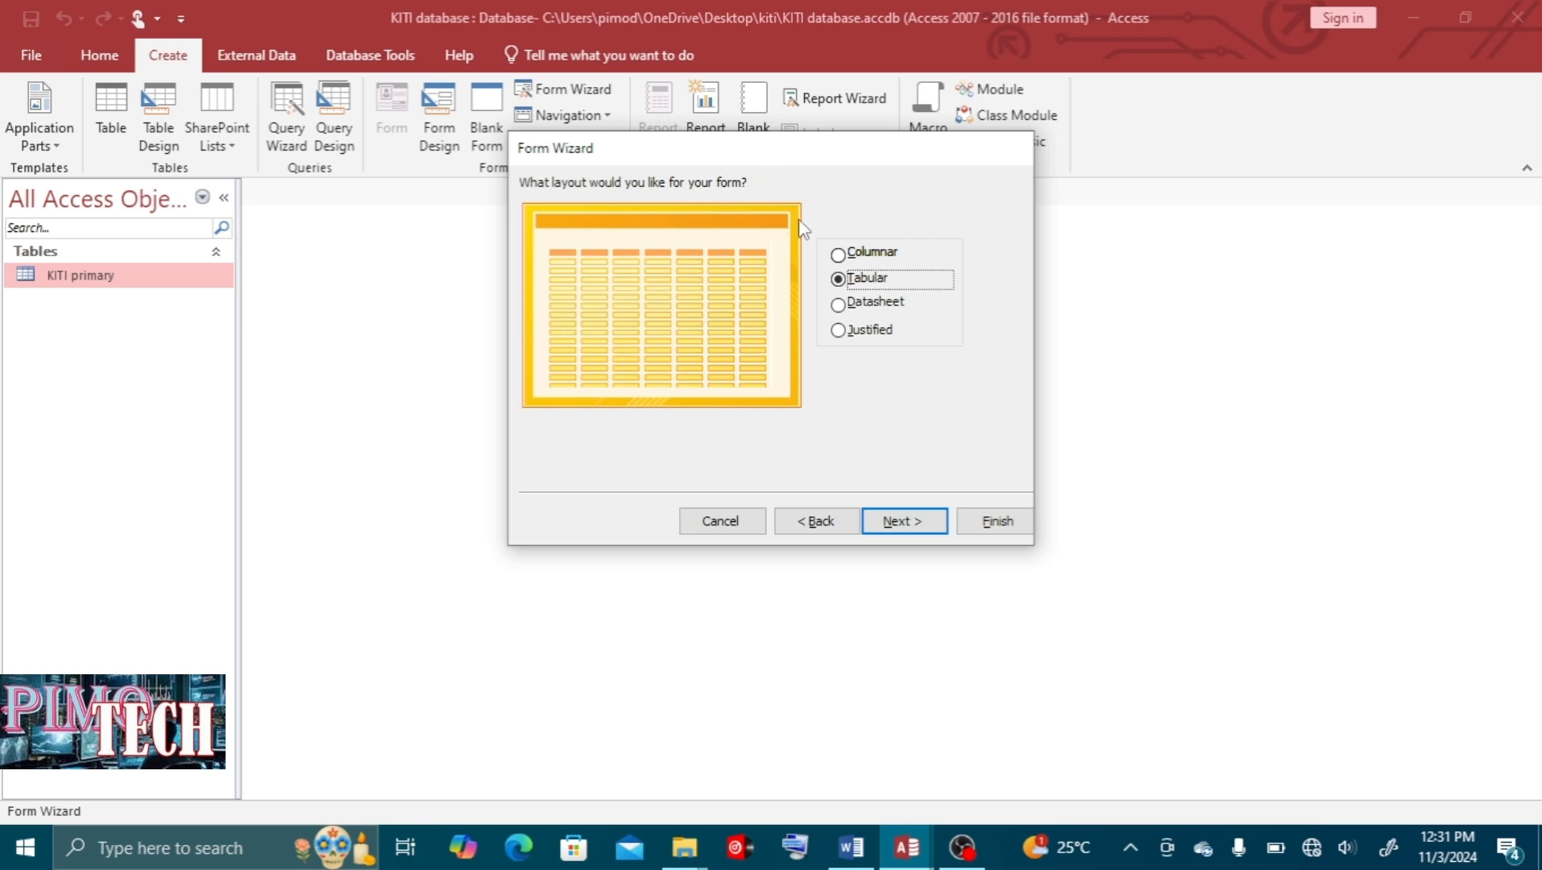
click(838, 256)
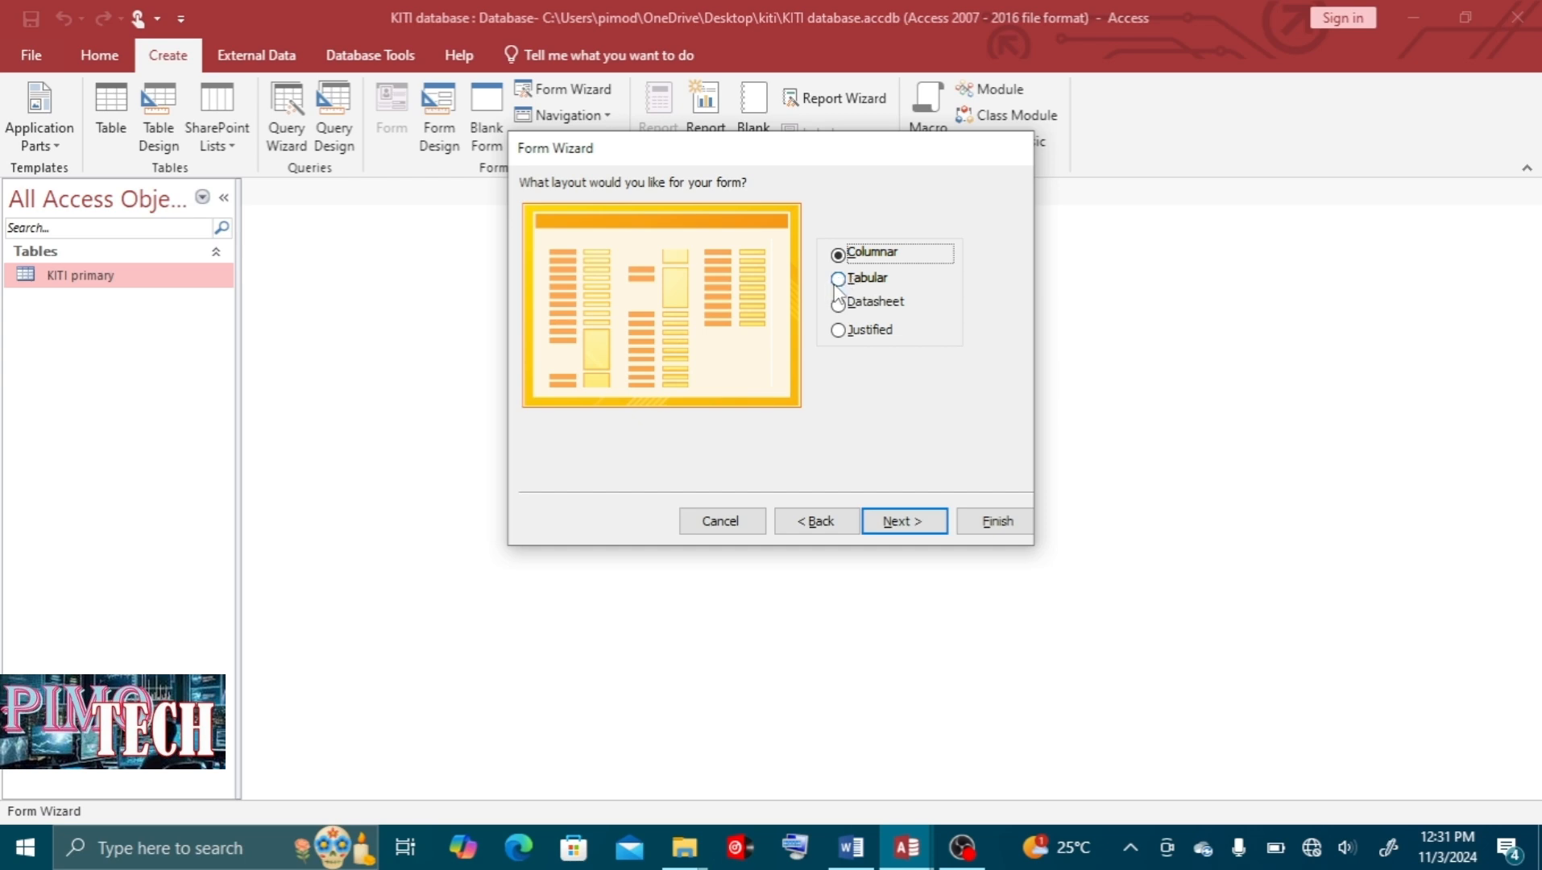
click(838, 282)
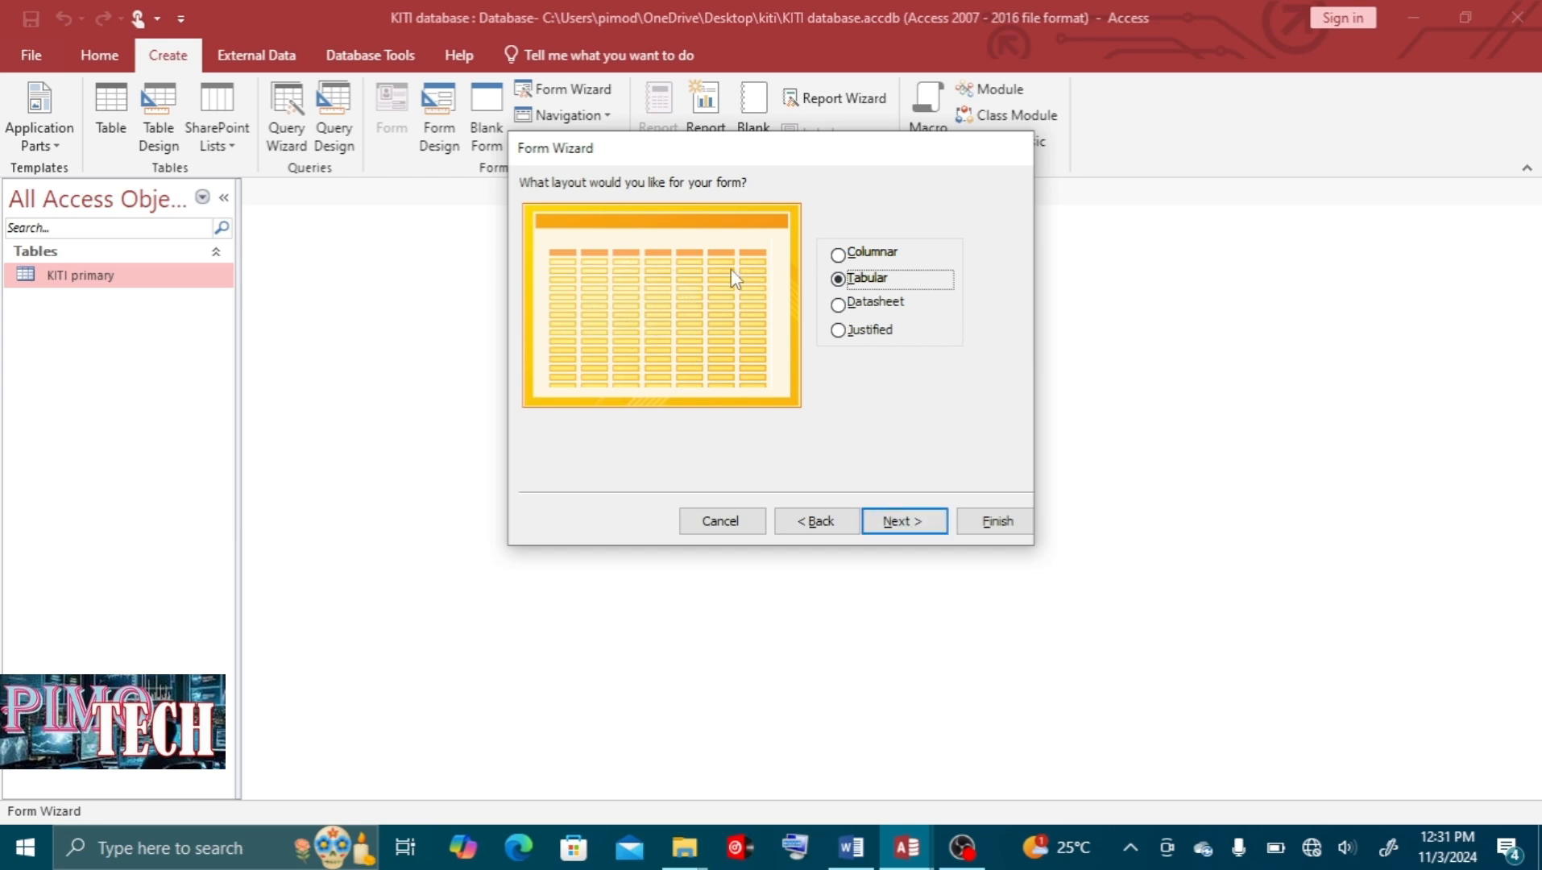
click(903, 522)
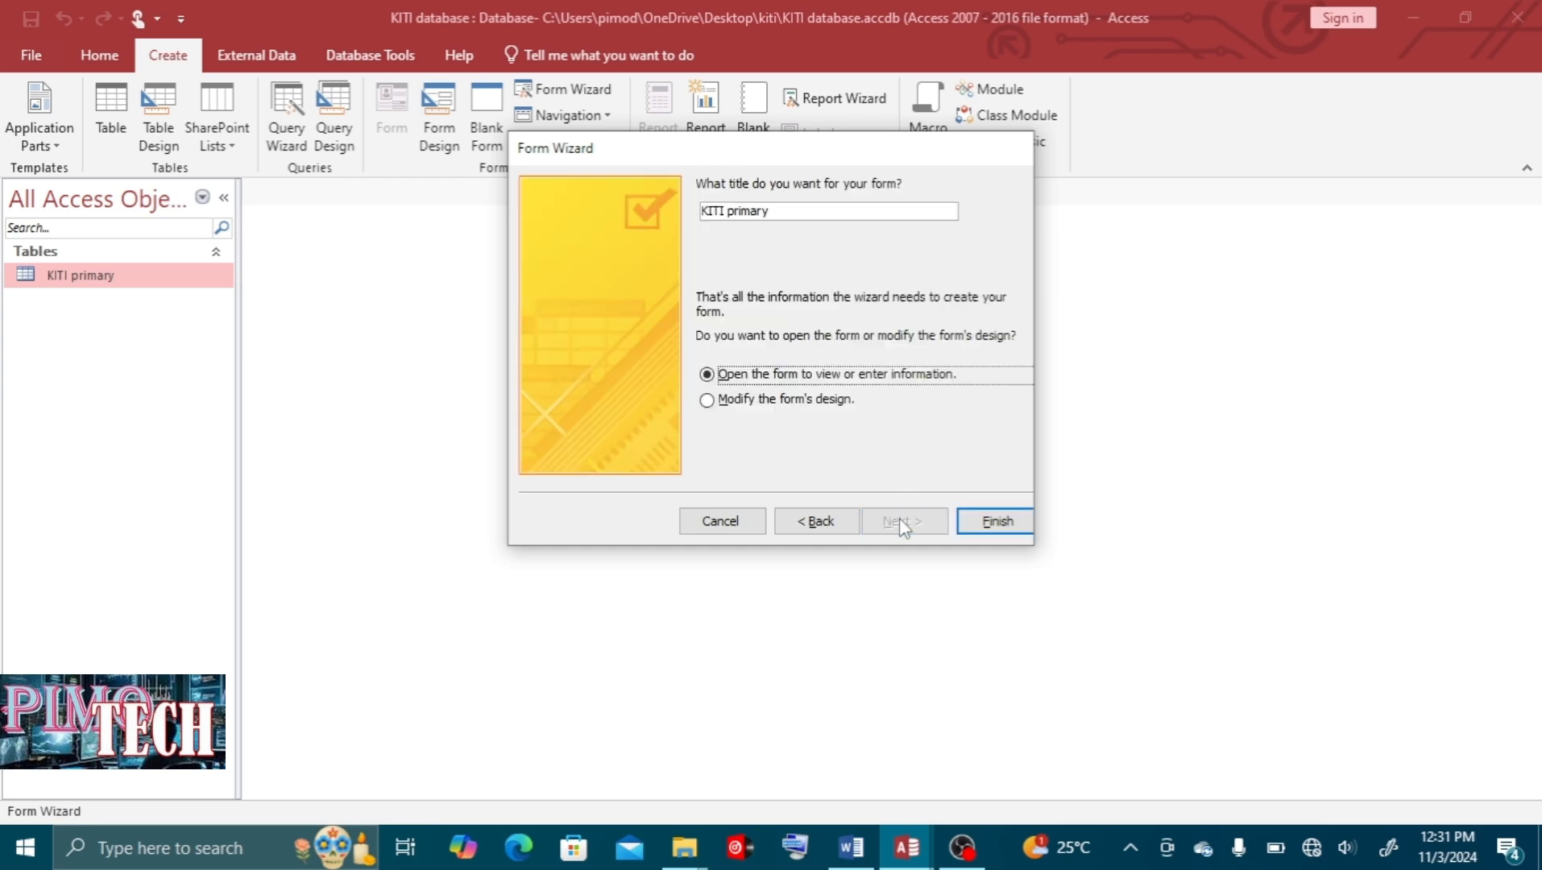
Check the required form name in the Word document, title the form STUDENT and finish the wizard
click(771, 210)
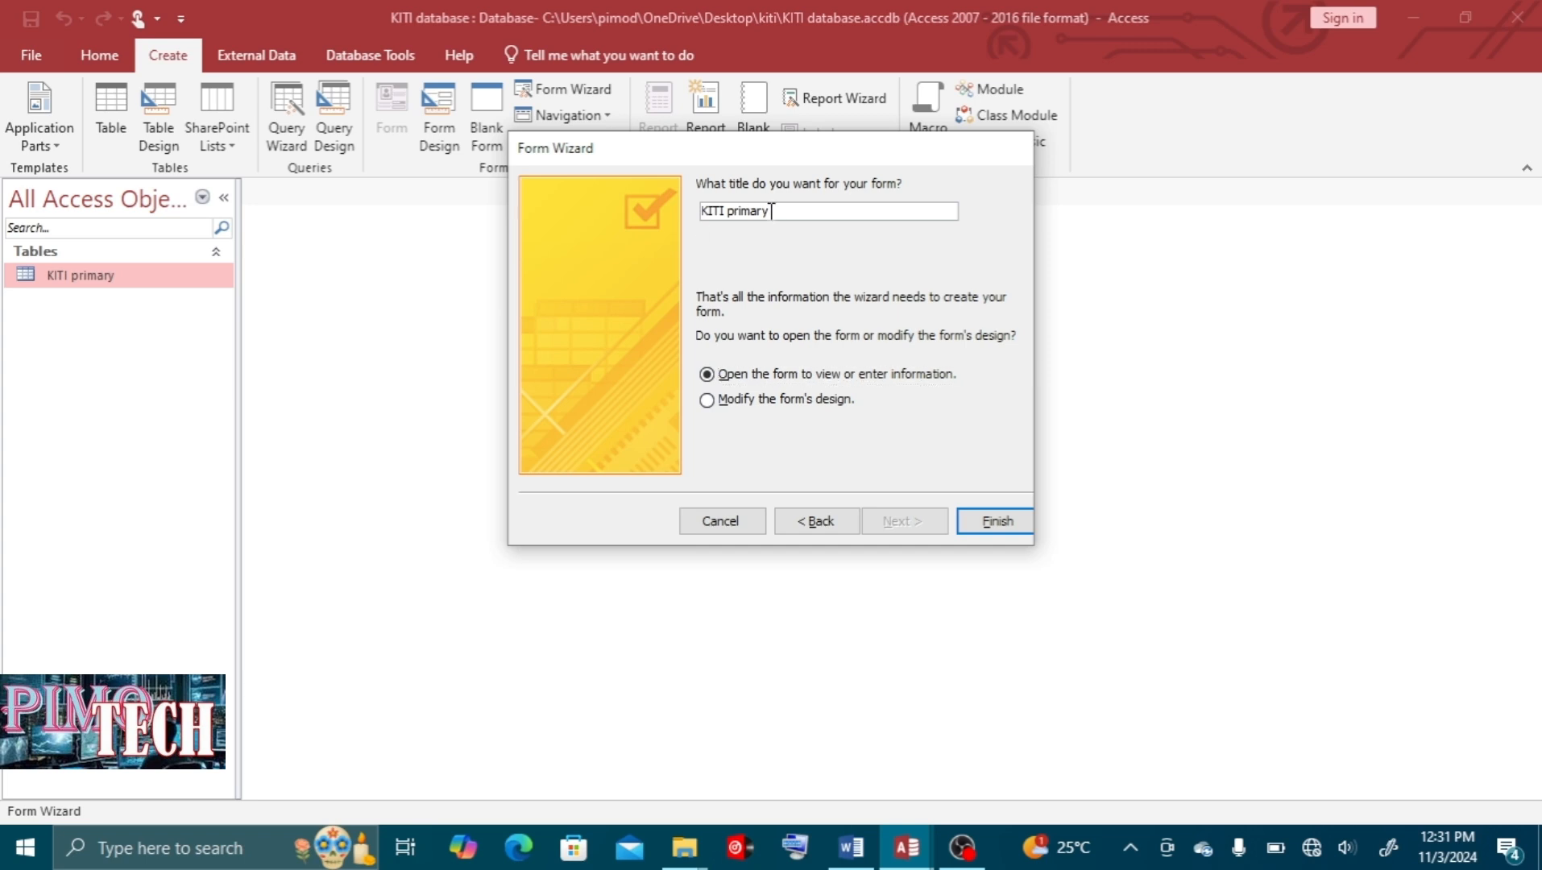
key(BackSpace)
key(BackSpace)
key(BackSpace)
key(BackSpace)
key(BackSpace)
key(BackSpace)
key(BackSpace)
key(BackSpace)
key(BackSpace)
key(BackSpace)
key(BackSpace)
key(BackSpace)
key(alt+Tab)
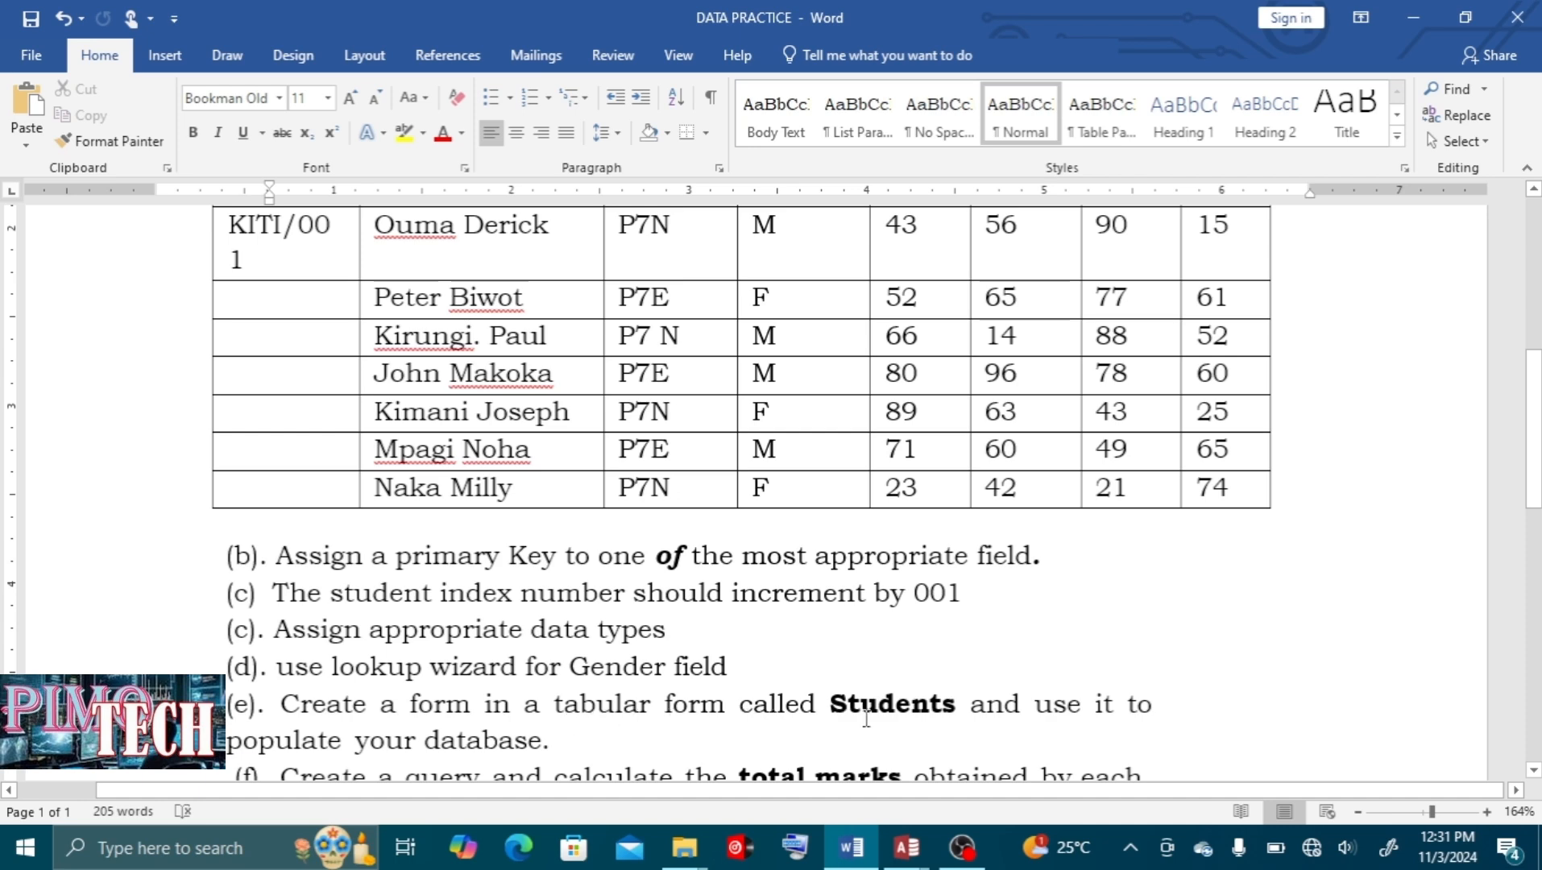
click(906, 846)
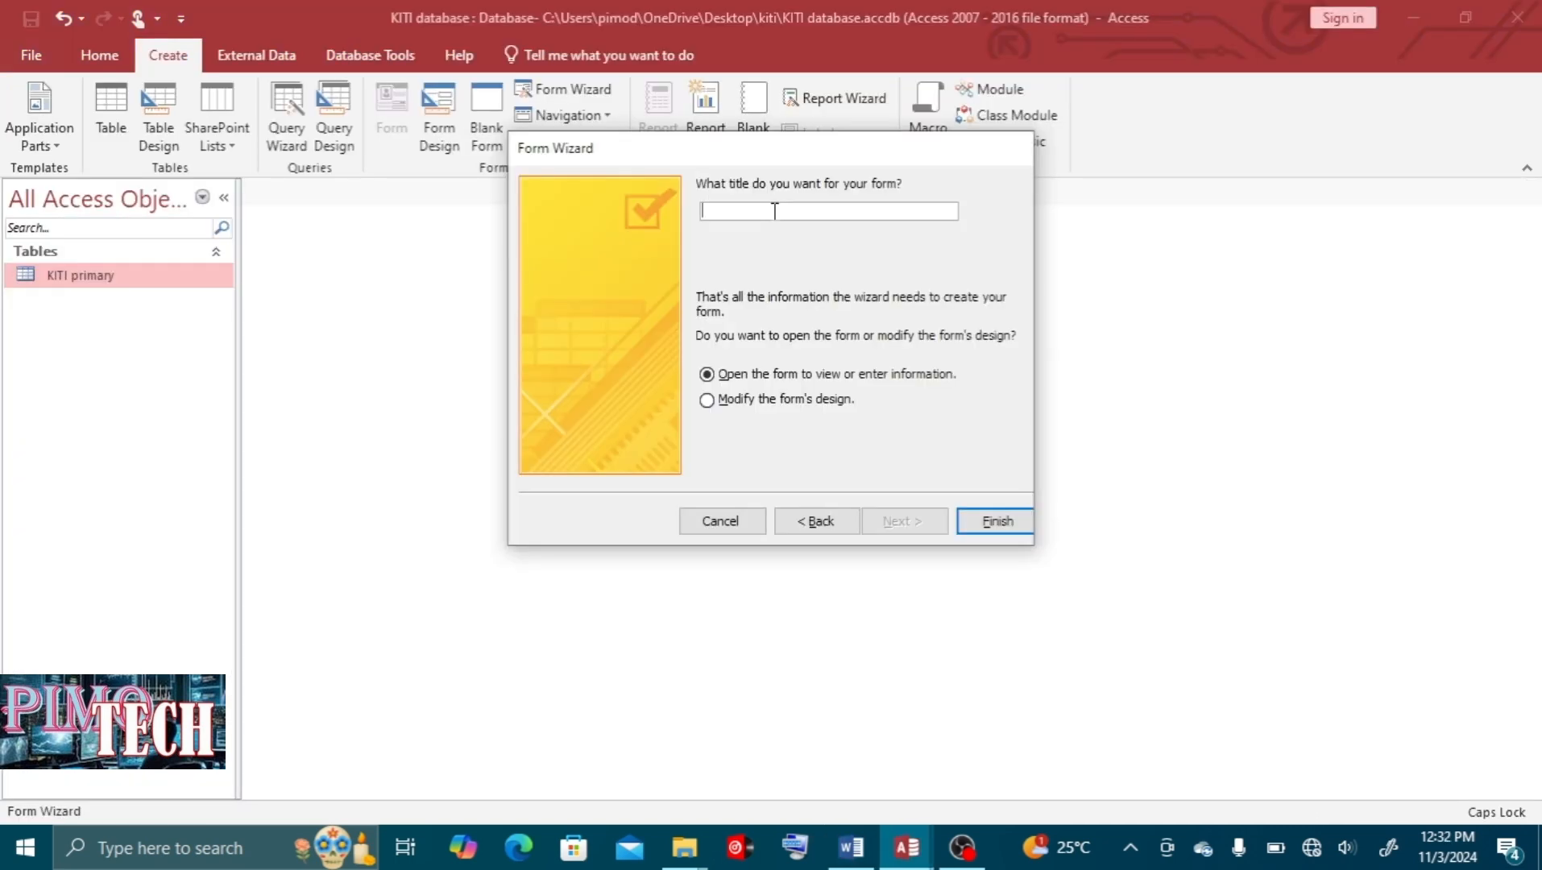
text(STUDENT)
click(998, 524)
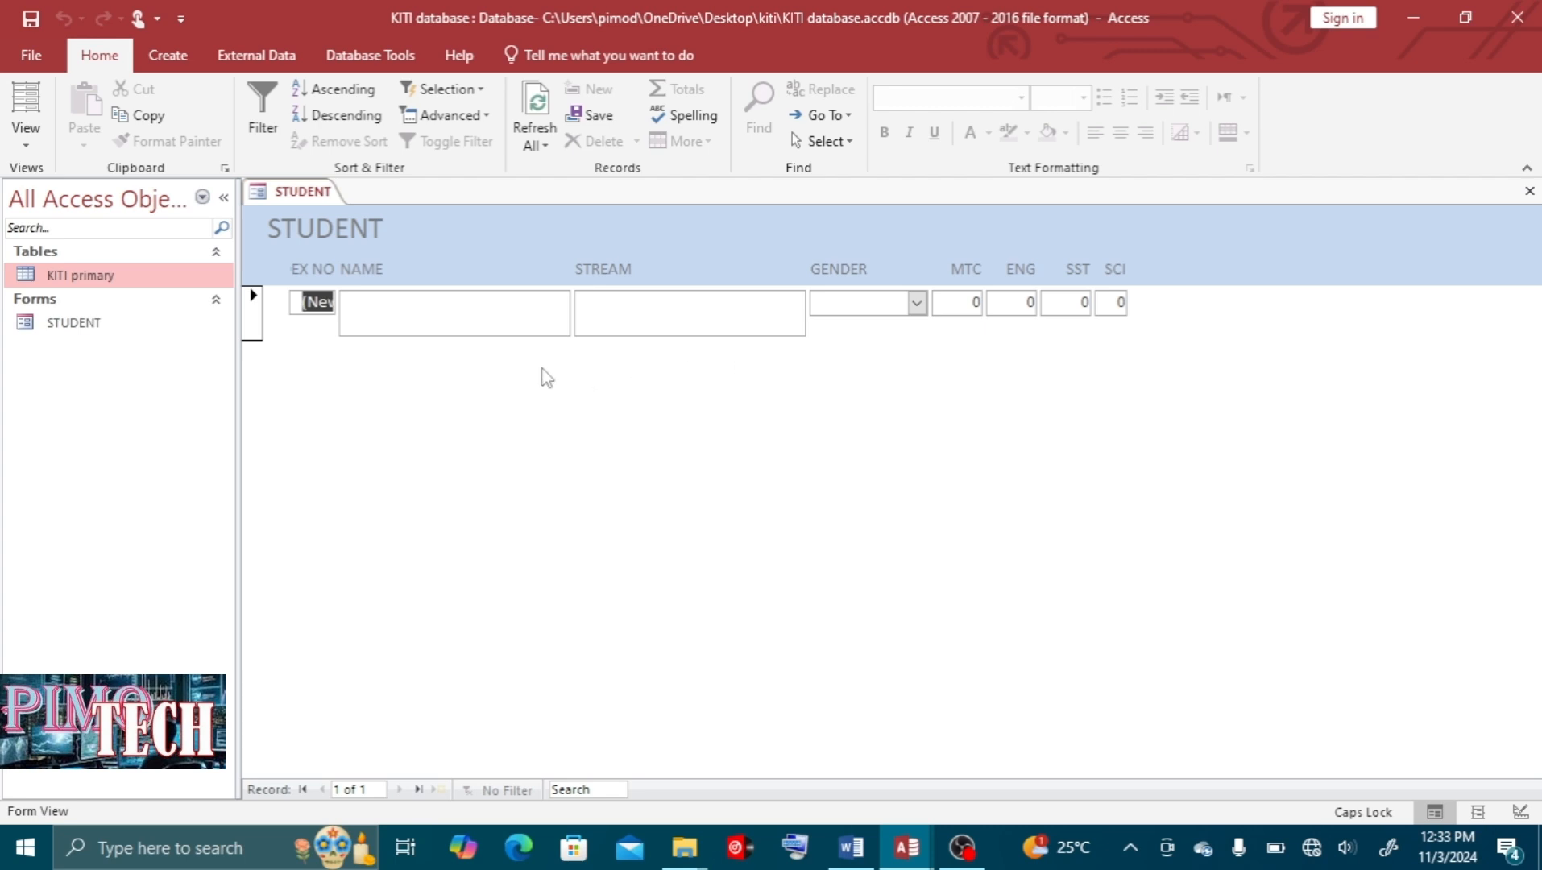
View the KITI primary table's datasheet, return to the STUDENT form and look at the choices offered for GENDER
click(79, 274)
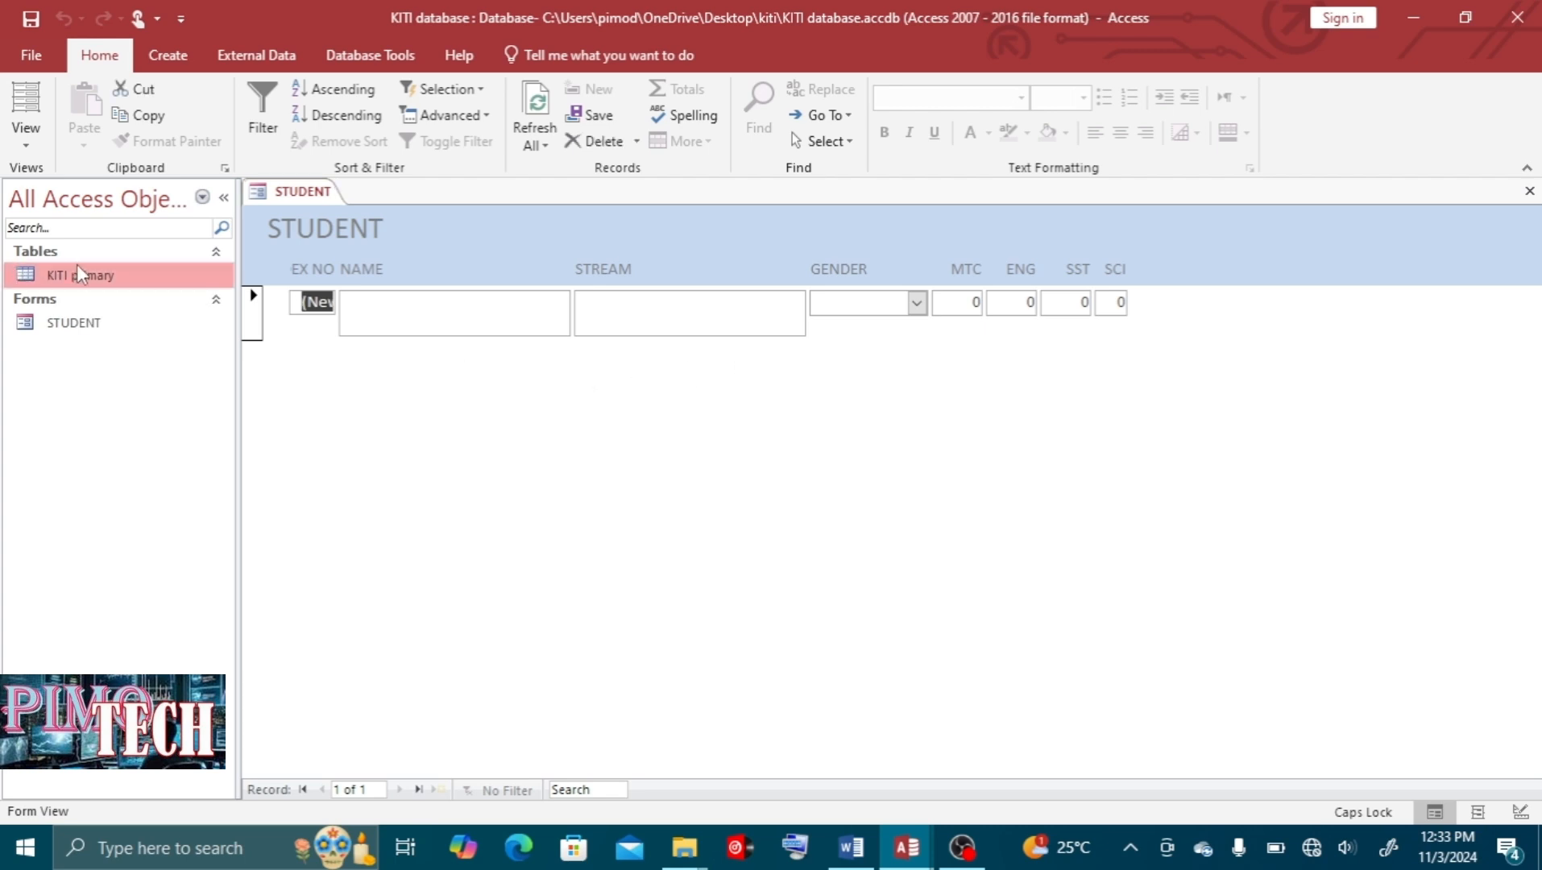
double_click(77, 265)
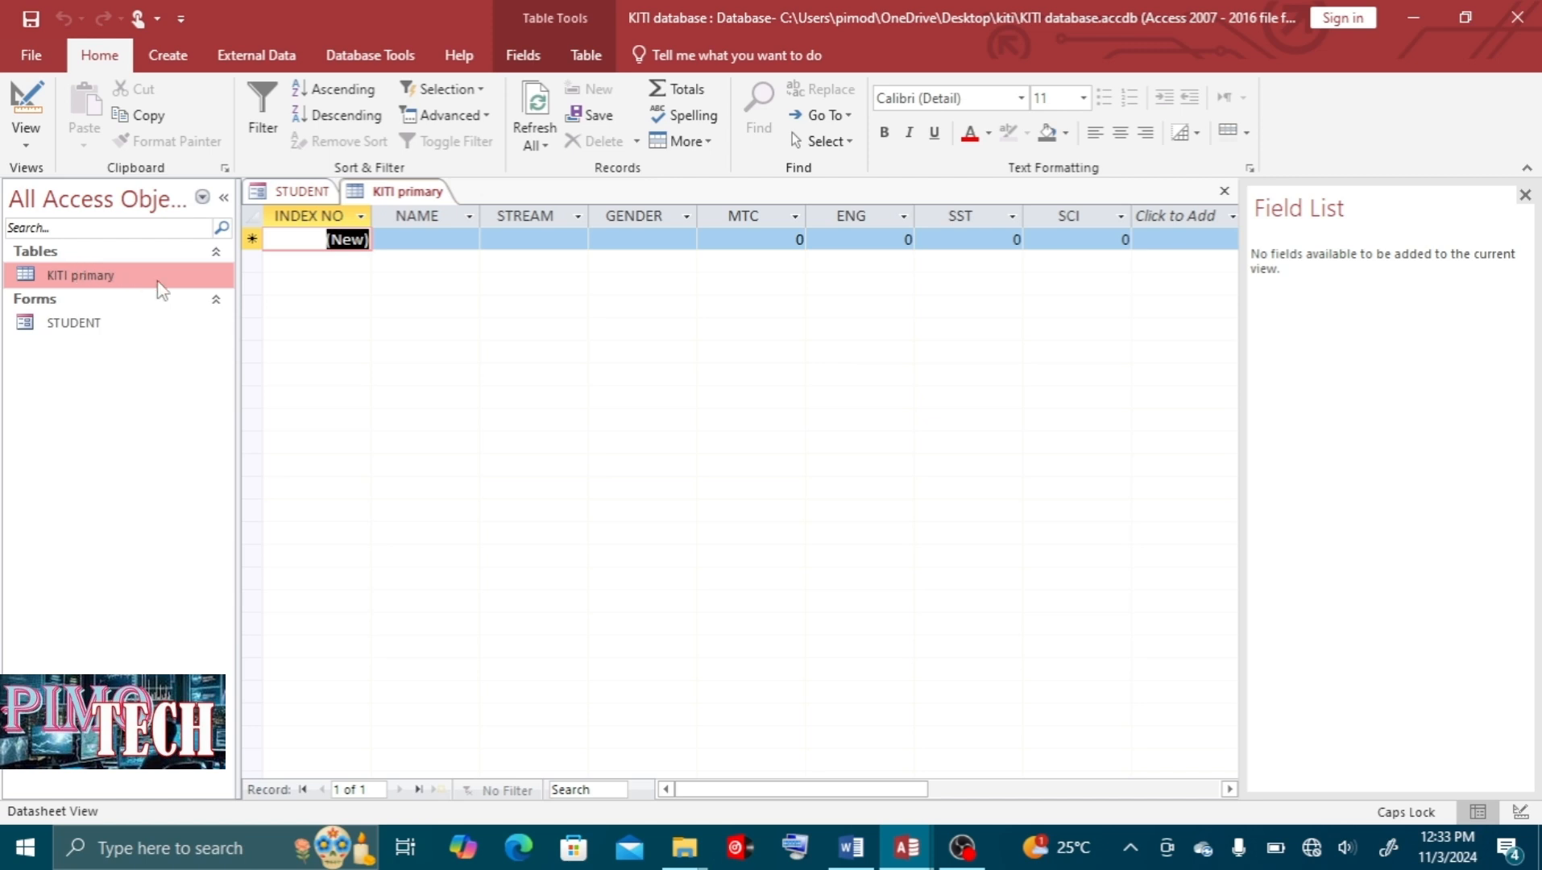
double_click(105, 326)
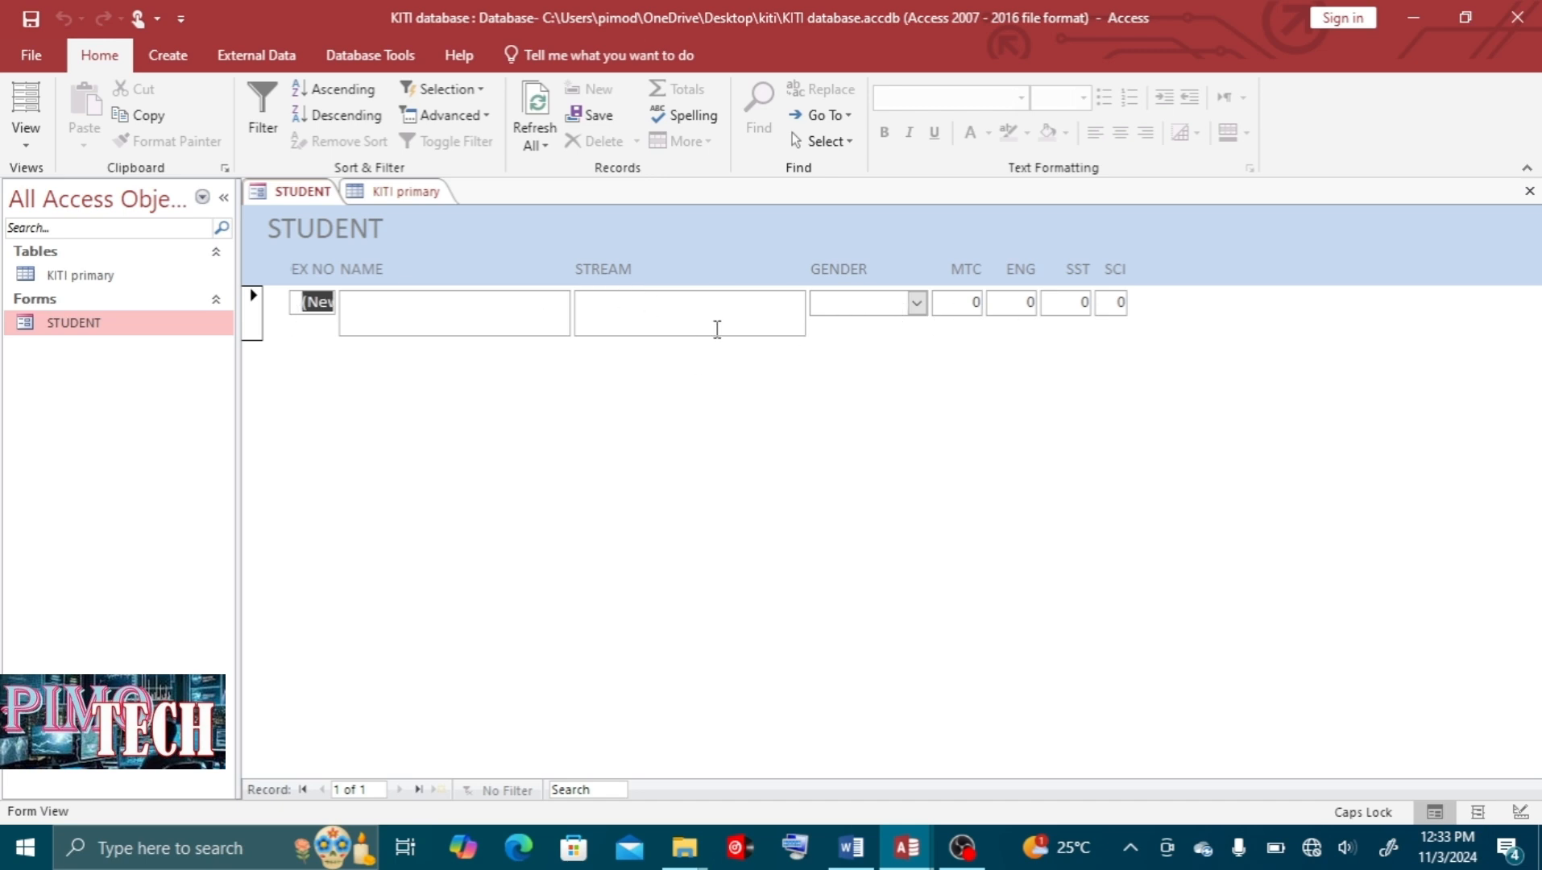
click(917, 303)
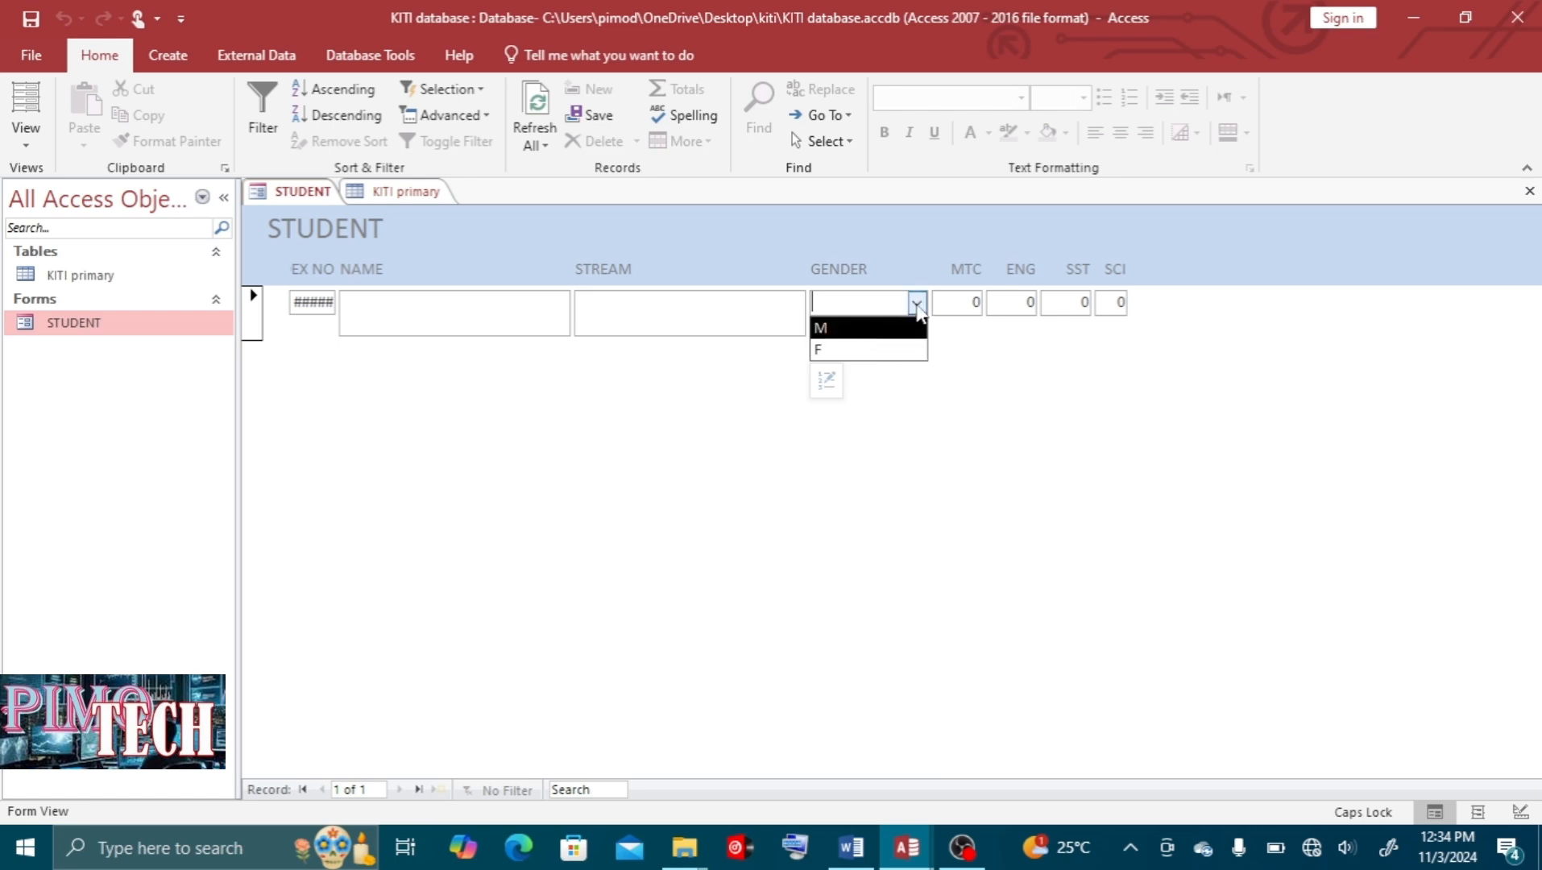
click(951, 357)
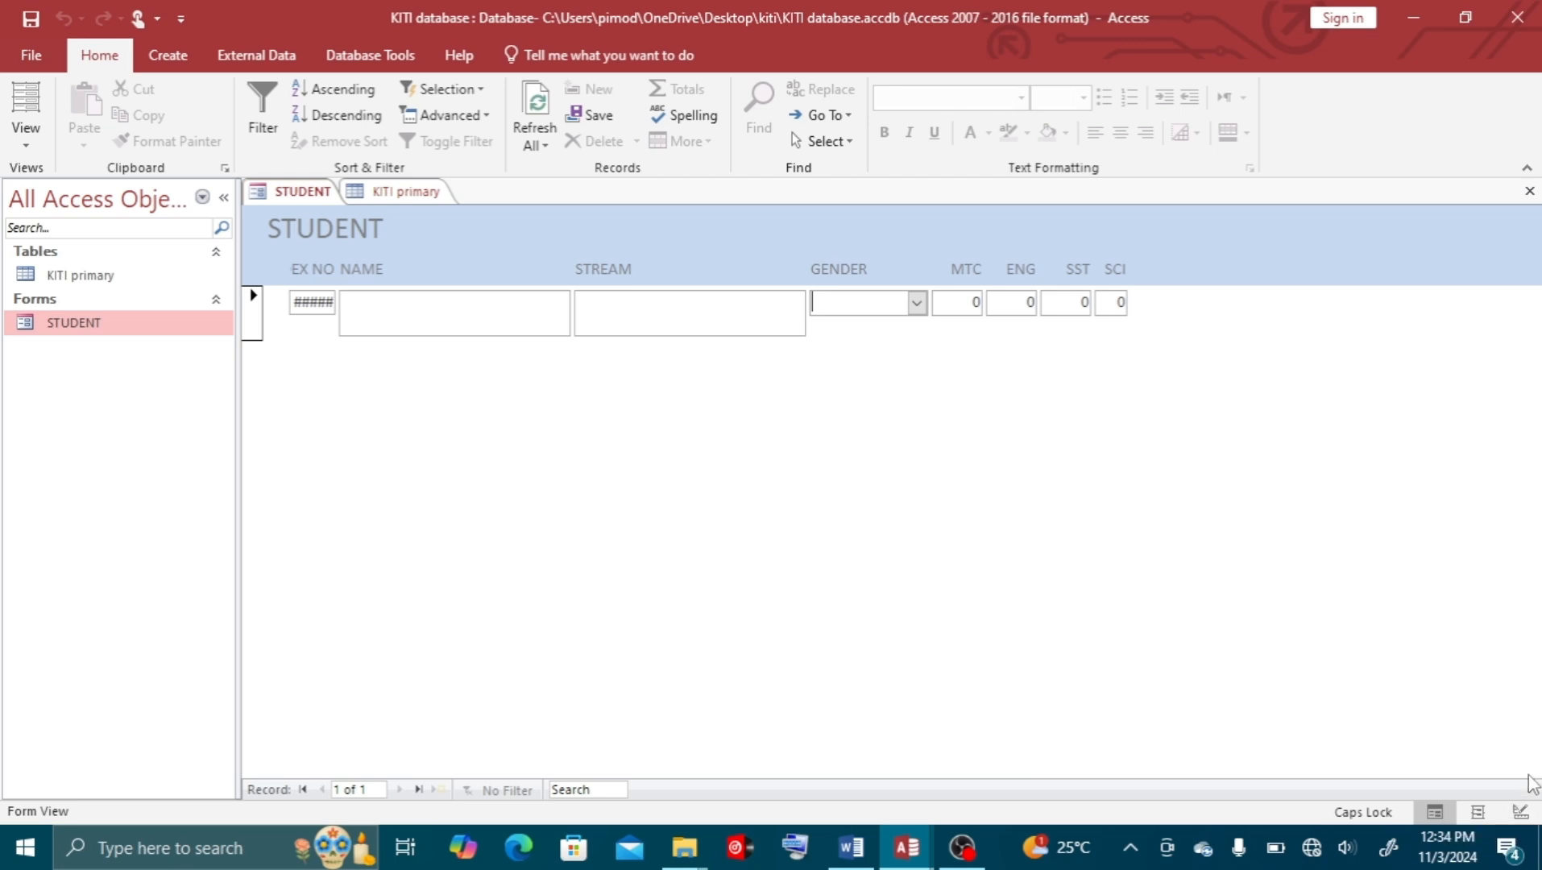
In the STUDENT form's Design View, narrow the NAME column, widen the INDEX NO column up to it and return to Form View
click(1522, 812)
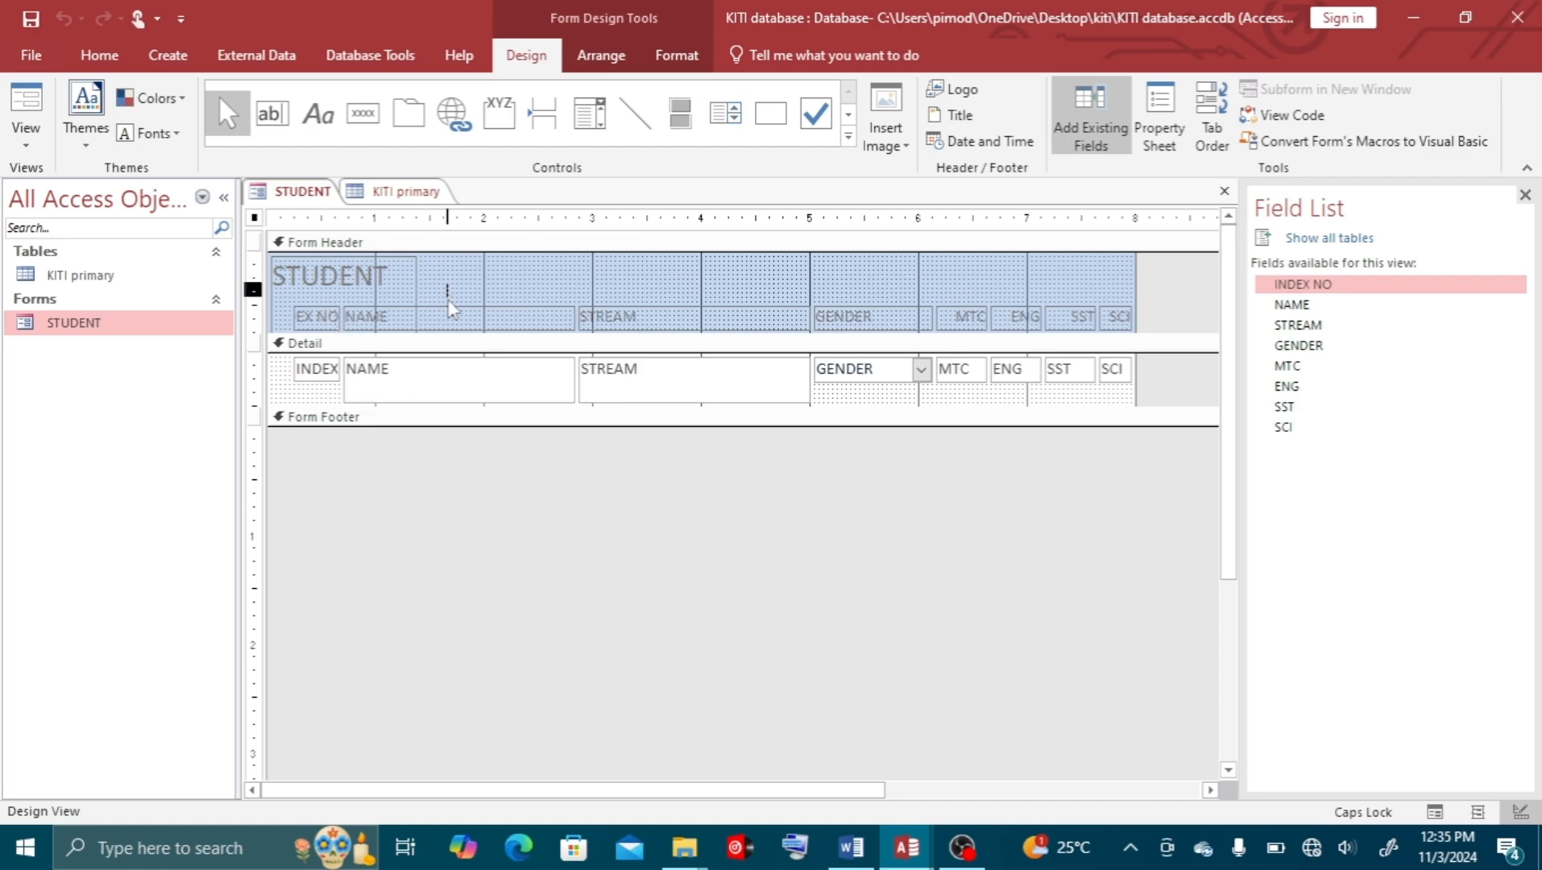
drag(449, 307, 435, 403)
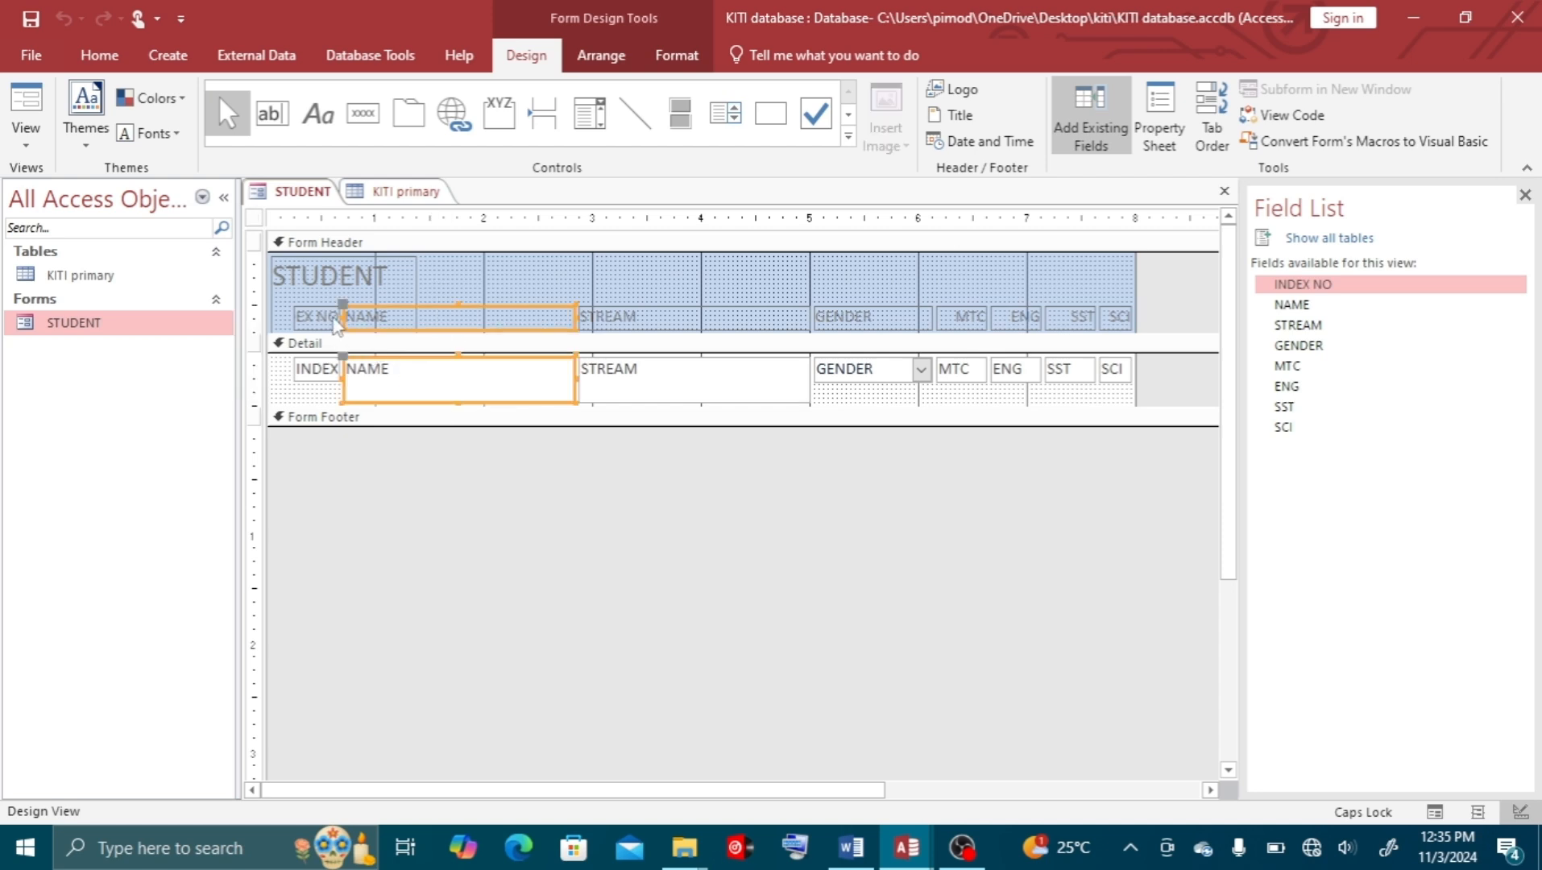
click(342, 316)
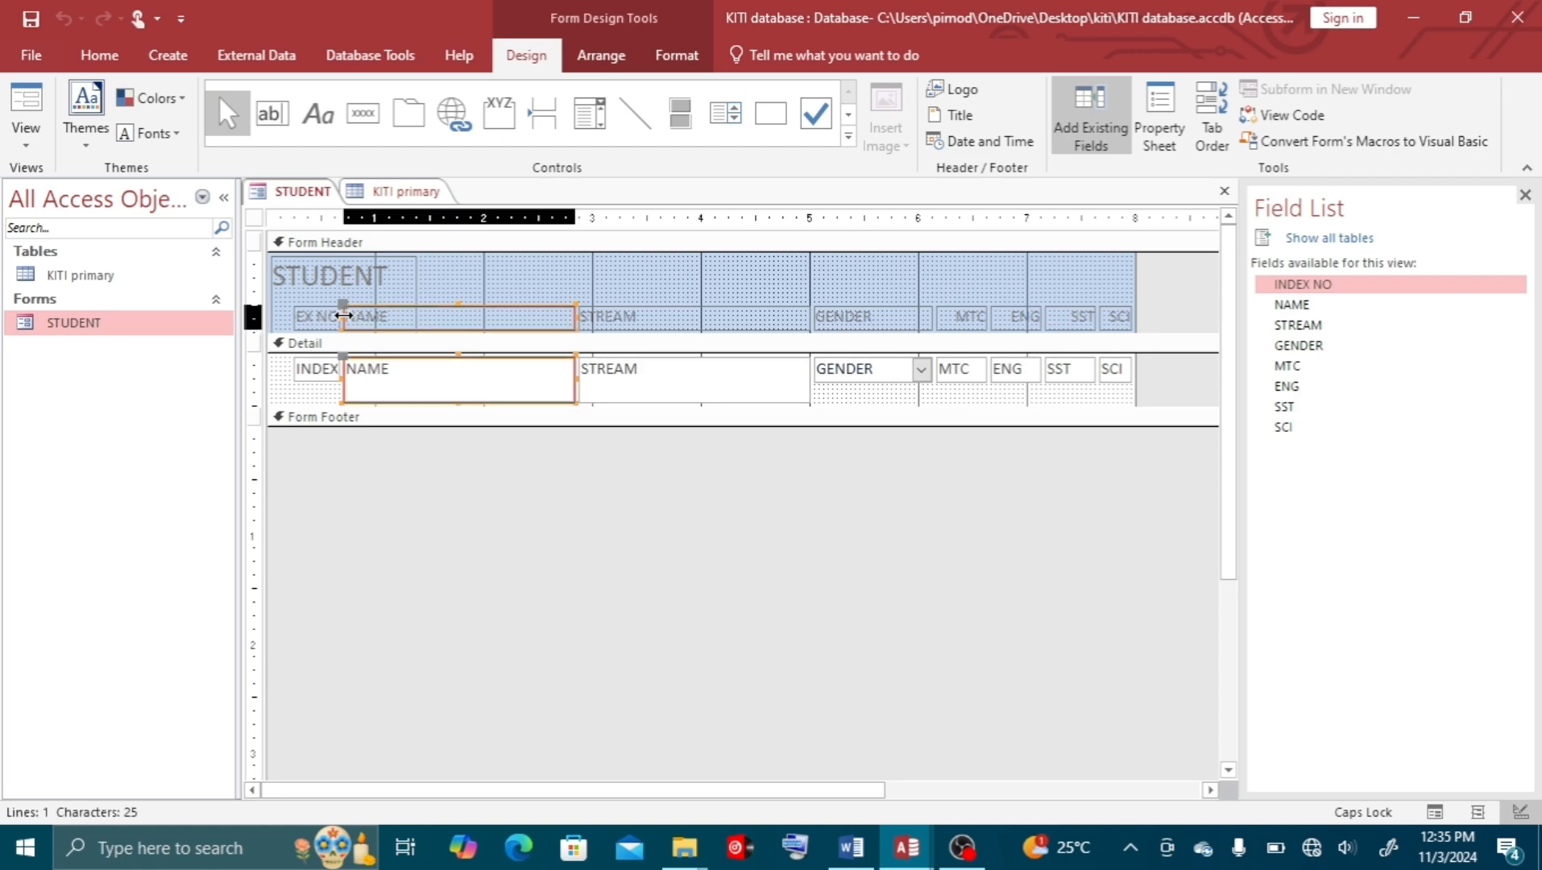
drag(343, 316, 328, 383)
click(342, 297)
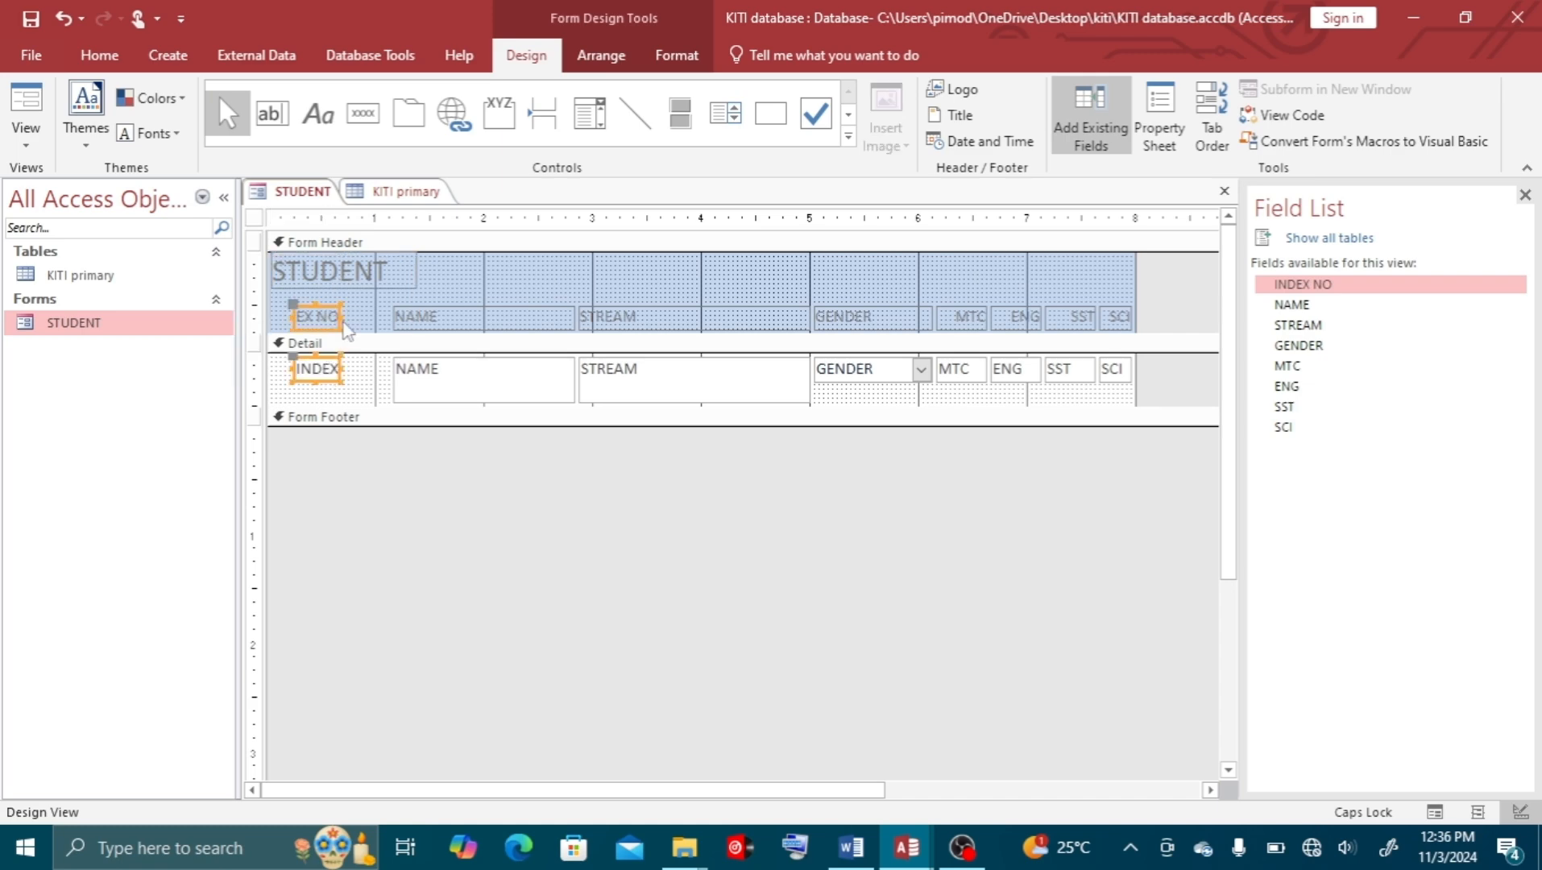
drag(339, 318, 387, 321)
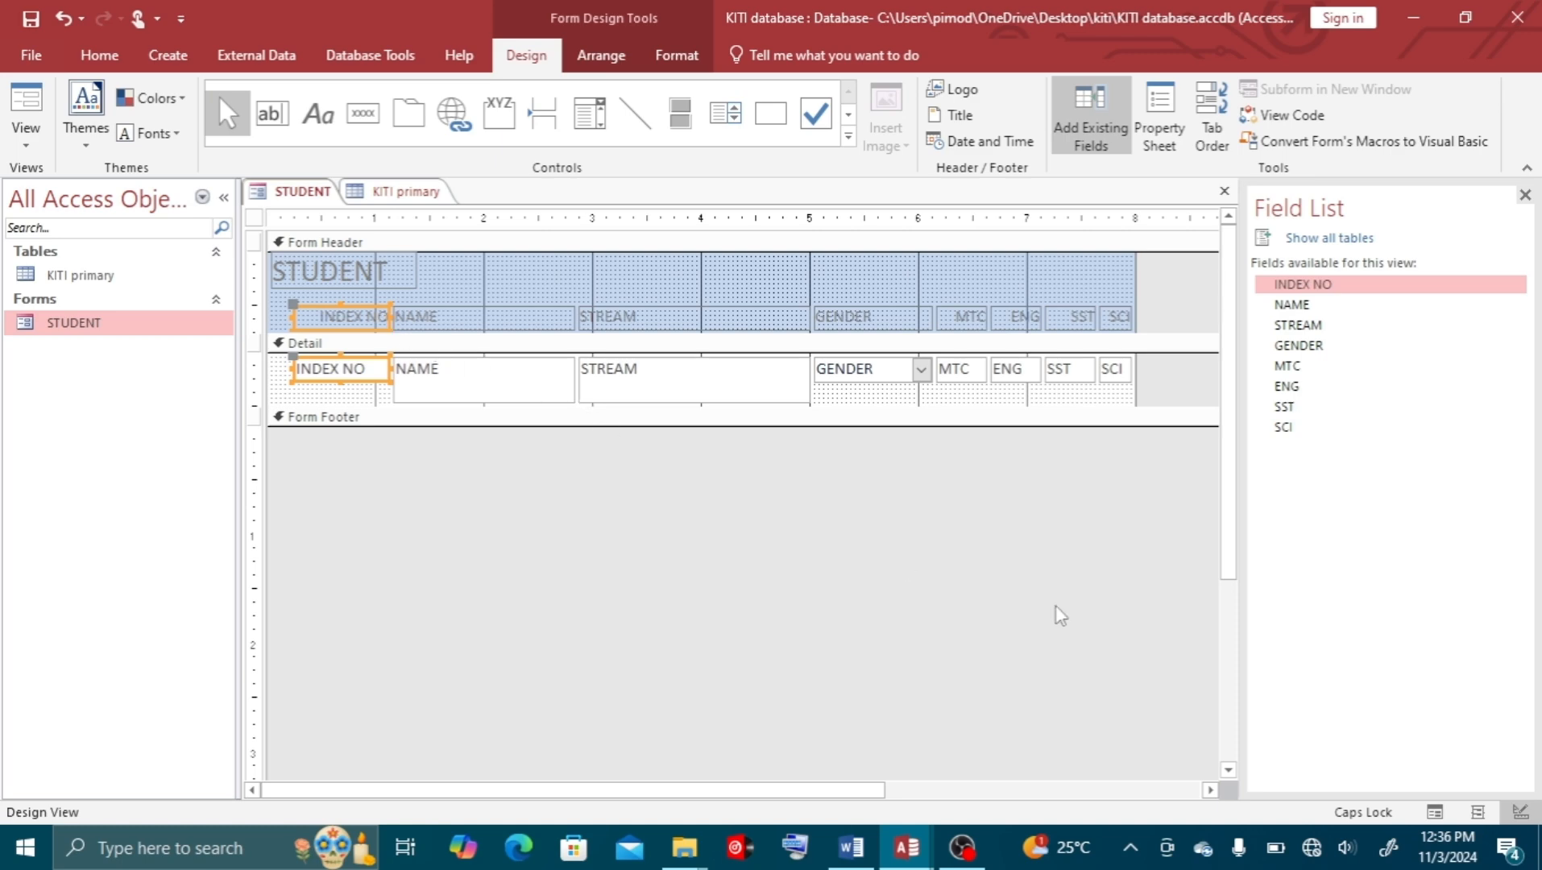
click(1435, 812)
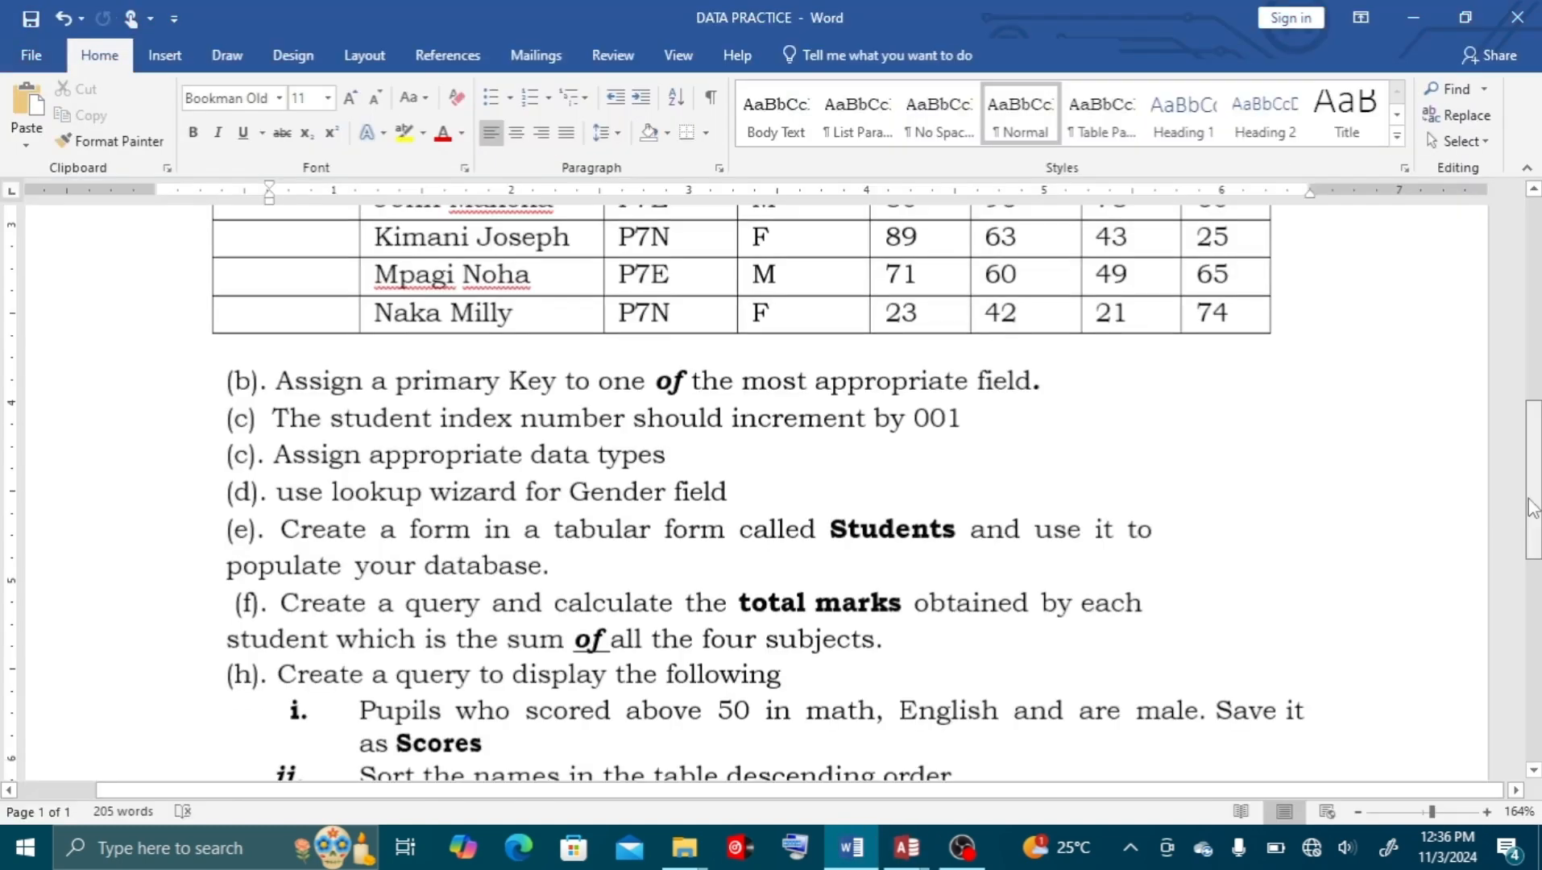
Read the form question and the first student's row in the Word document, and return to the STUDENT form in Access
drag(1533, 505, 1533, 507)
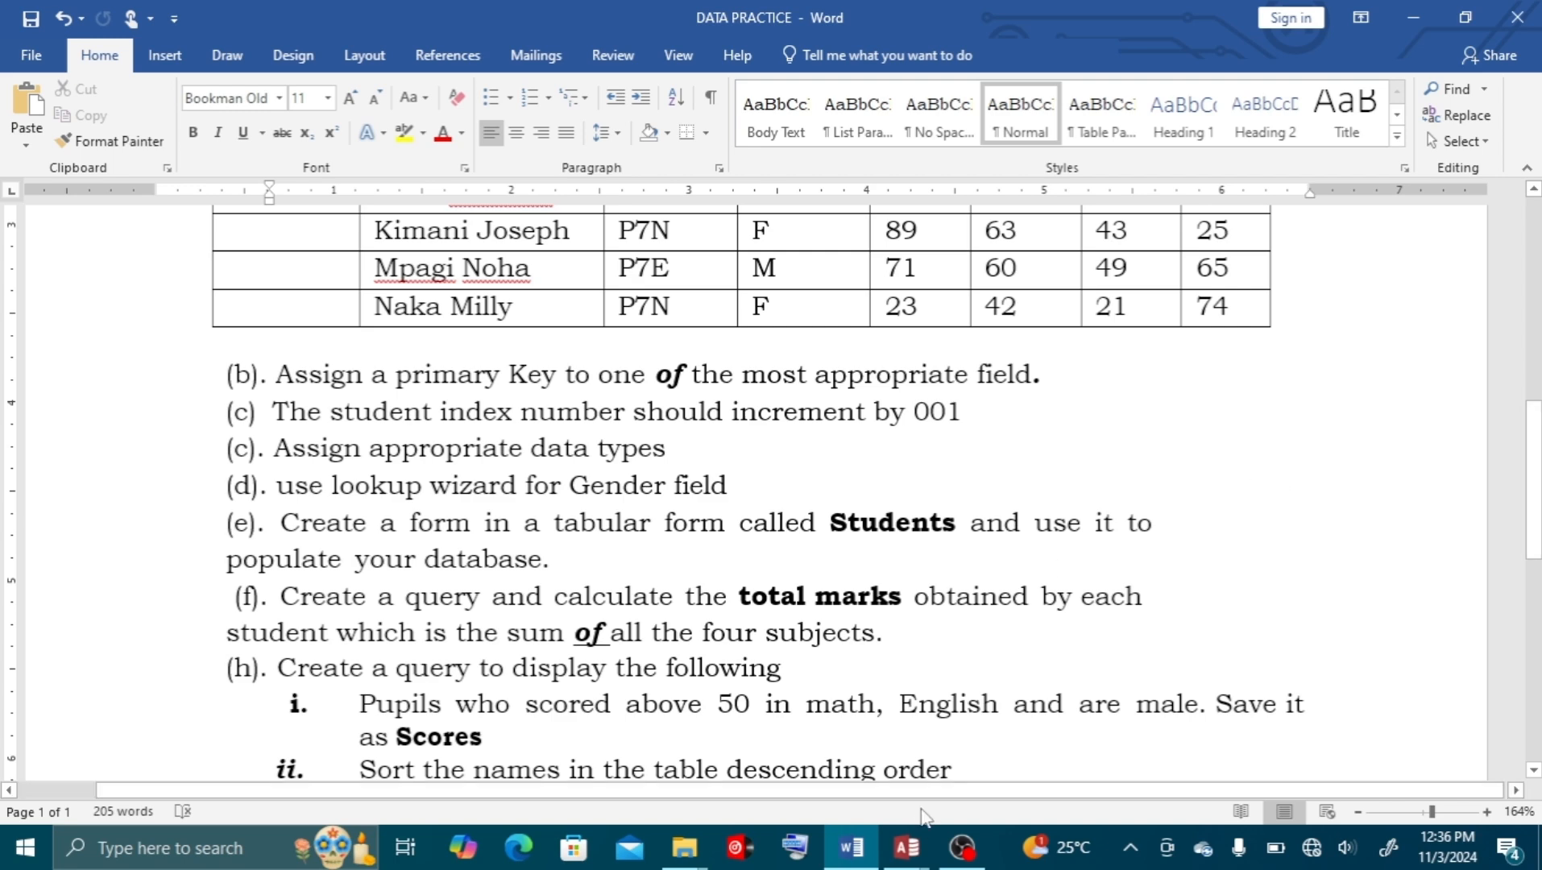
click(907, 848)
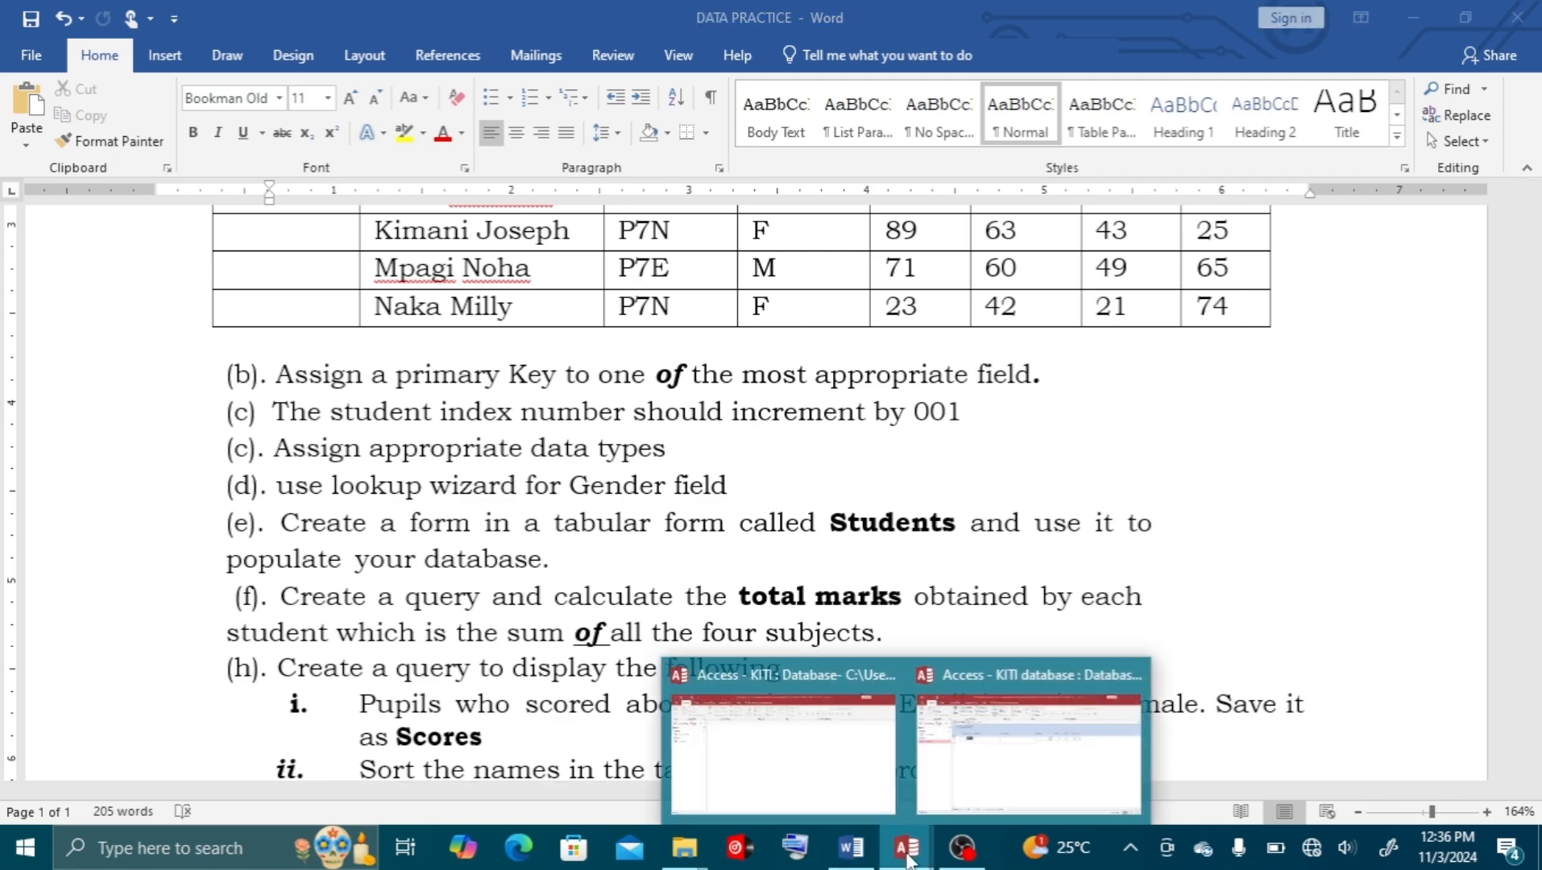
click(991, 778)
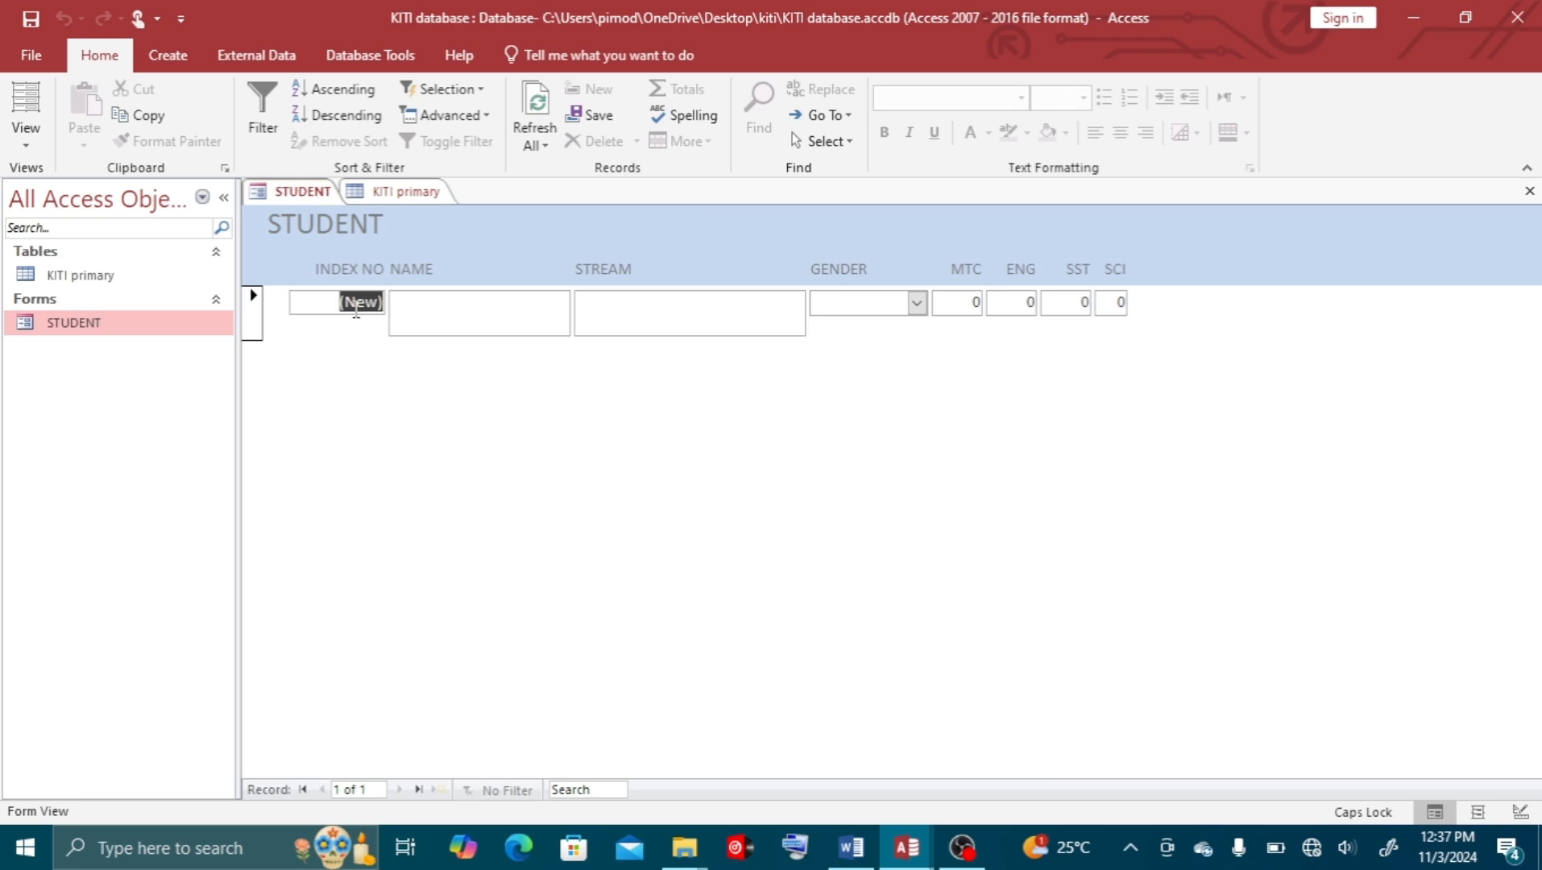
click(405, 303)
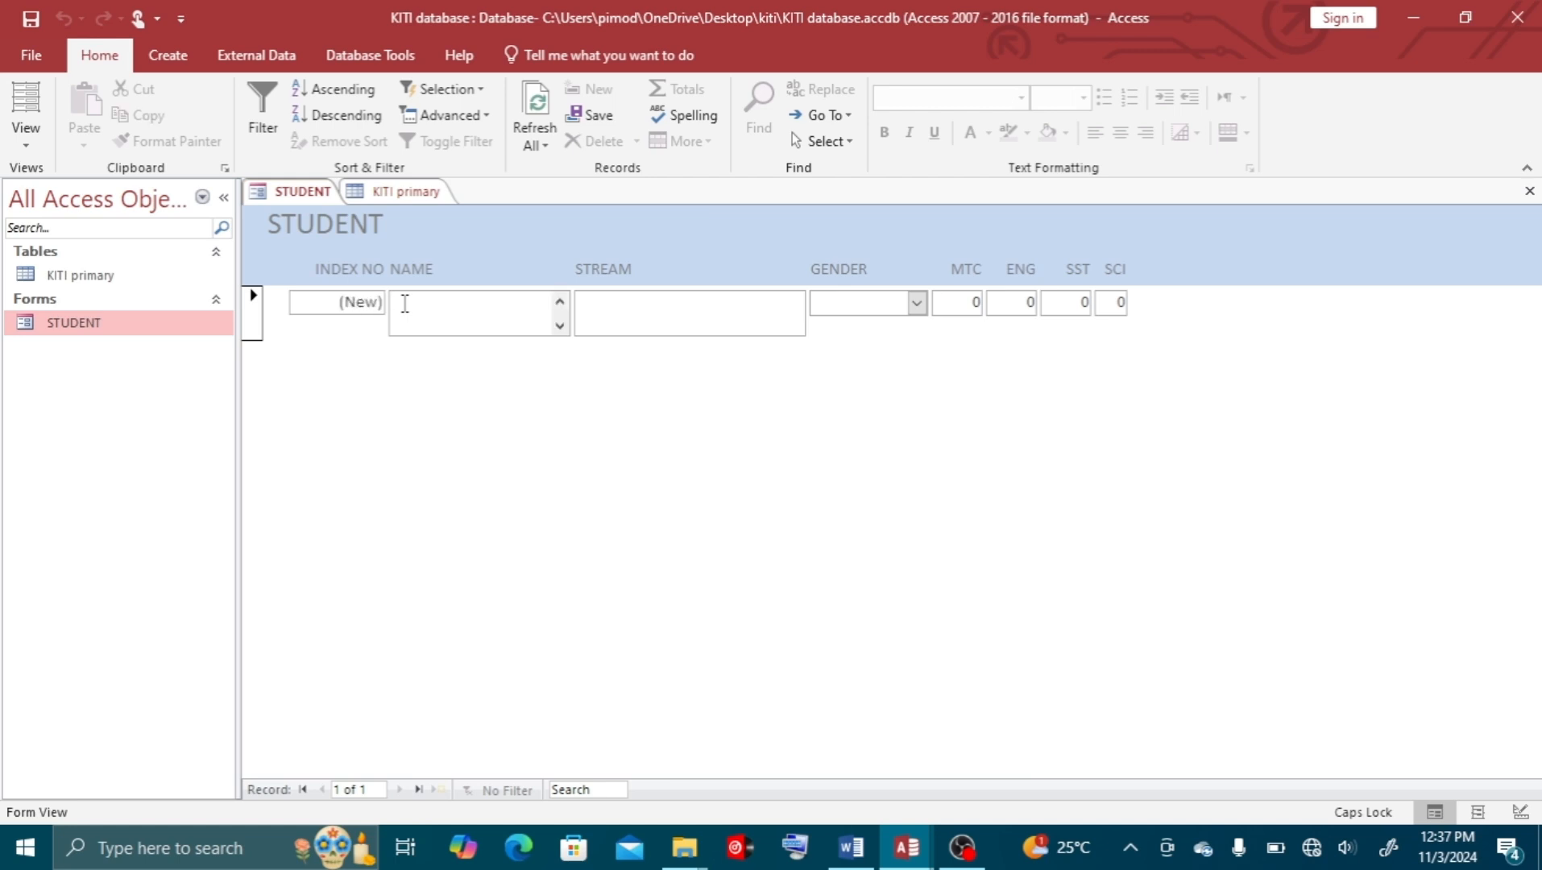
key(alt+Tab)
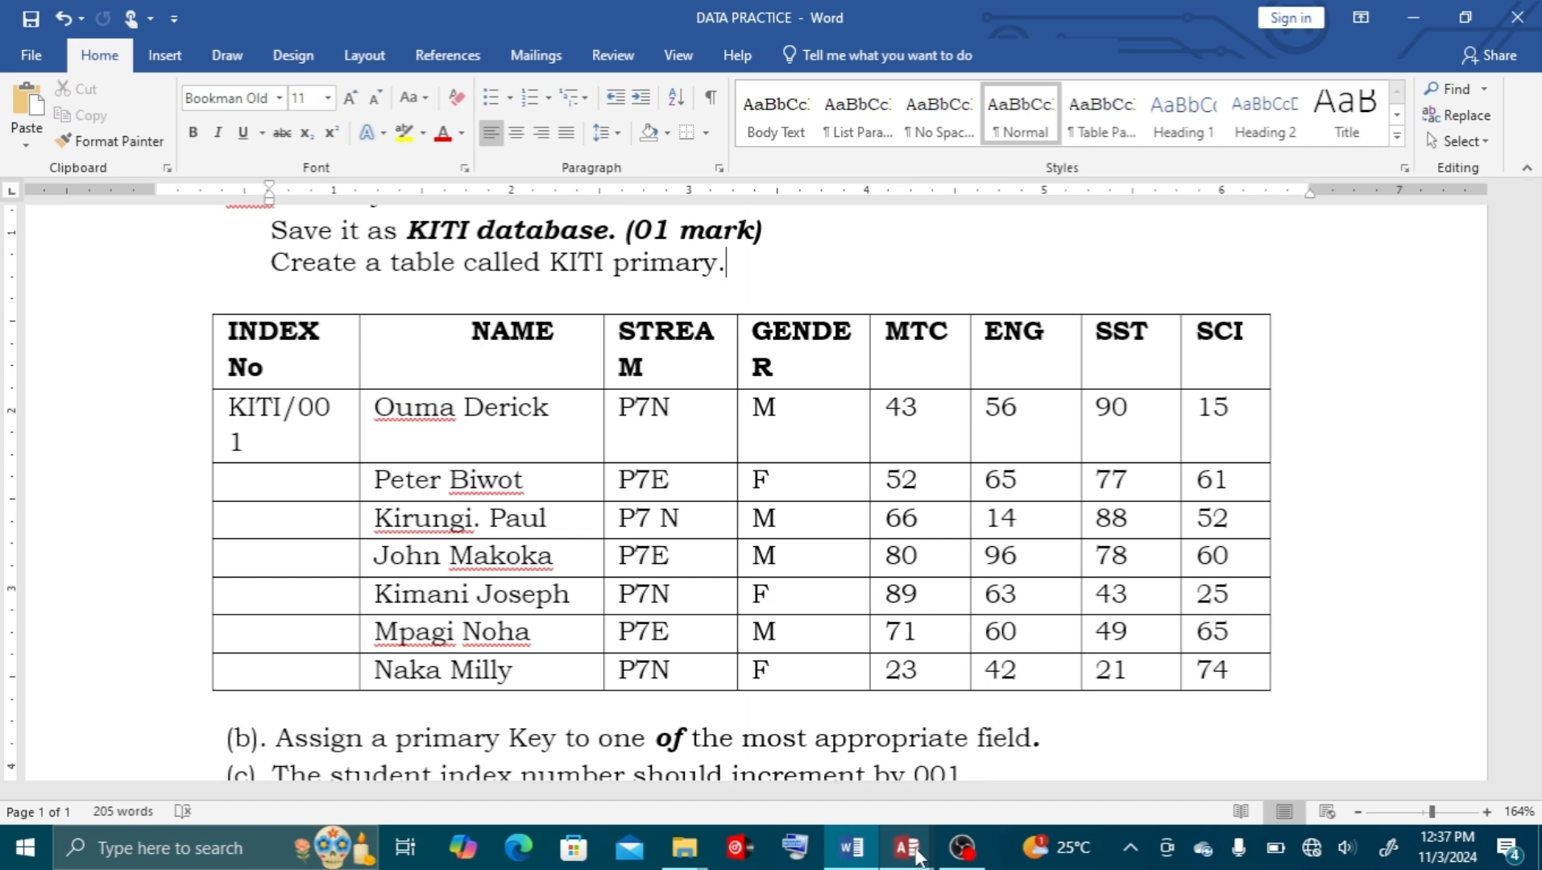
click(915, 854)
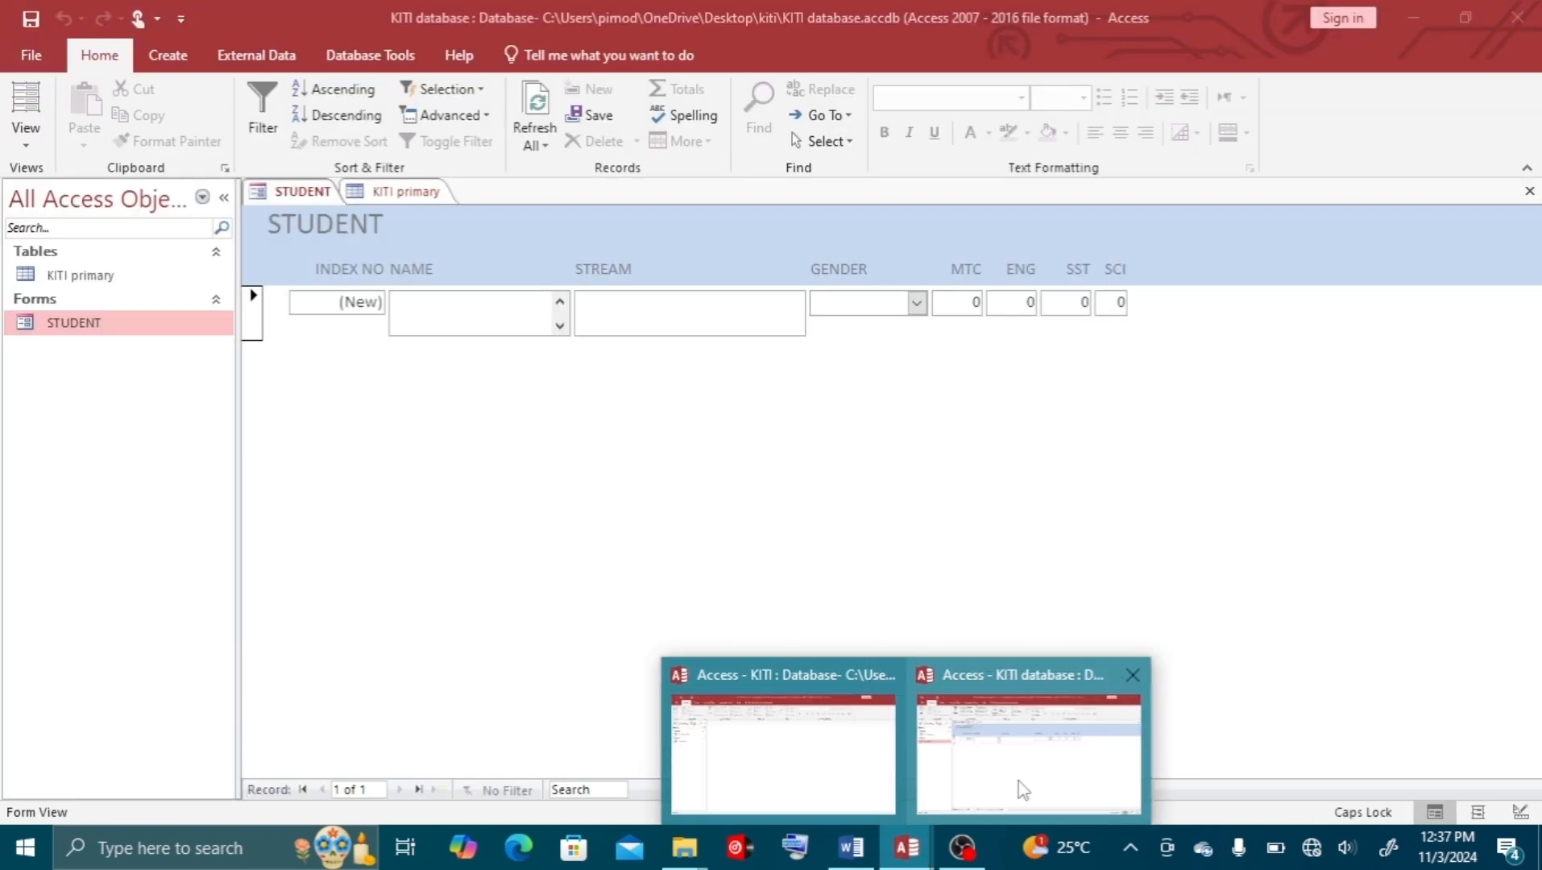
click(1019, 787)
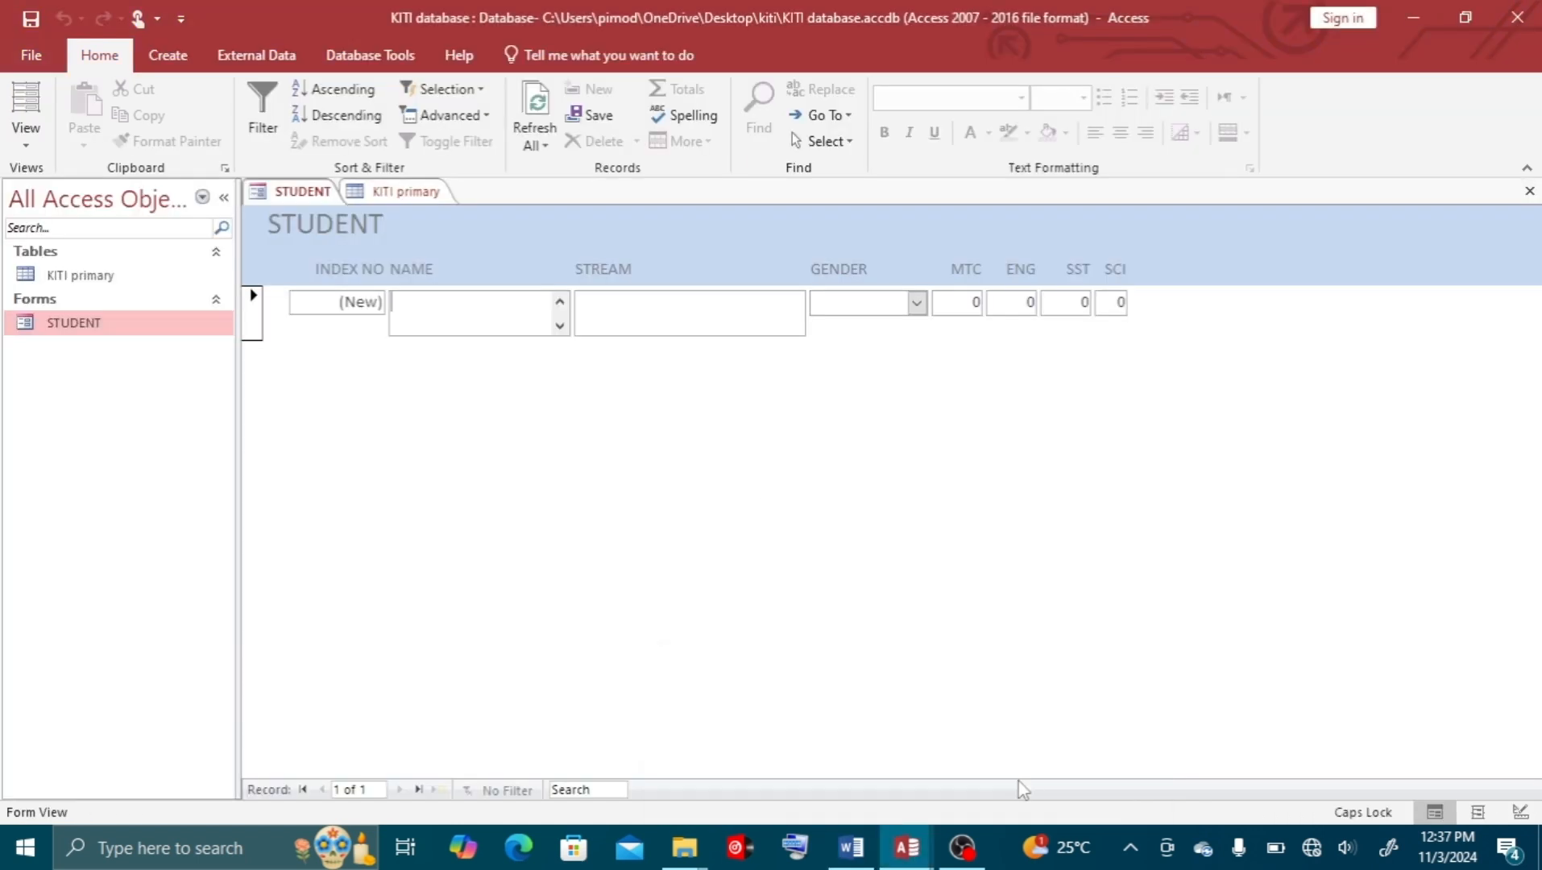
Enter the first student's name in the STUDENT form, with stream P7N and gender M
click(448, 302)
text(O)
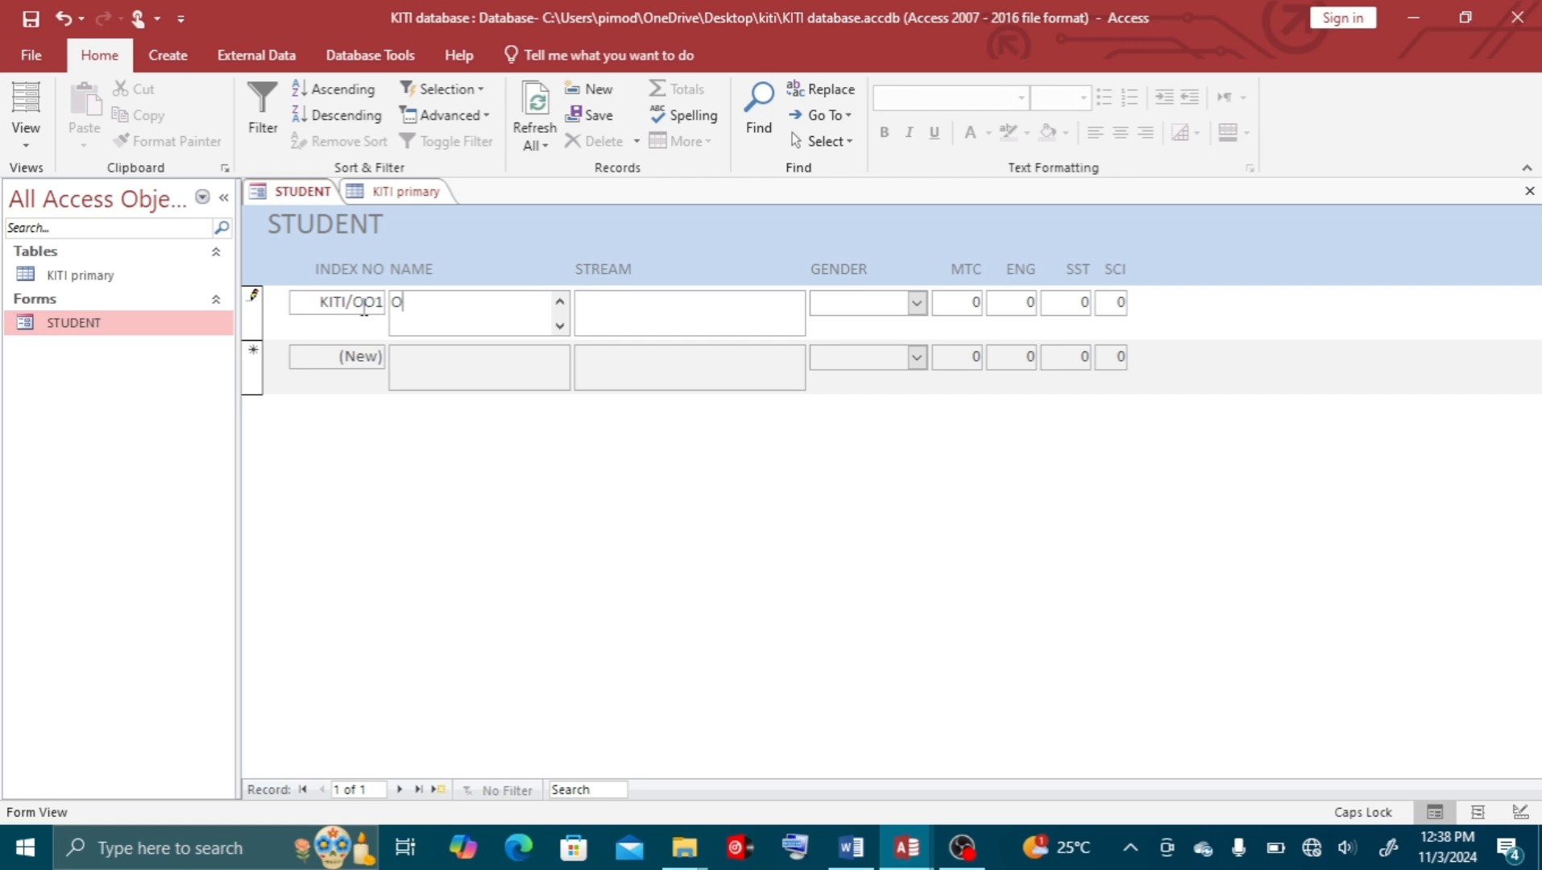
key(BackSpace)
key(Caps_Lock)
key(Caps_Lock)
text(OUMA DERICK)
click(620, 325)
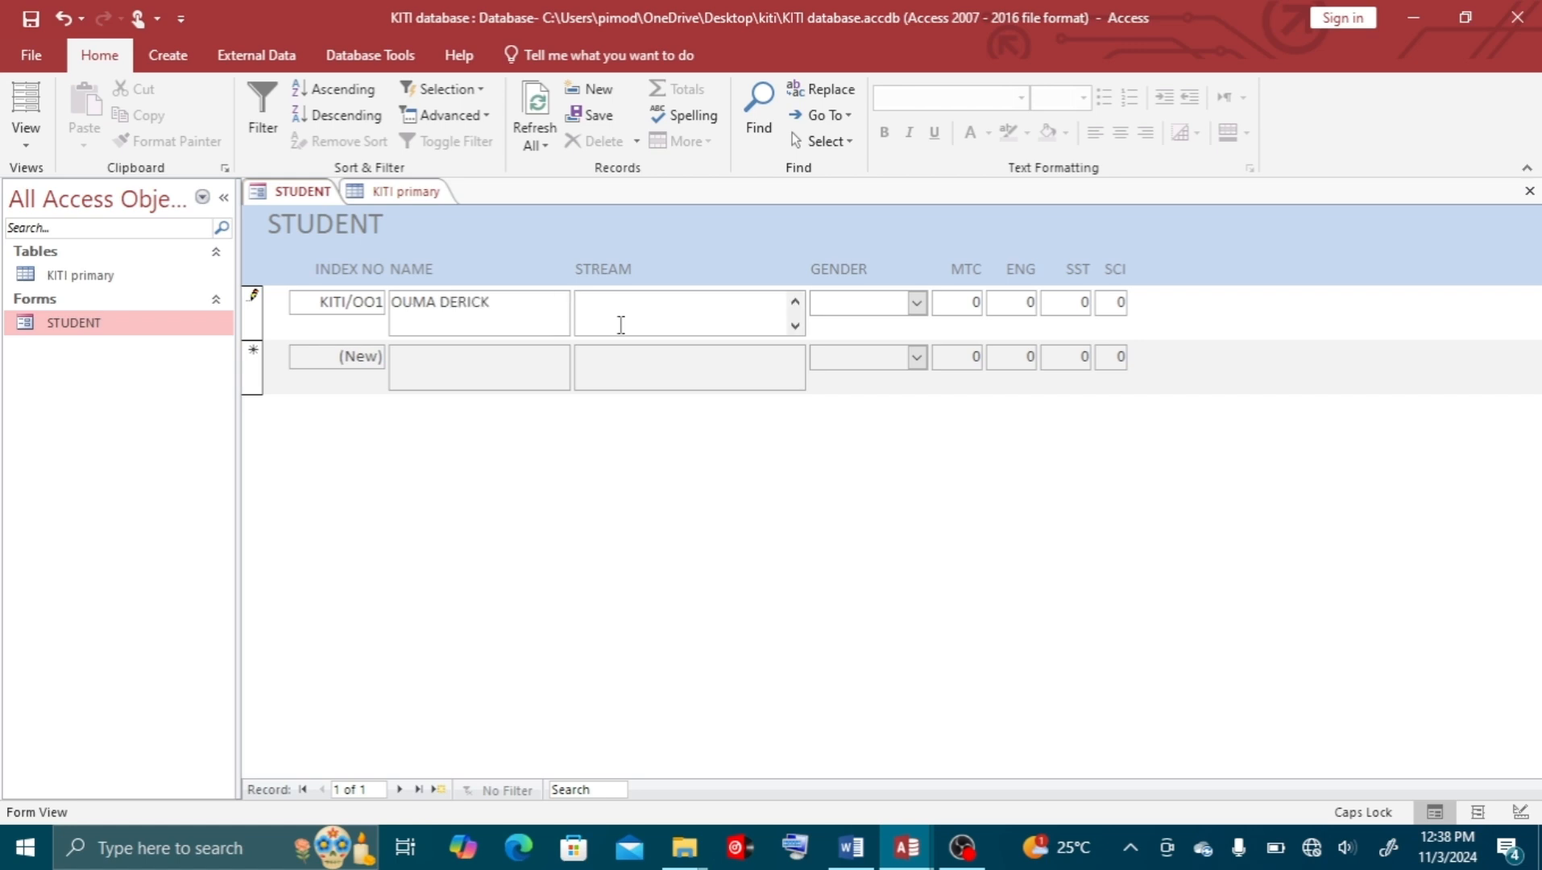
text(P7N)
click(820, 303)
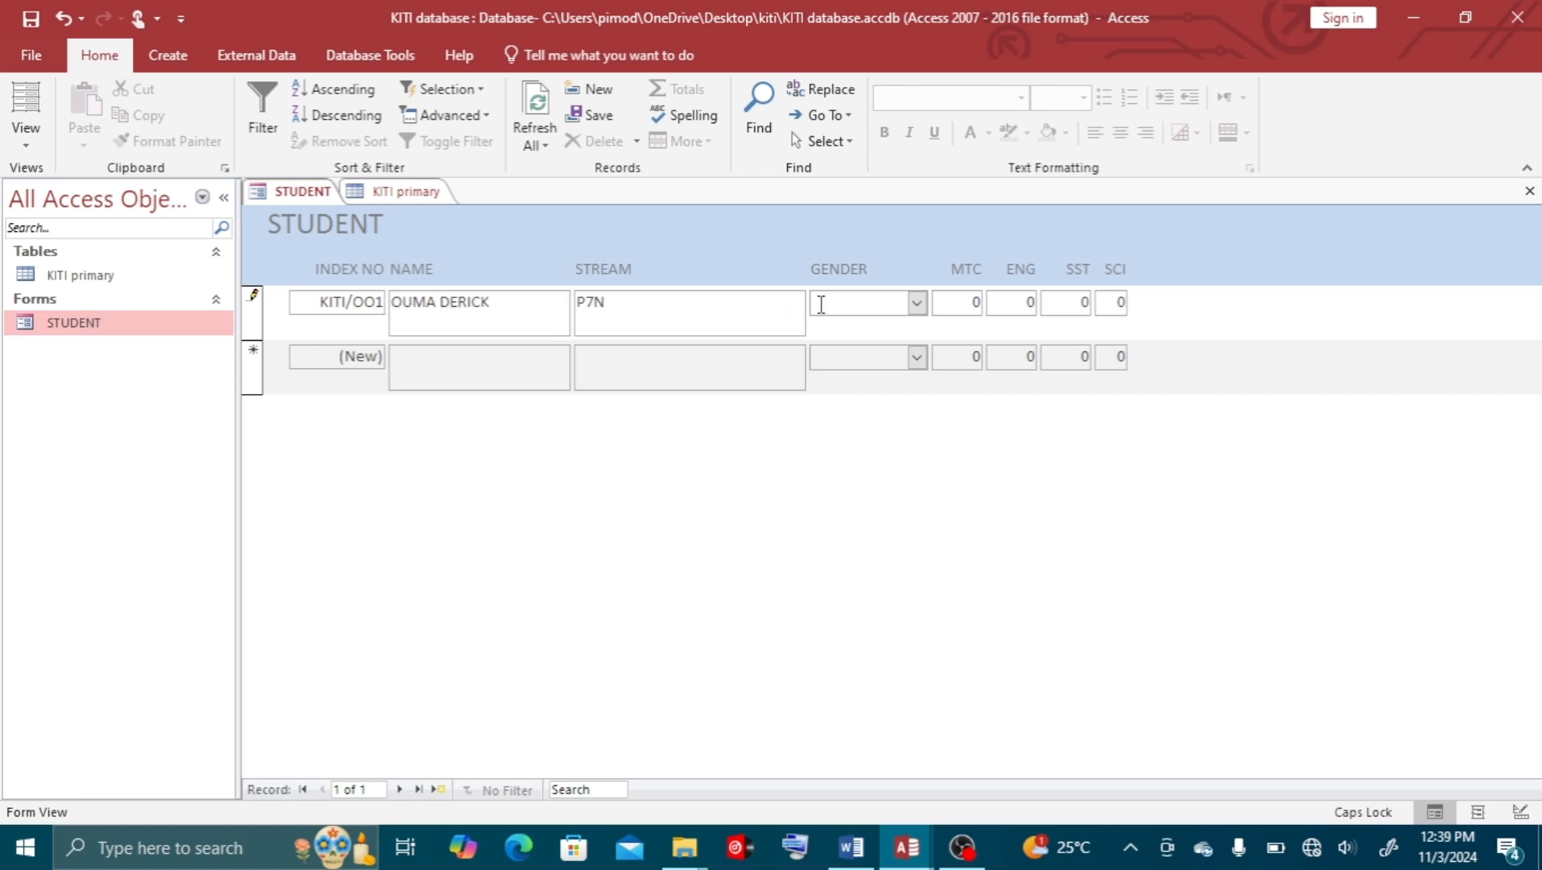
click(917, 304)
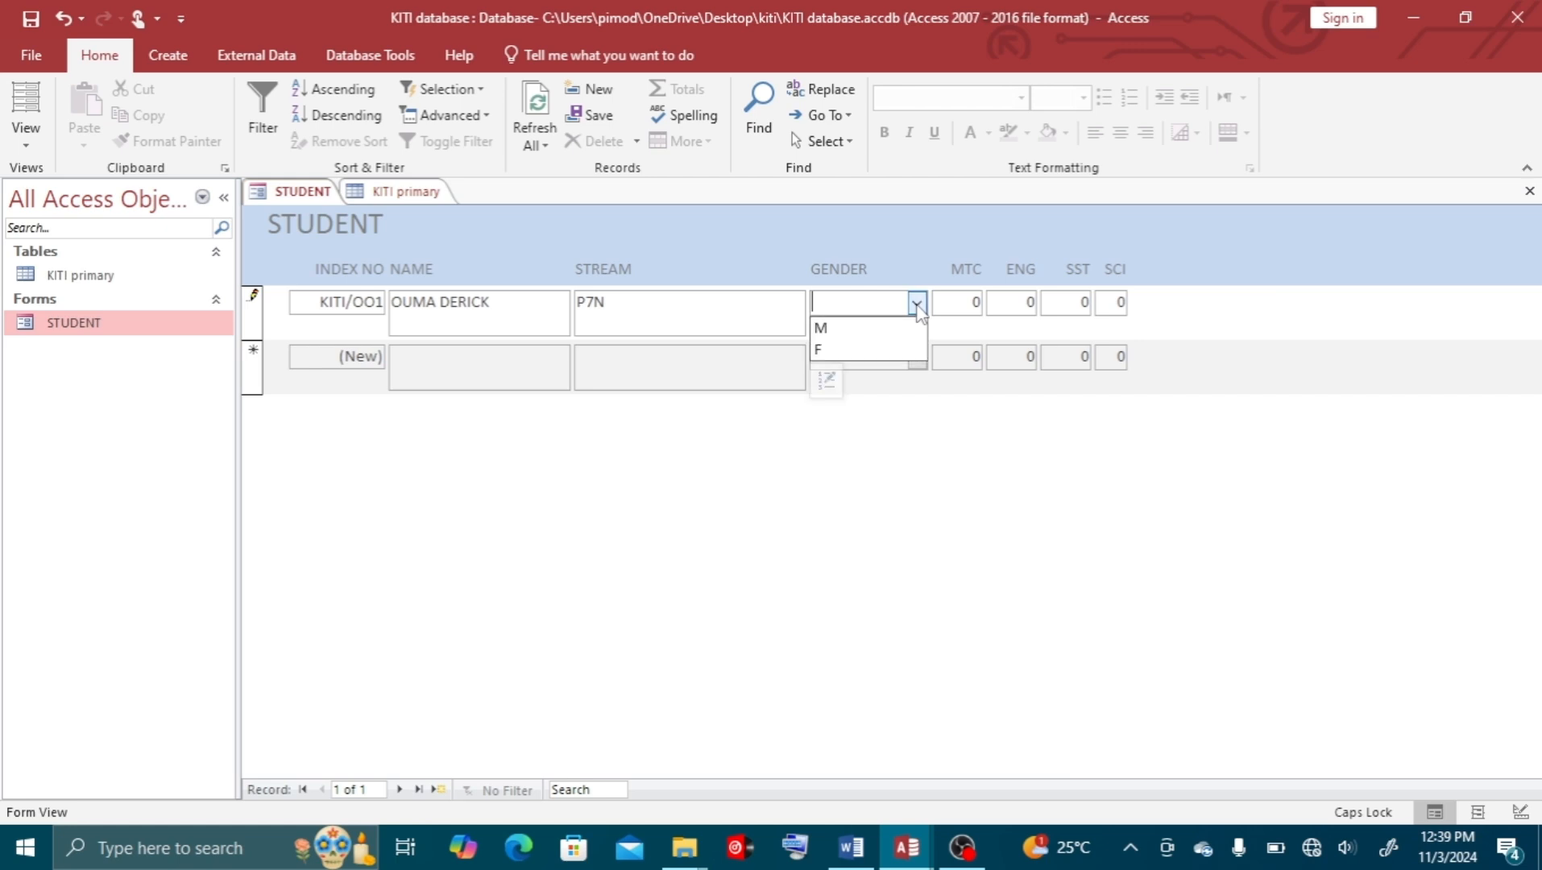
click(835, 328)
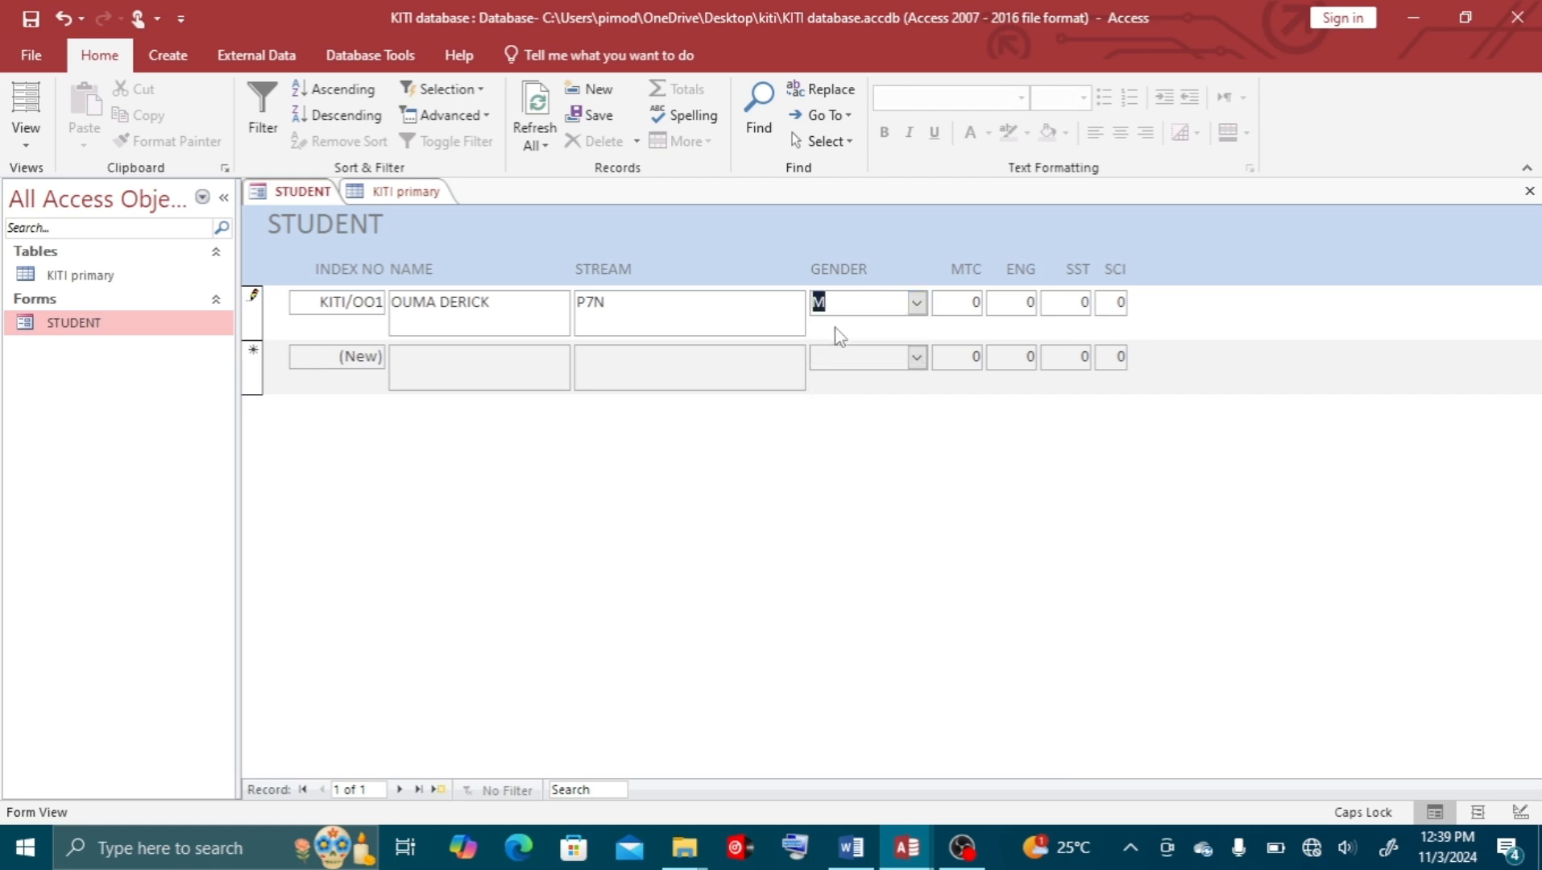
Enter the first student's marks as MTC 43, ENG 56, SST 70 and SCI 15, and move to a new record
click(960, 301)
text(43)
click(1007, 306)
text(56)
click(1052, 306)
text(70)
click(1109, 304)
text(15)
click(412, 364)
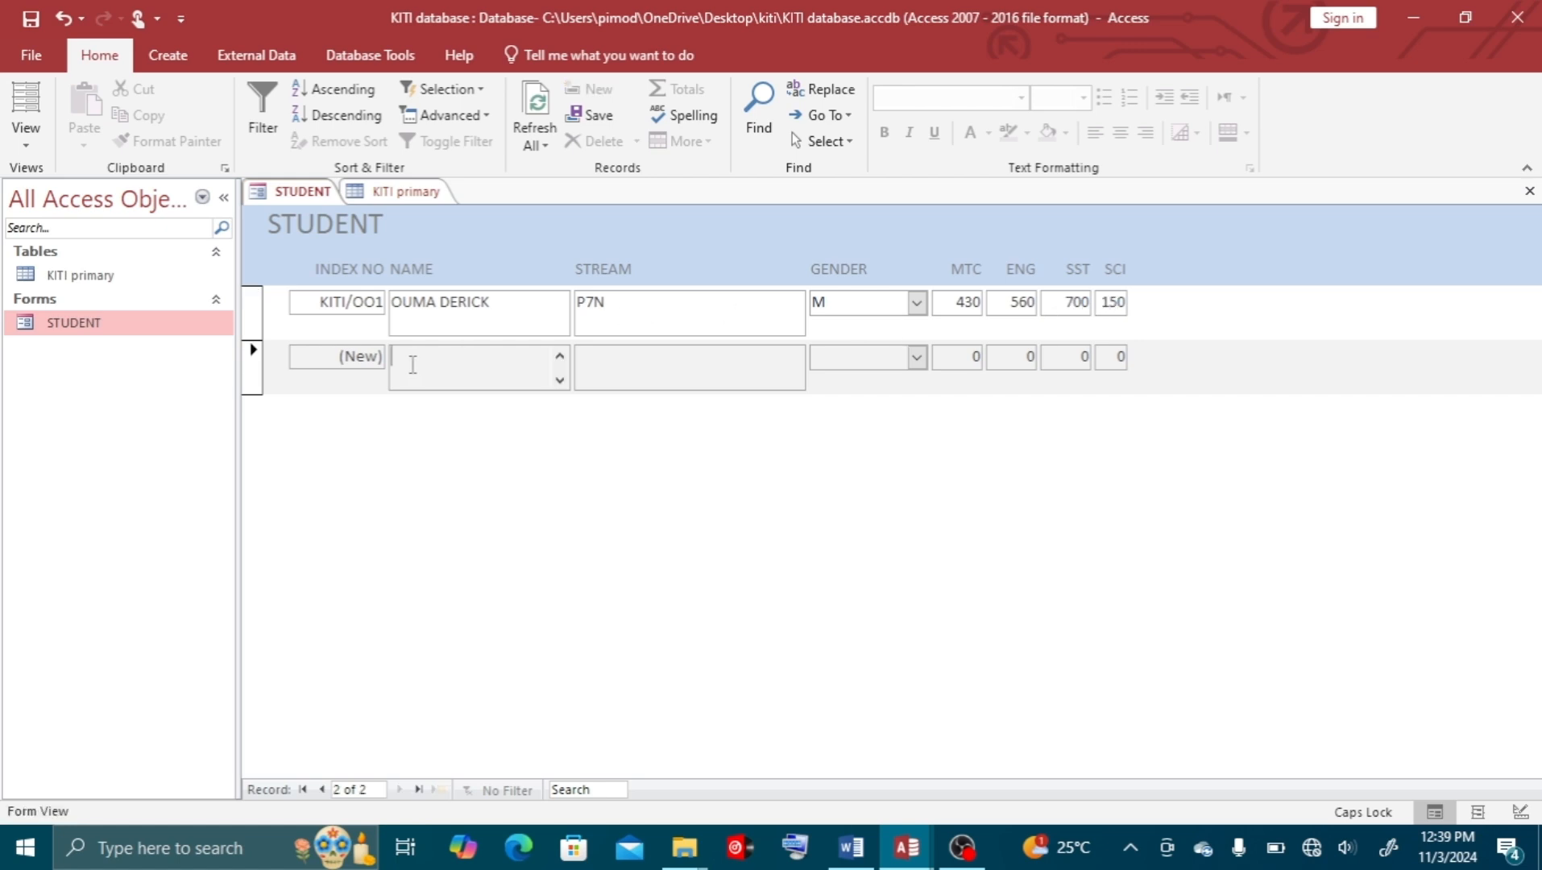
Check the second student's row in Word and enter that student's name in the STUDENT form, with stream P7E and gender F
click(852, 847)
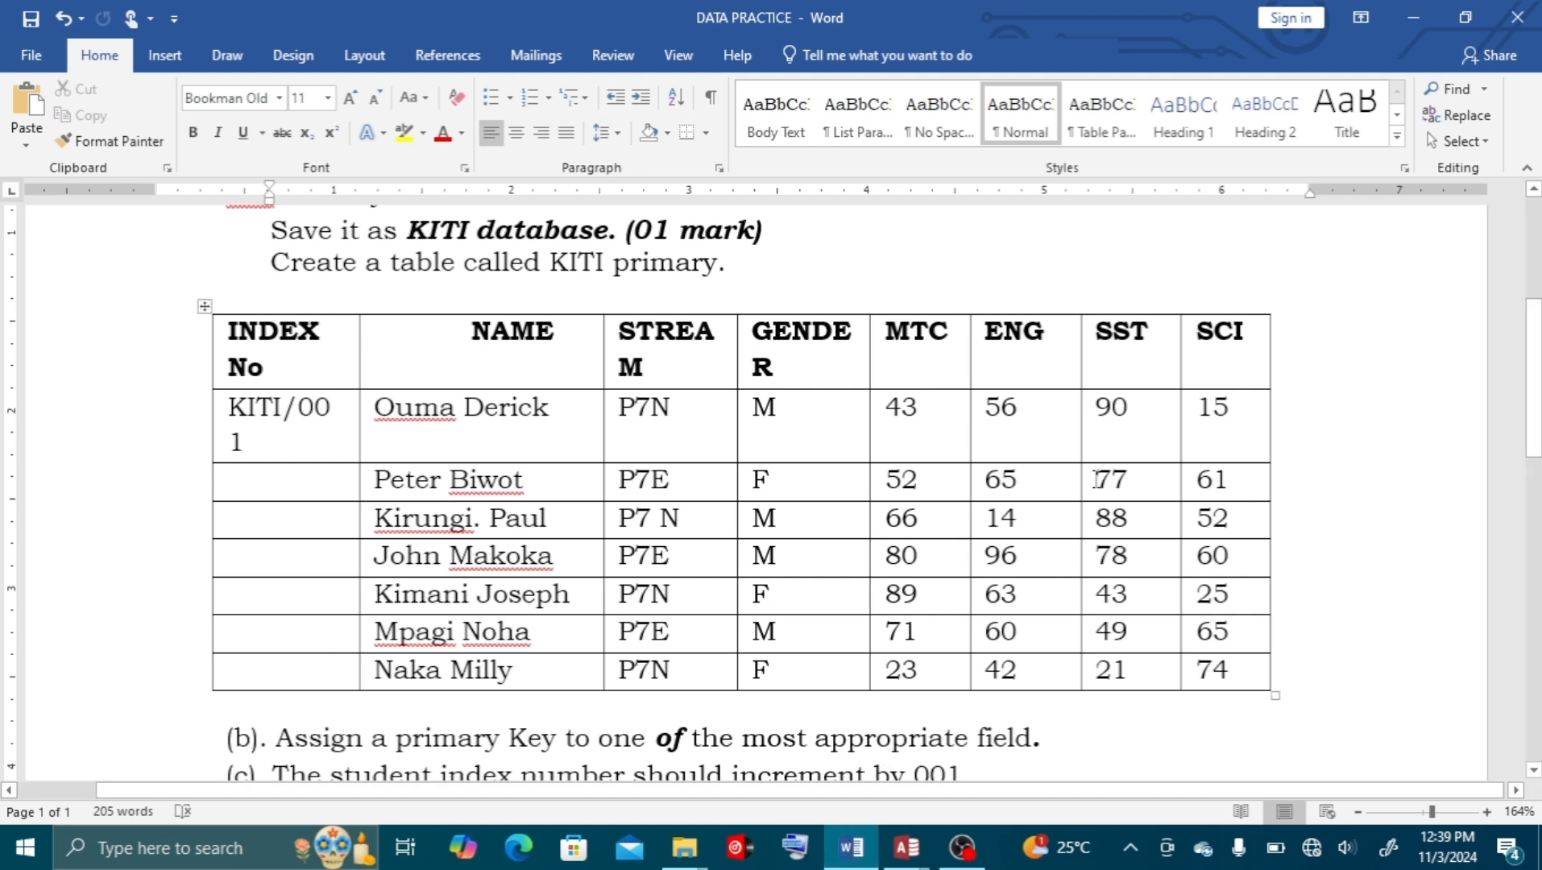
click(926, 837)
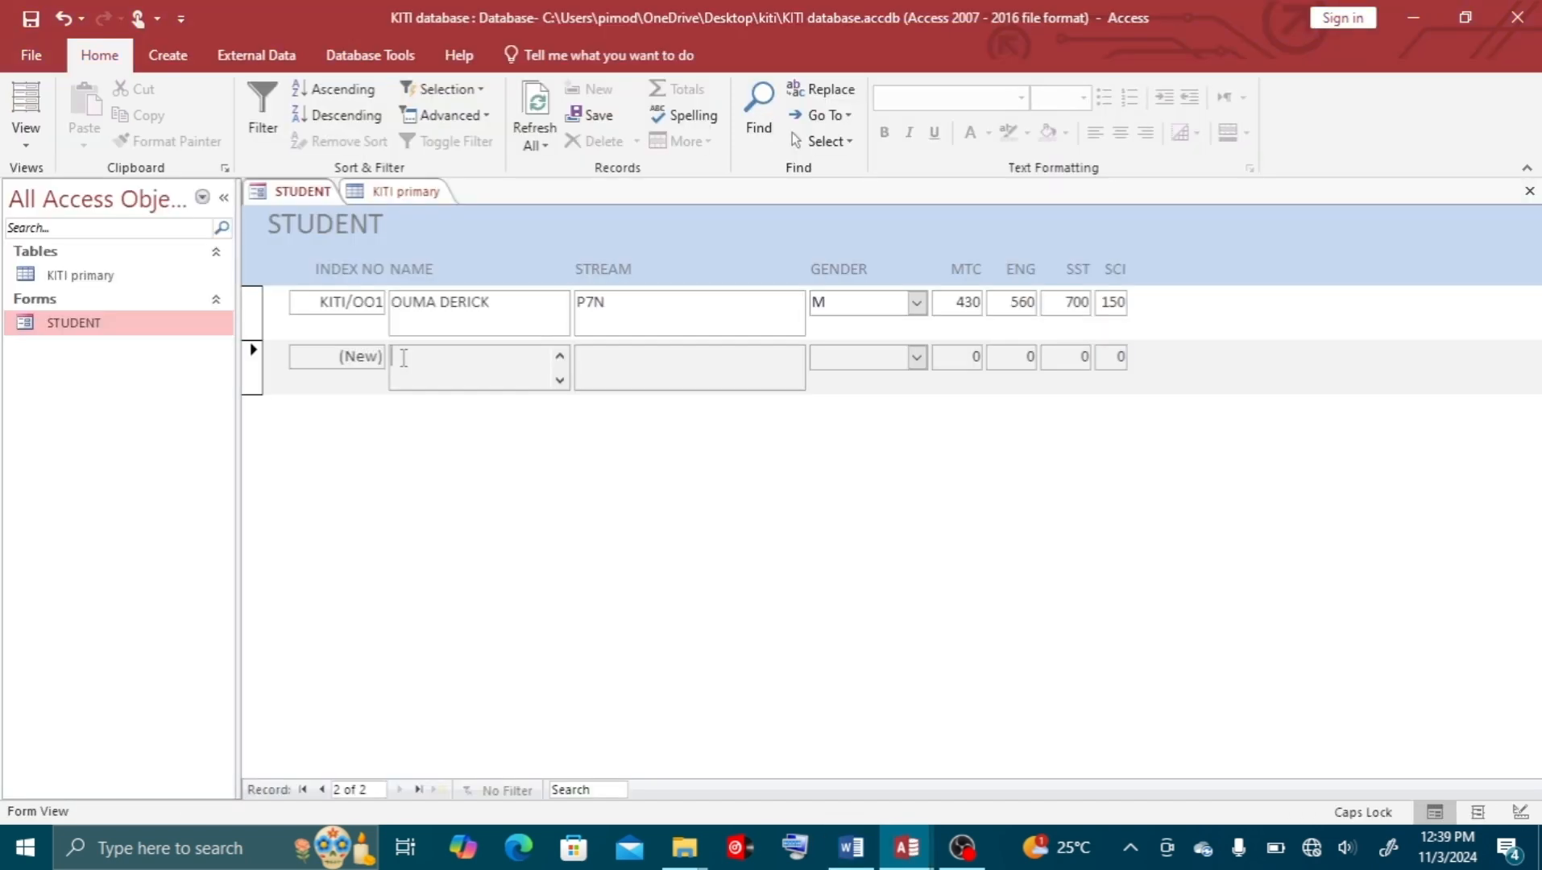
text(PETER BIWOT)
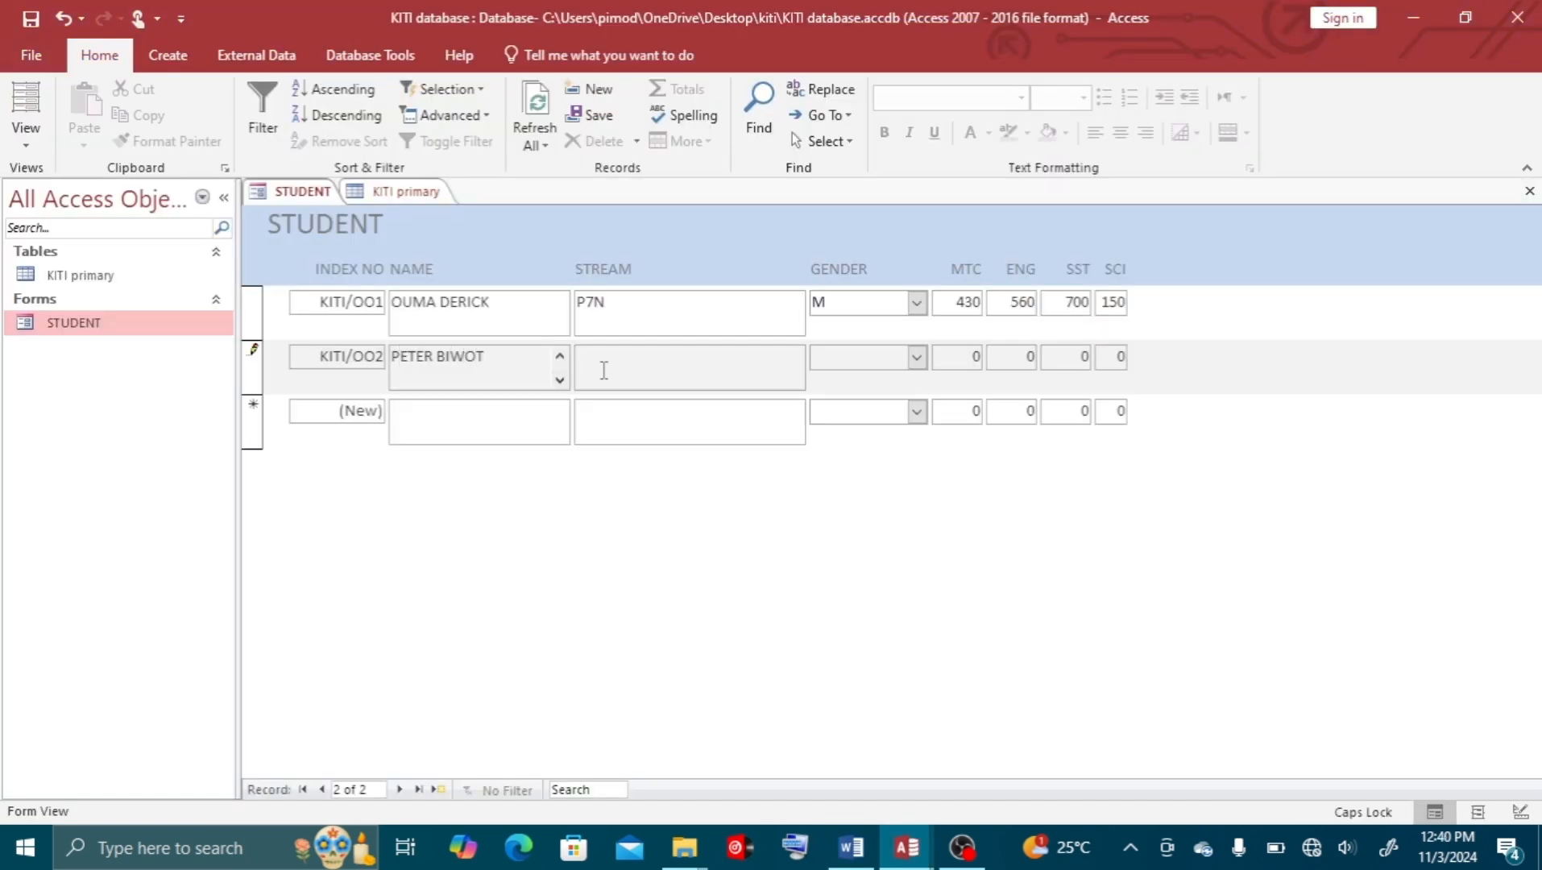
click(603, 370)
text(P7E)
key(Tab)
click(917, 358)
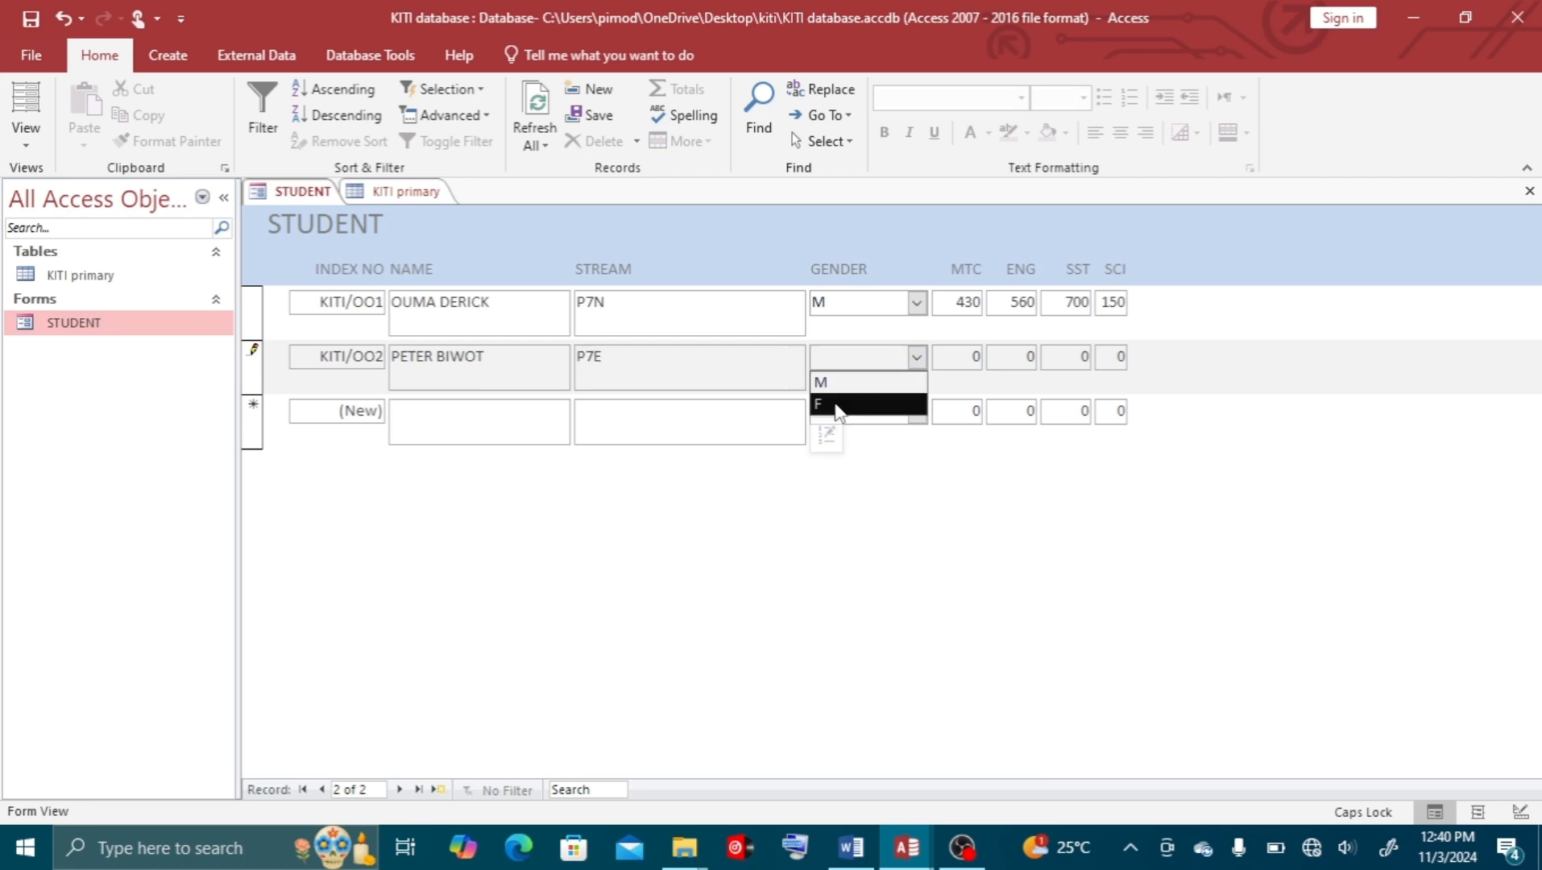
click(833, 404)
Enter the second student's marks as MTC 52, ENG 65, SST 77 and SCI 61
click(960, 358)
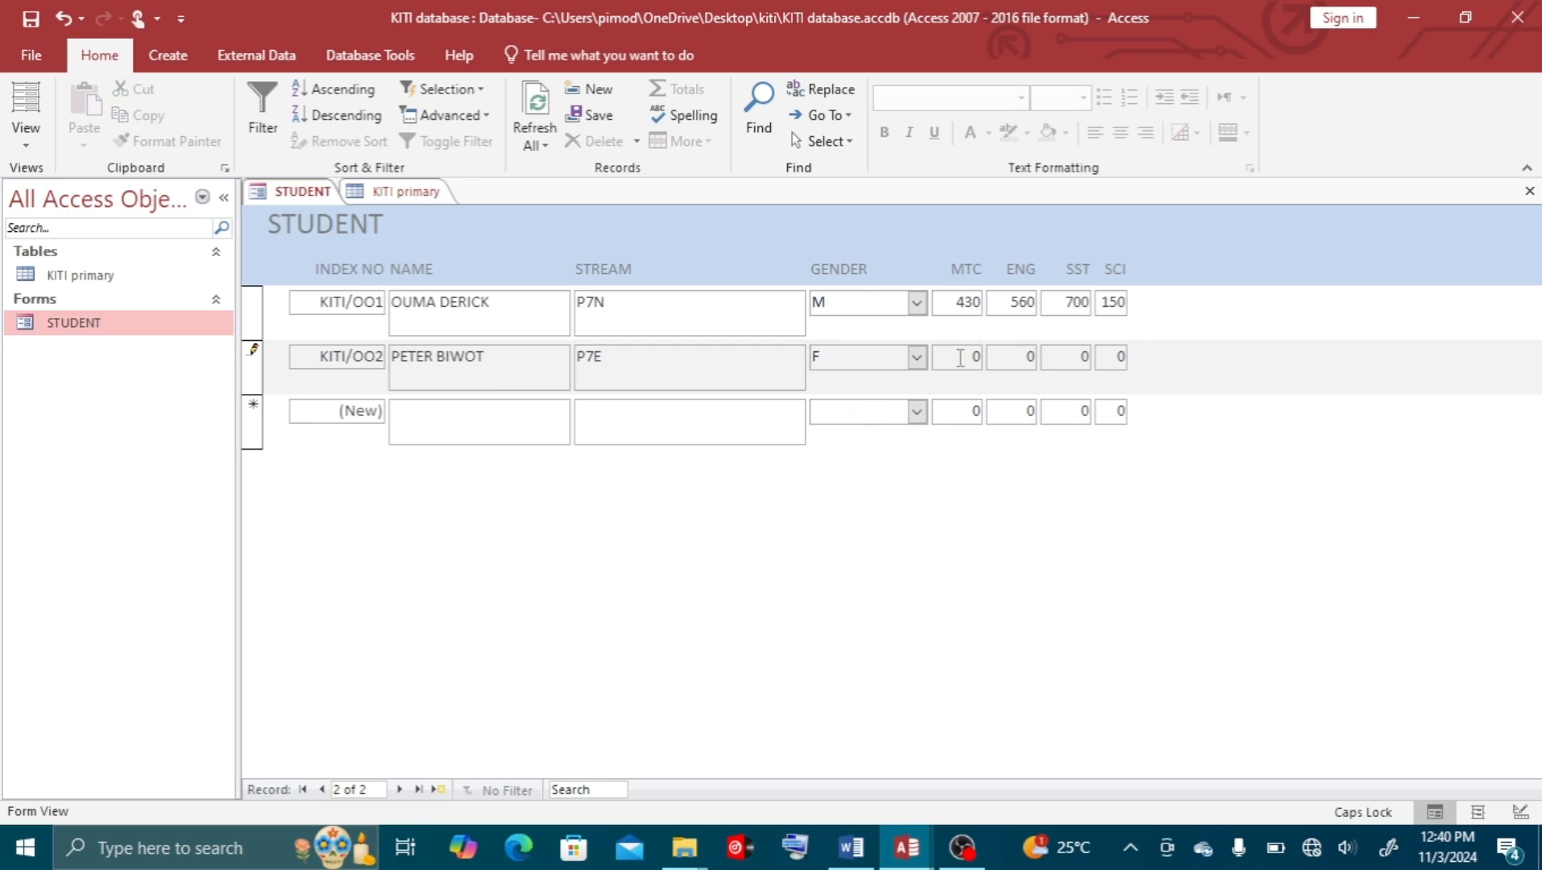
text(52)
click(1019, 358)
text(65)
click(1078, 359)
key(Delete)
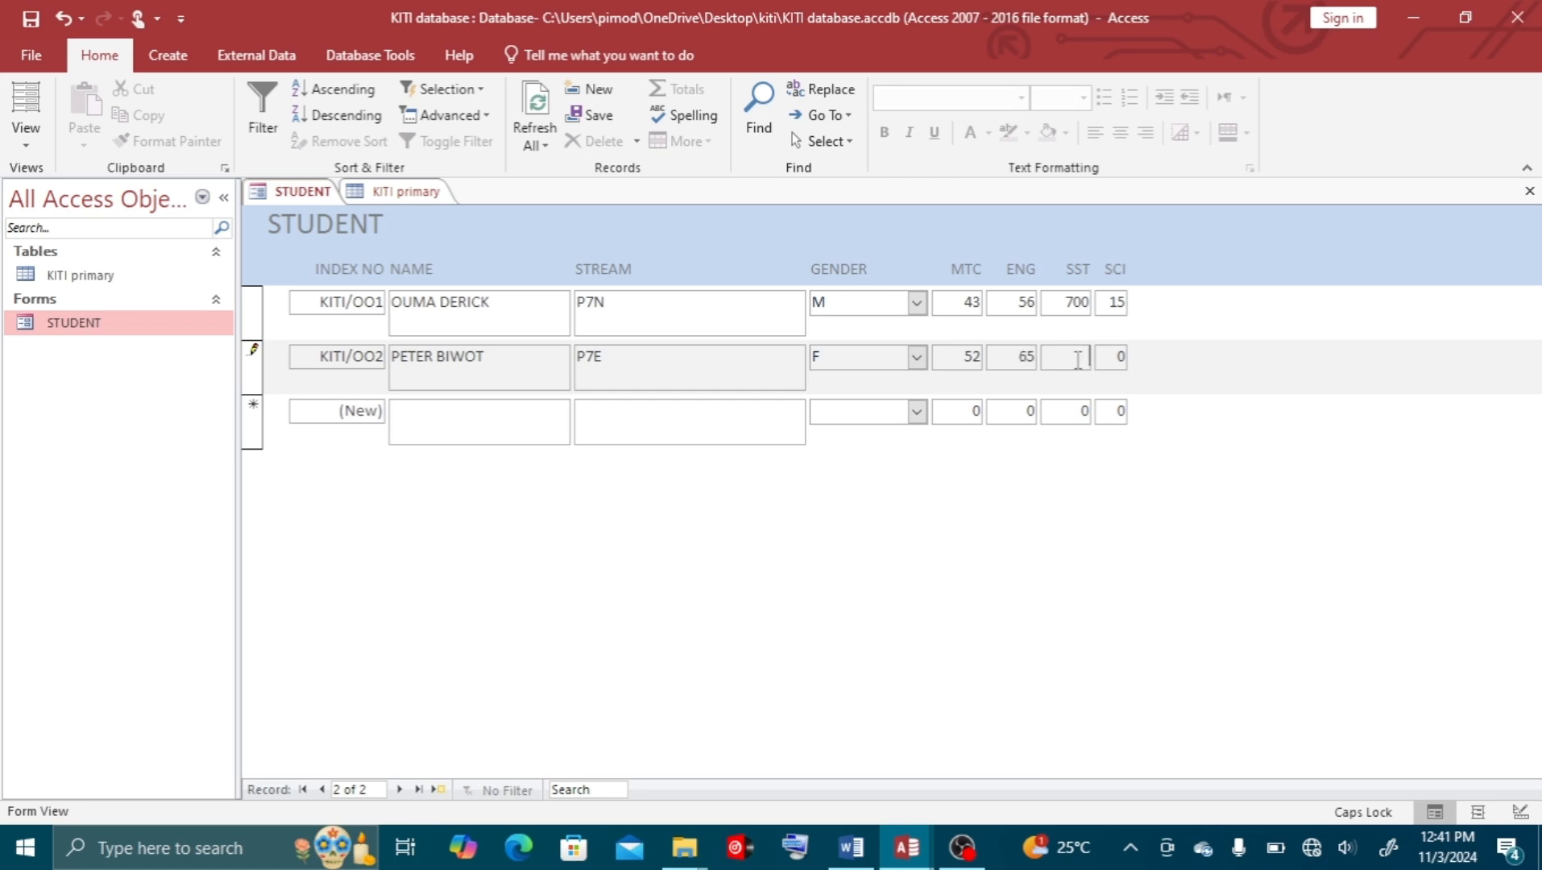
text(77)
click(1117, 356)
key(Delete)
text(61)
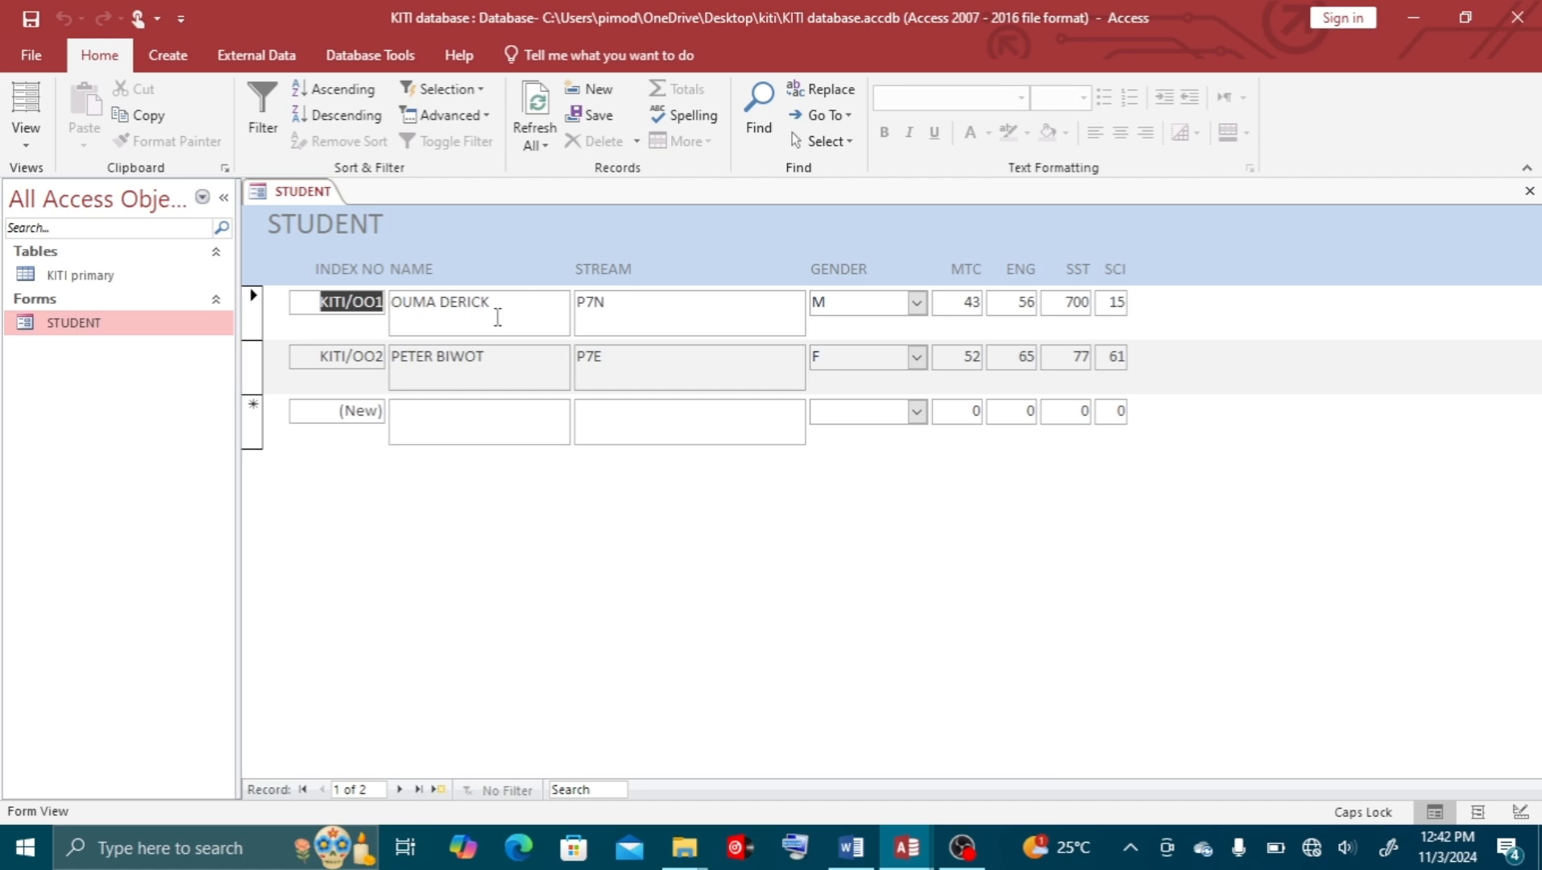
Close the STUDENT form, view the entered records in the KITI primary table, close the table and reopen the form
click(634, 326)
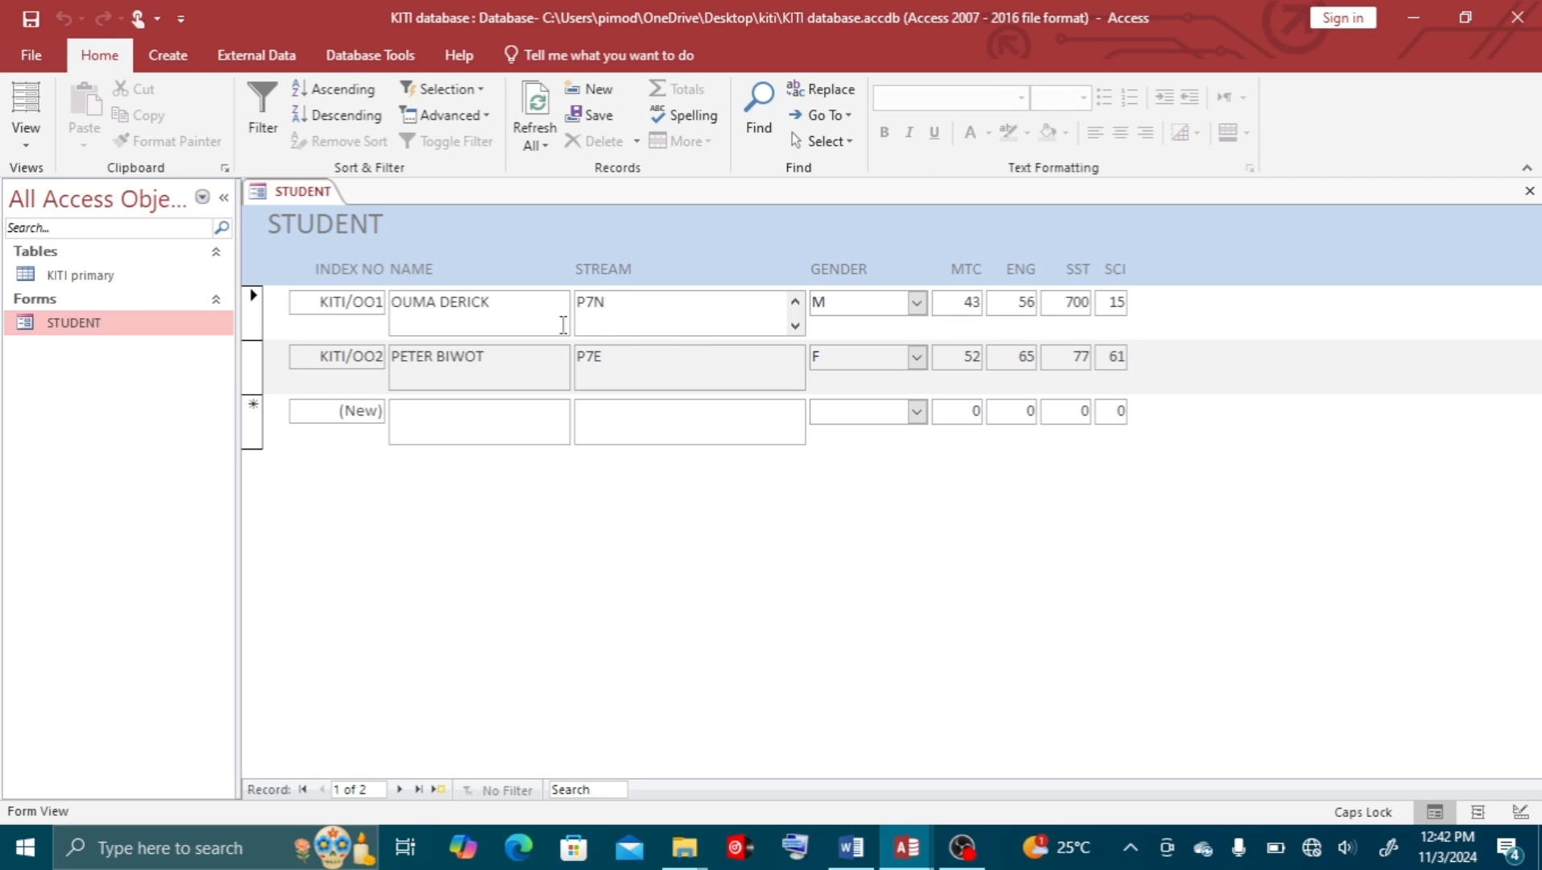
click(523, 445)
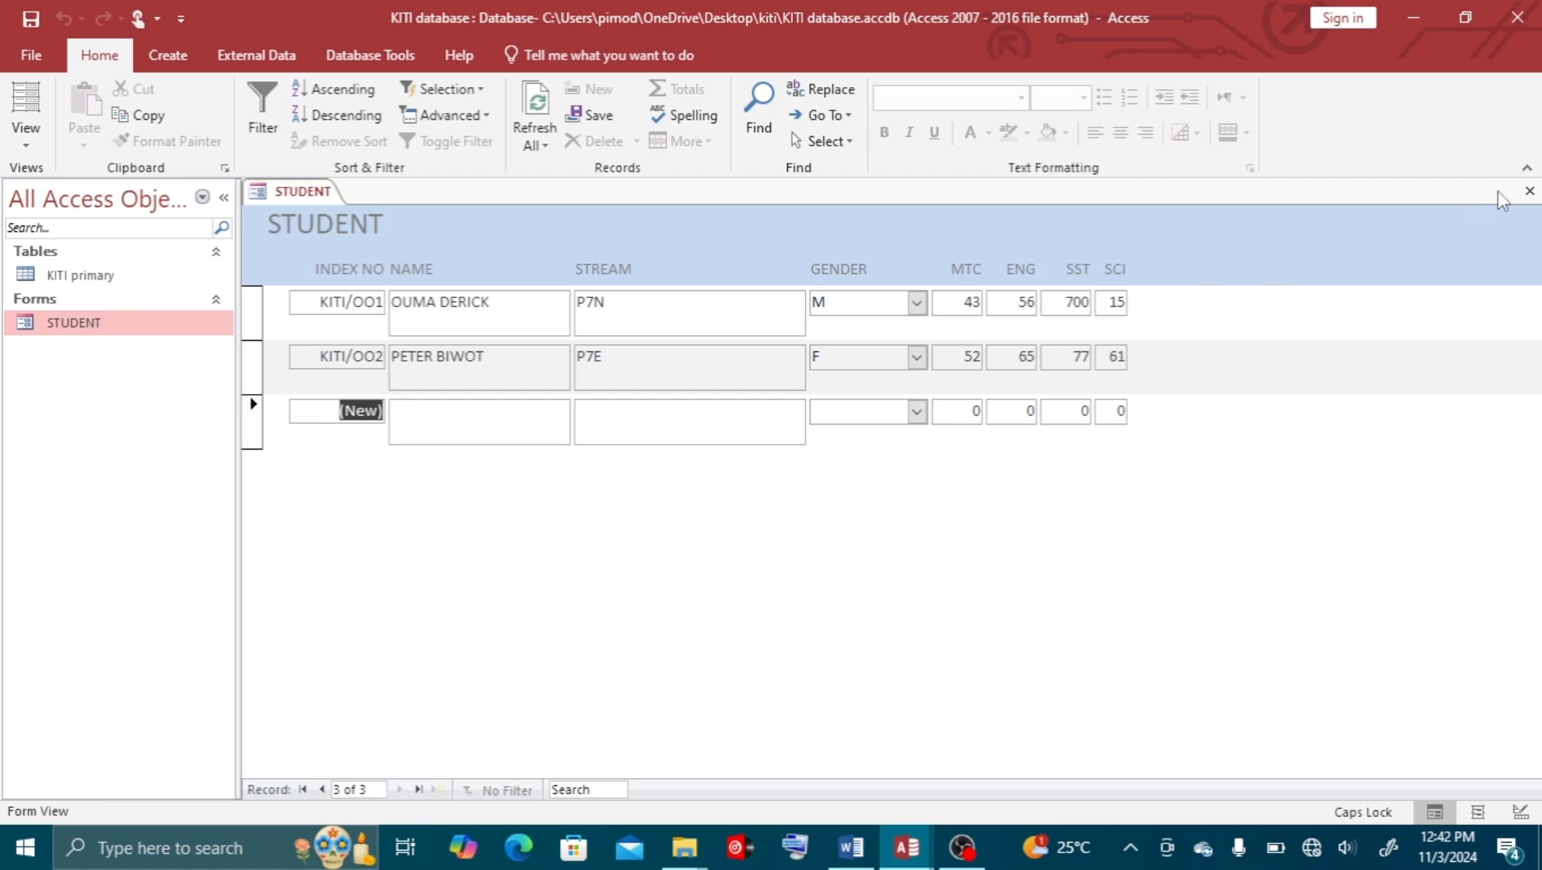
click(1527, 193)
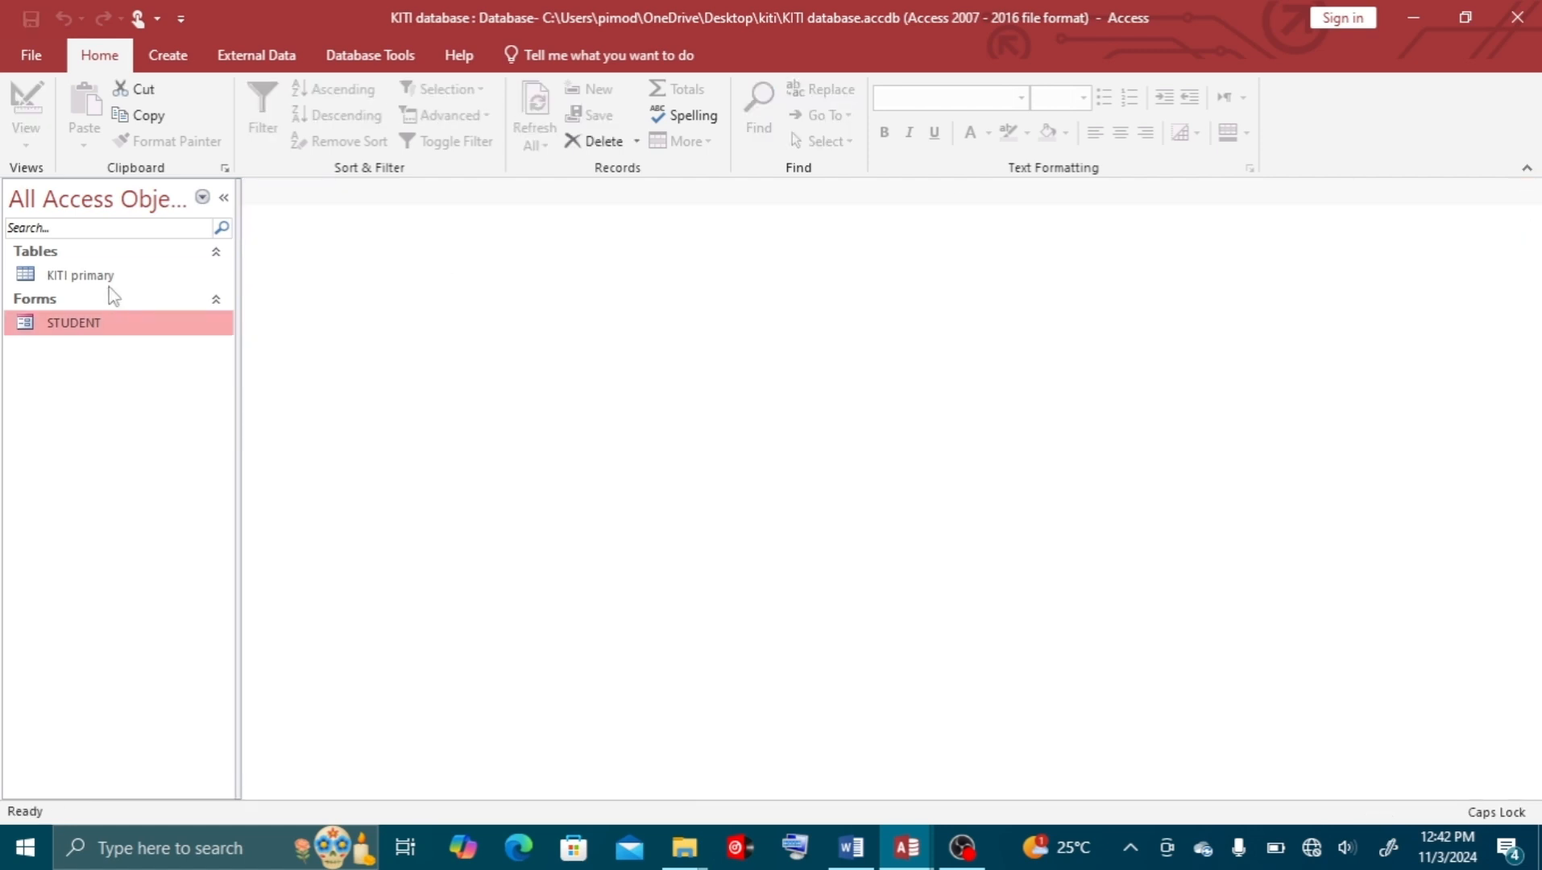
double_click(81, 276)
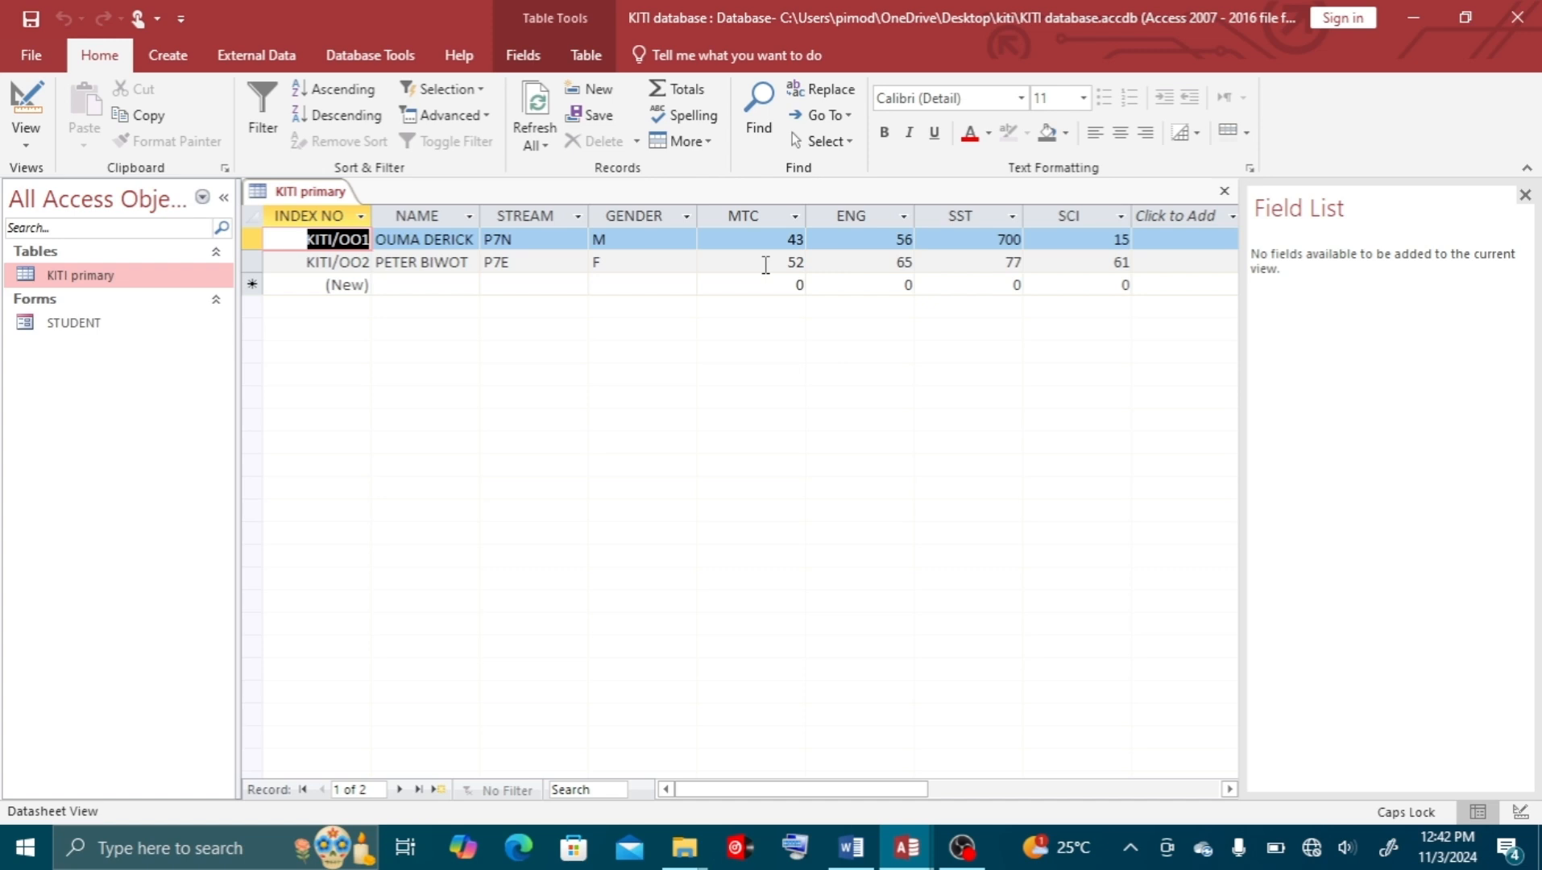
click(1224, 191)
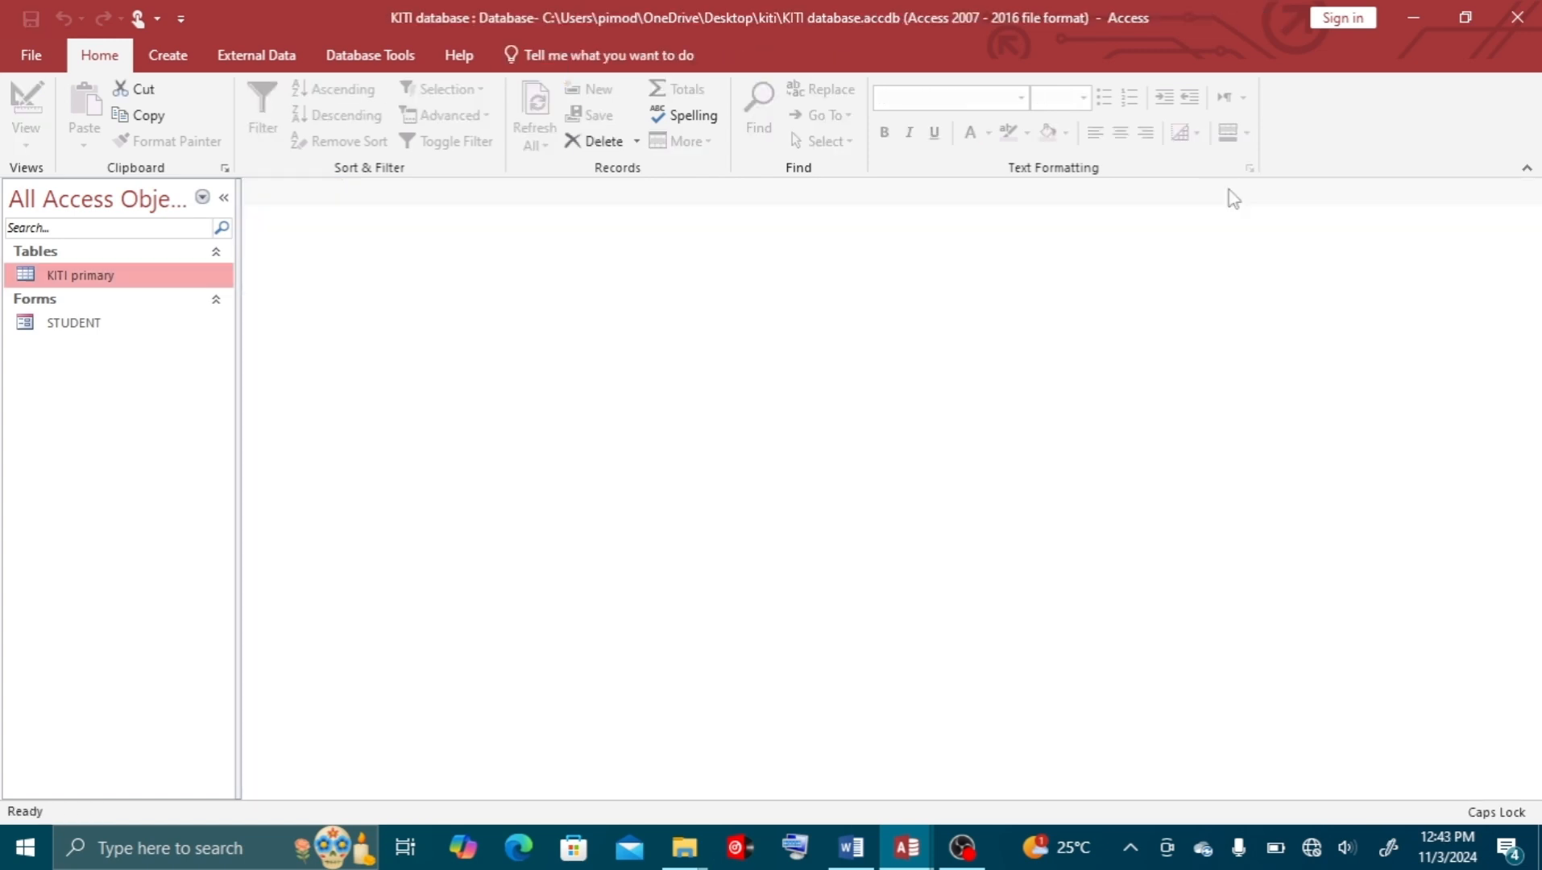
double_click(65, 323)
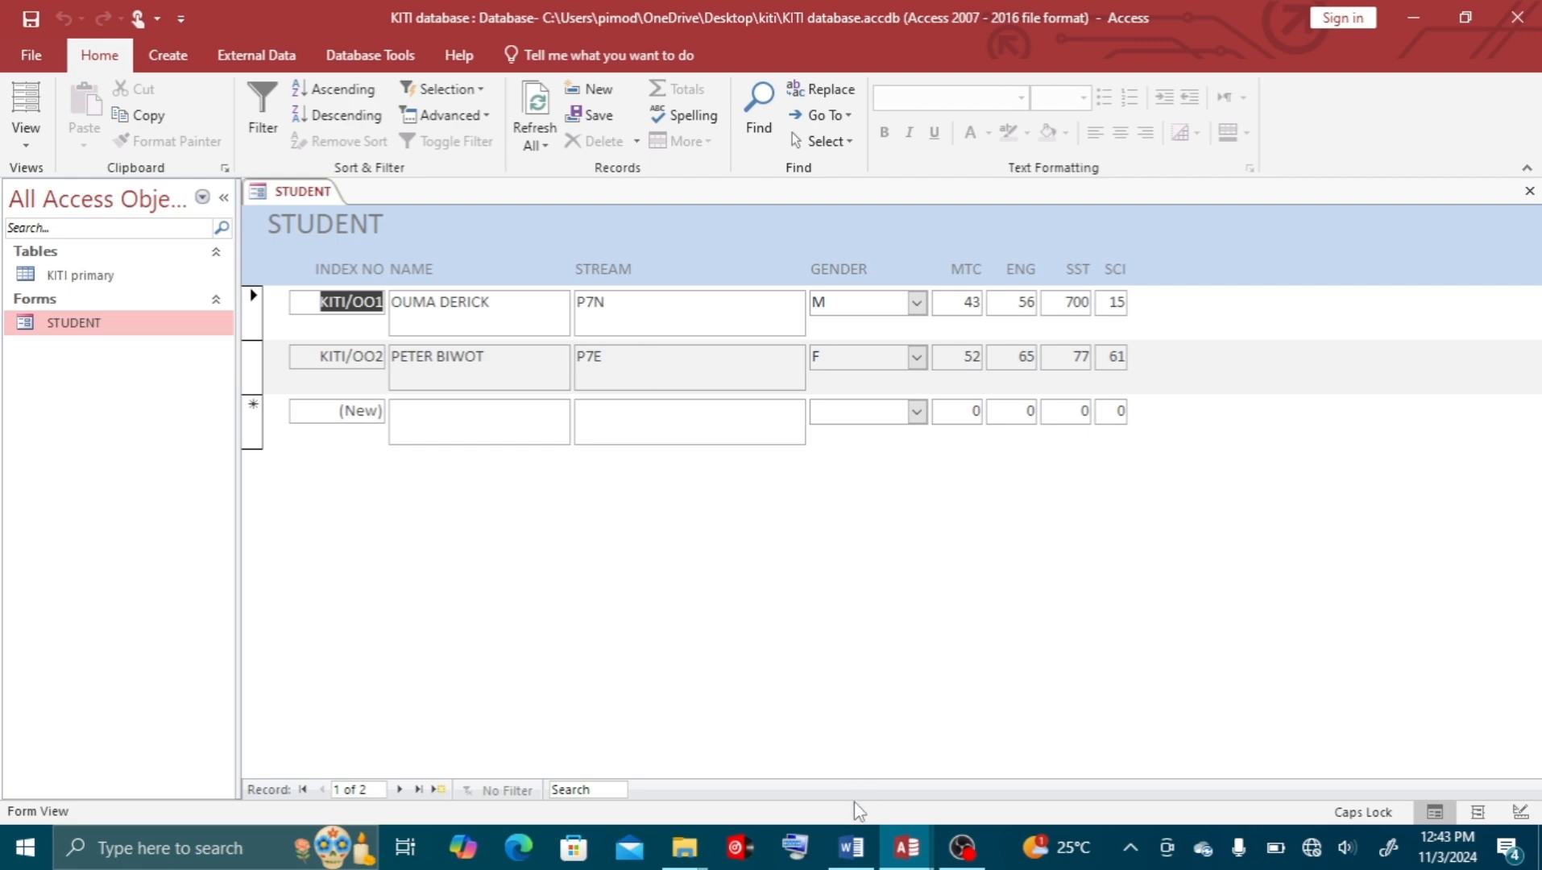
Check the student data in the Word document against the STUDENTS form of the KITI database in Access
click(850, 847)
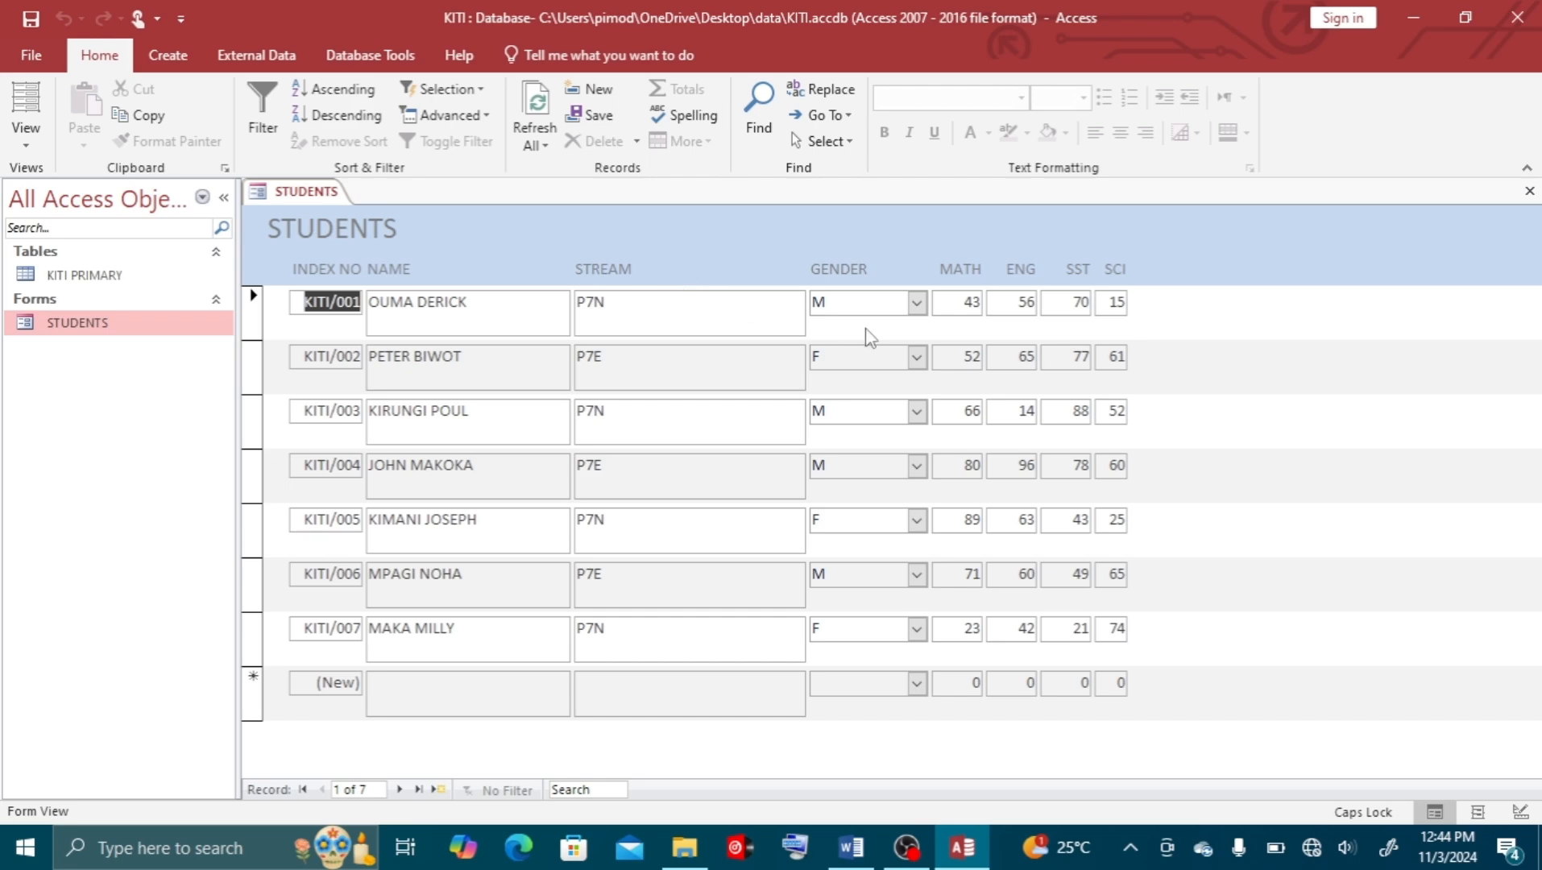
click(851, 847)
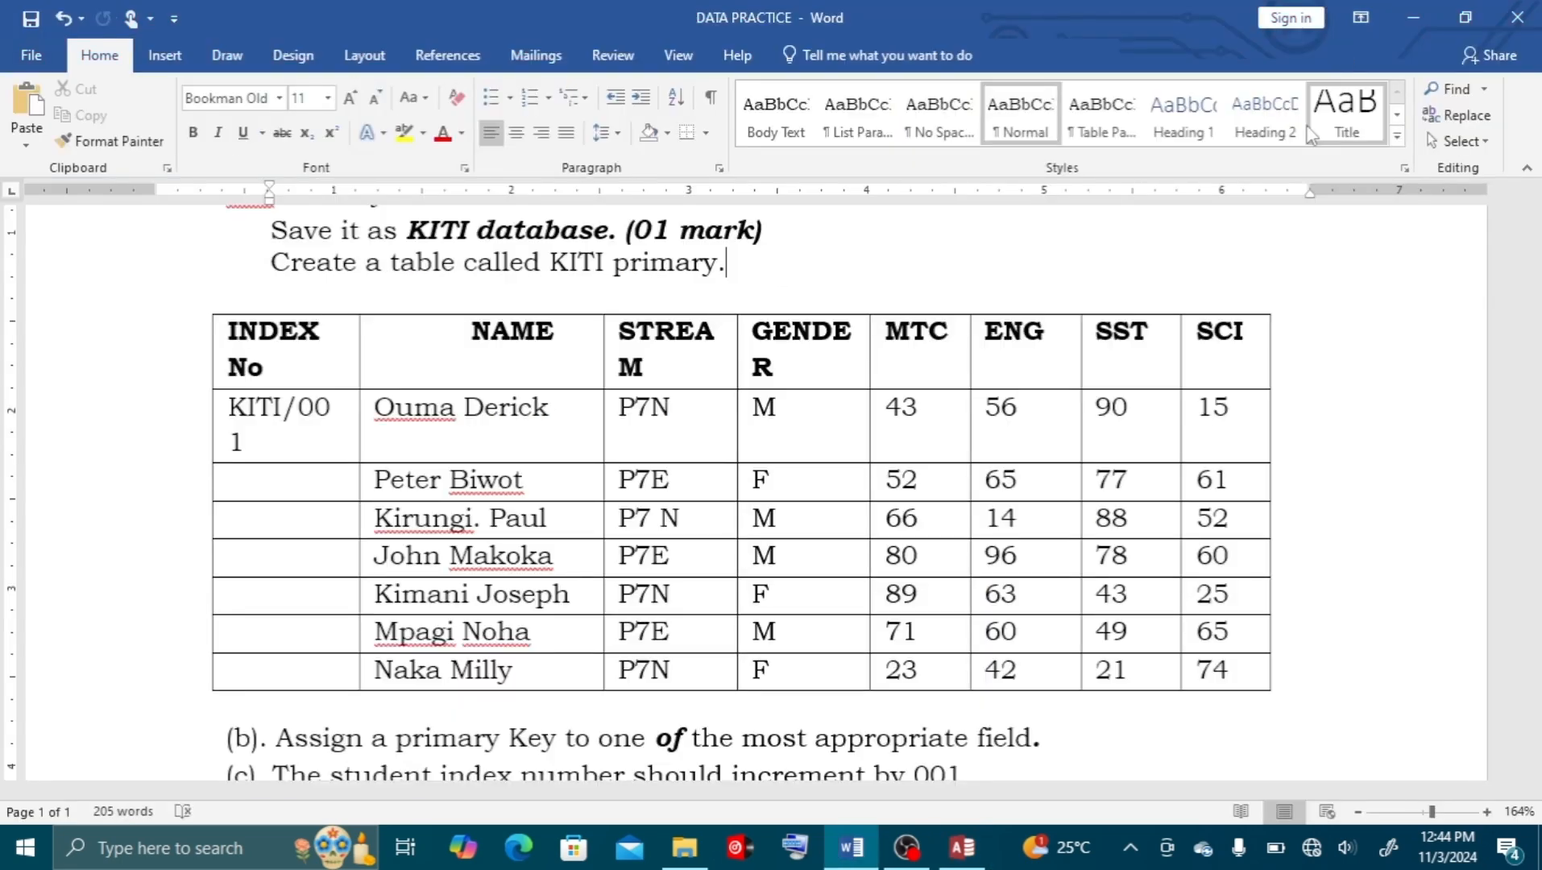
click(1409, 20)
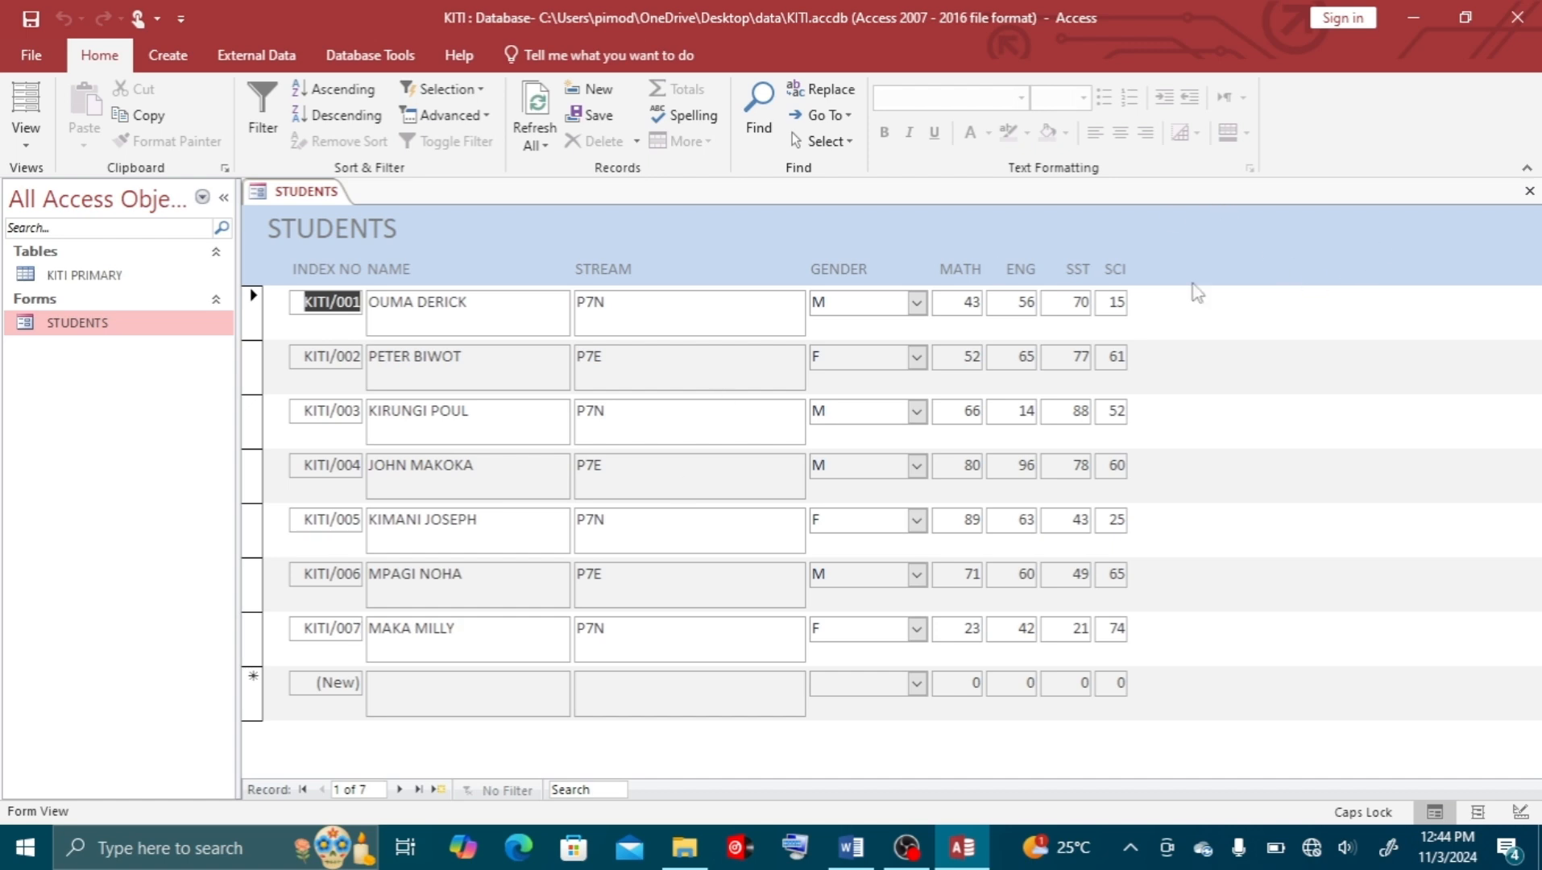
Close the STUDENTS form, view the records in the KITI PRIMARY table and close the table
click(1529, 193)
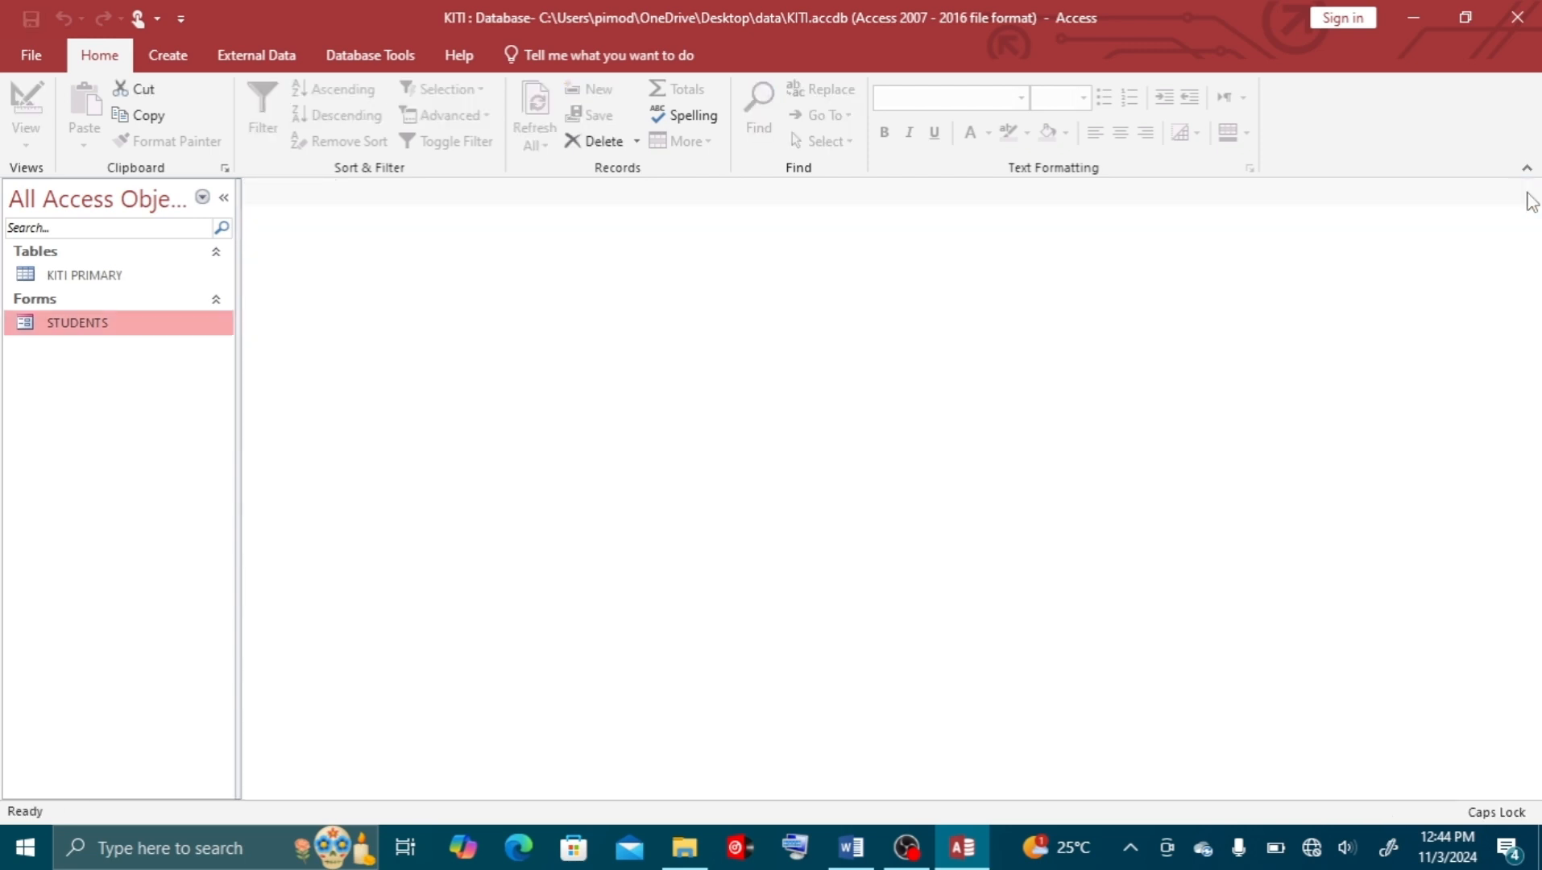
double_click(66, 274)
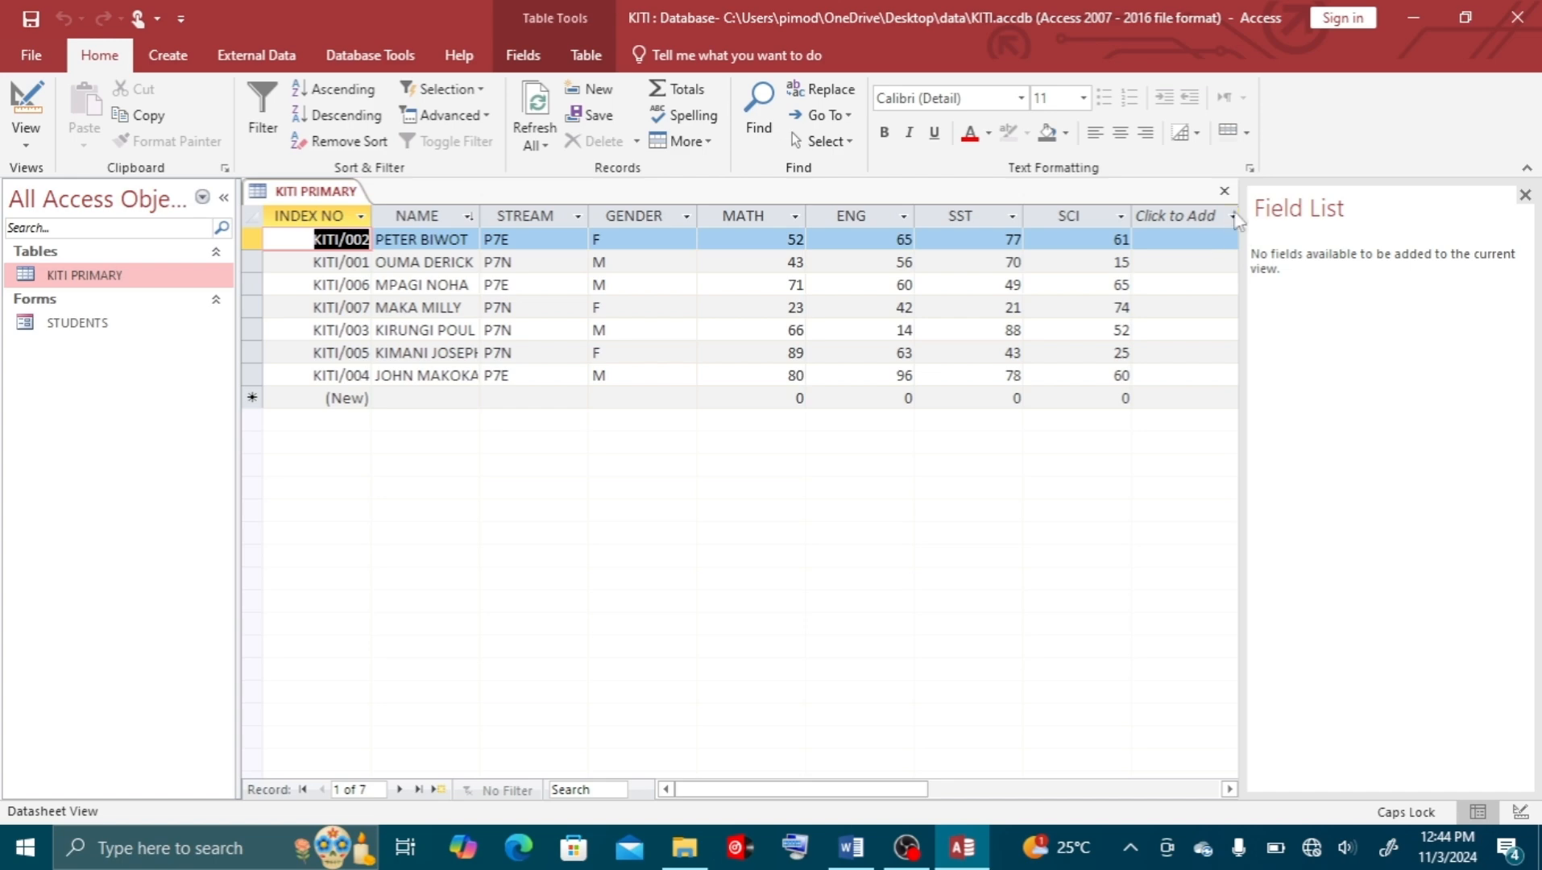
click(1224, 191)
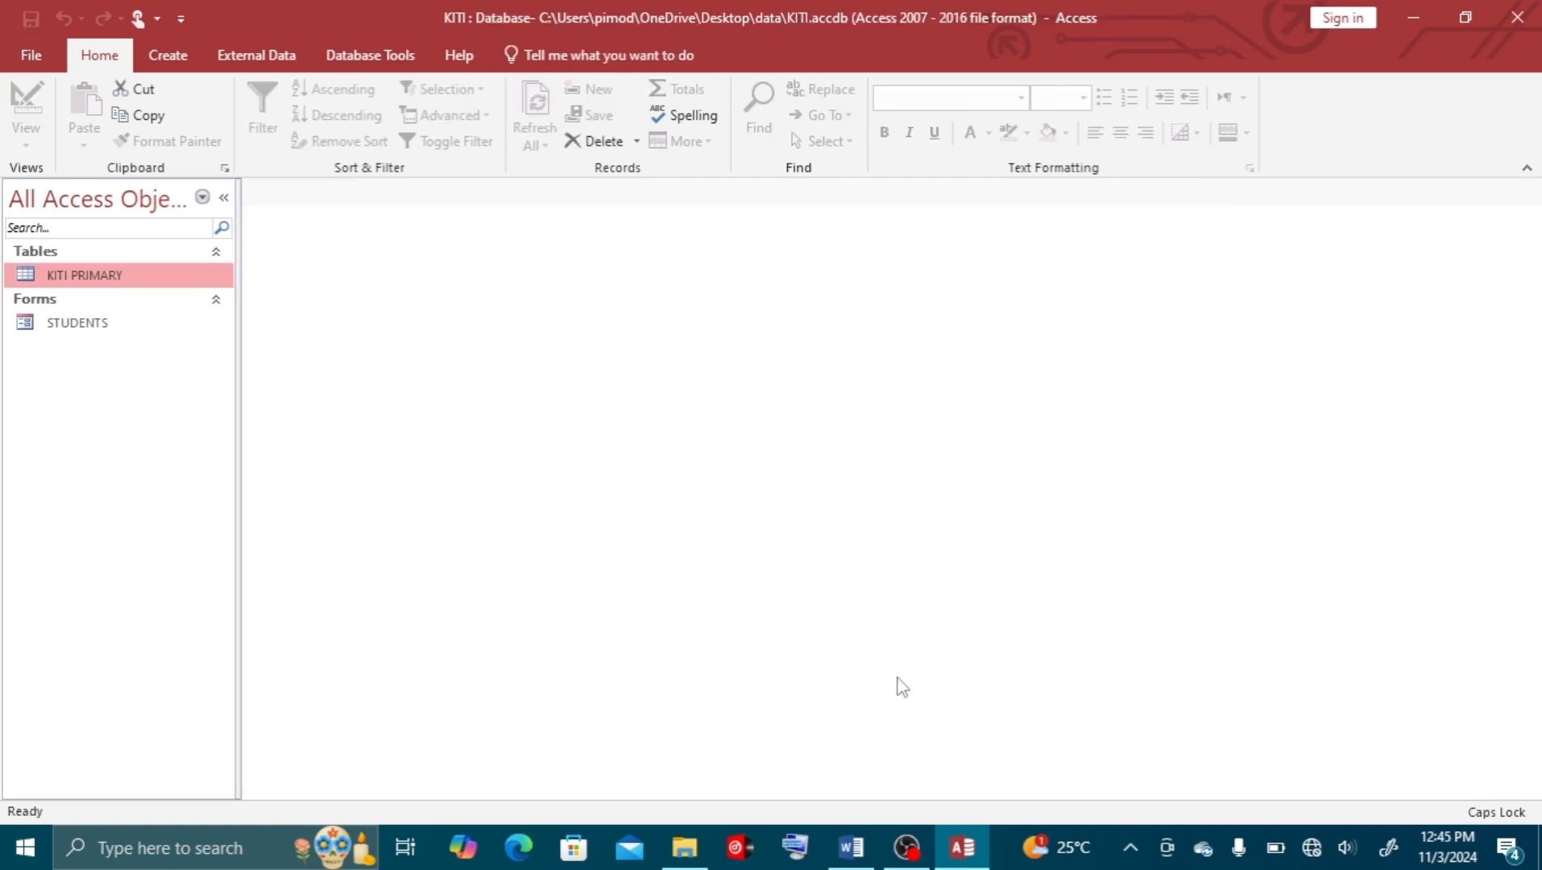
Read the total marks and Scores query questions in the Word document and return to the KITI database in Access
click(854, 846)
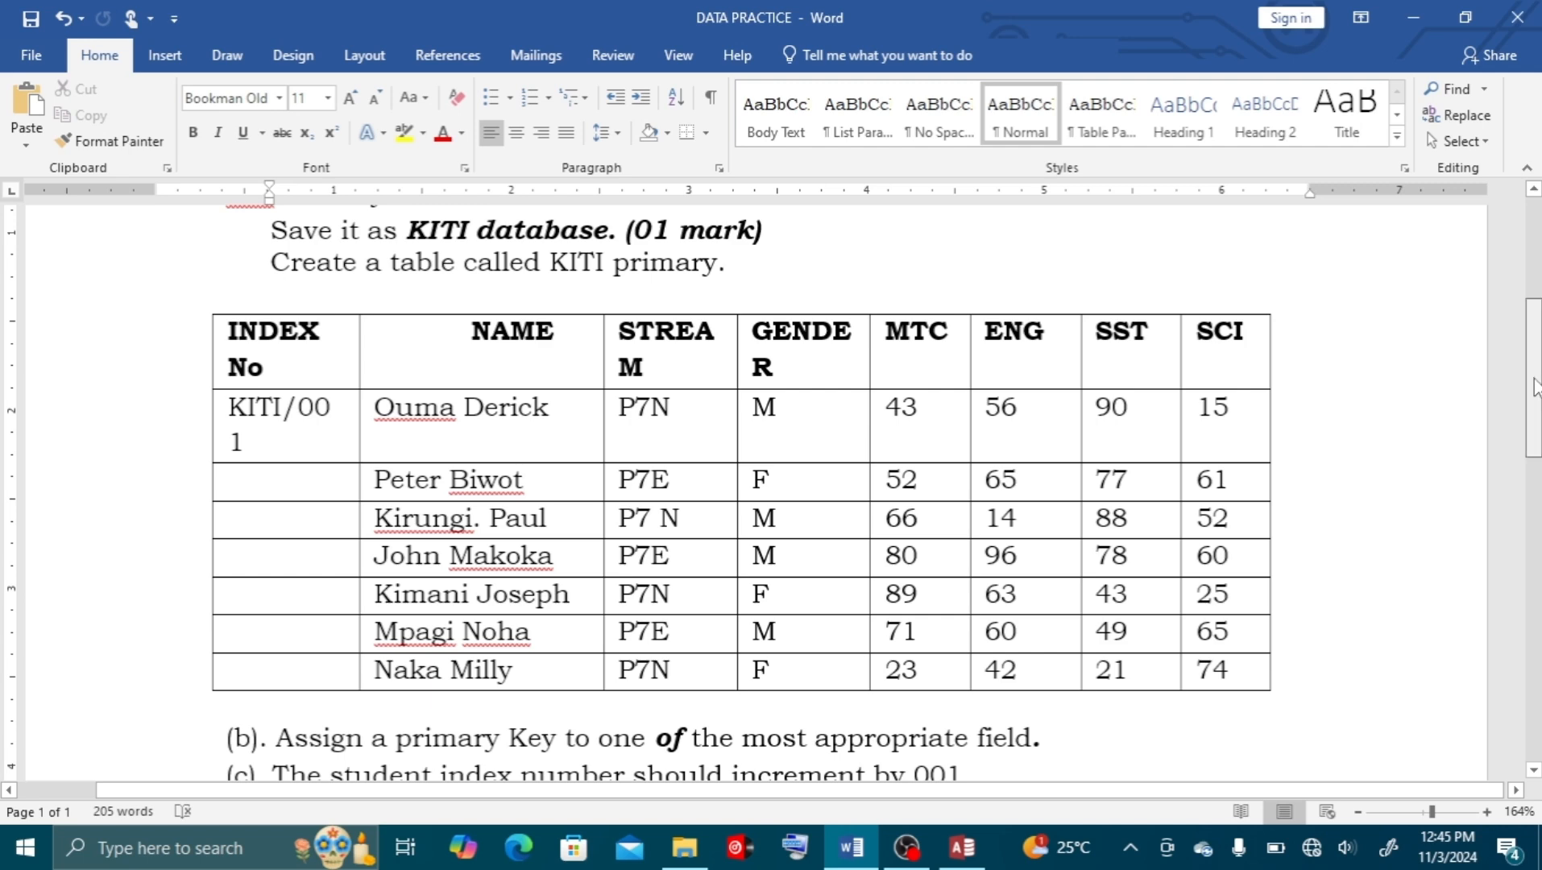
scroll(1535, 386, down, 5)
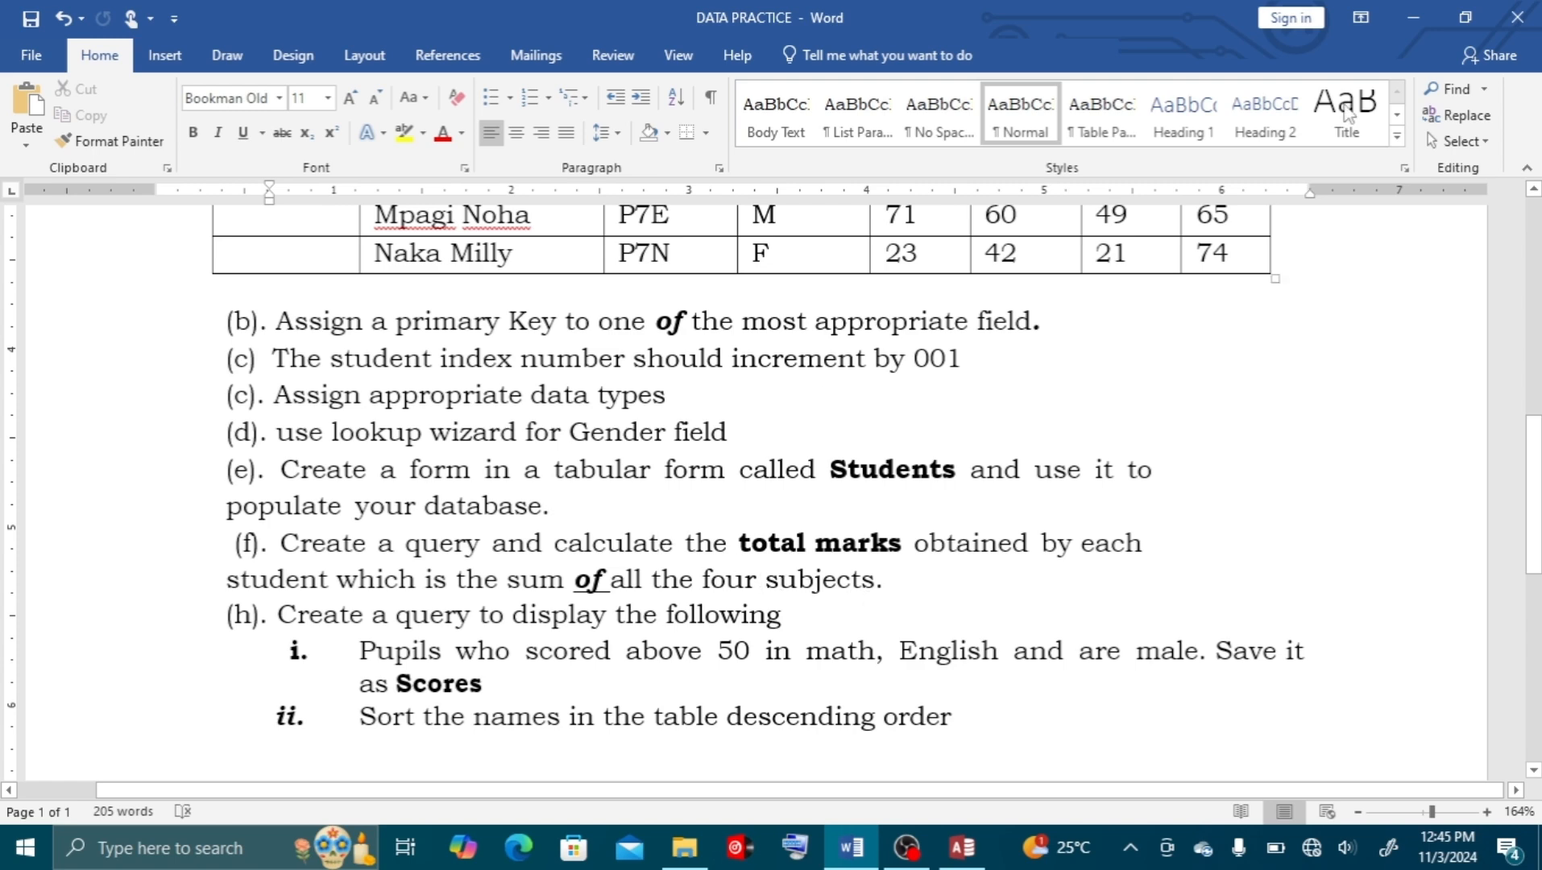
click(962, 848)
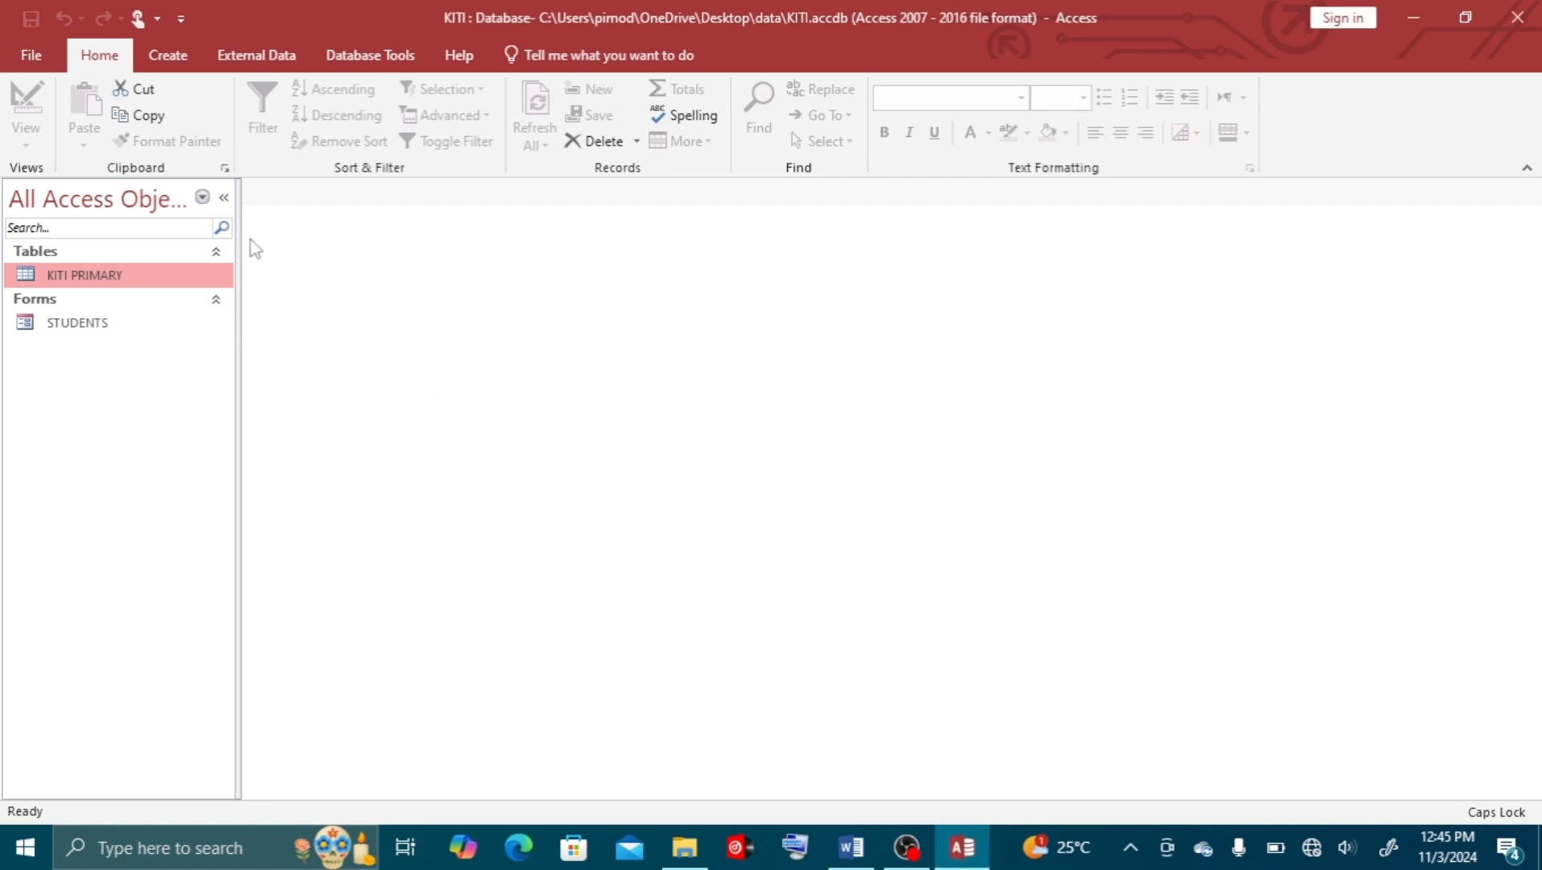
Create a query in design view from the KITI PRIMARY table and add all its fields, INDEX NO to SCI, to the grid
click(174, 62)
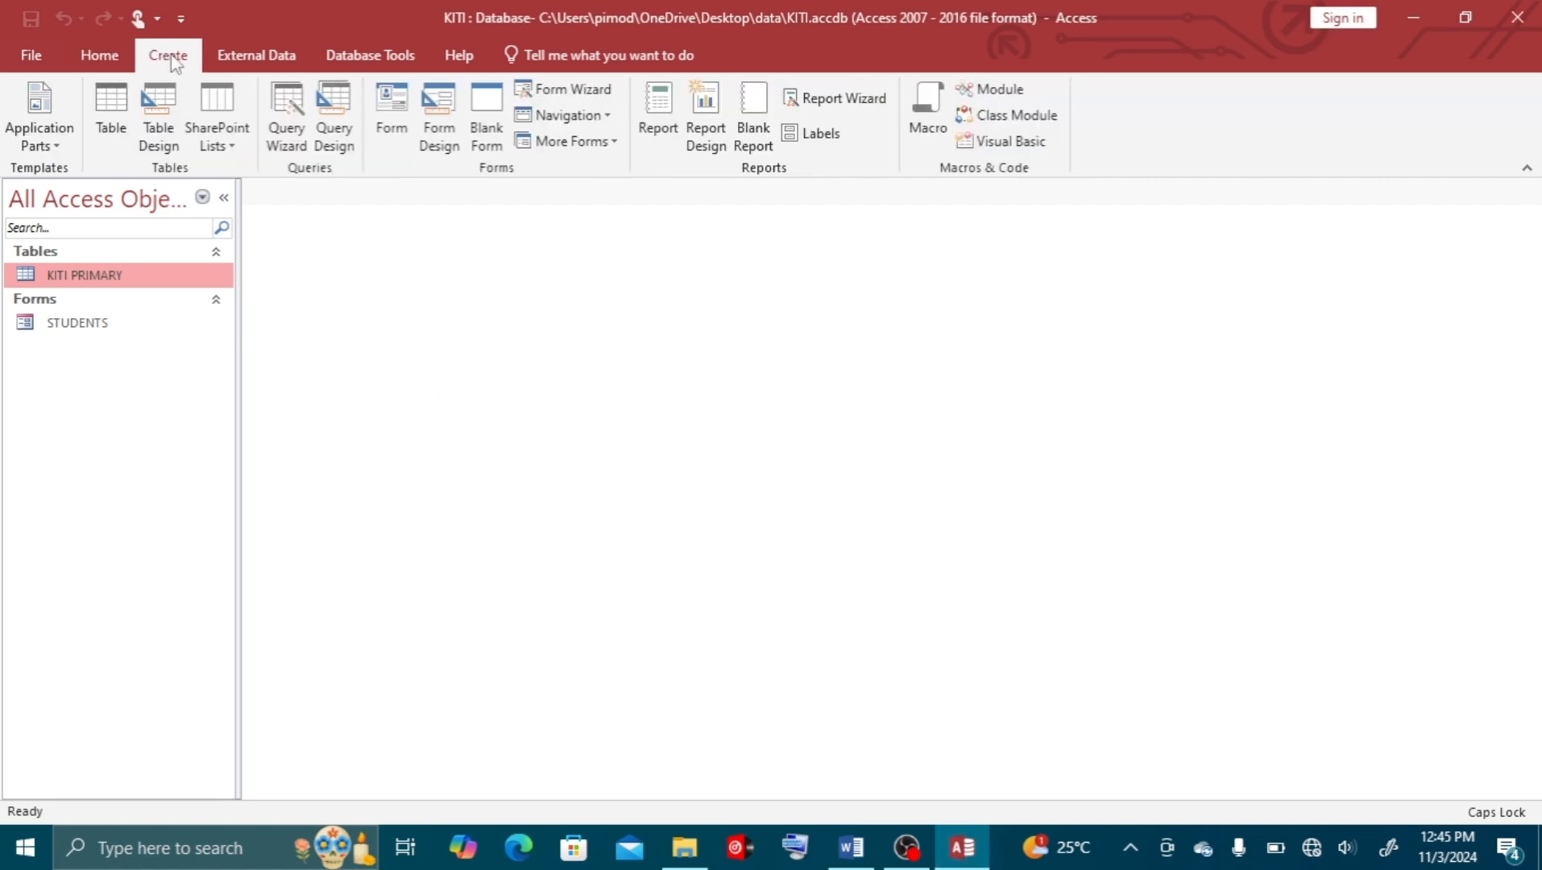
click(336, 118)
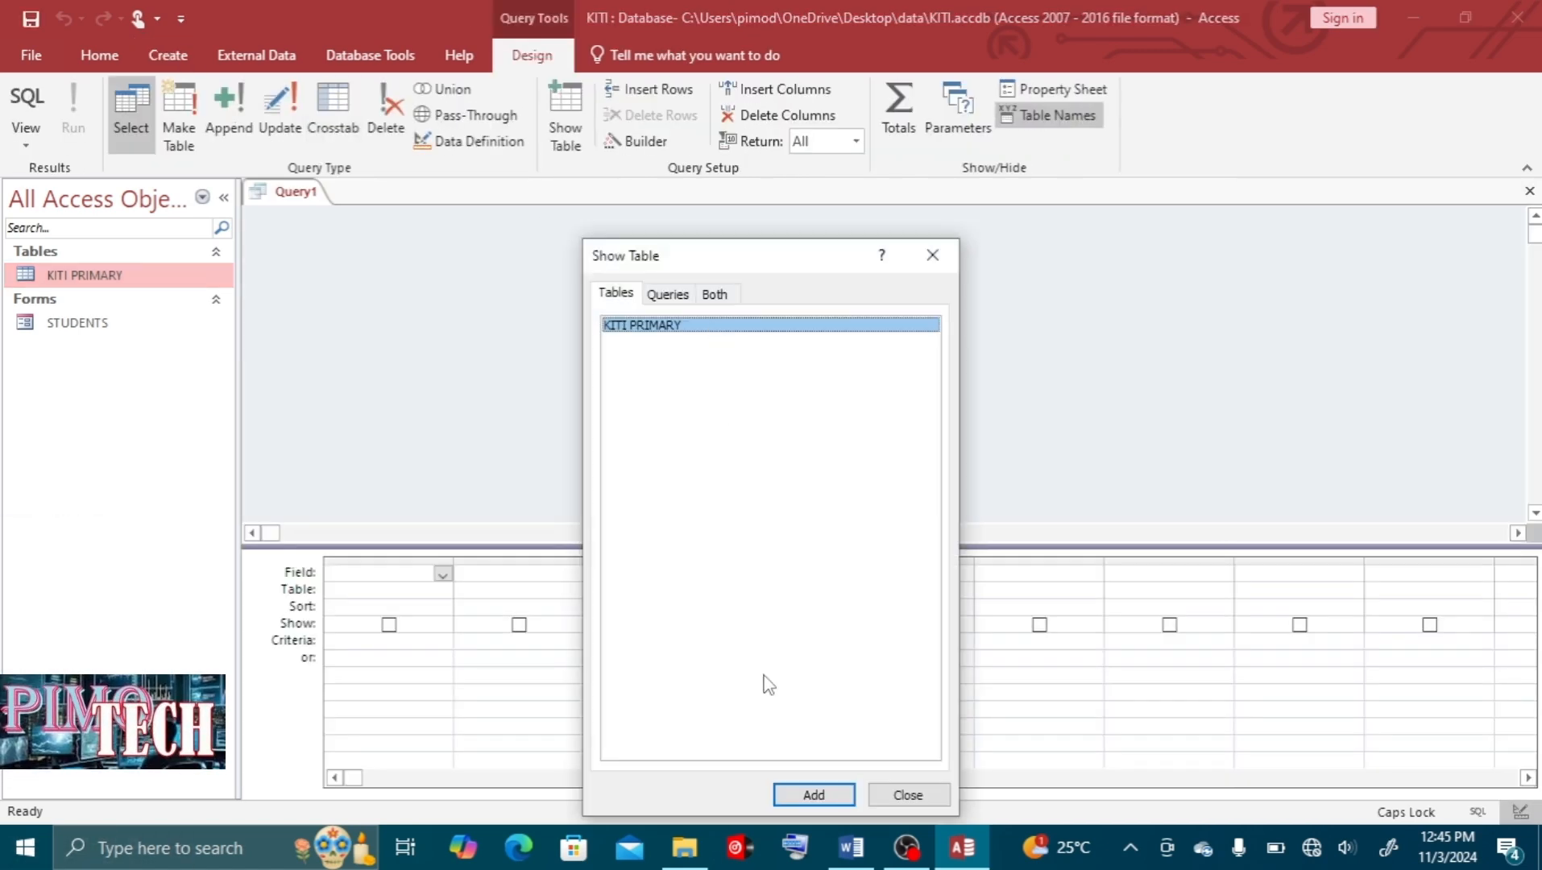
click(829, 791)
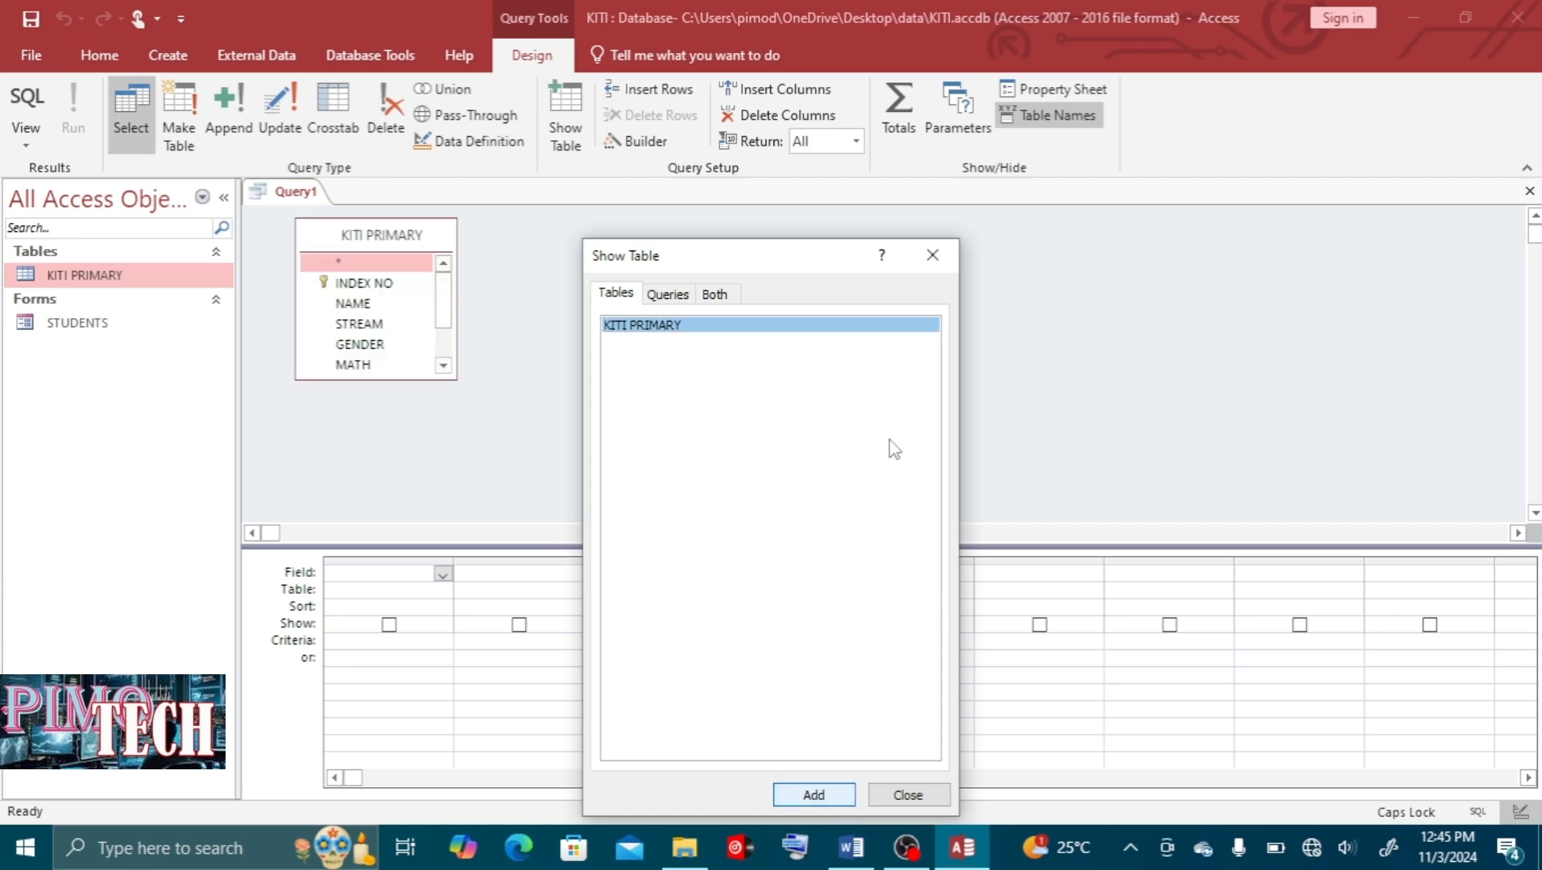
click(932, 255)
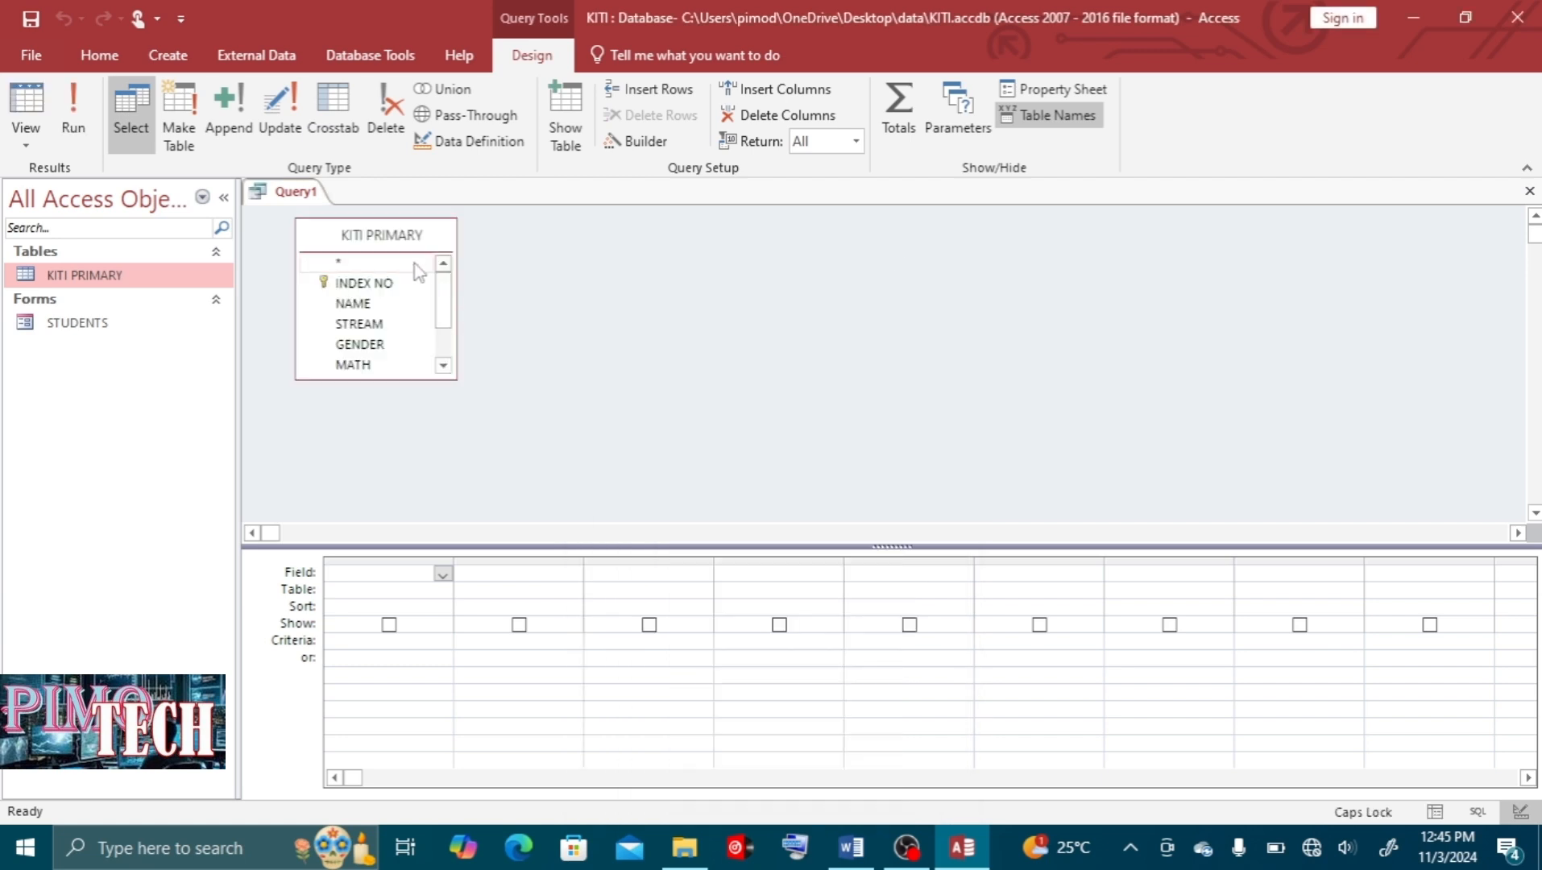
double_click(390, 240)
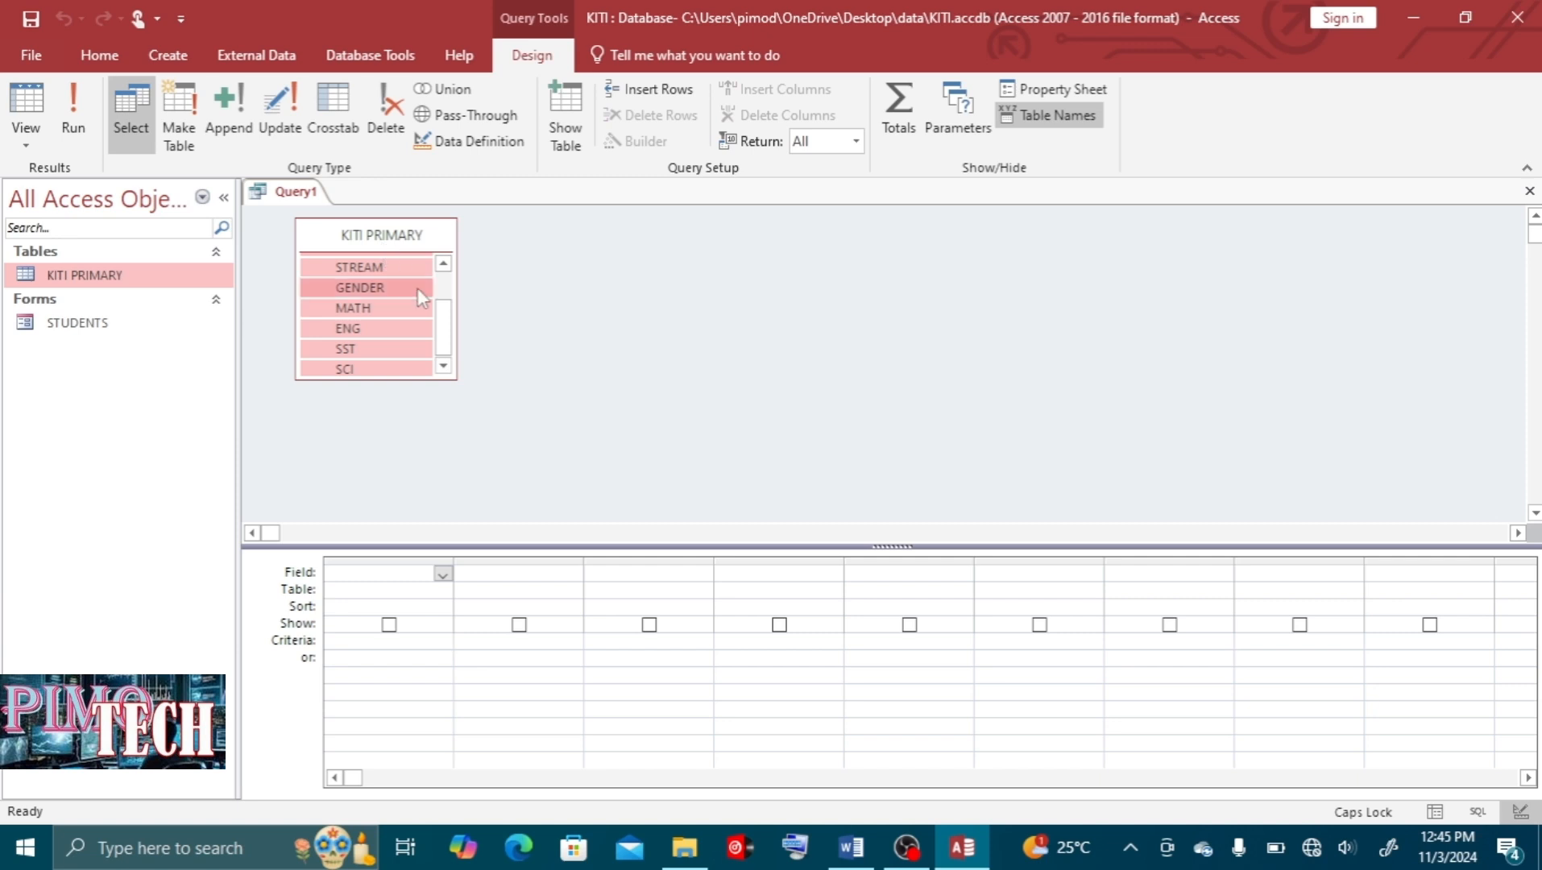
drag(446, 325, 445, 294)
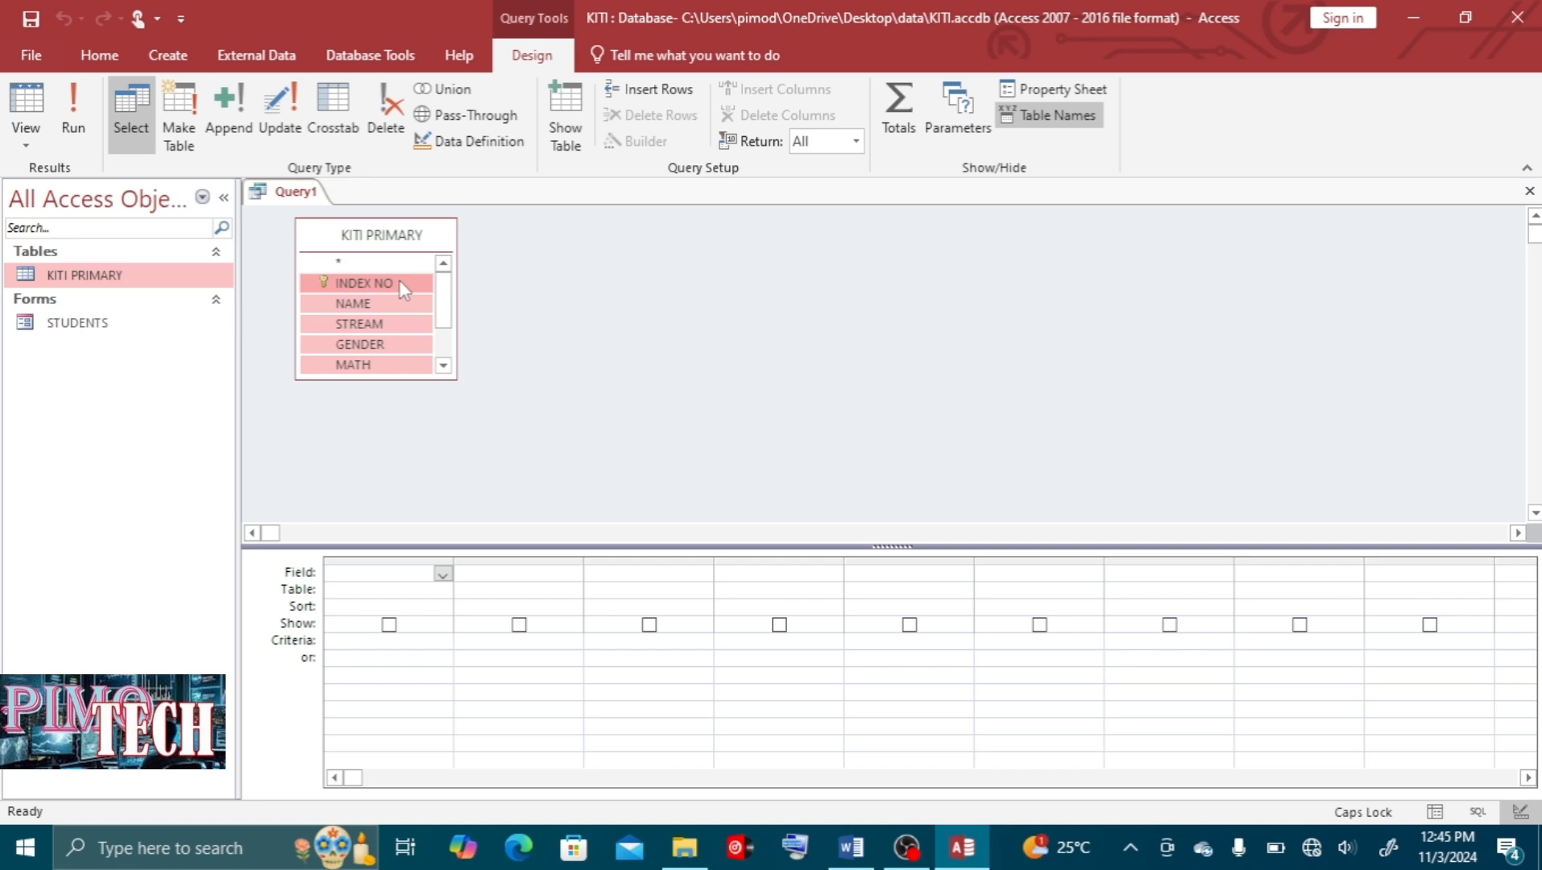
drag(399, 282, 403, 587)
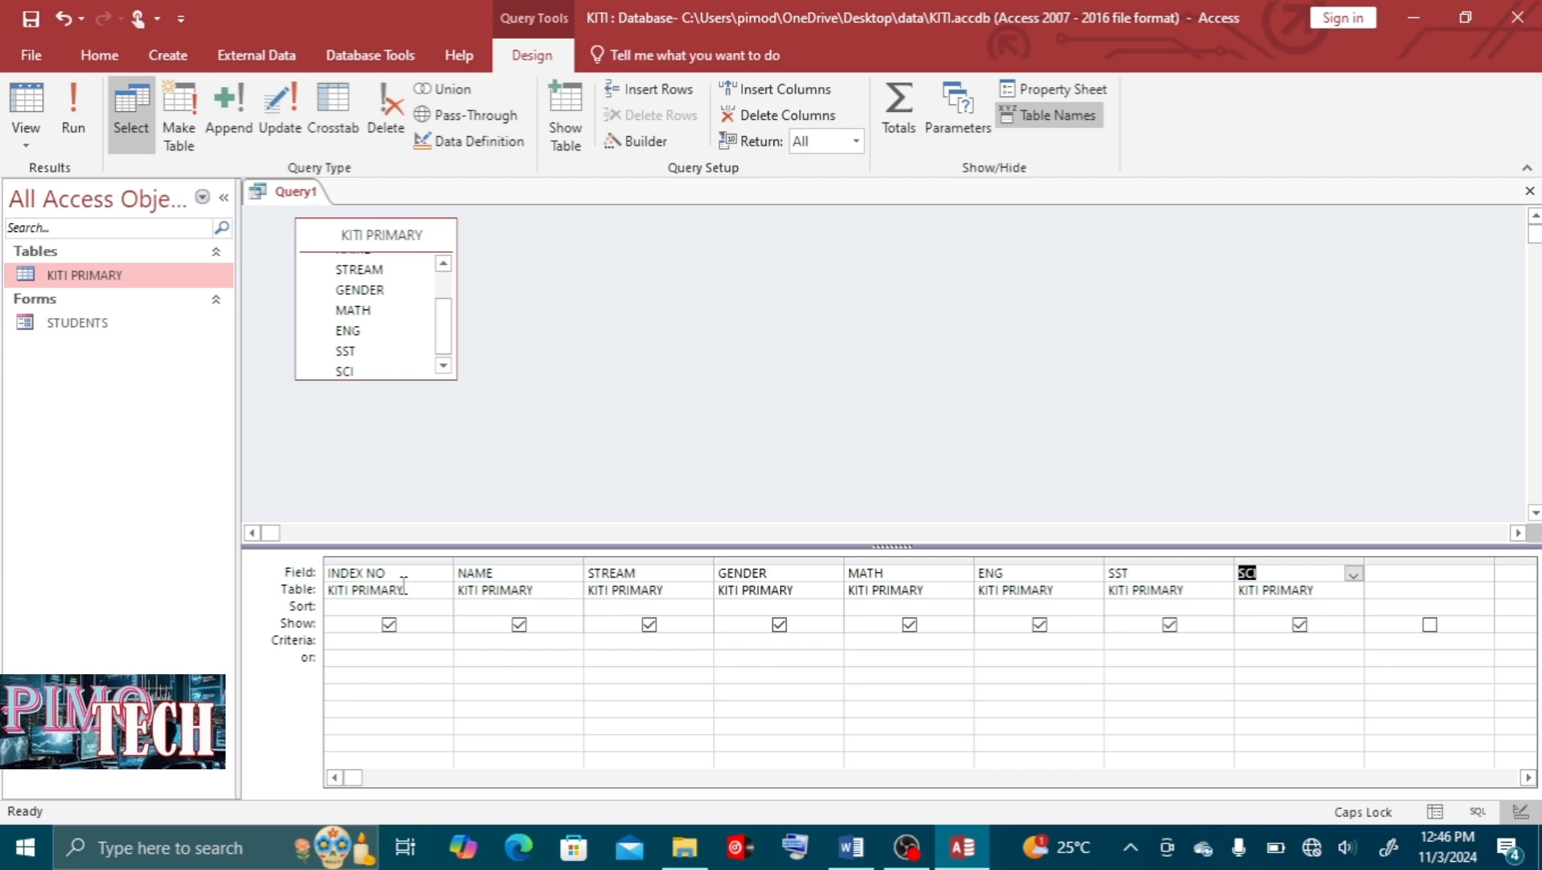
Open the Expression Builder for the empty column after SCI and start the calculated field with "TOTAL MARKS:"
click(1386, 572)
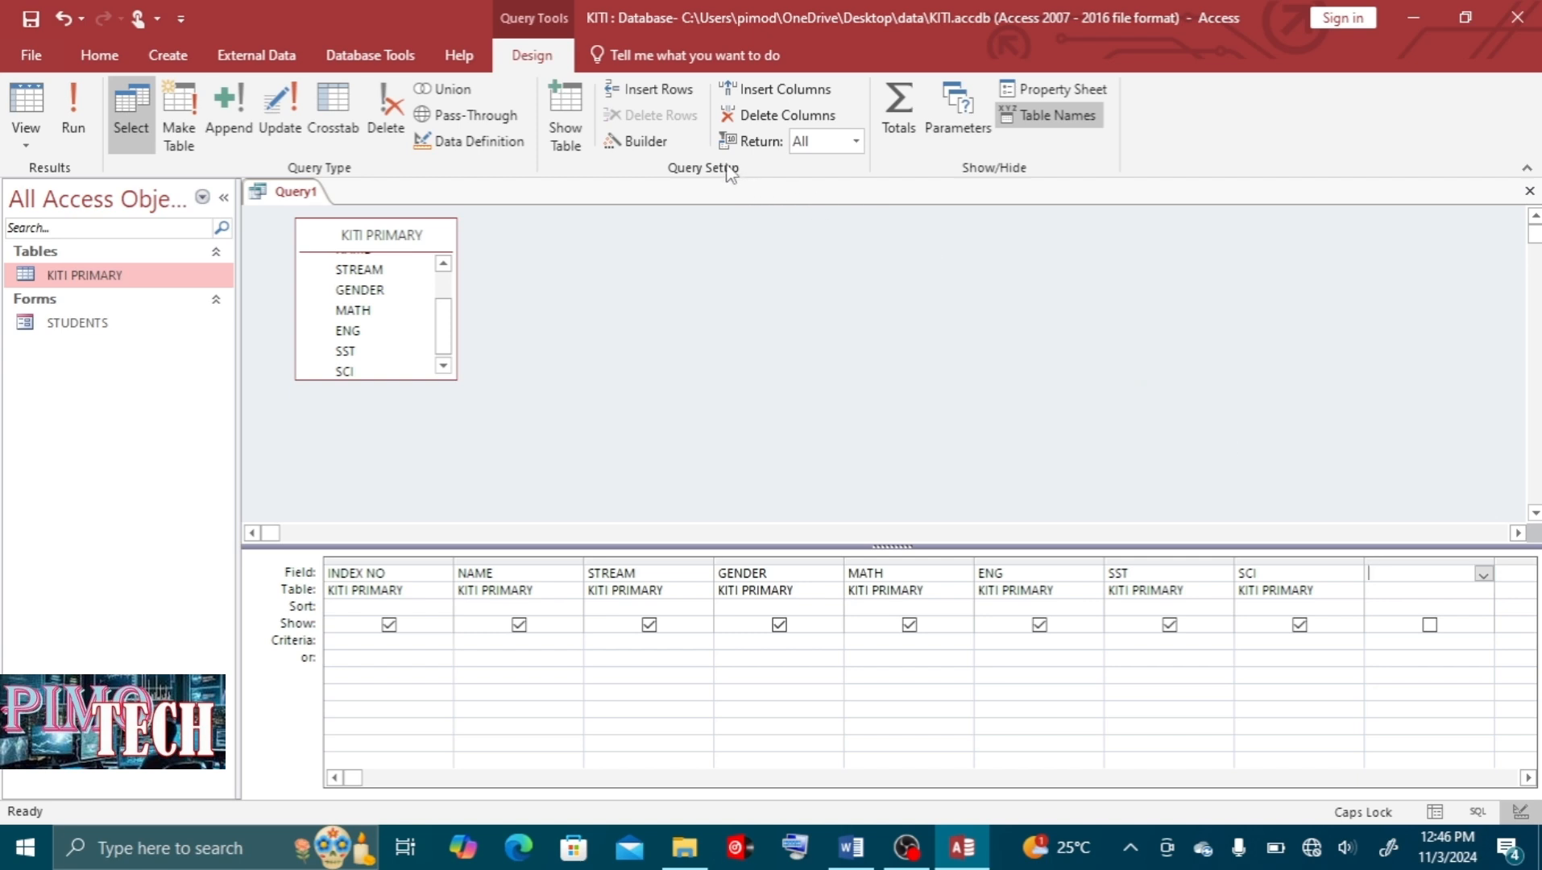
click(642, 142)
text(T)
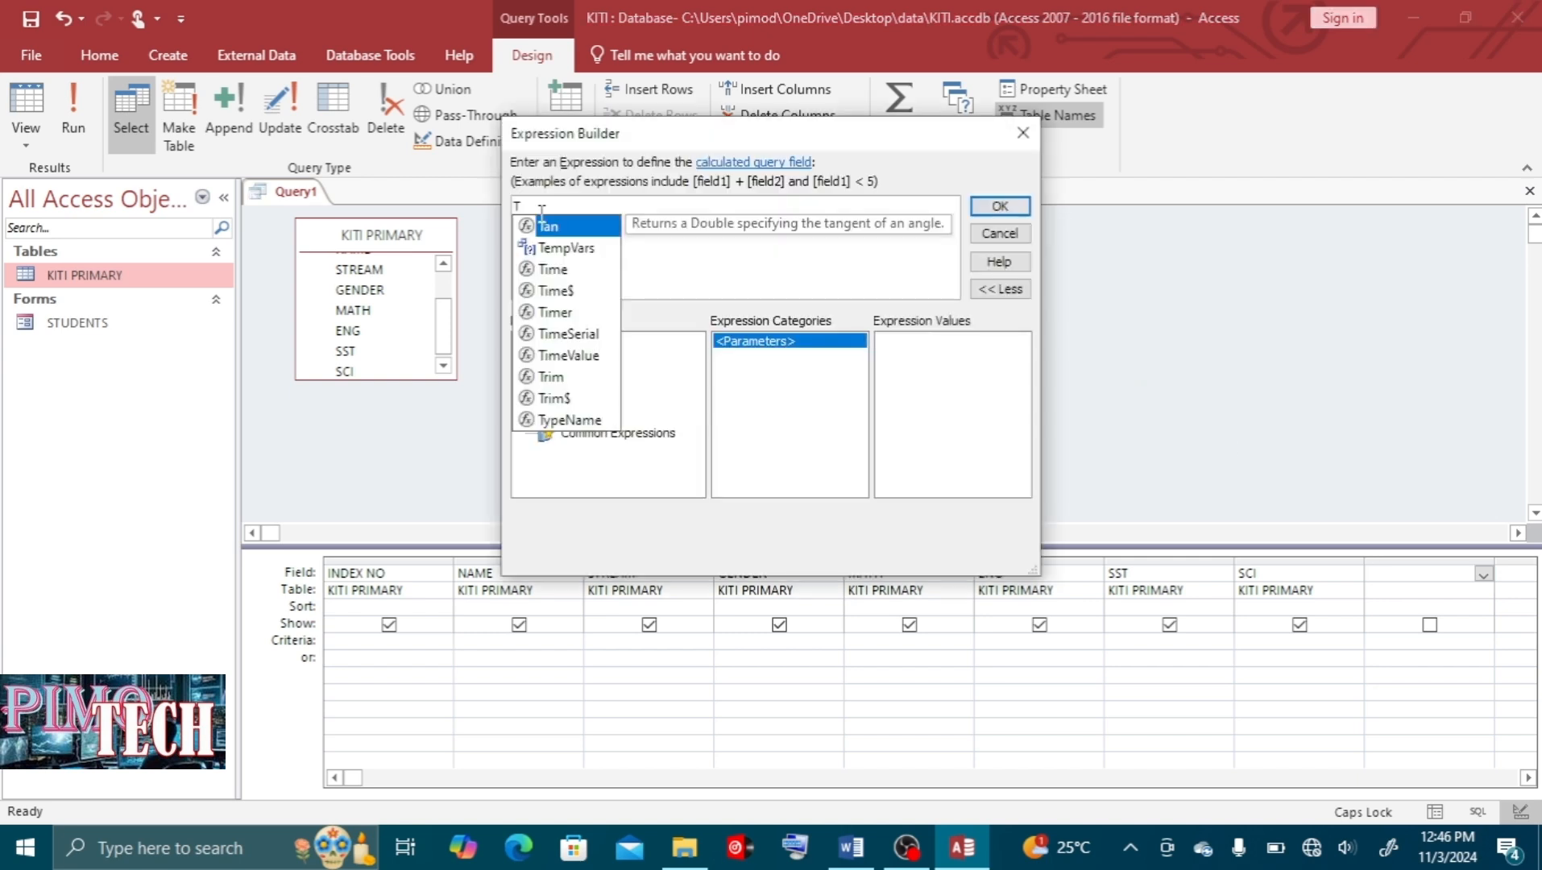
text(OTAL M)
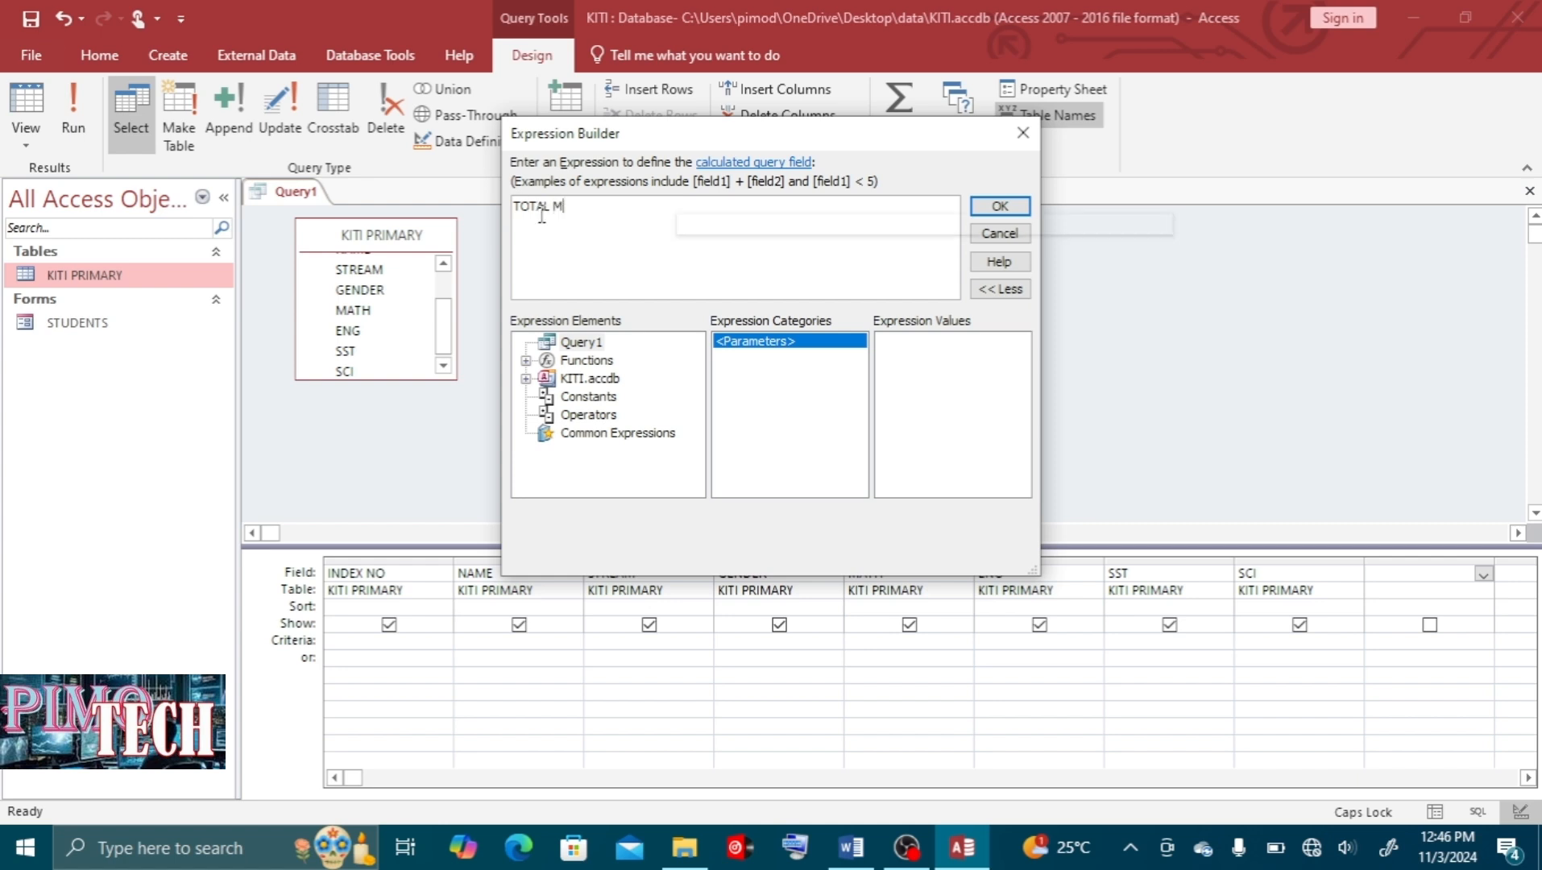
text(ARKS)
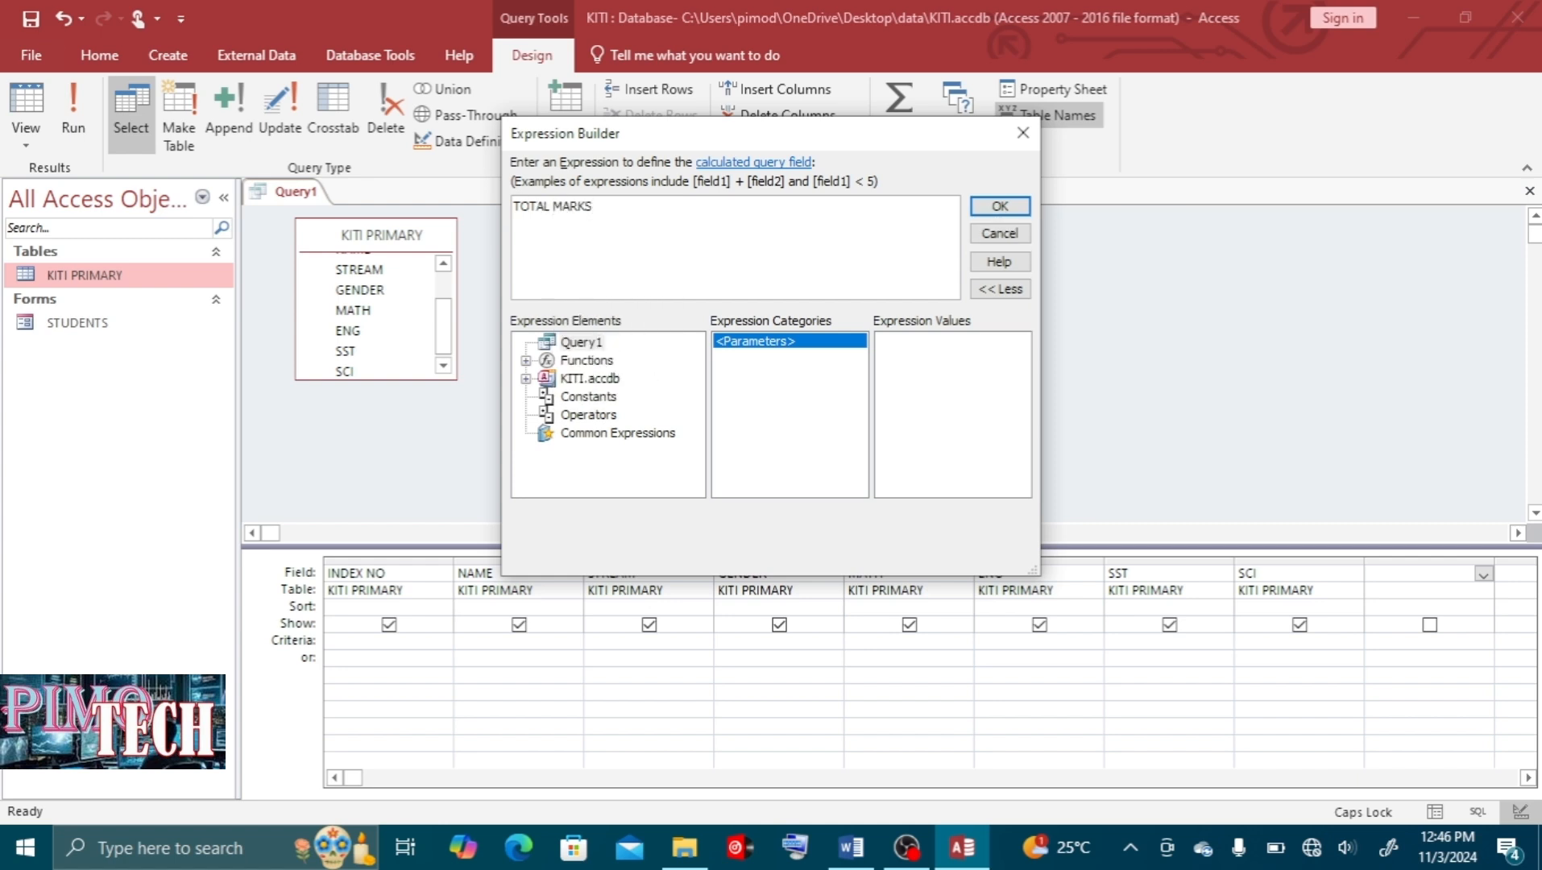
text(:)
Expand the KITI.accdb tables in the Expression Builder and list the fields of KITI PRIMARY
double_click(586, 379)
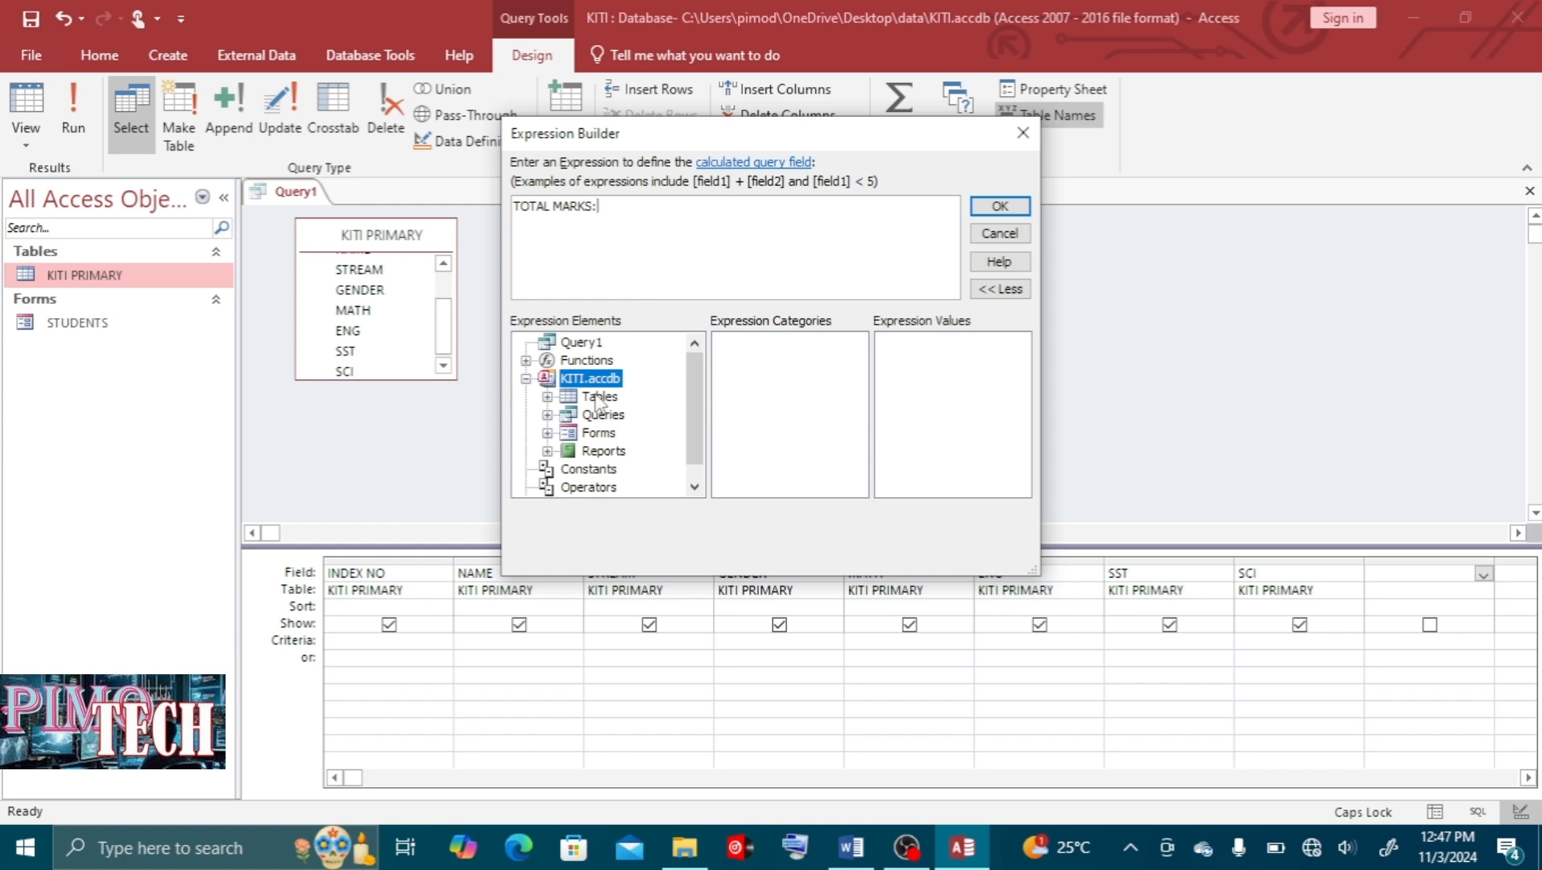
click(597, 397)
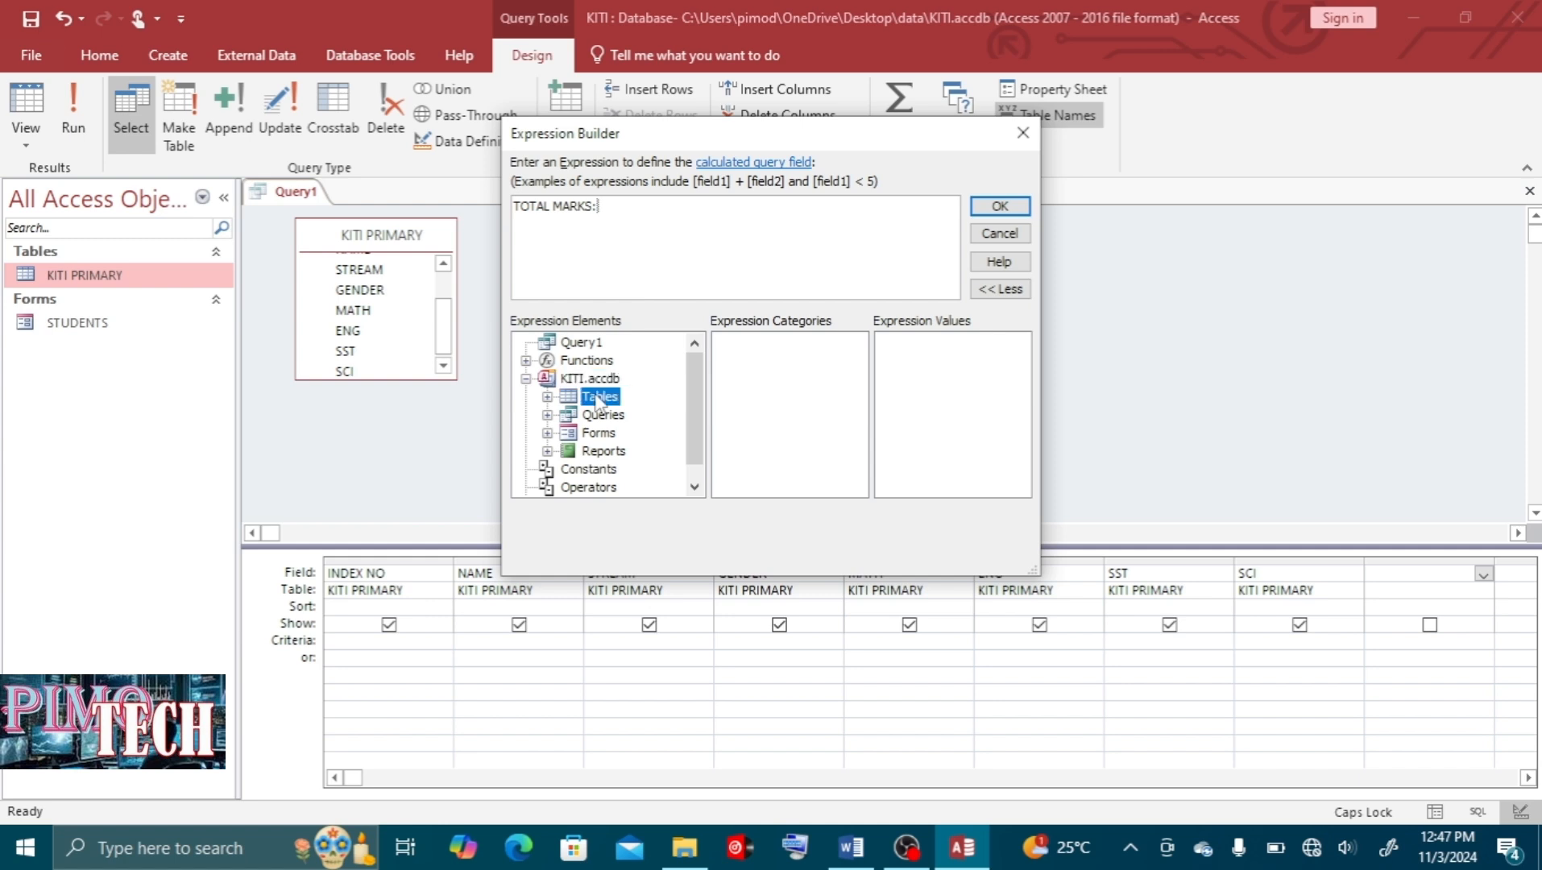
double_click(597, 397)
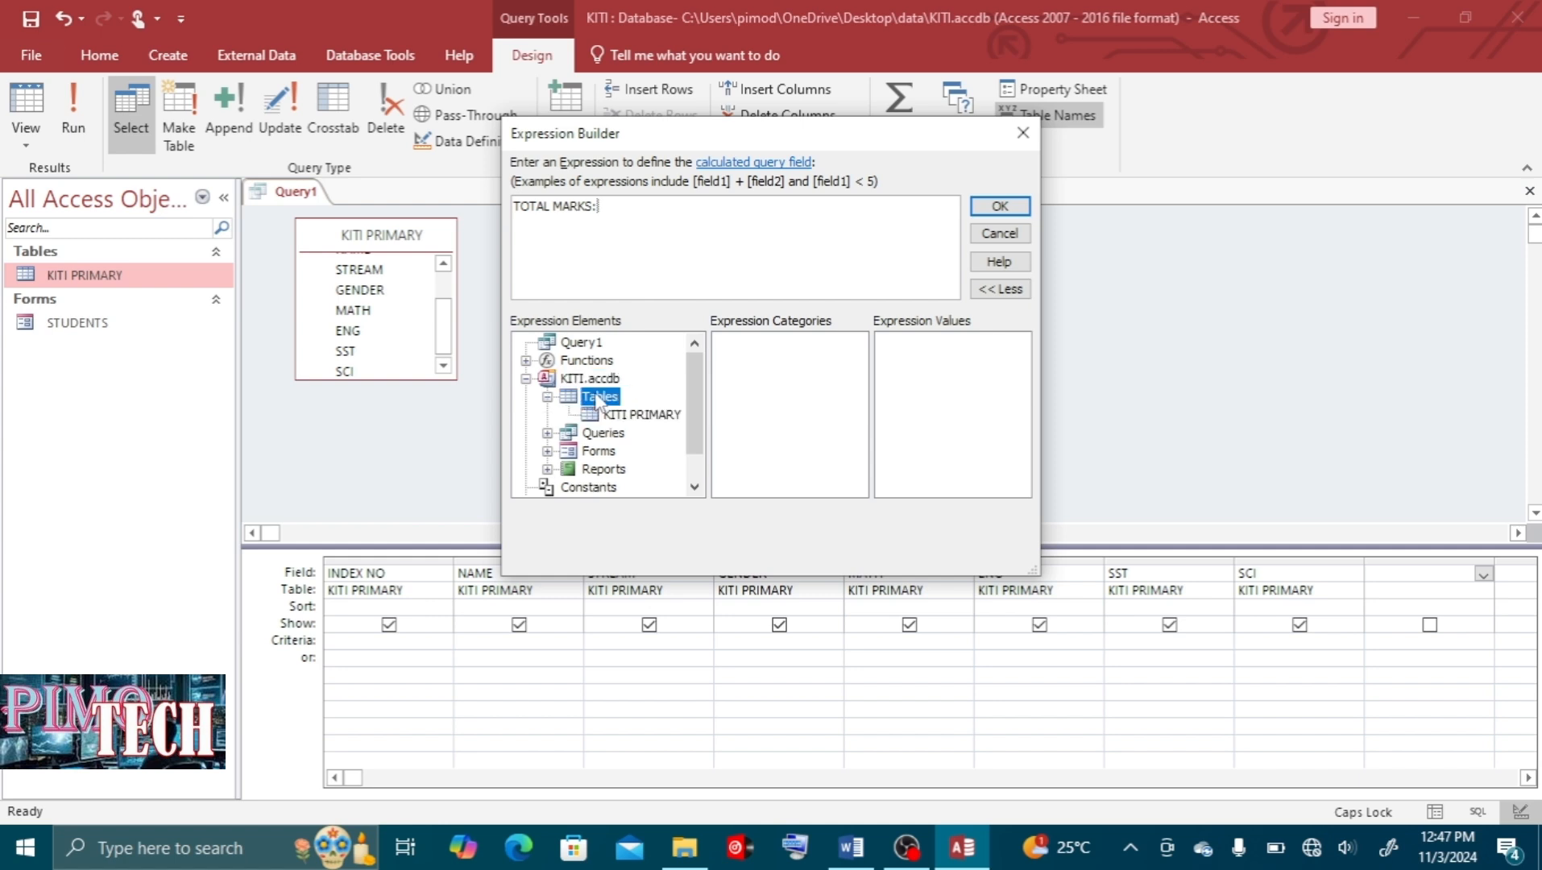
click(635, 415)
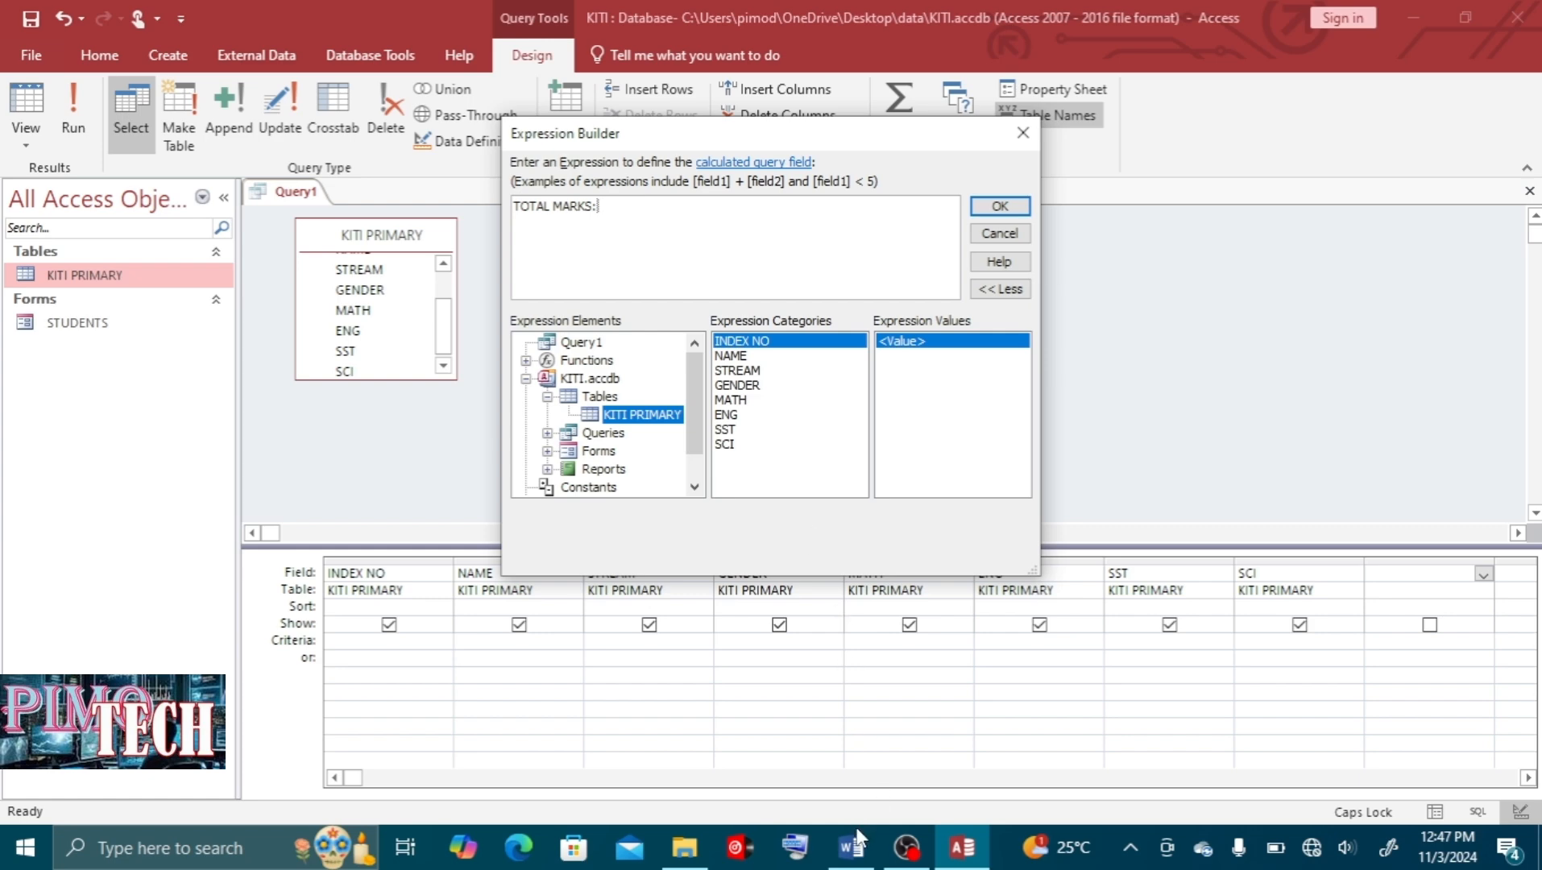
Check the four subject columns of the student table in the Word document and return to the Expression Builder in Access
click(853, 850)
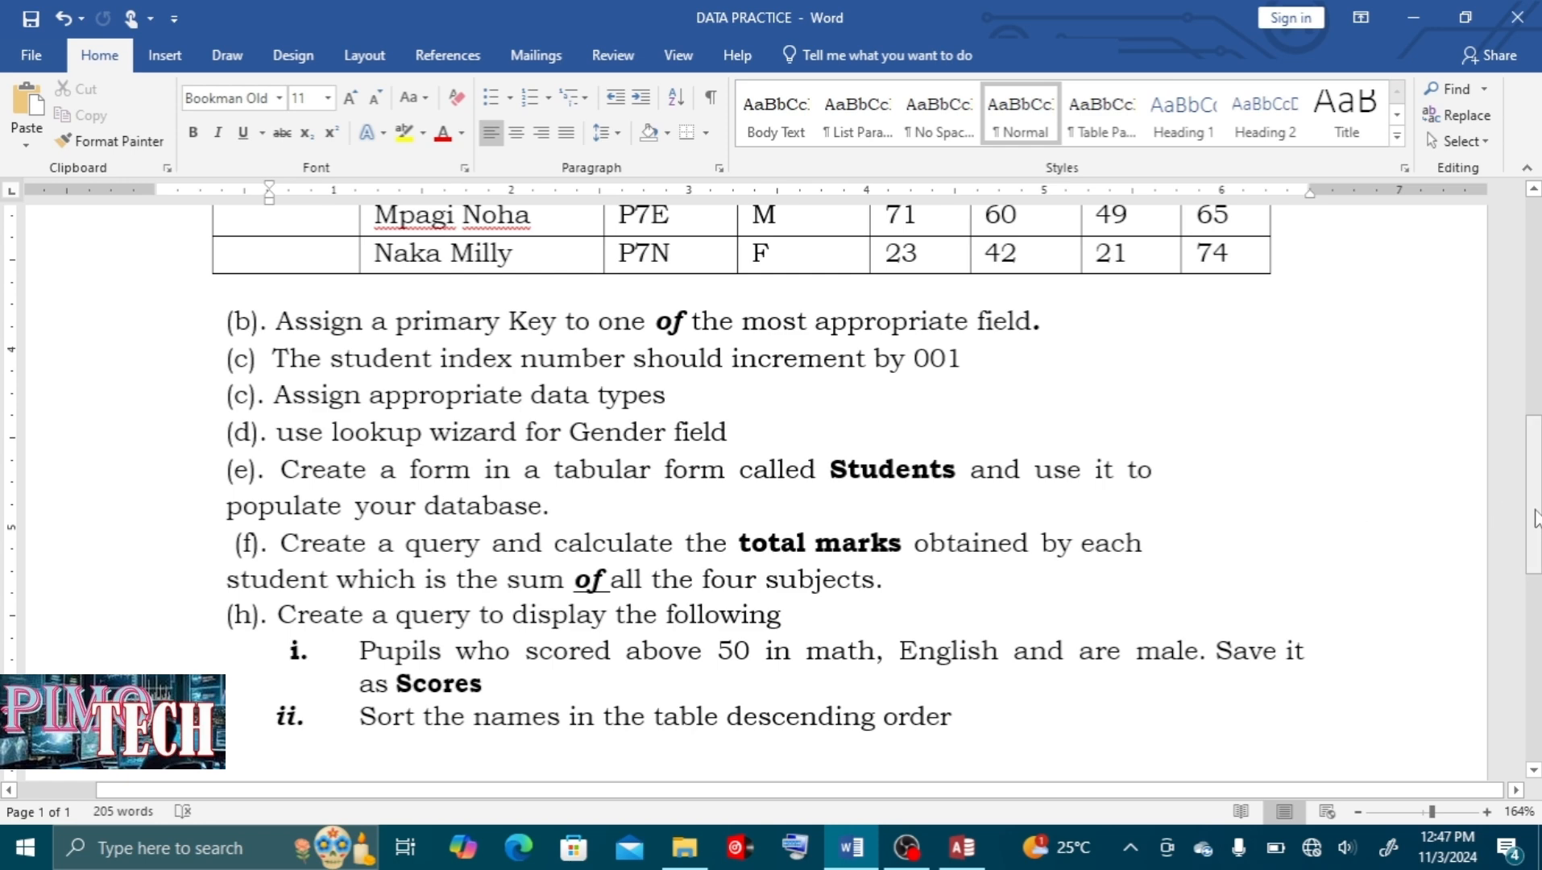
drag(1536, 518, 1532, 410)
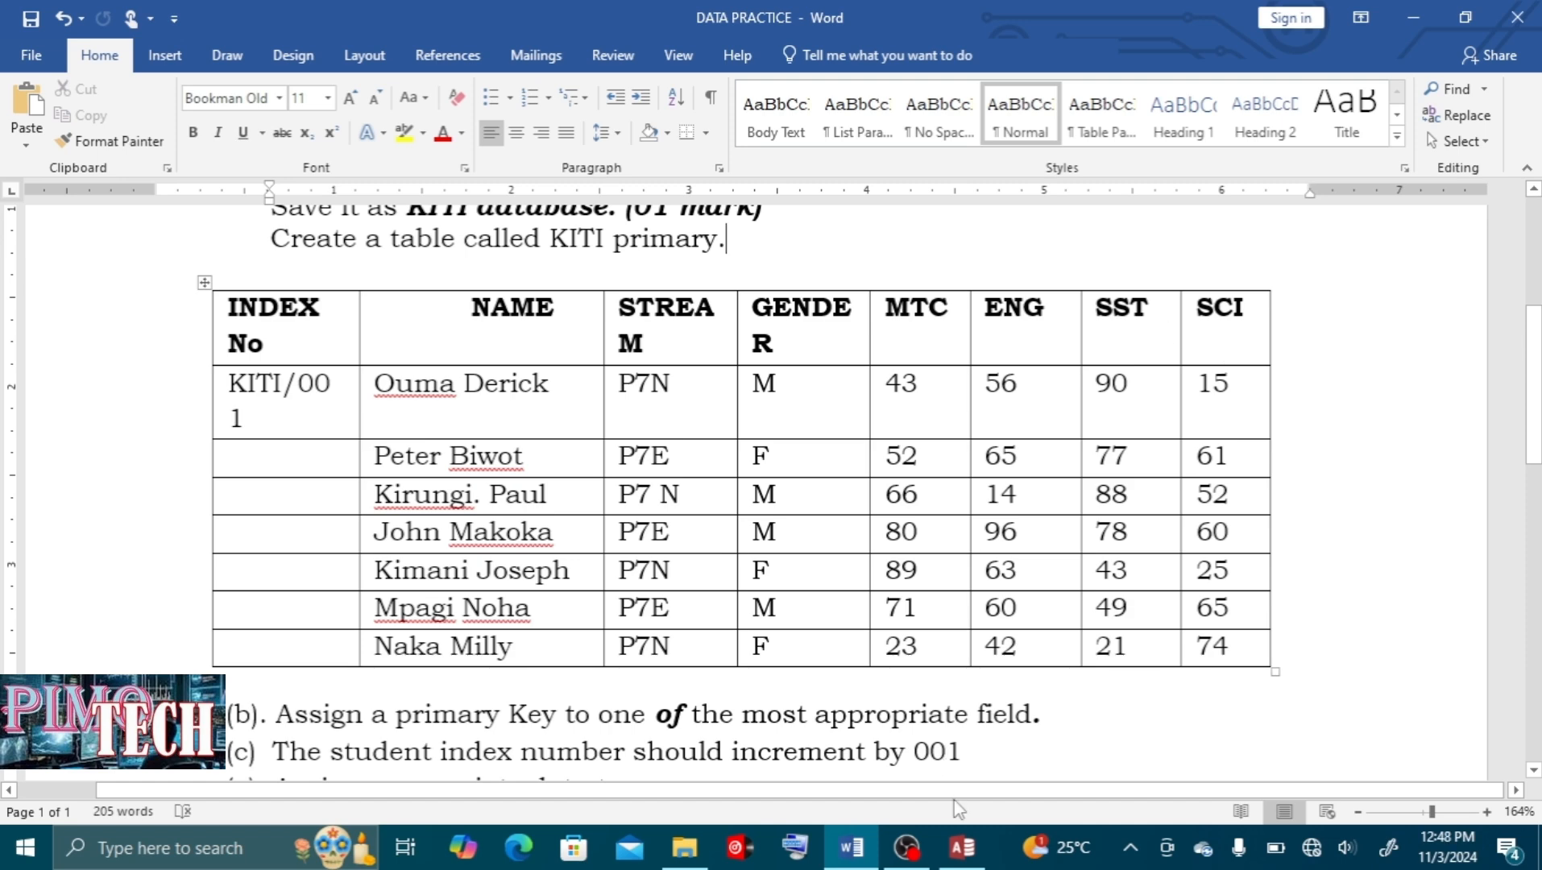
click(962, 846)
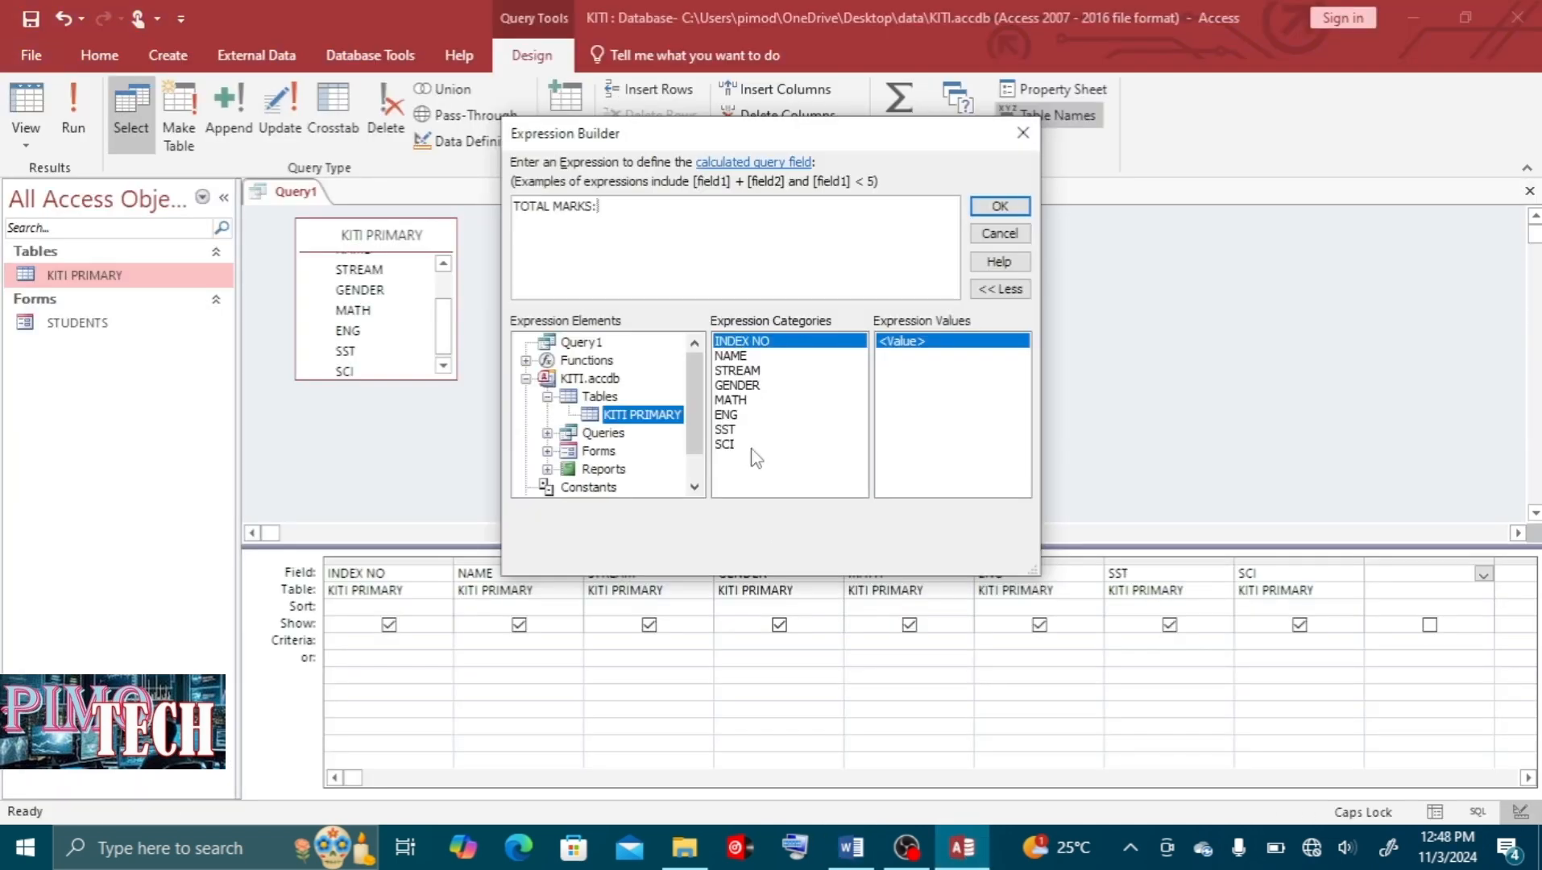
Complete the TOTAL MARKS expression as the sum of the MATH, ENG, SST and SCI fields, without the «Expr» placeholder, and accept it
double_click(729, 400)
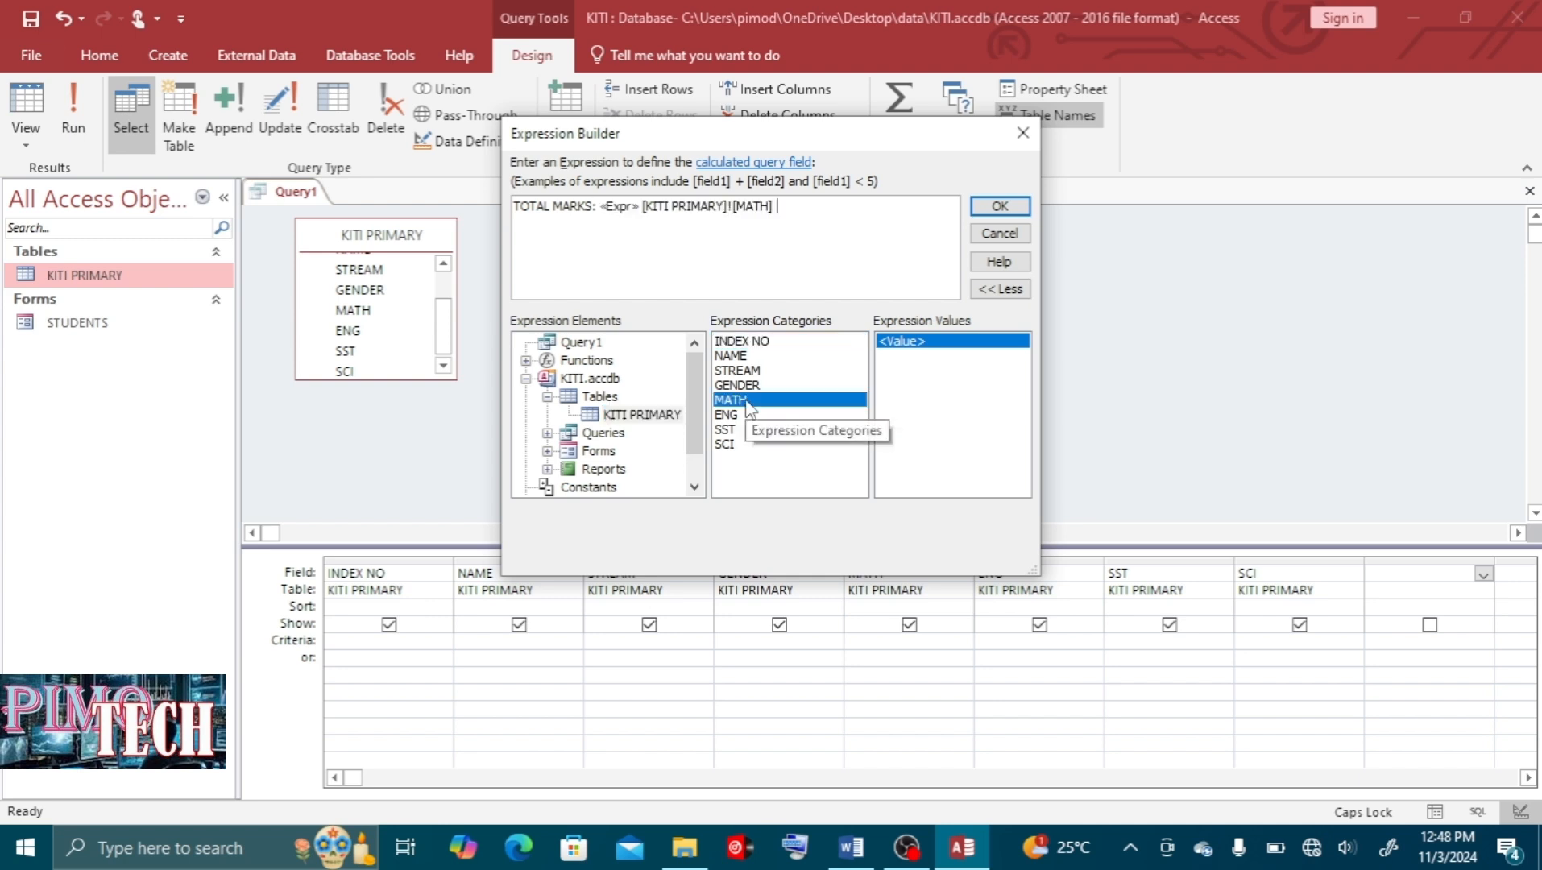
text(+)
double_click(730, 414)
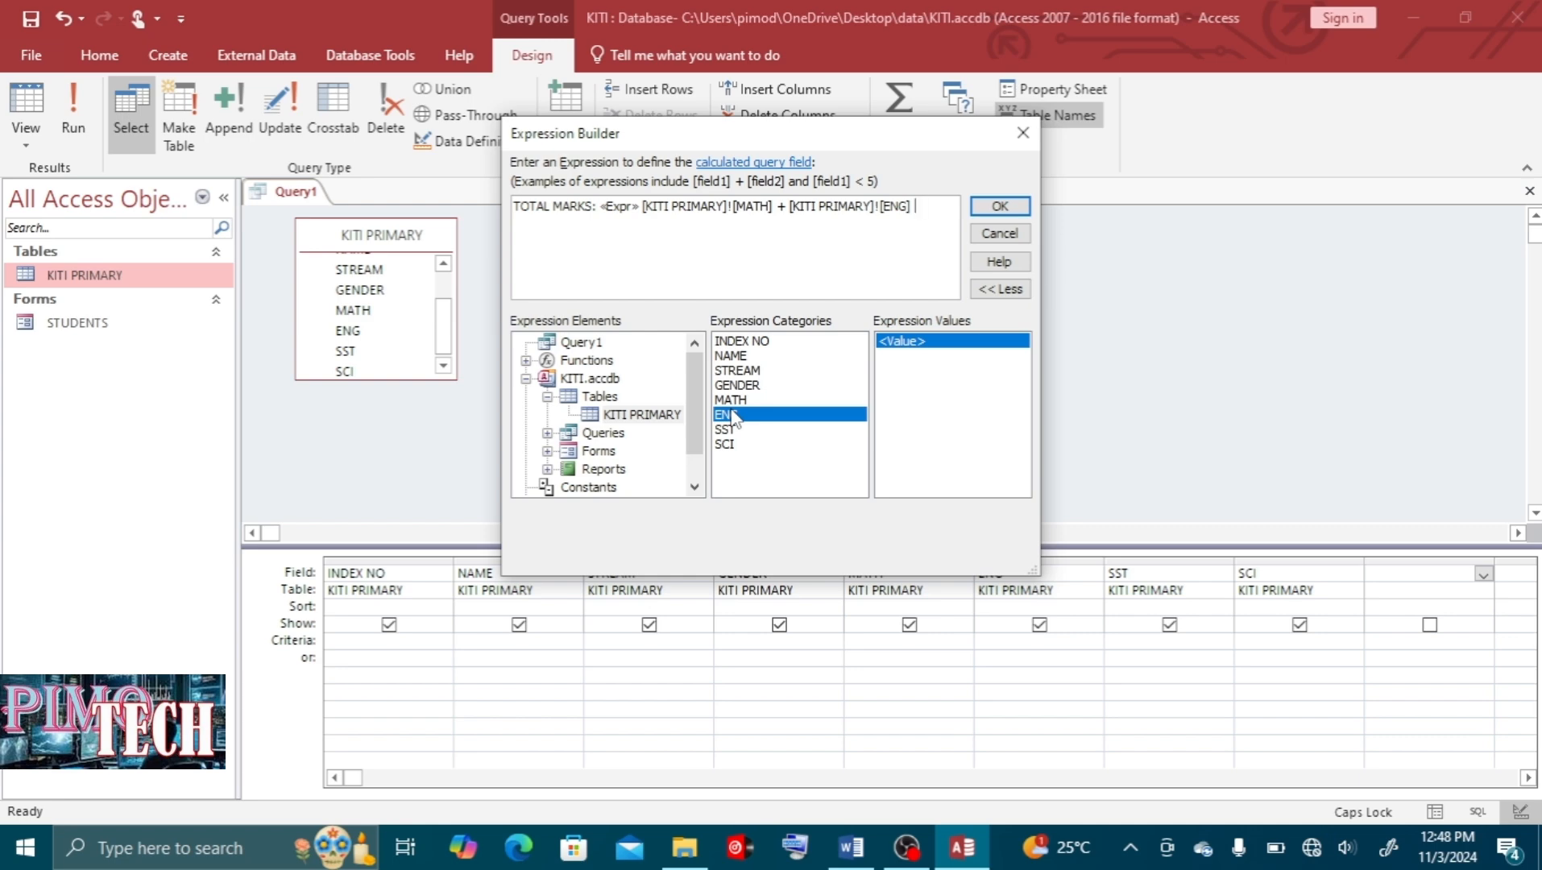
text(+)
double_click(728, 429)
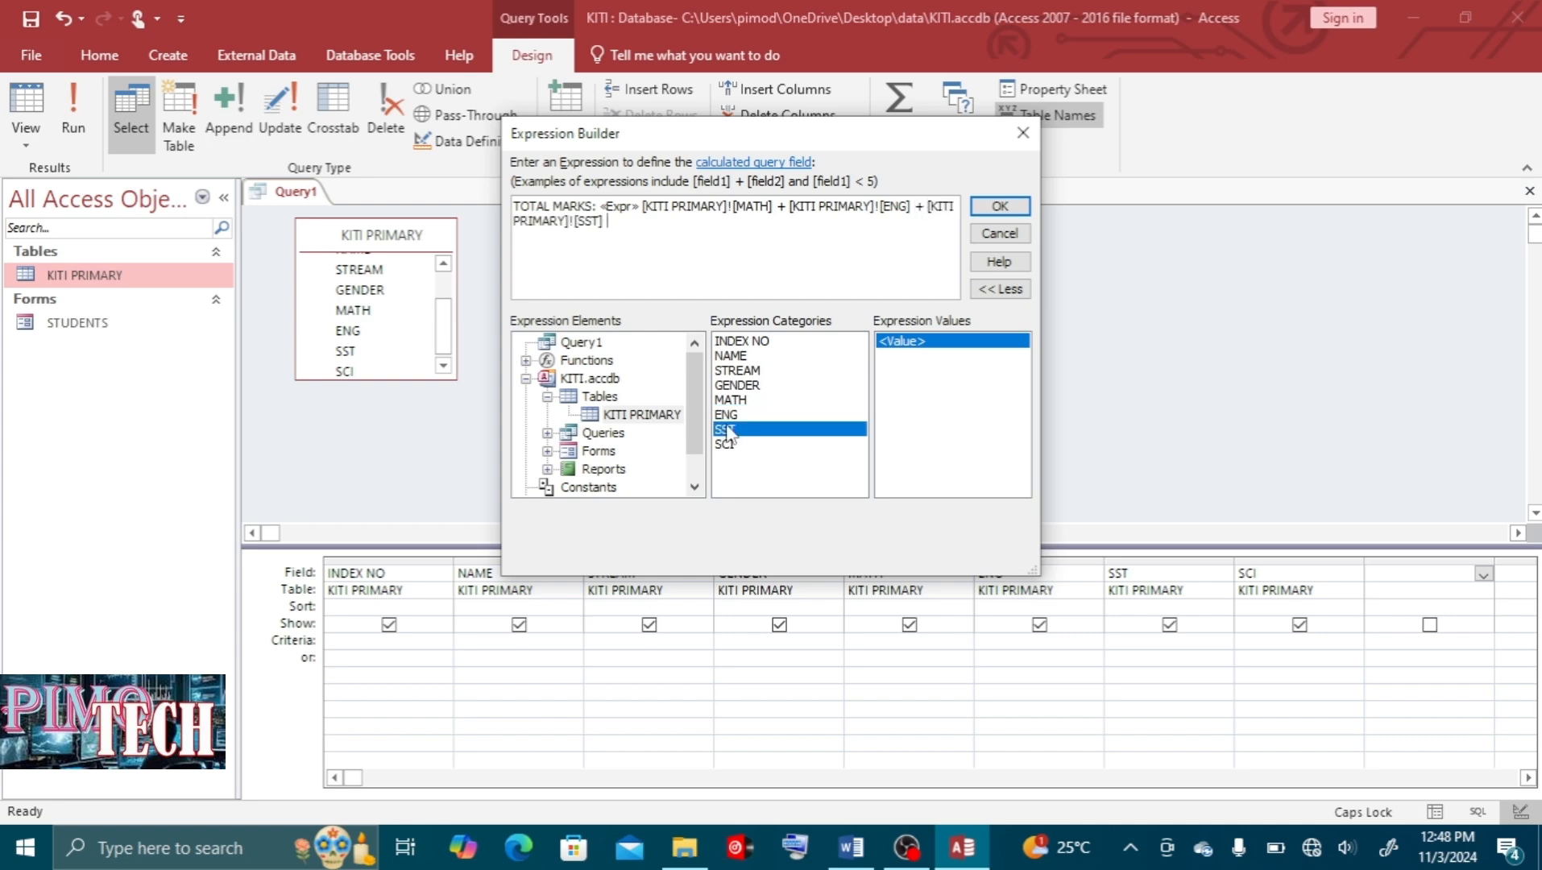
text(+)
double_click(725, 444)
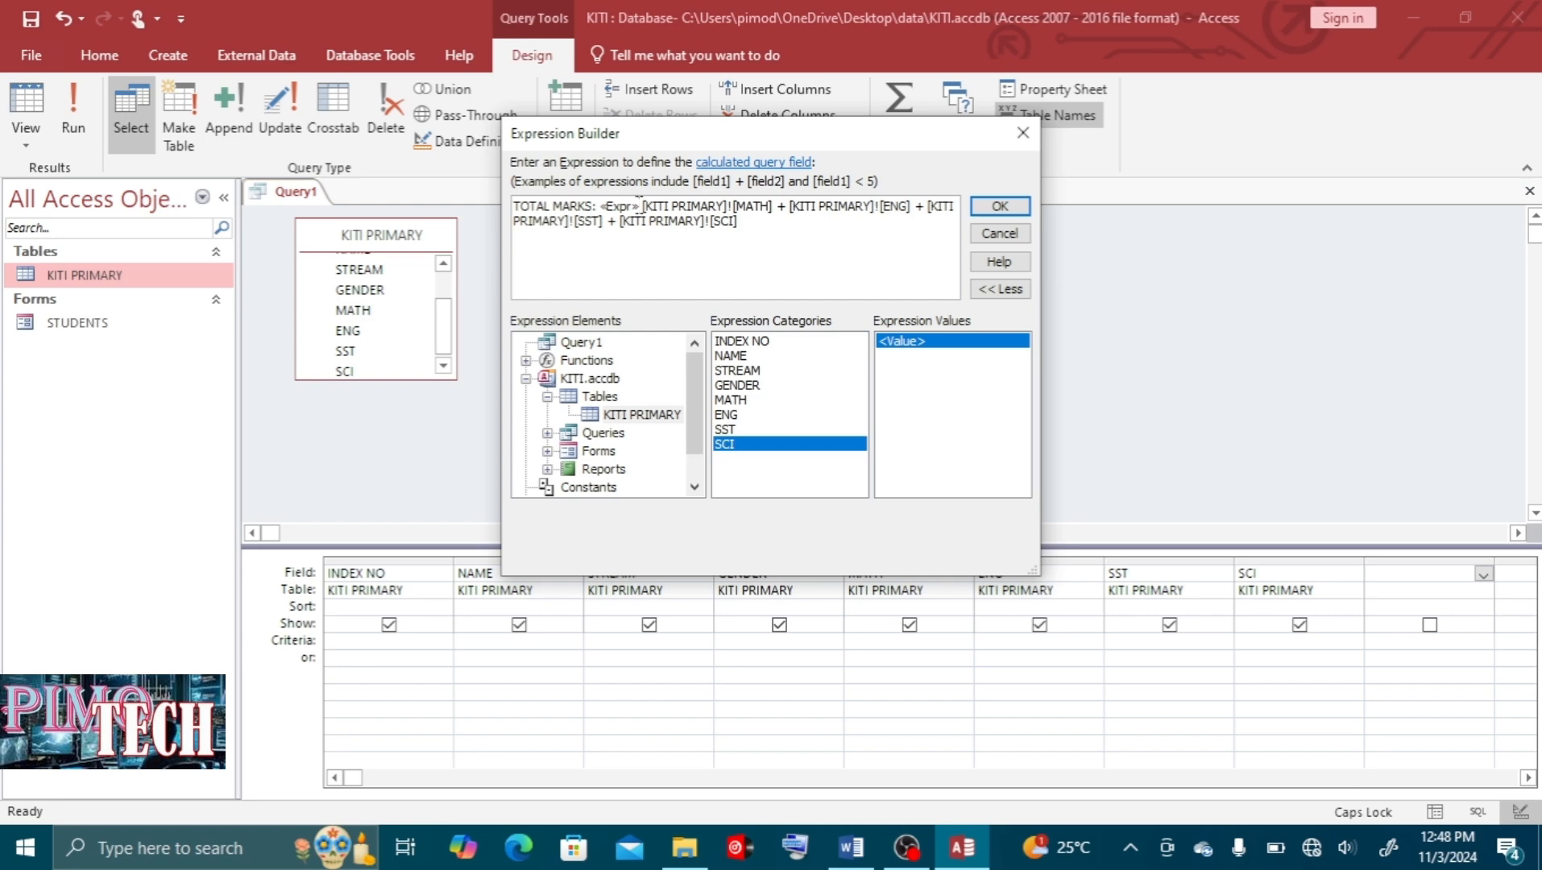
click(999, 207)
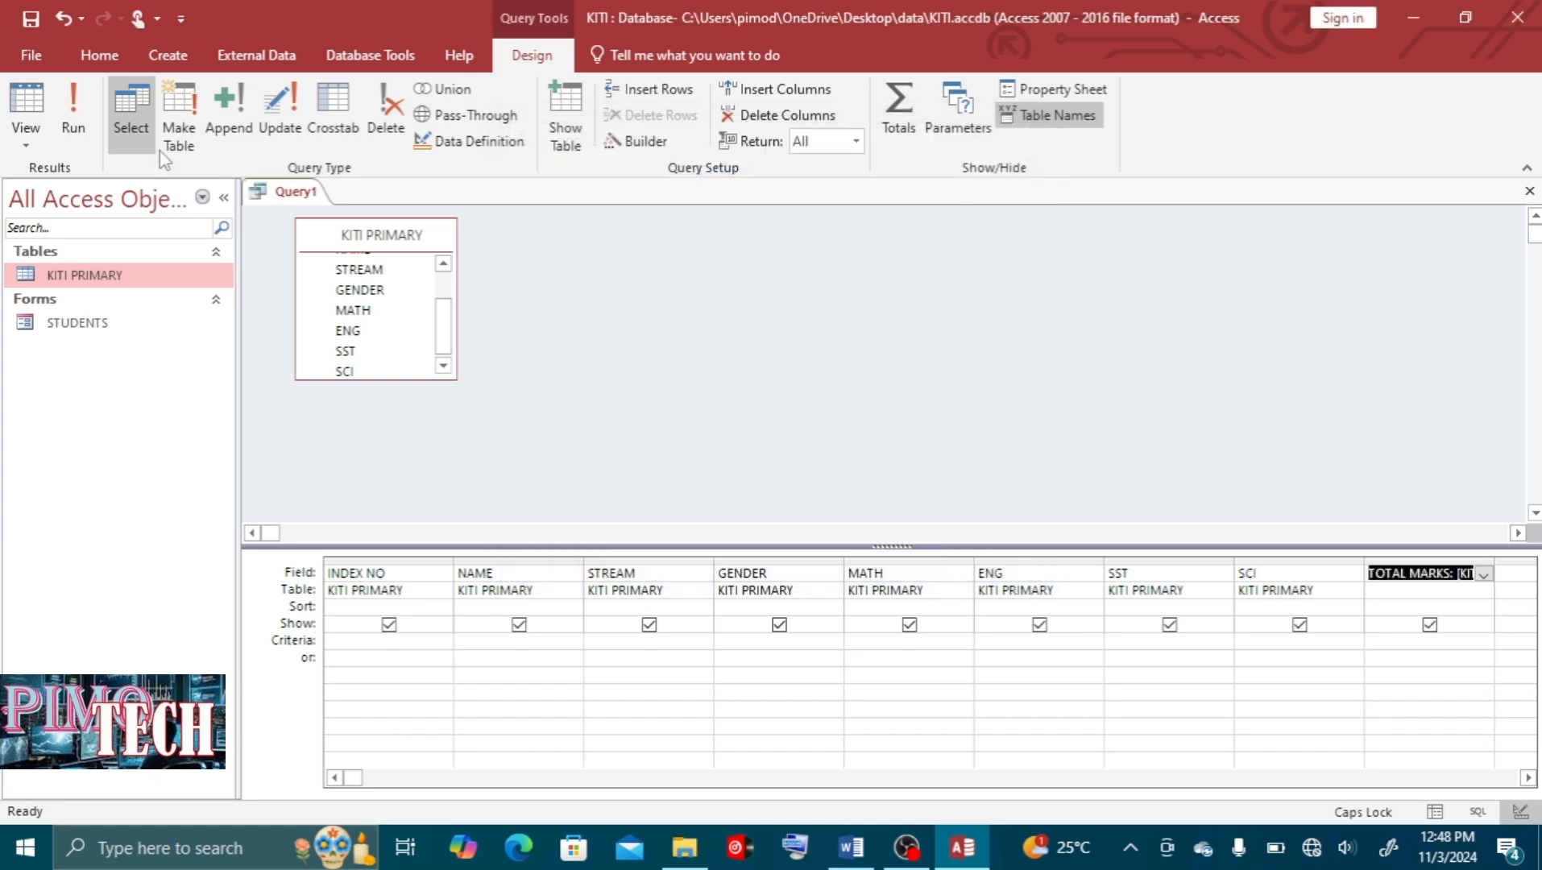
Run the query, save it as TOTAL MARKS and close it
click(70, 109)
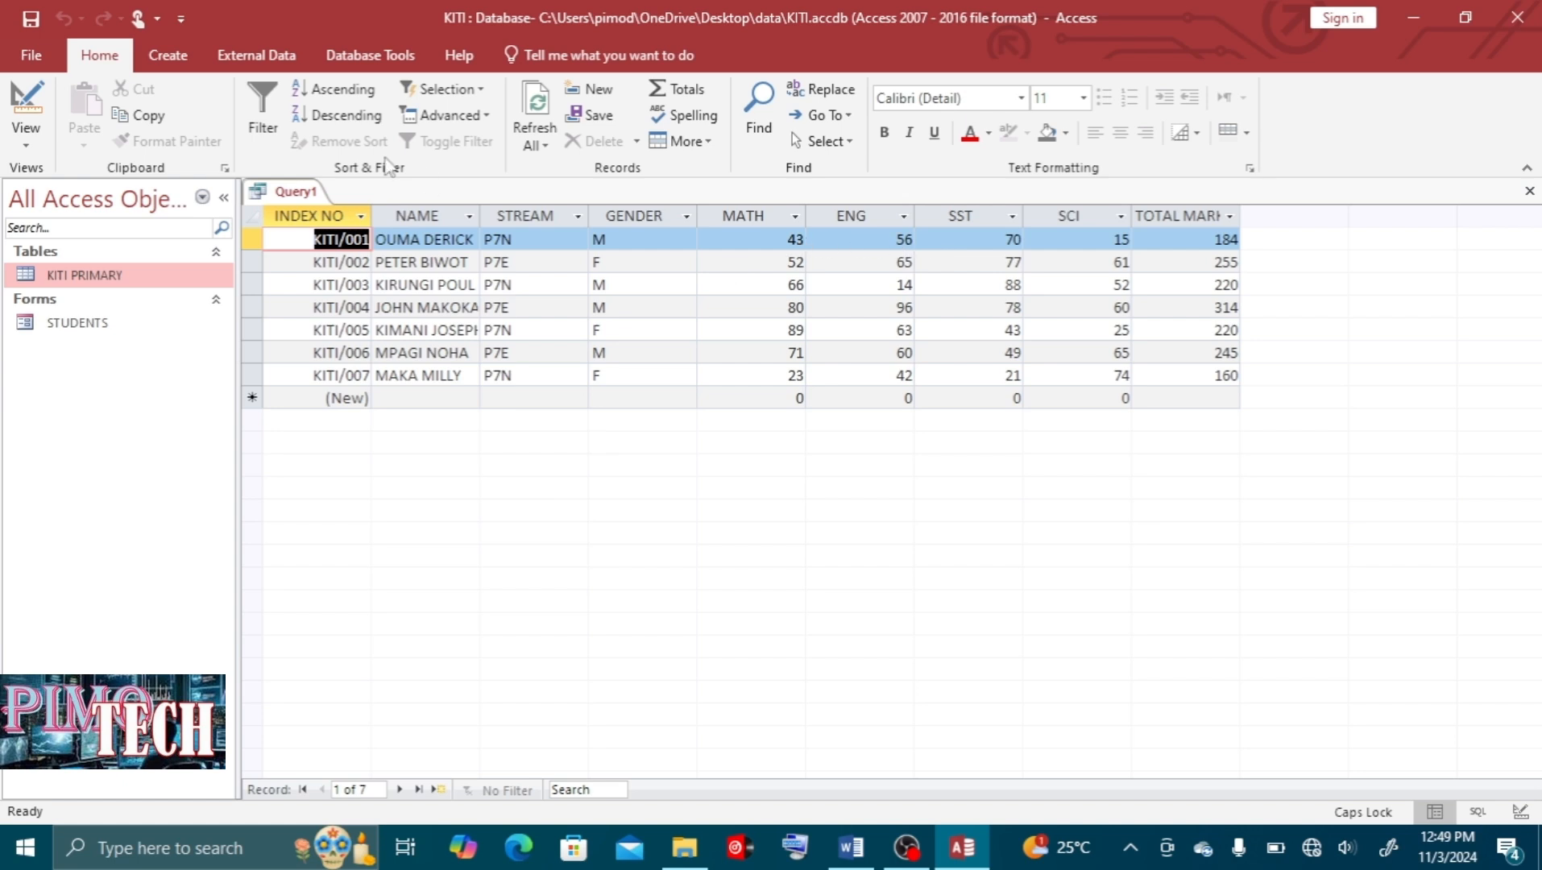
click(31, 18)
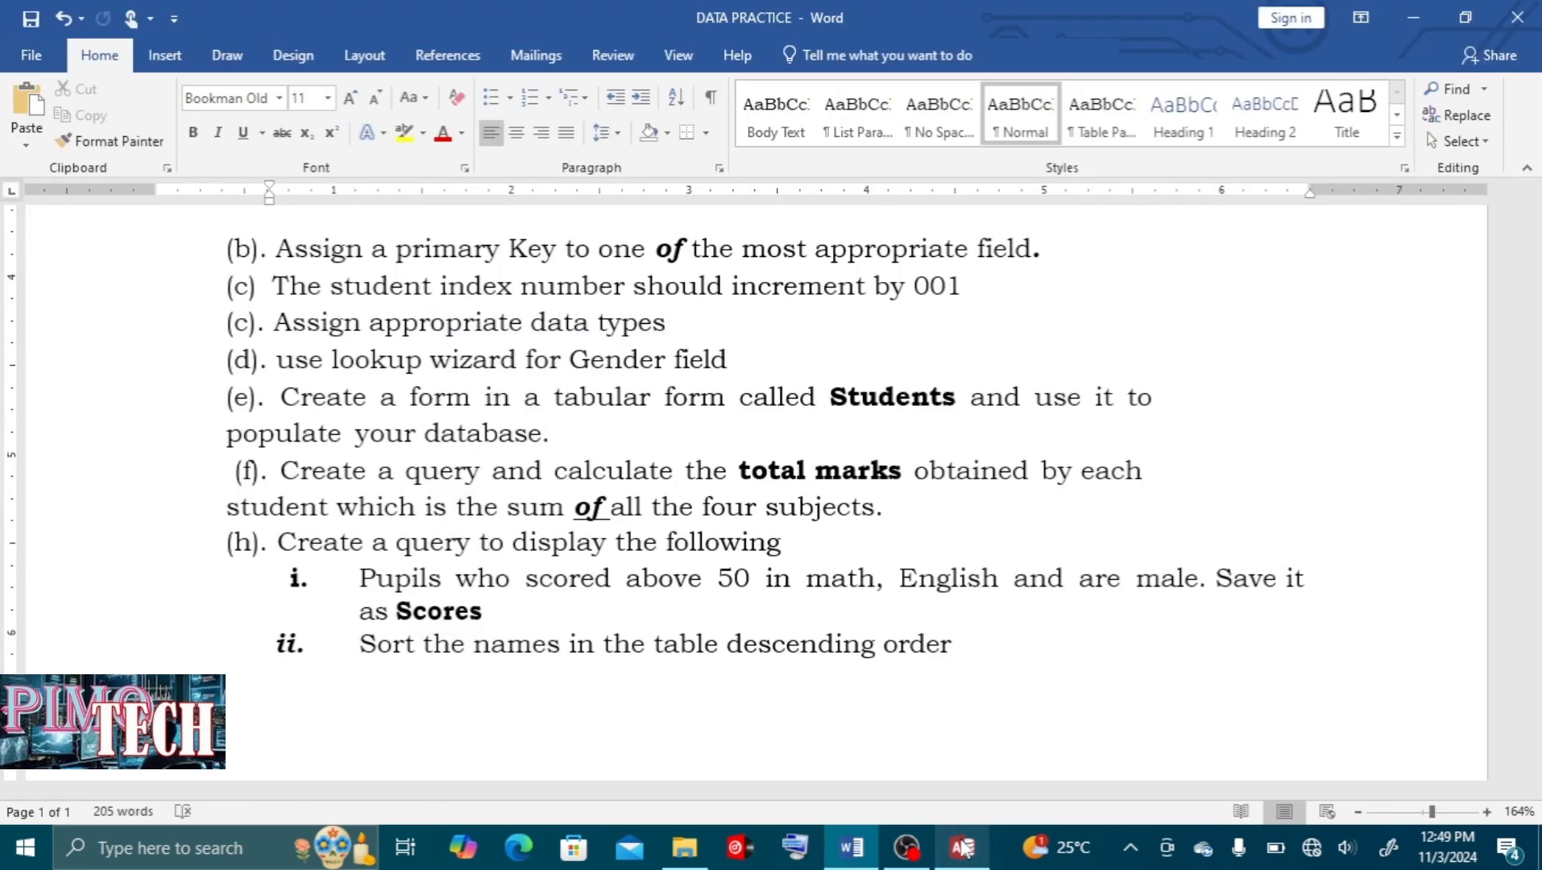
click(961, 848)
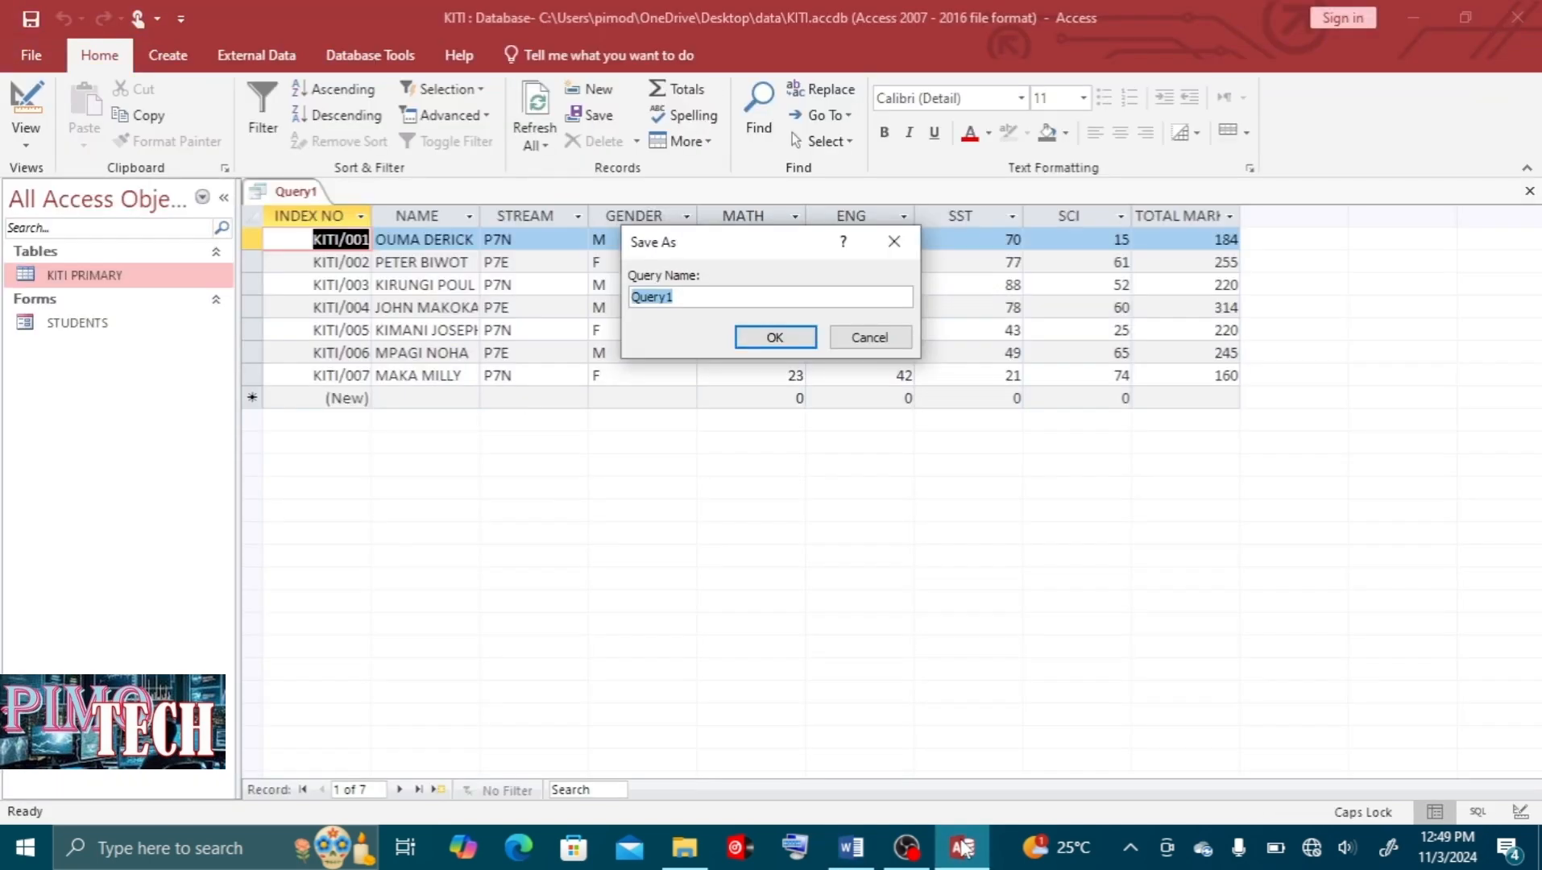
text(TOTAL ME)
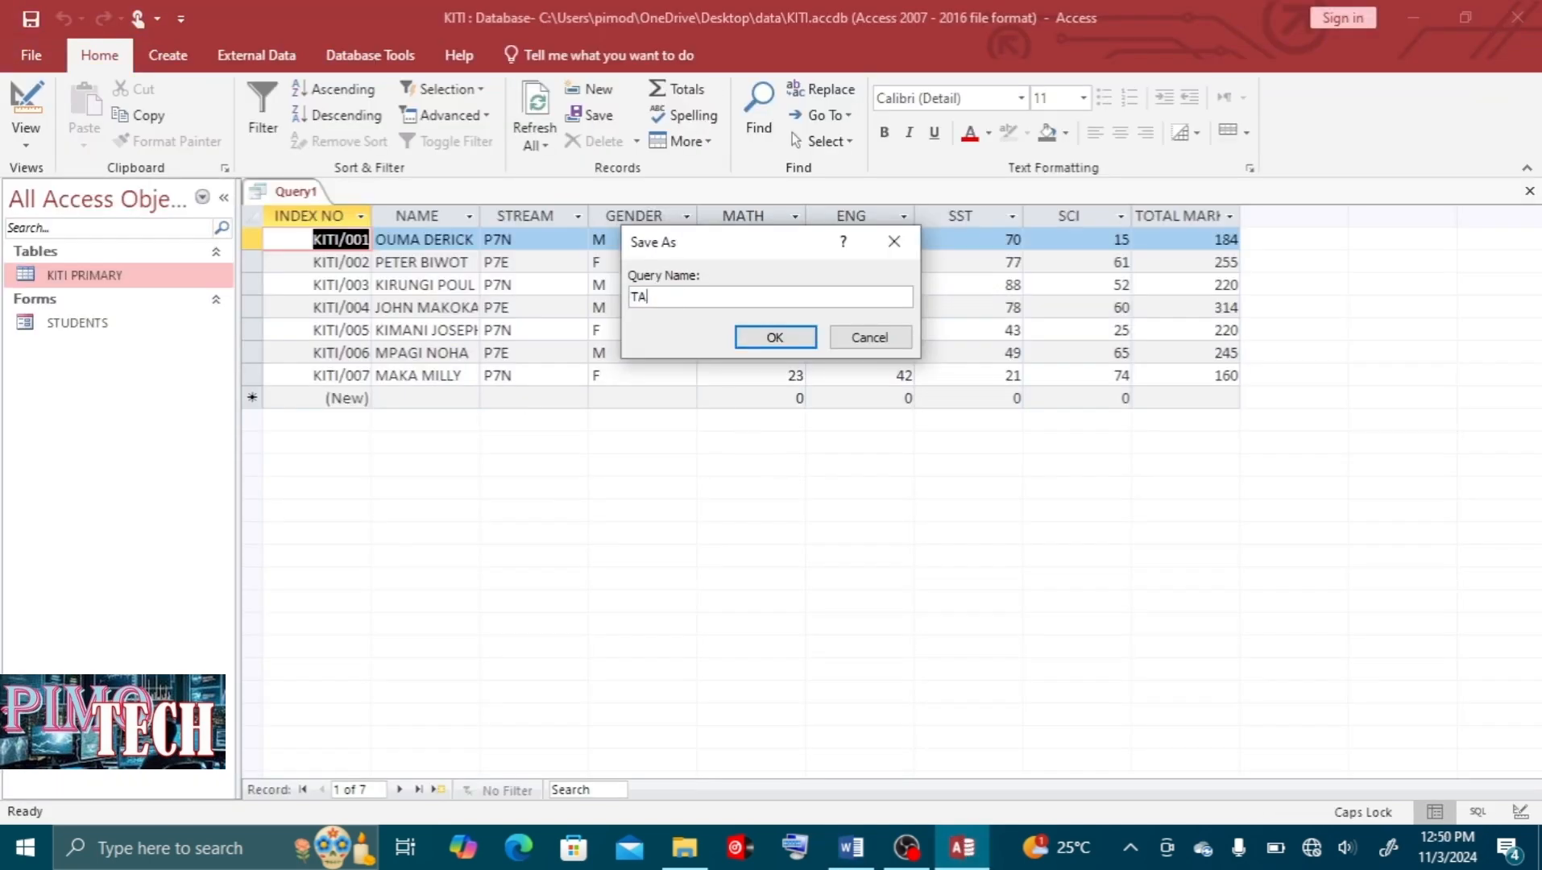
text(RKS)
key(Return)
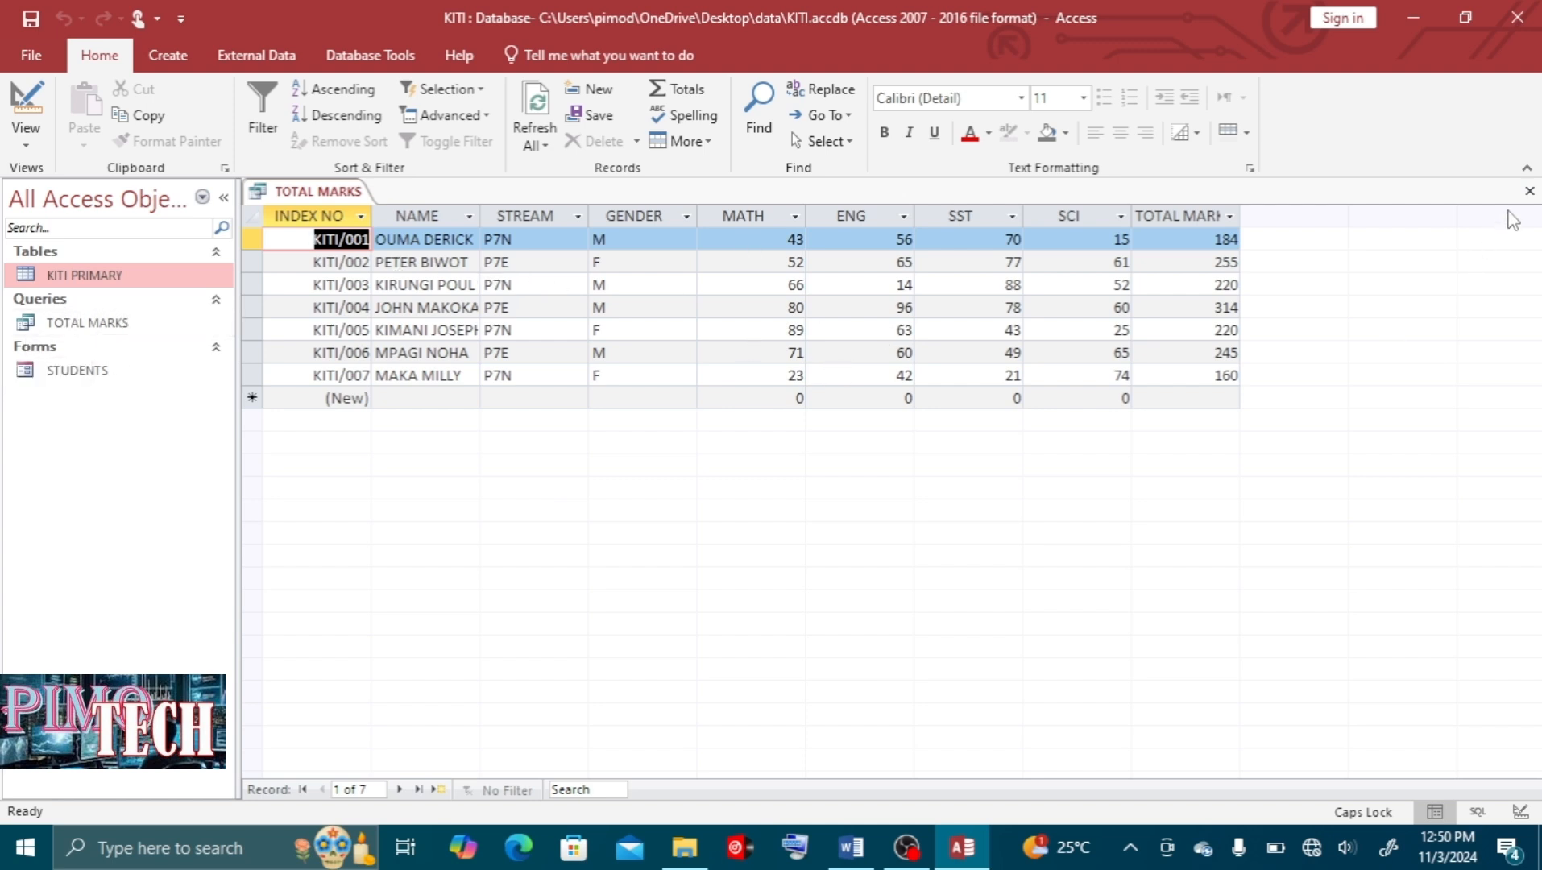
click(1527, 194)
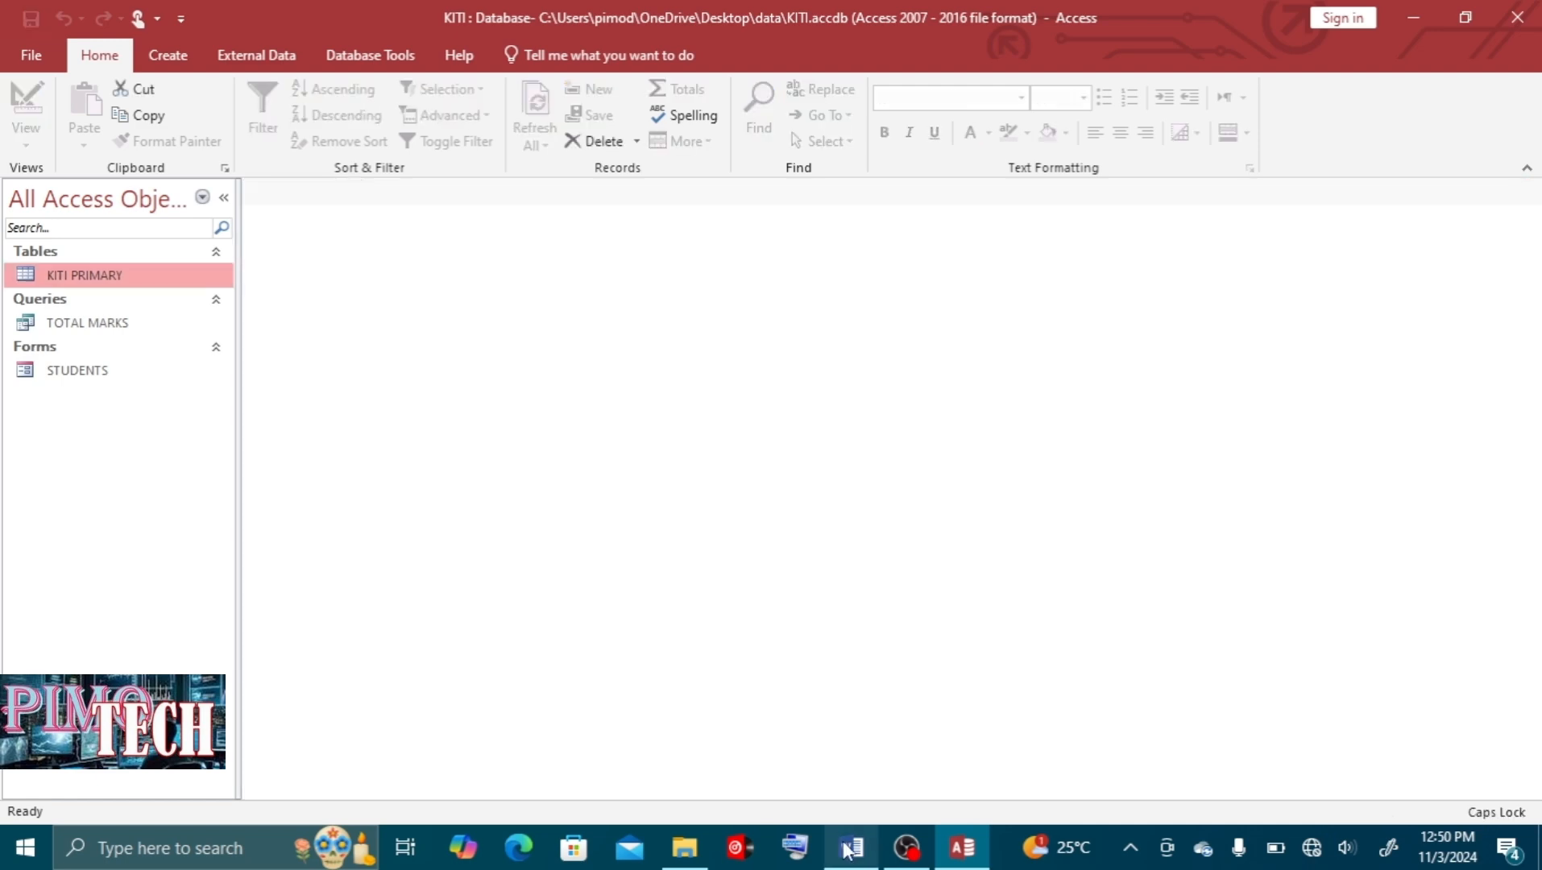
Read the next query task in Word, return to Access and start a new query design with the KITI PRIMARY table
click(851, 847)
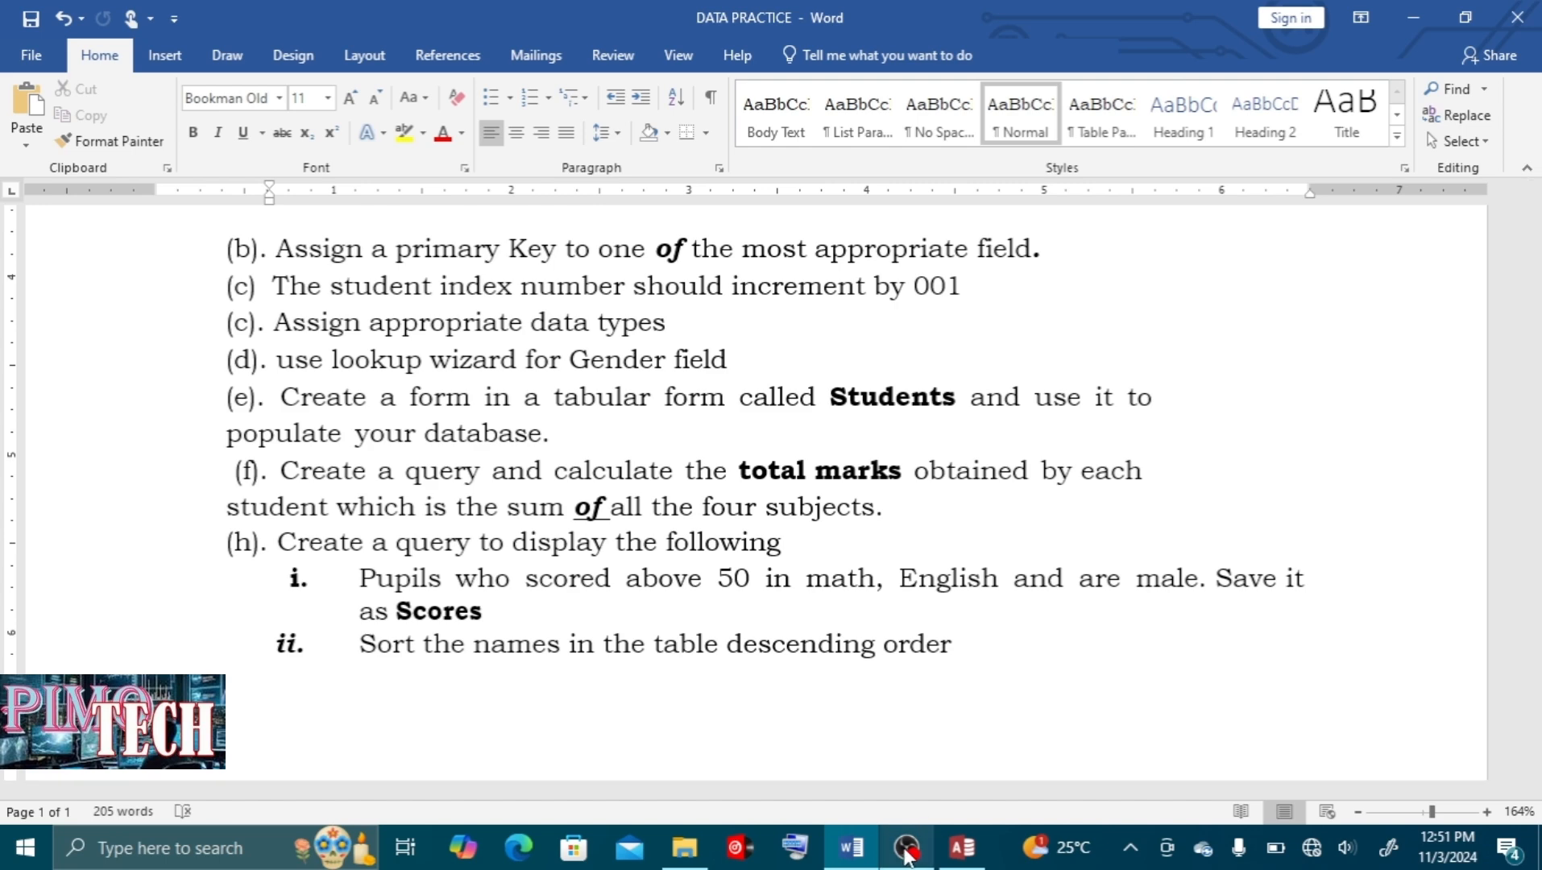
click(961, 845)
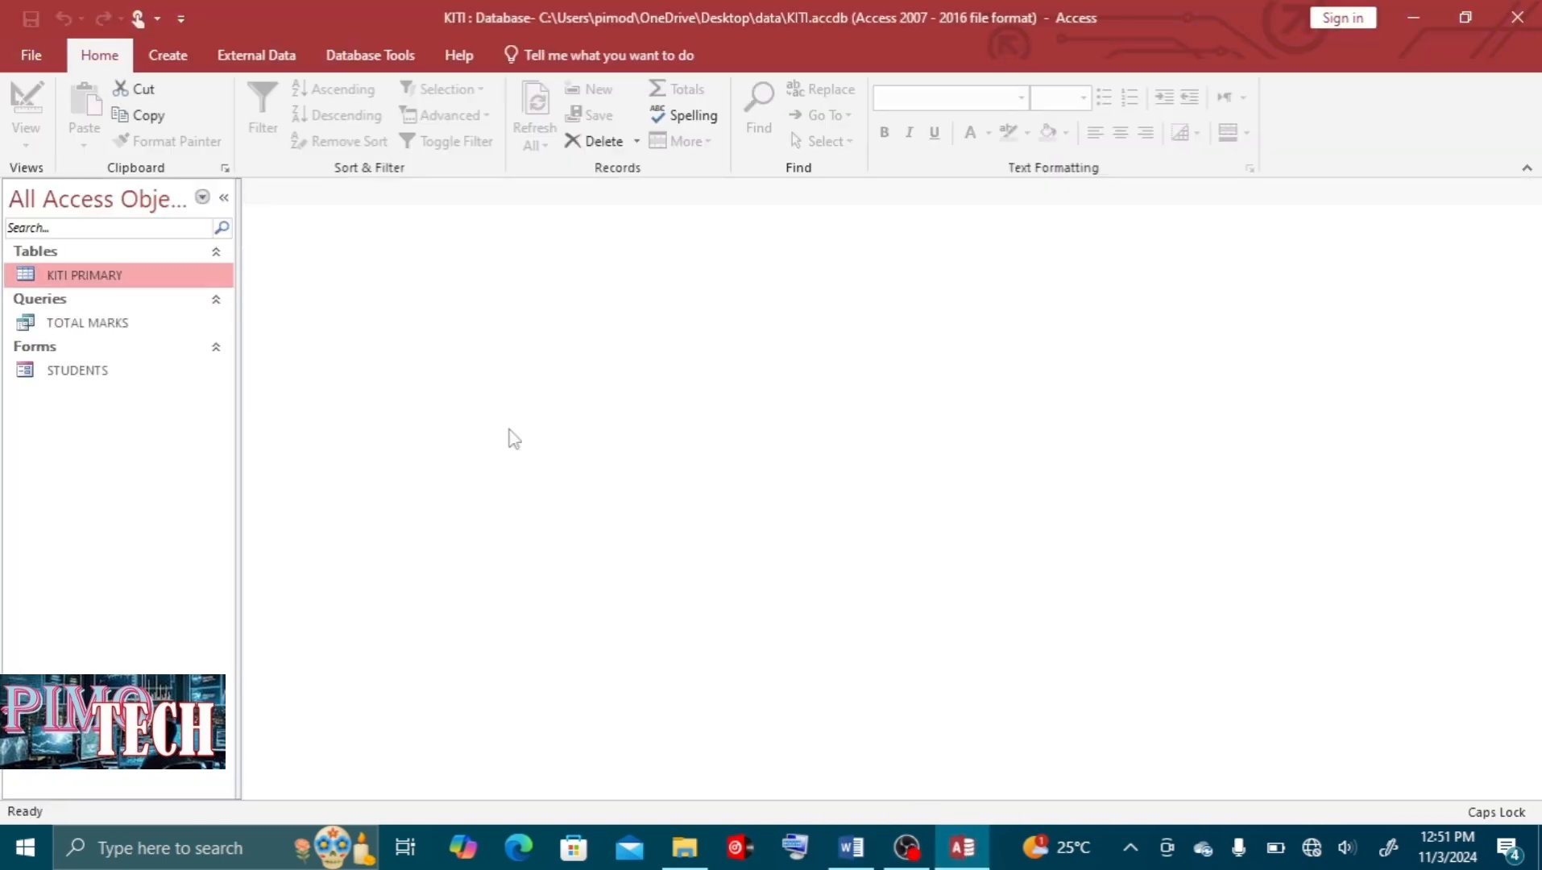
click(168, 50)
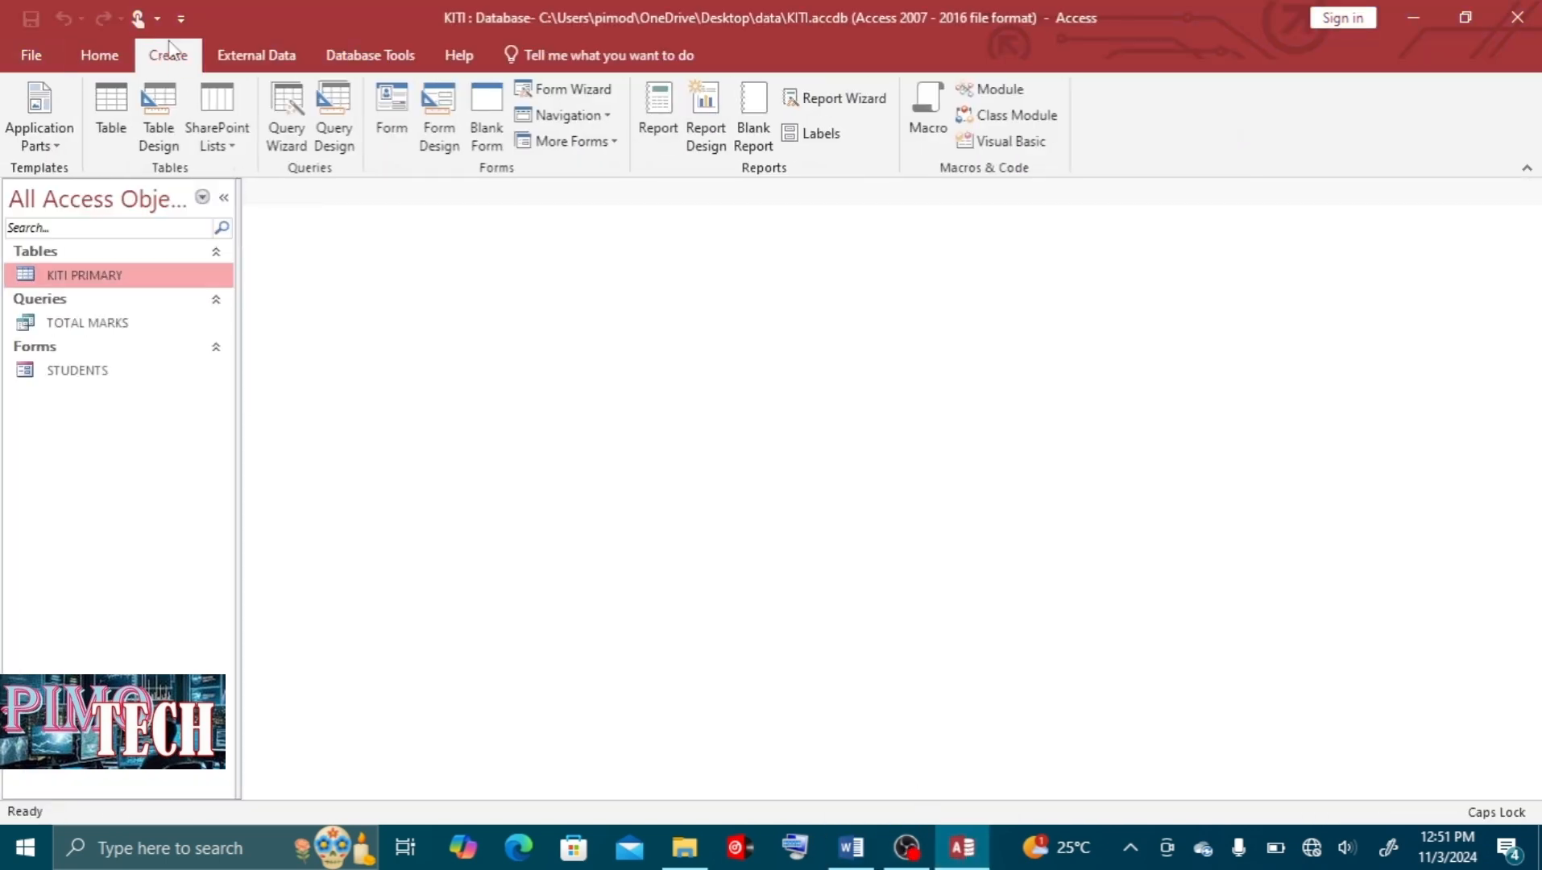
click(332, 113)
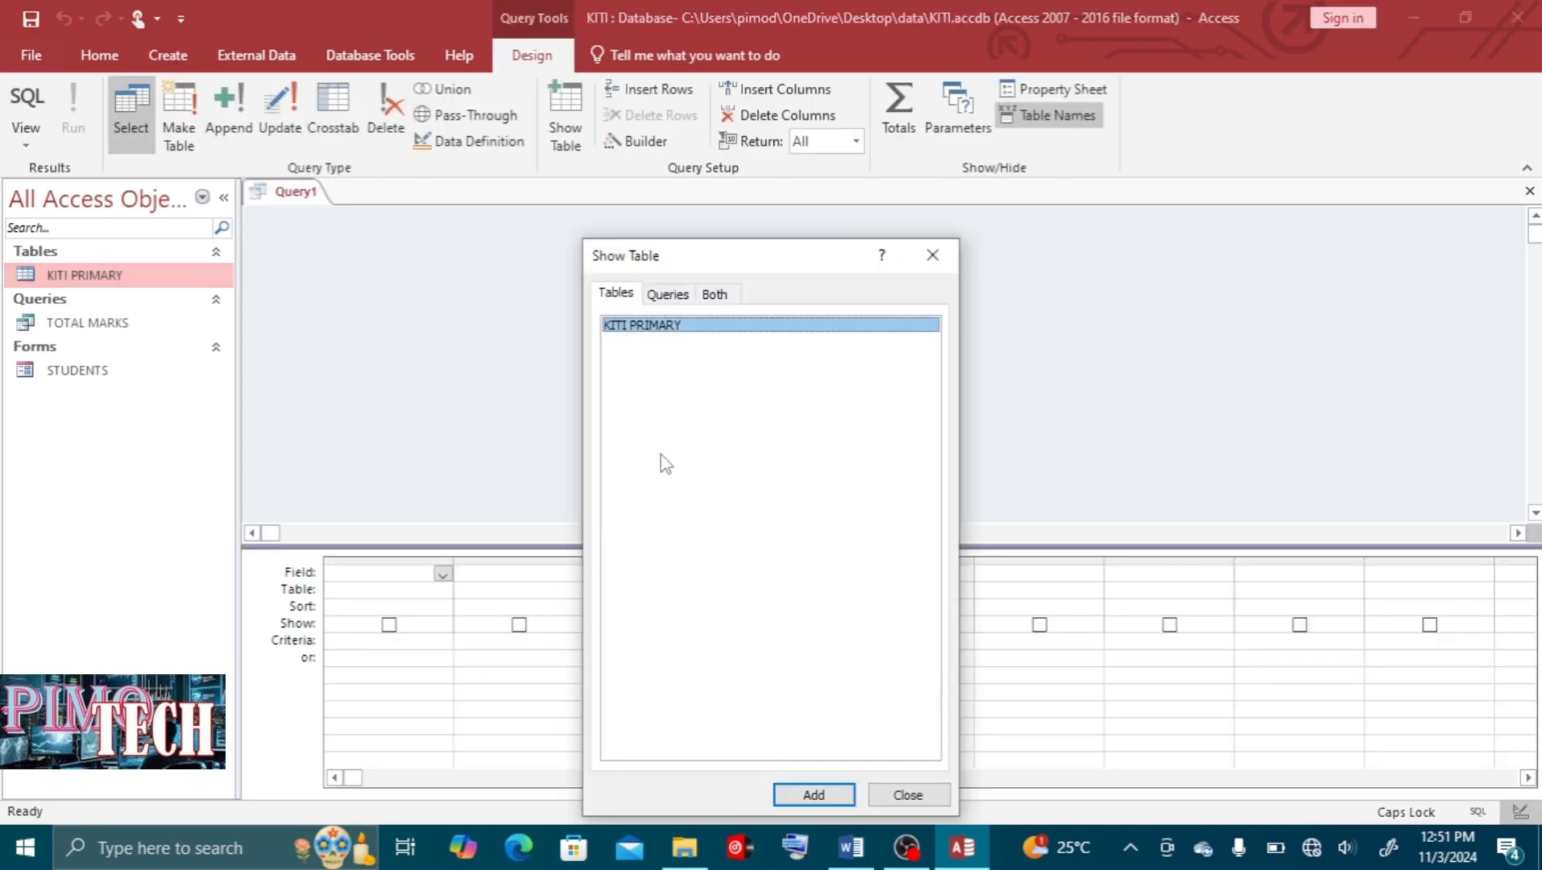
click(805, 800)
click(931, 256)
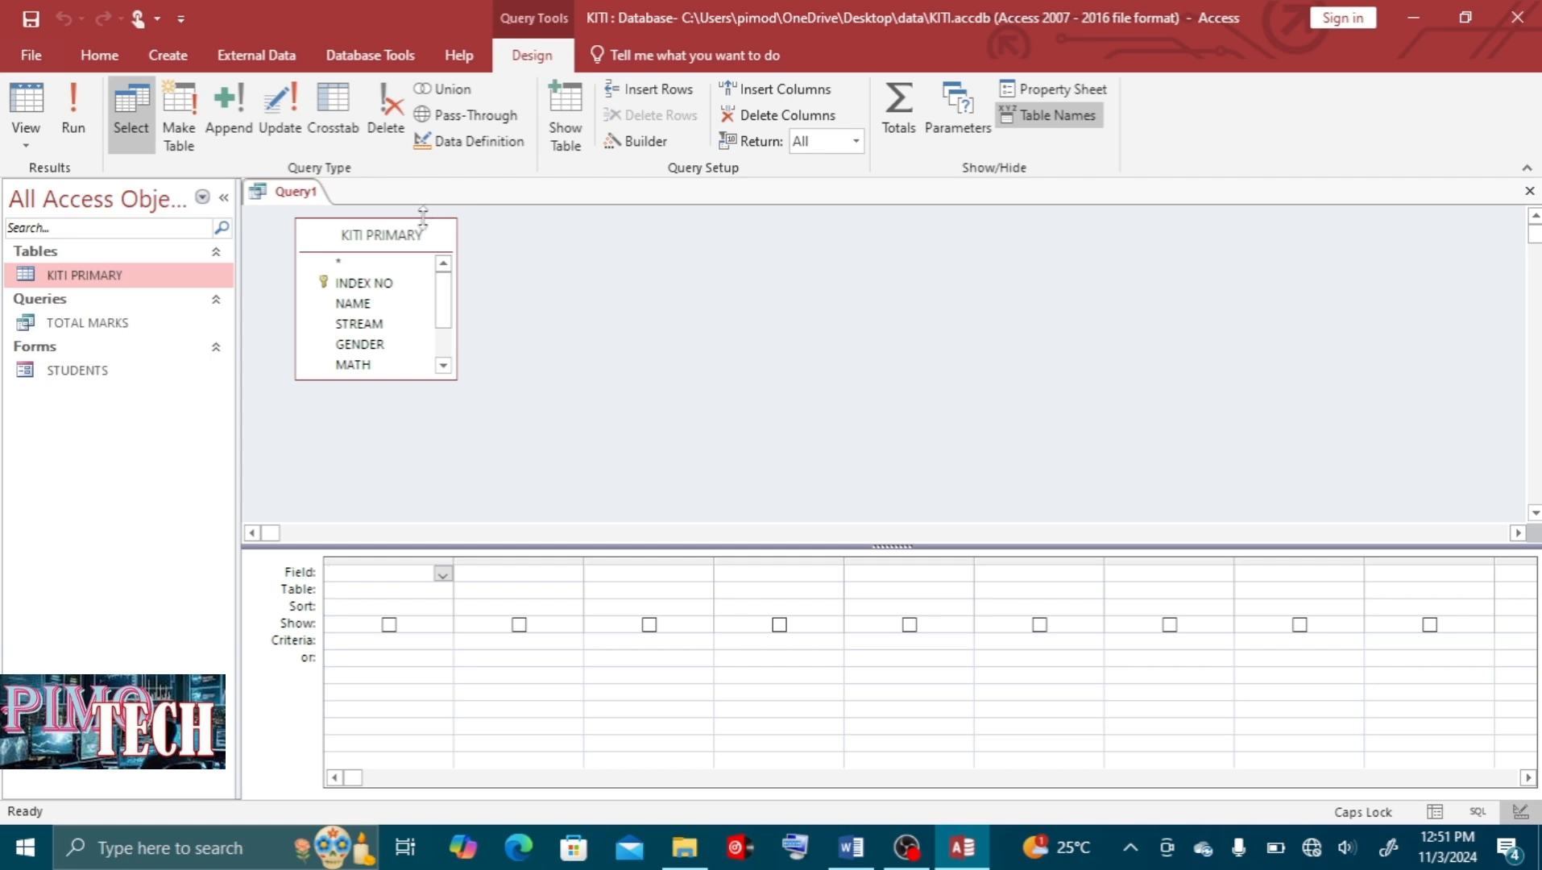
Add all fields of KITI PRIMARY, from INDEX NO to SCI, to the query design grid
double_click(393, 235)
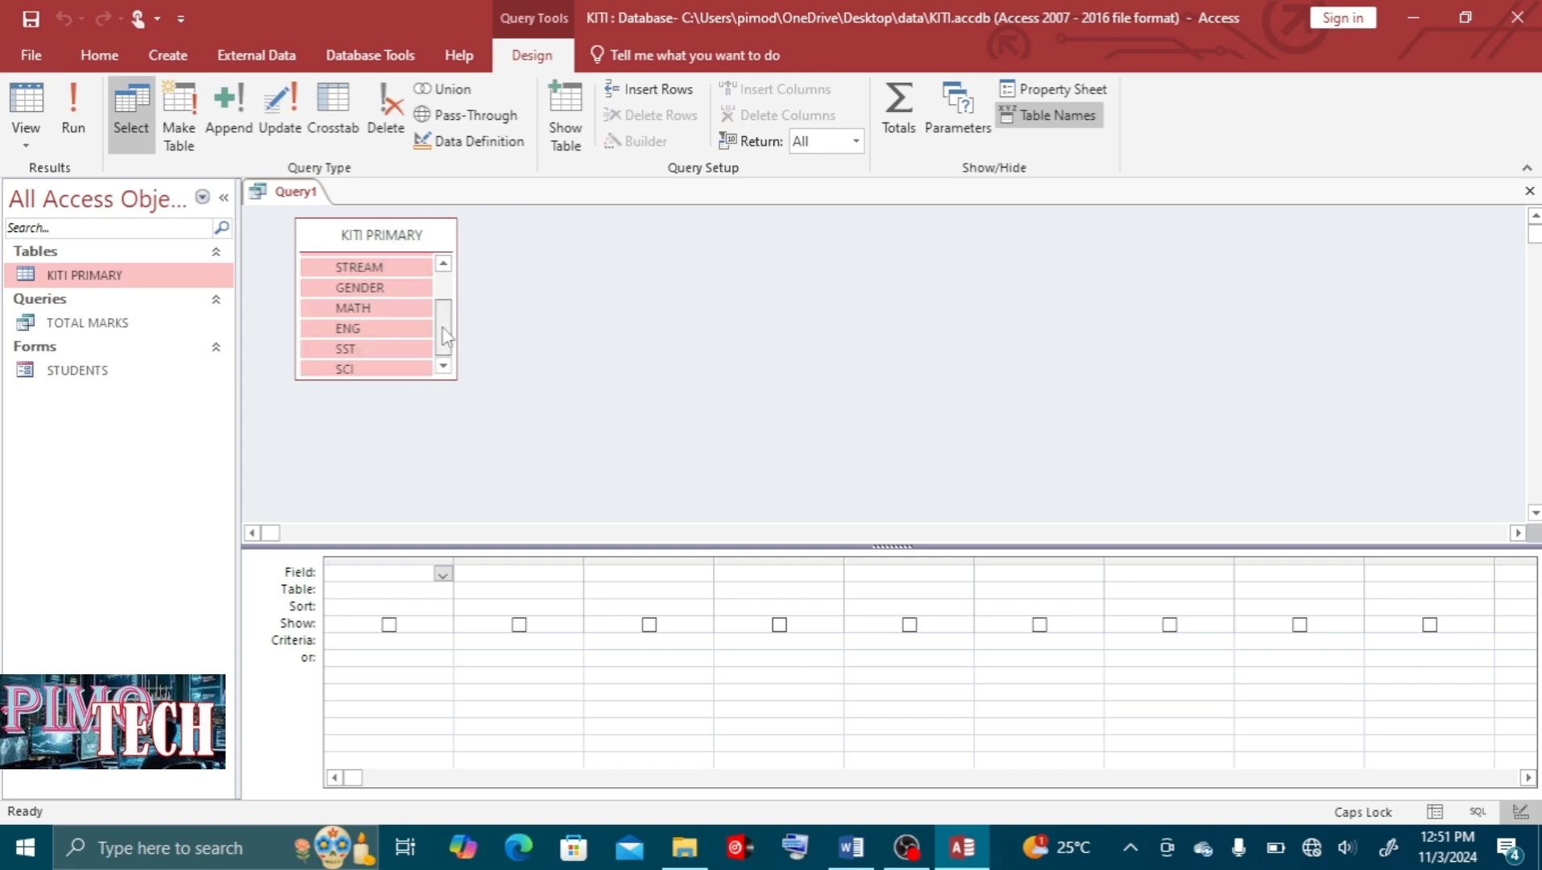
drag(443, 334, 444, 306)
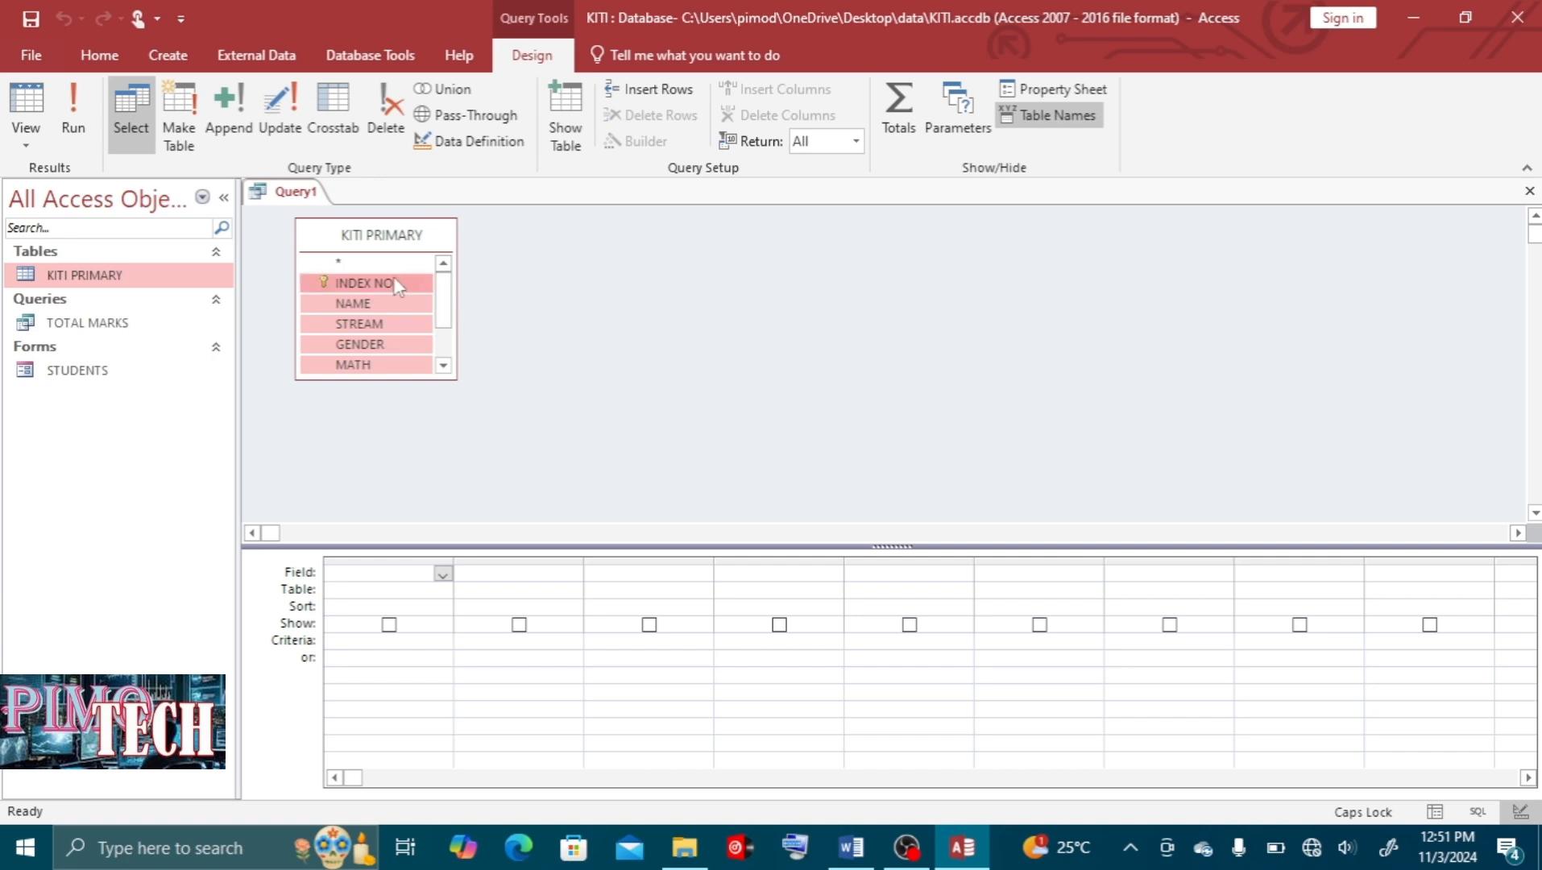
drag(392, 275, 407, 598)
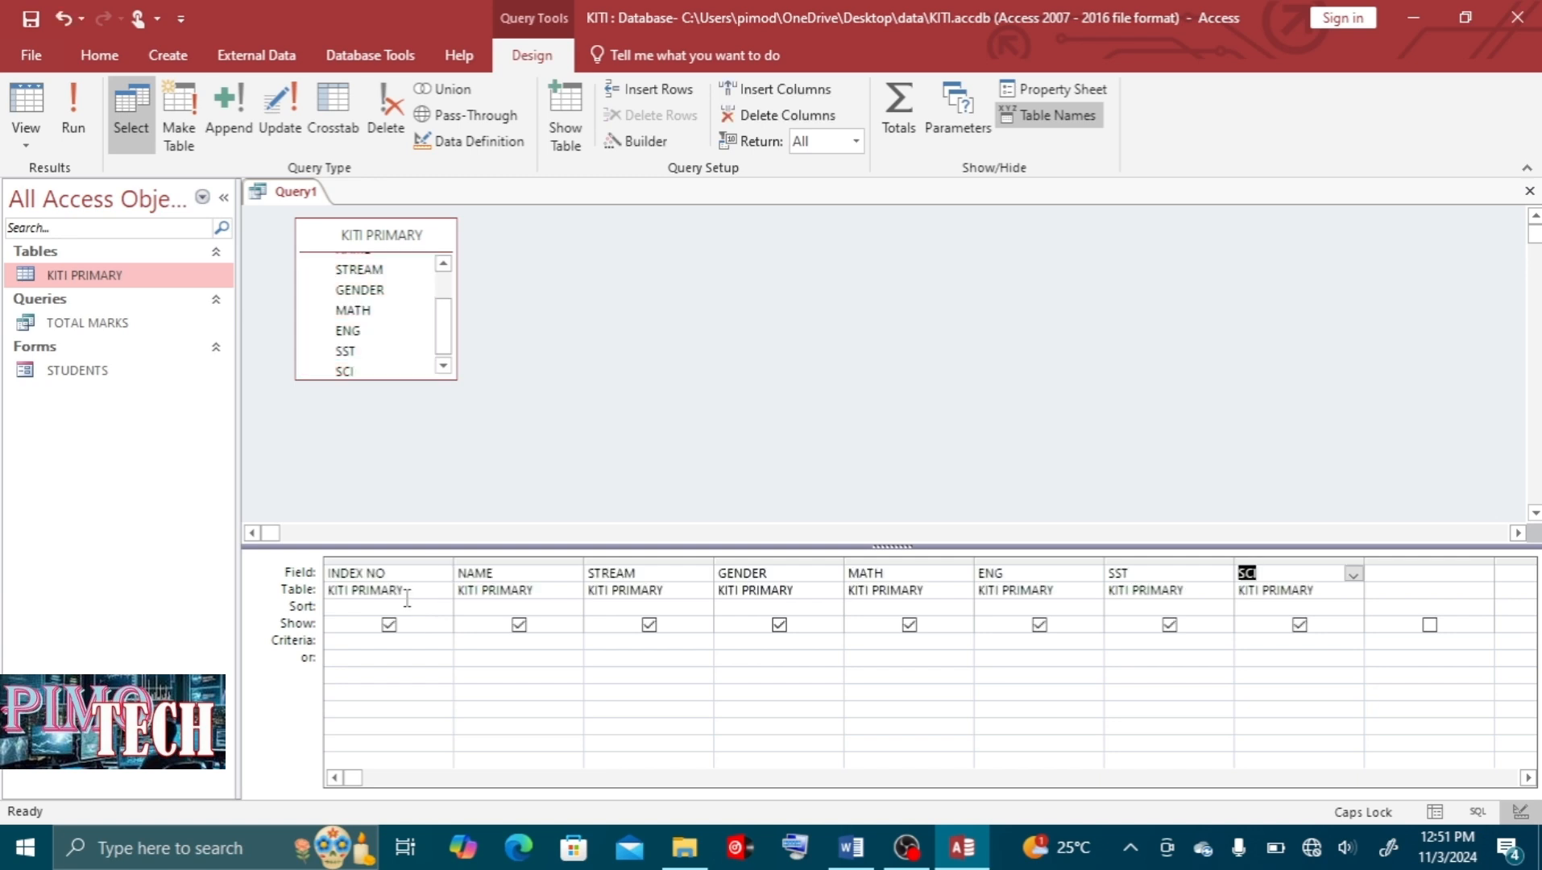
Check the Scores conditions in Word and set the Access query criteria to MATH >50, ENG >50 and GENDER "M"
click(851, 846)
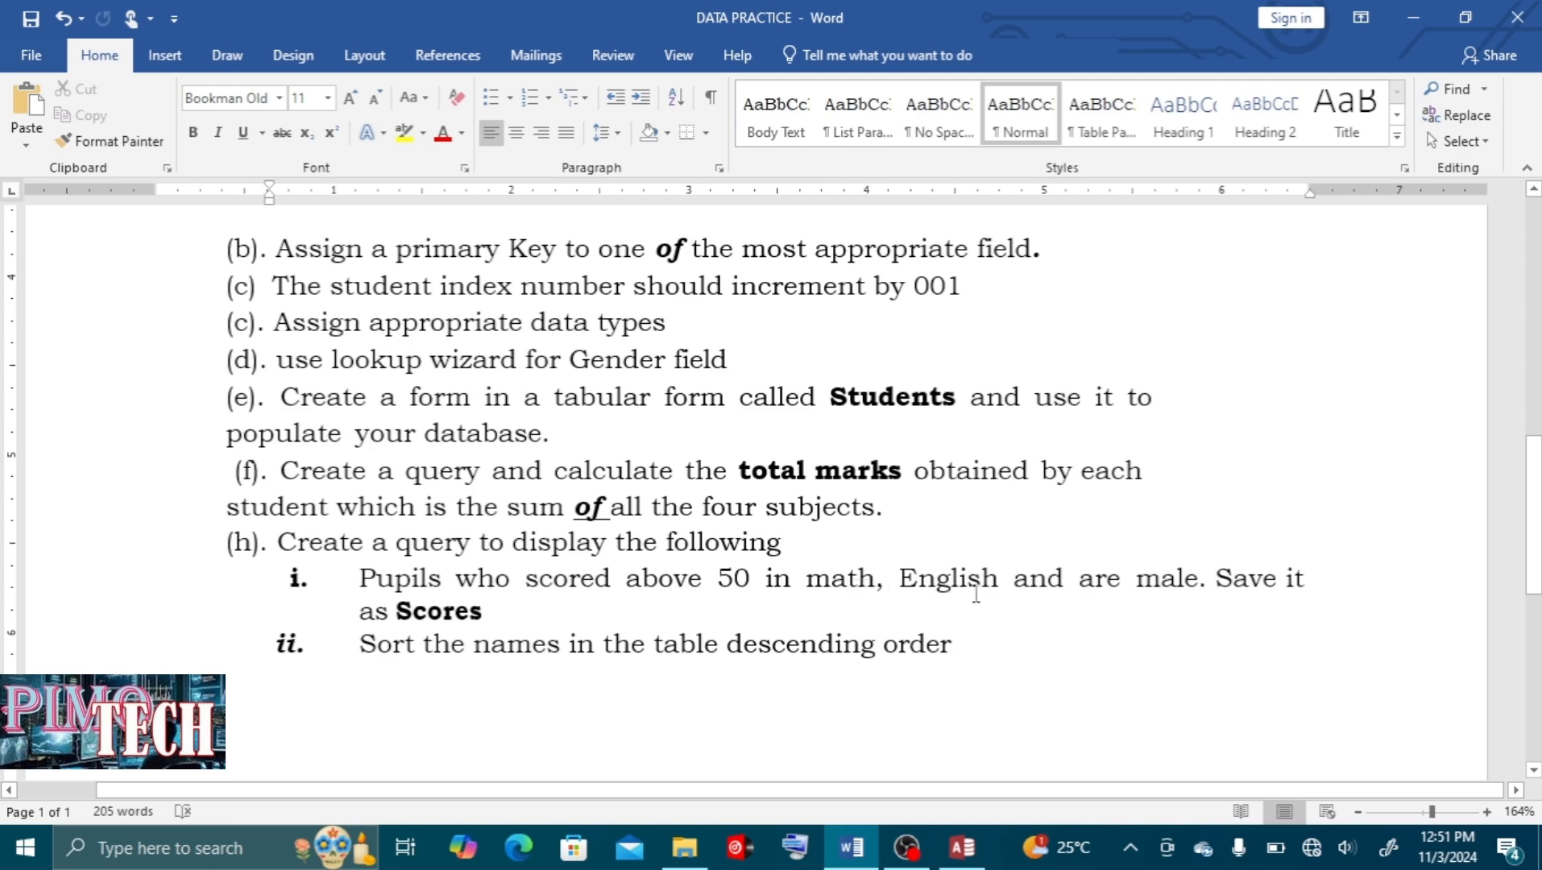
click(962, 842)
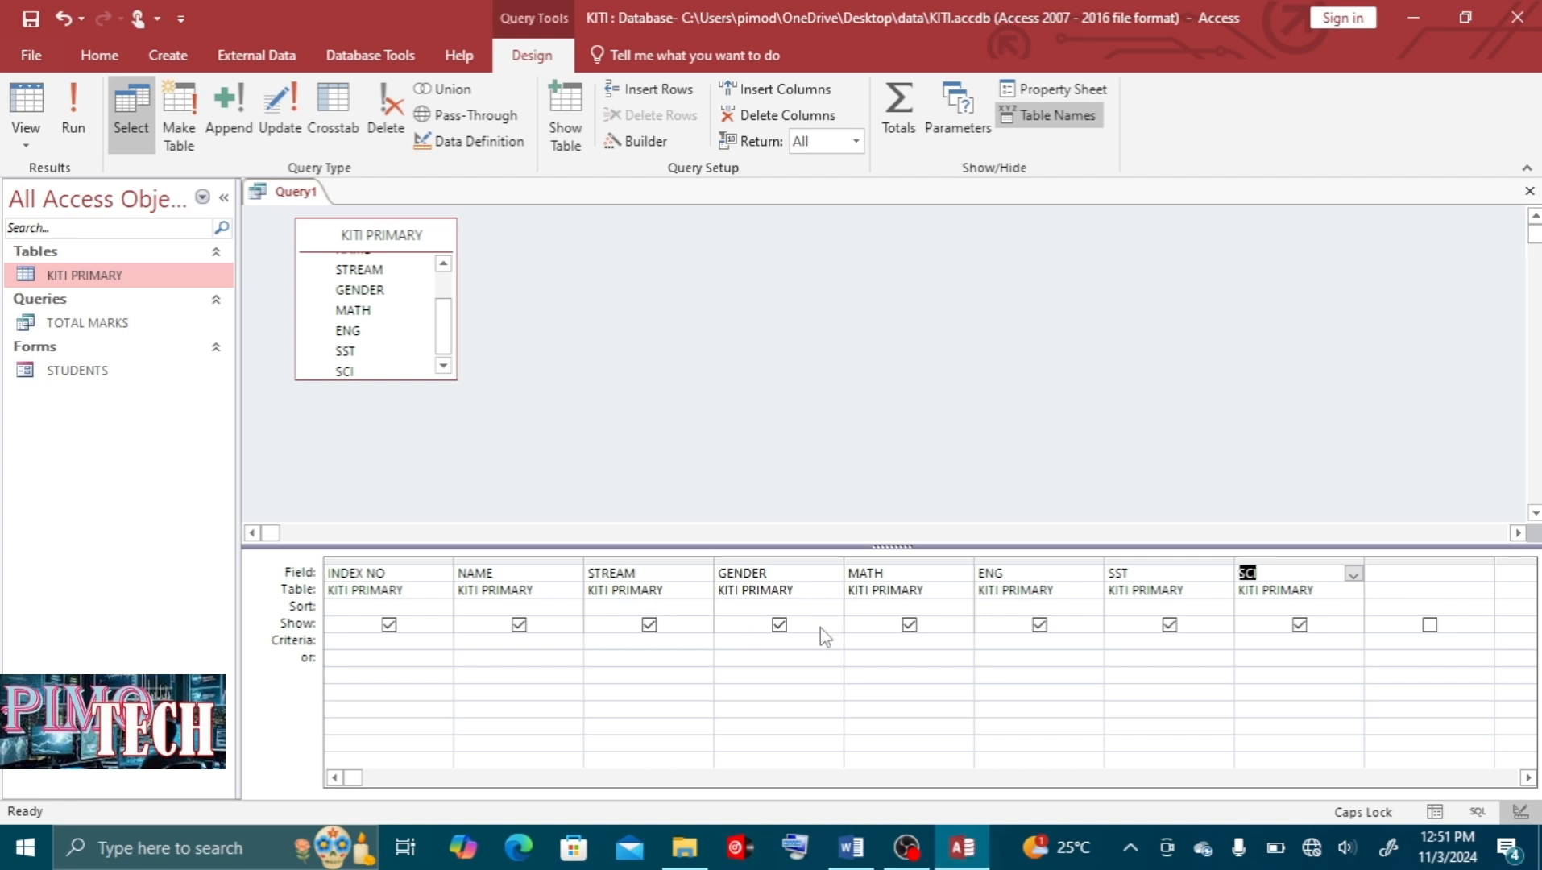
click(875, 642)
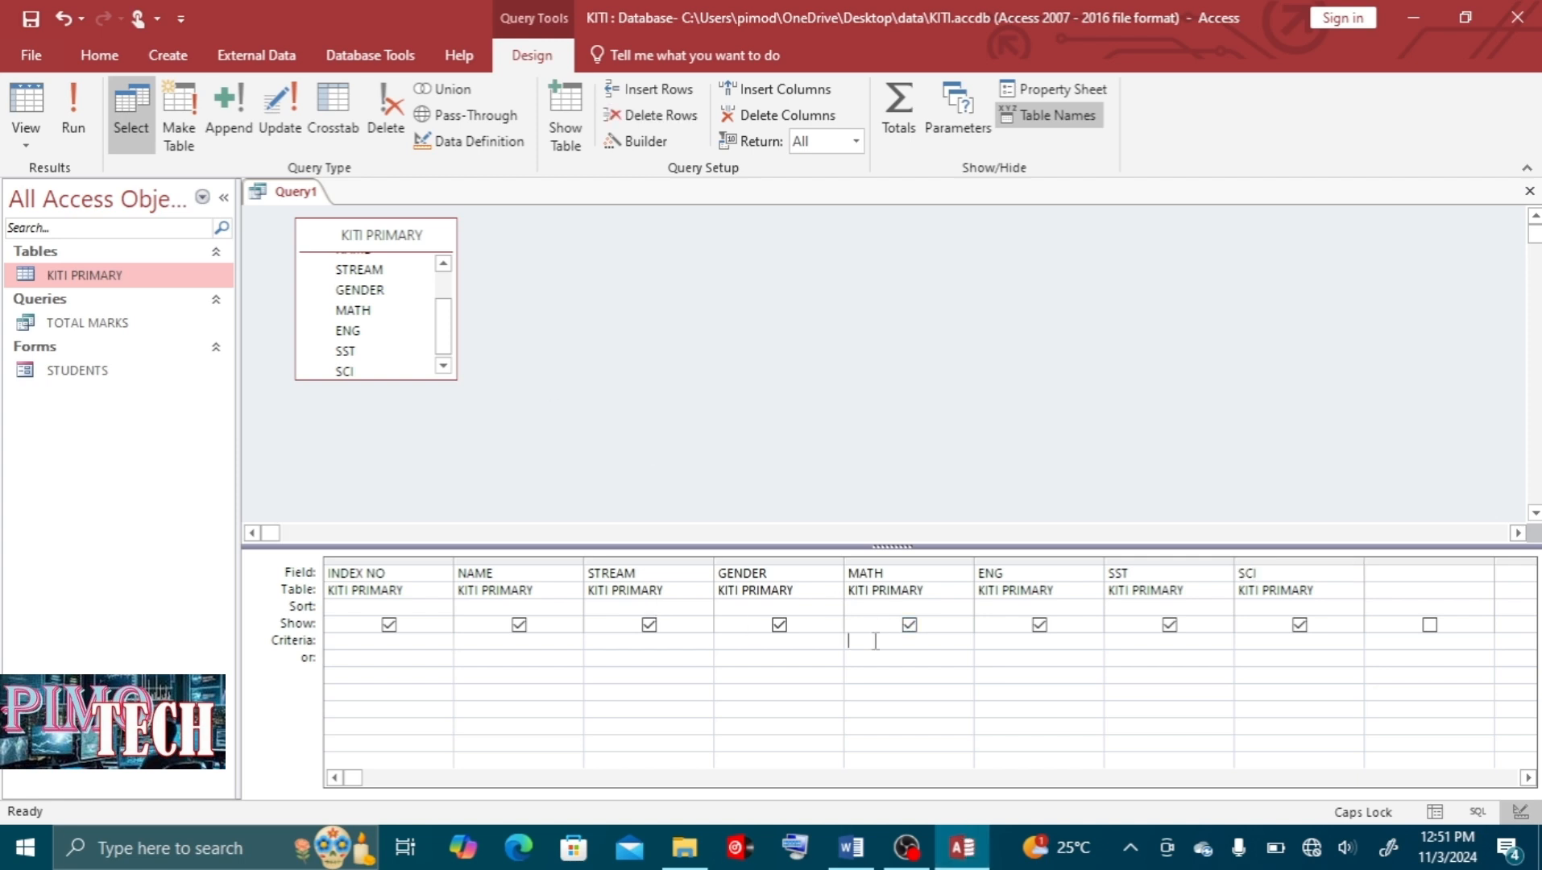
text(>50)
click(1002, 647)
text(>5)
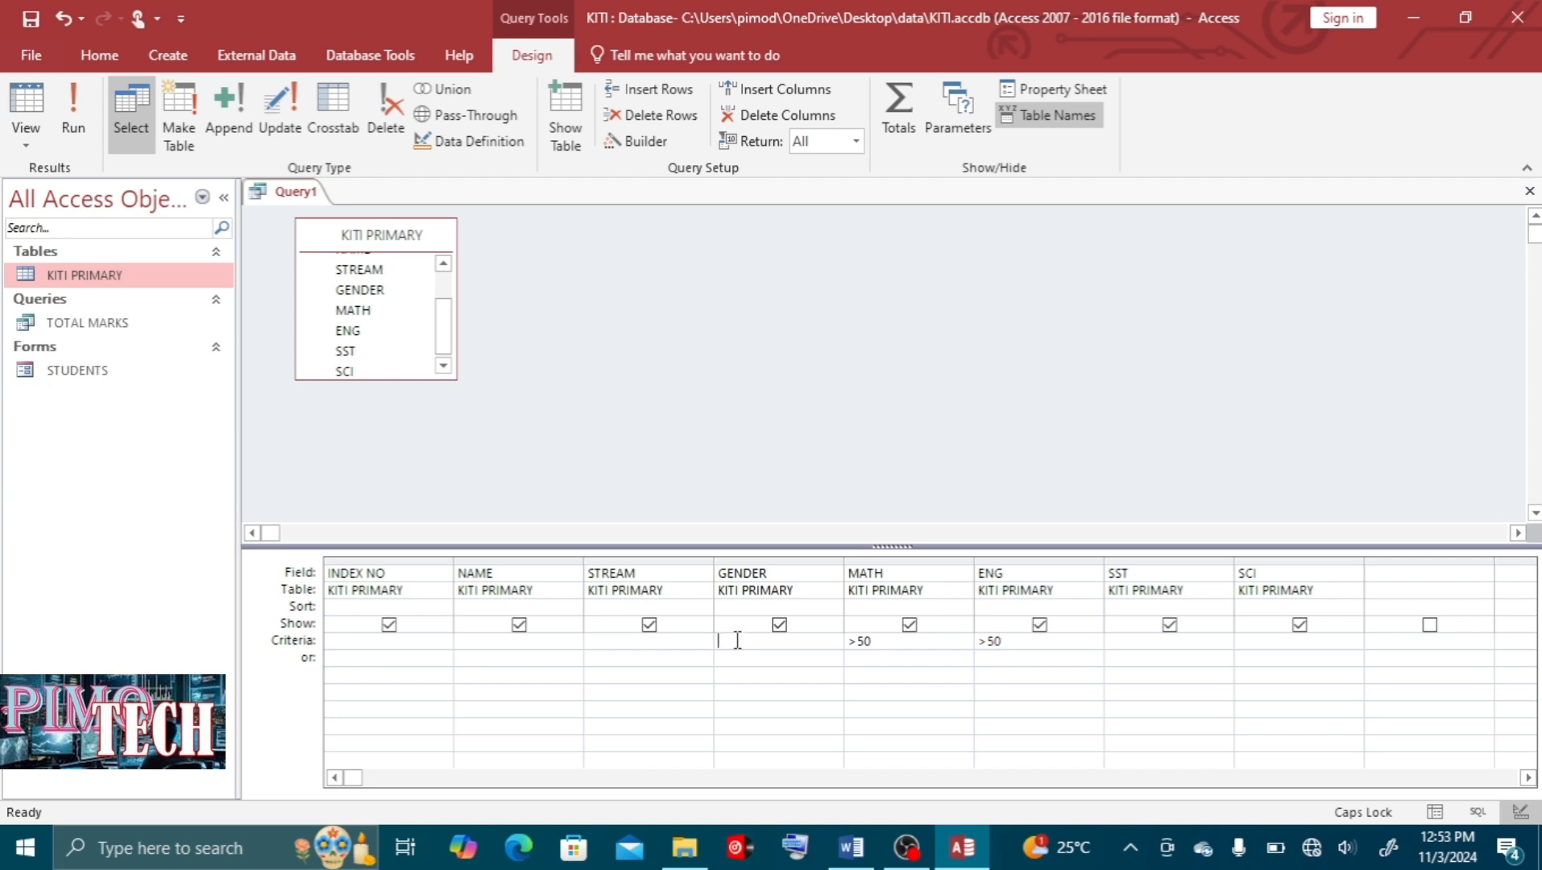
text(M")
Run the query, save it as SCORES and close it
click(68, 99)
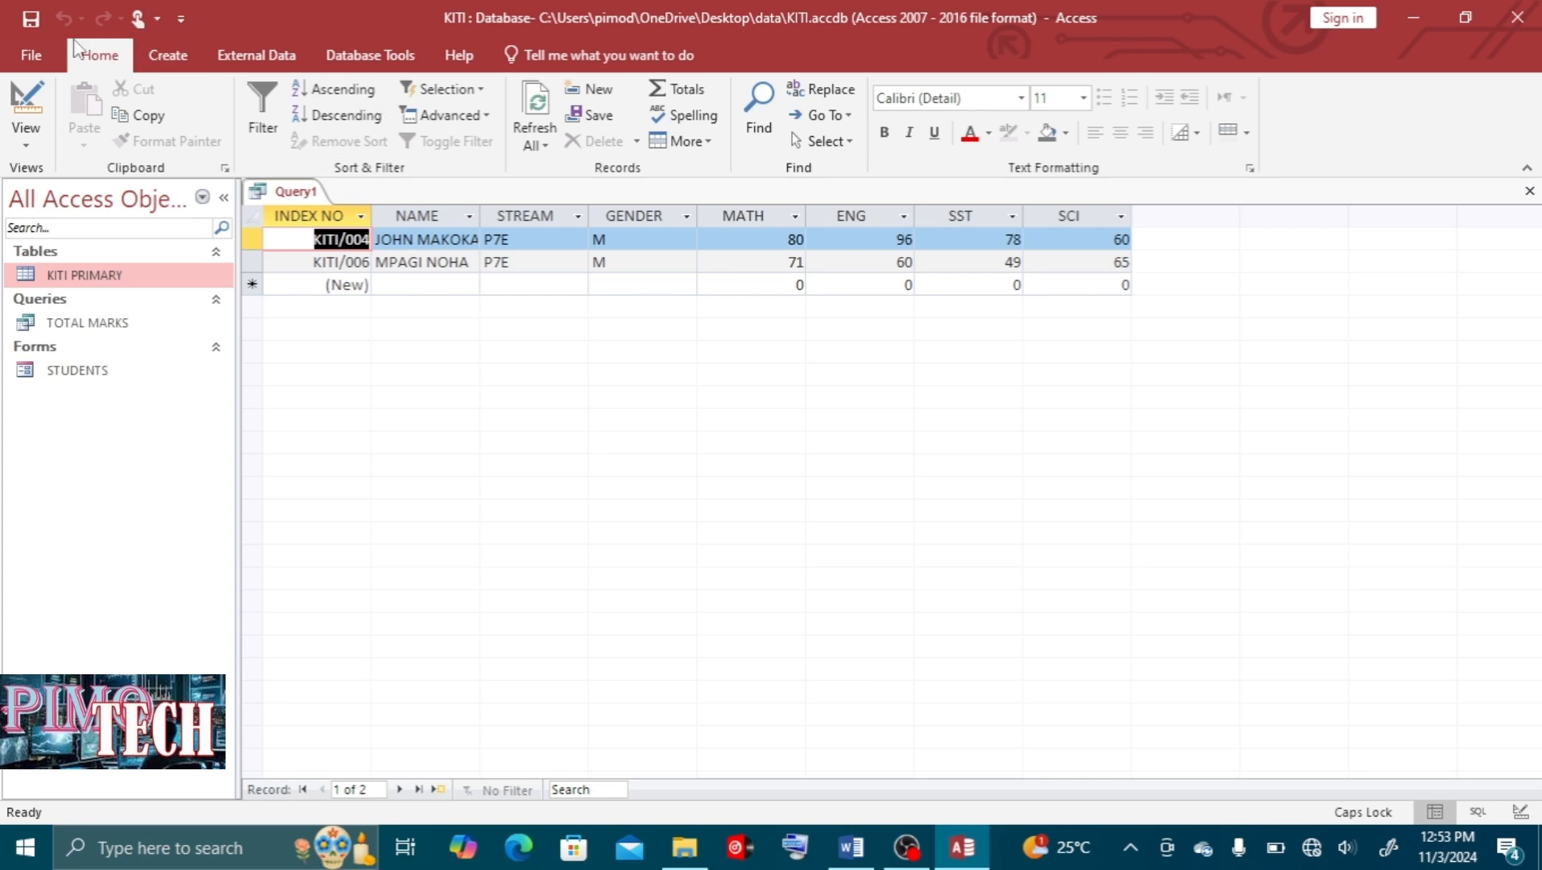
click(29, 24)
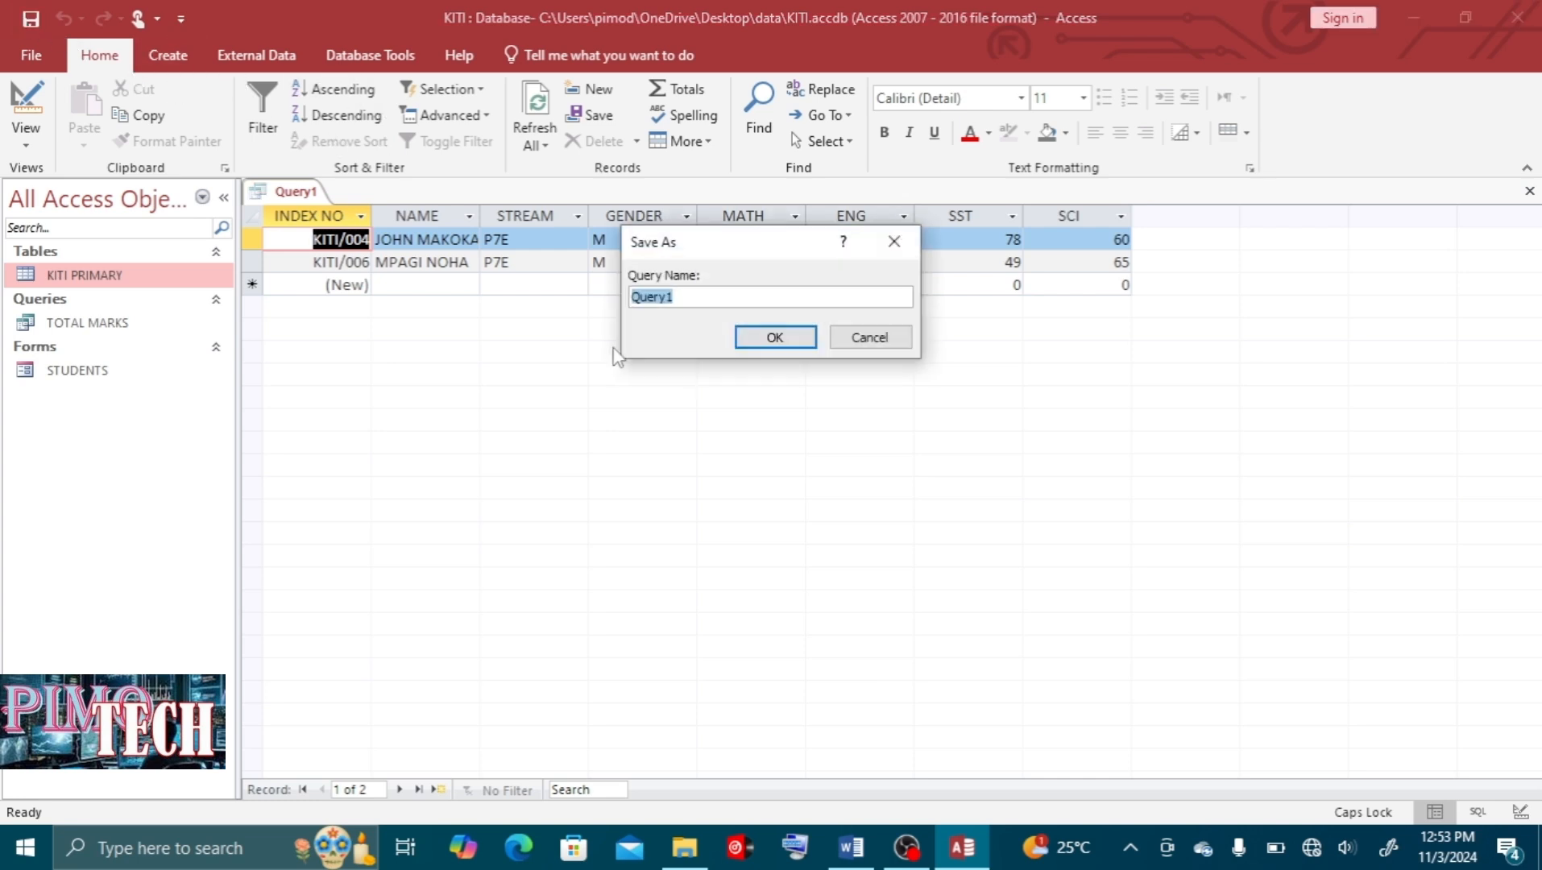
text(SCORES)
click(772, 338)
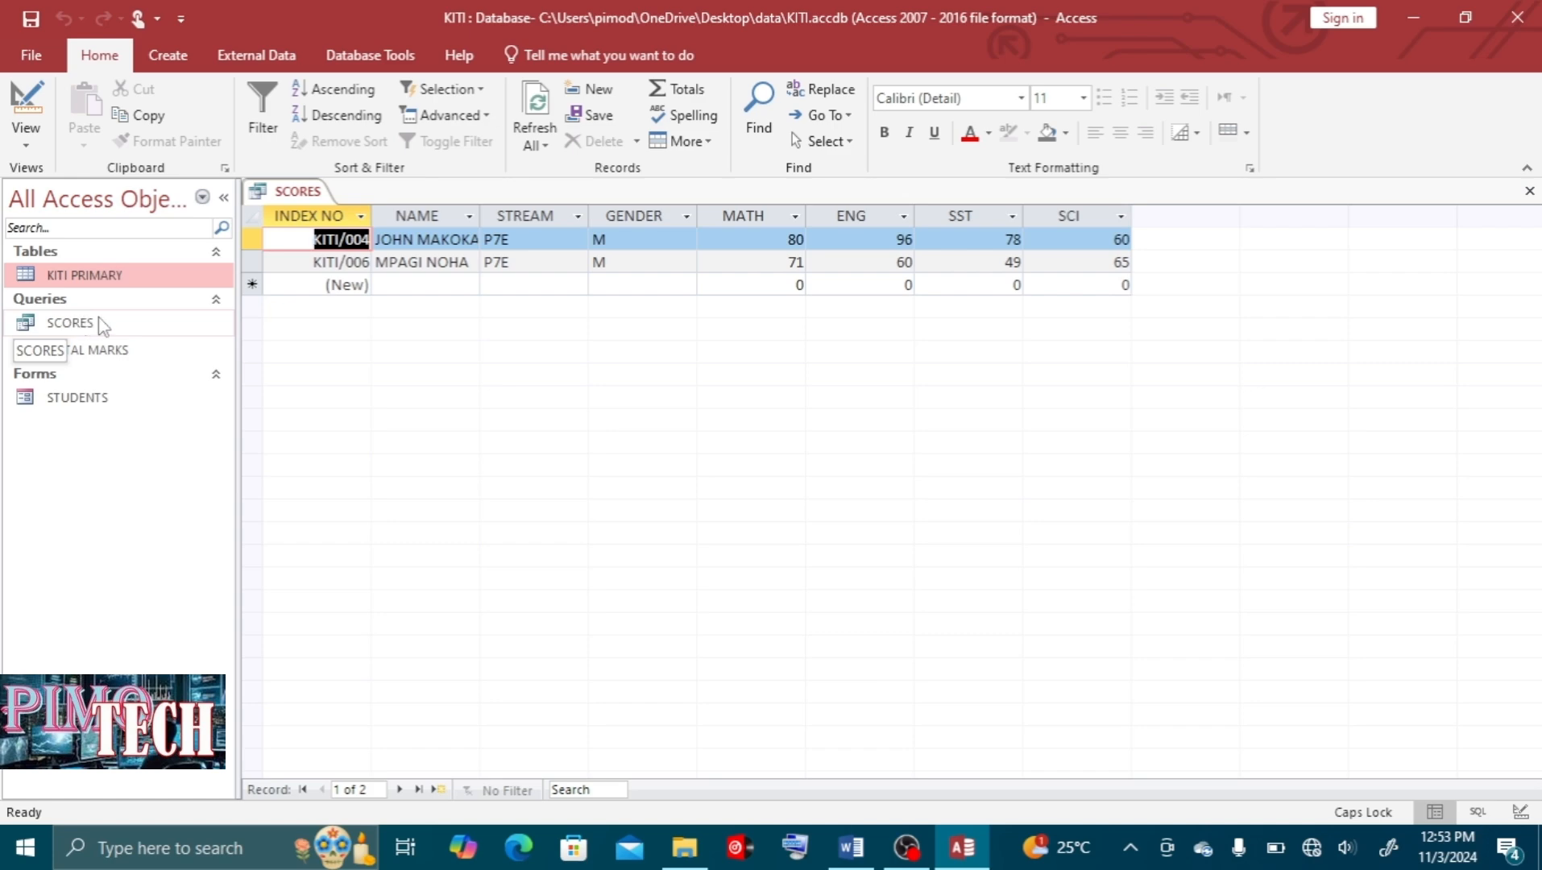
click(1529, 191)
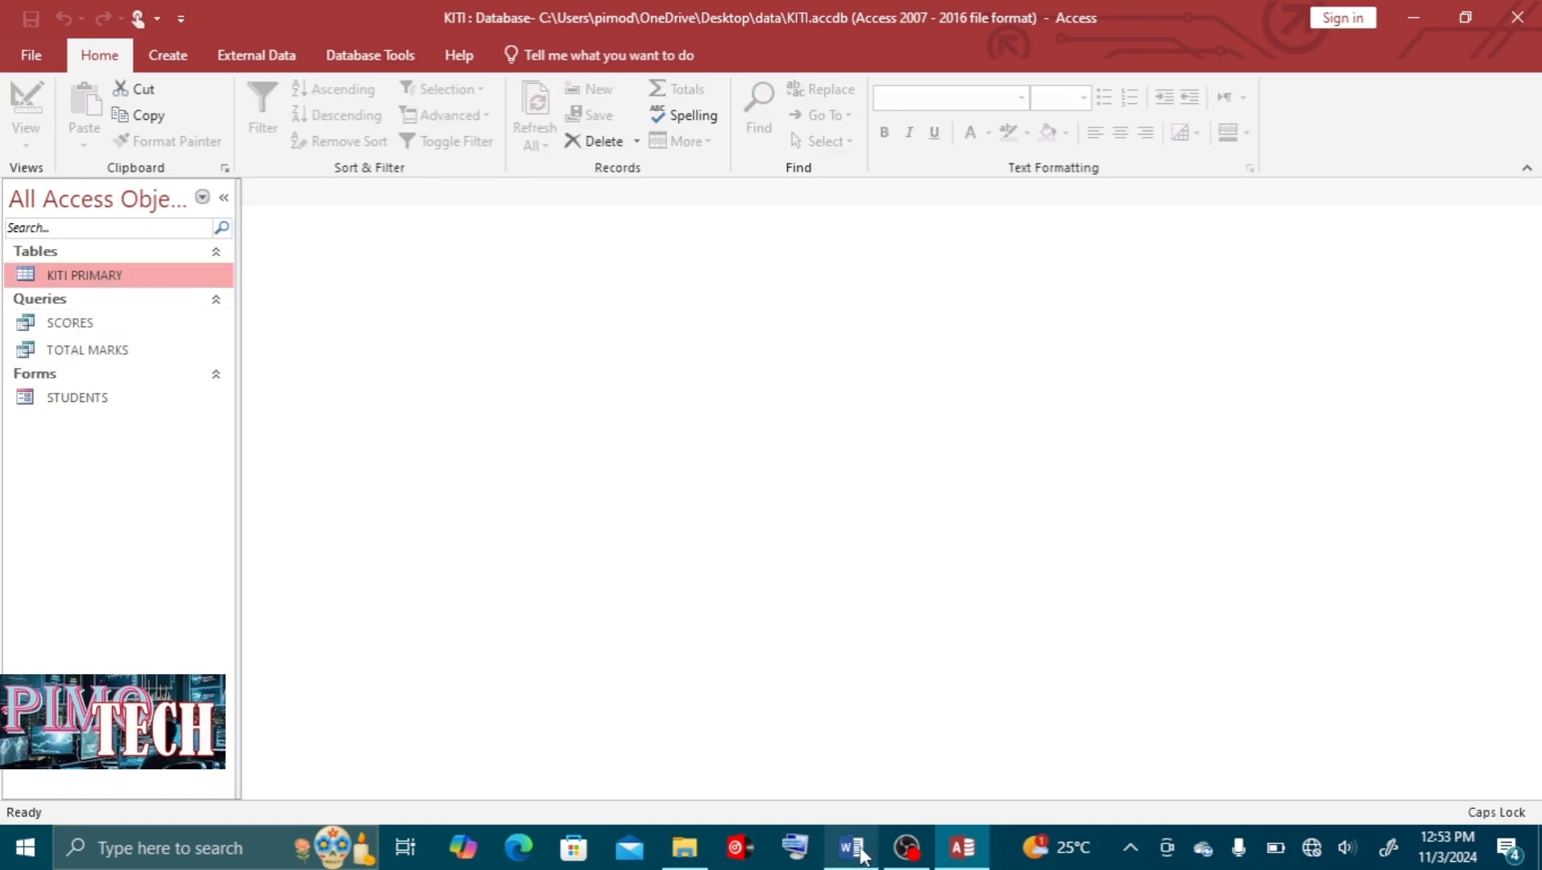
Check the sorting task in Word and sort the KITI PRIMARY table by the NAME column in ascending order in Access
click(851, 847)
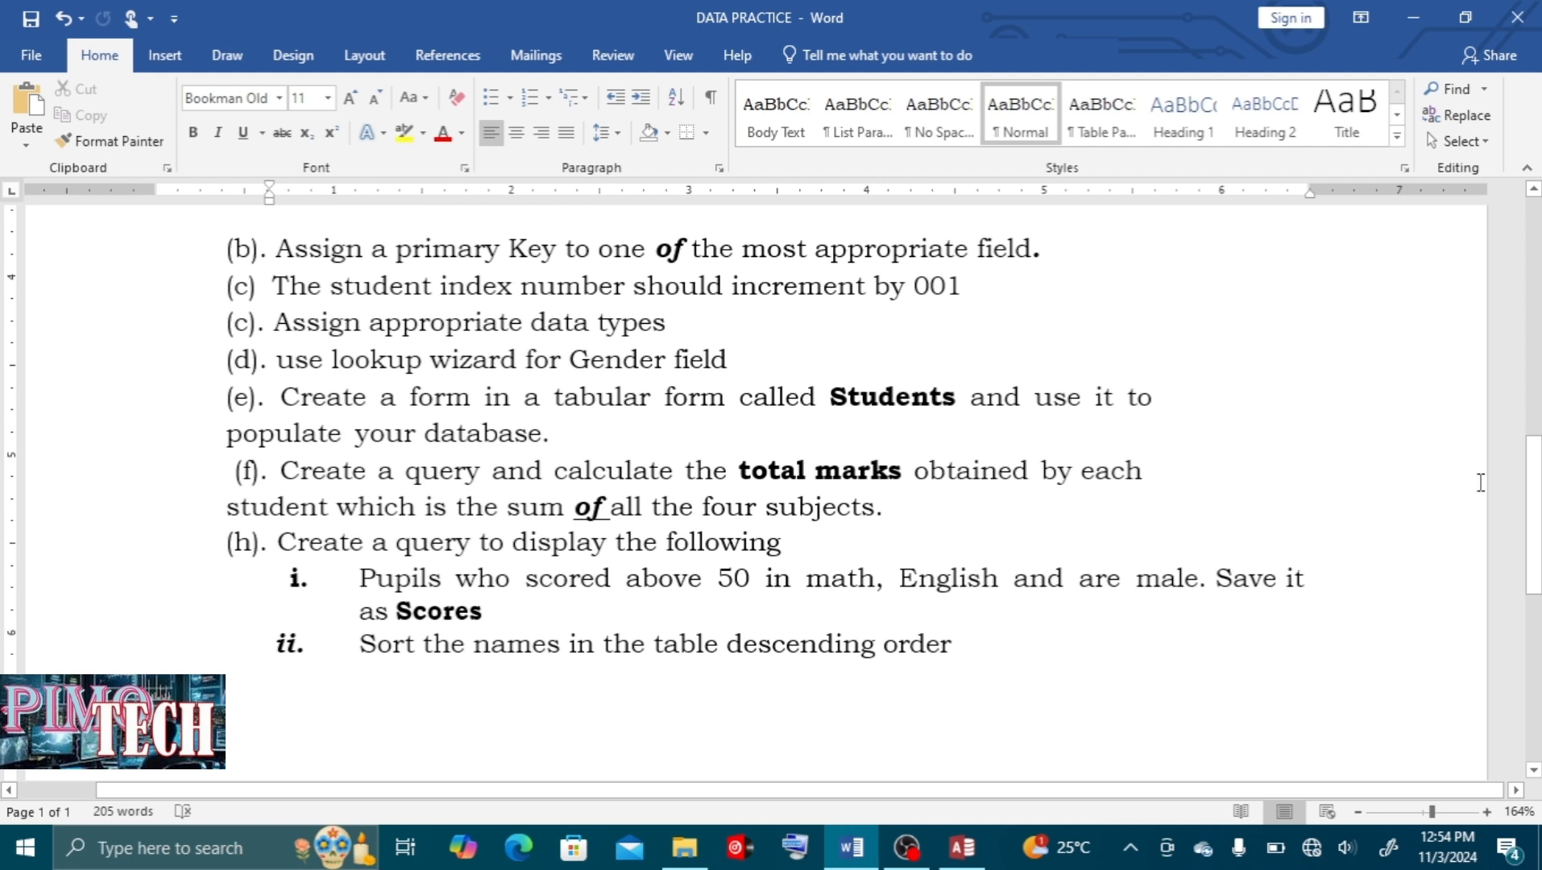
key(alt+Tab)
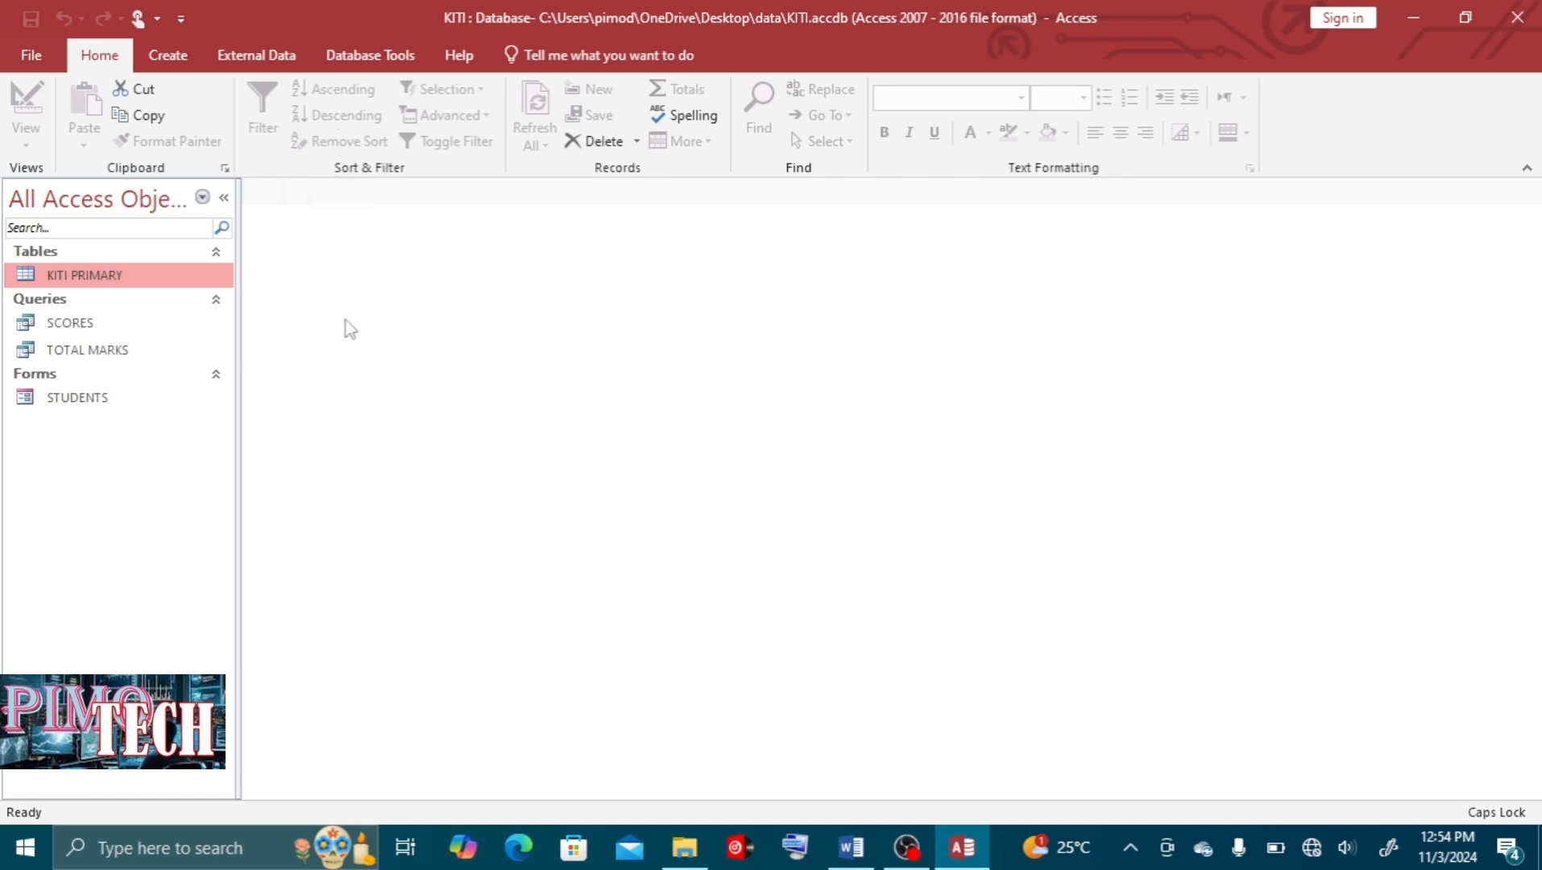
double_click(143, 275)
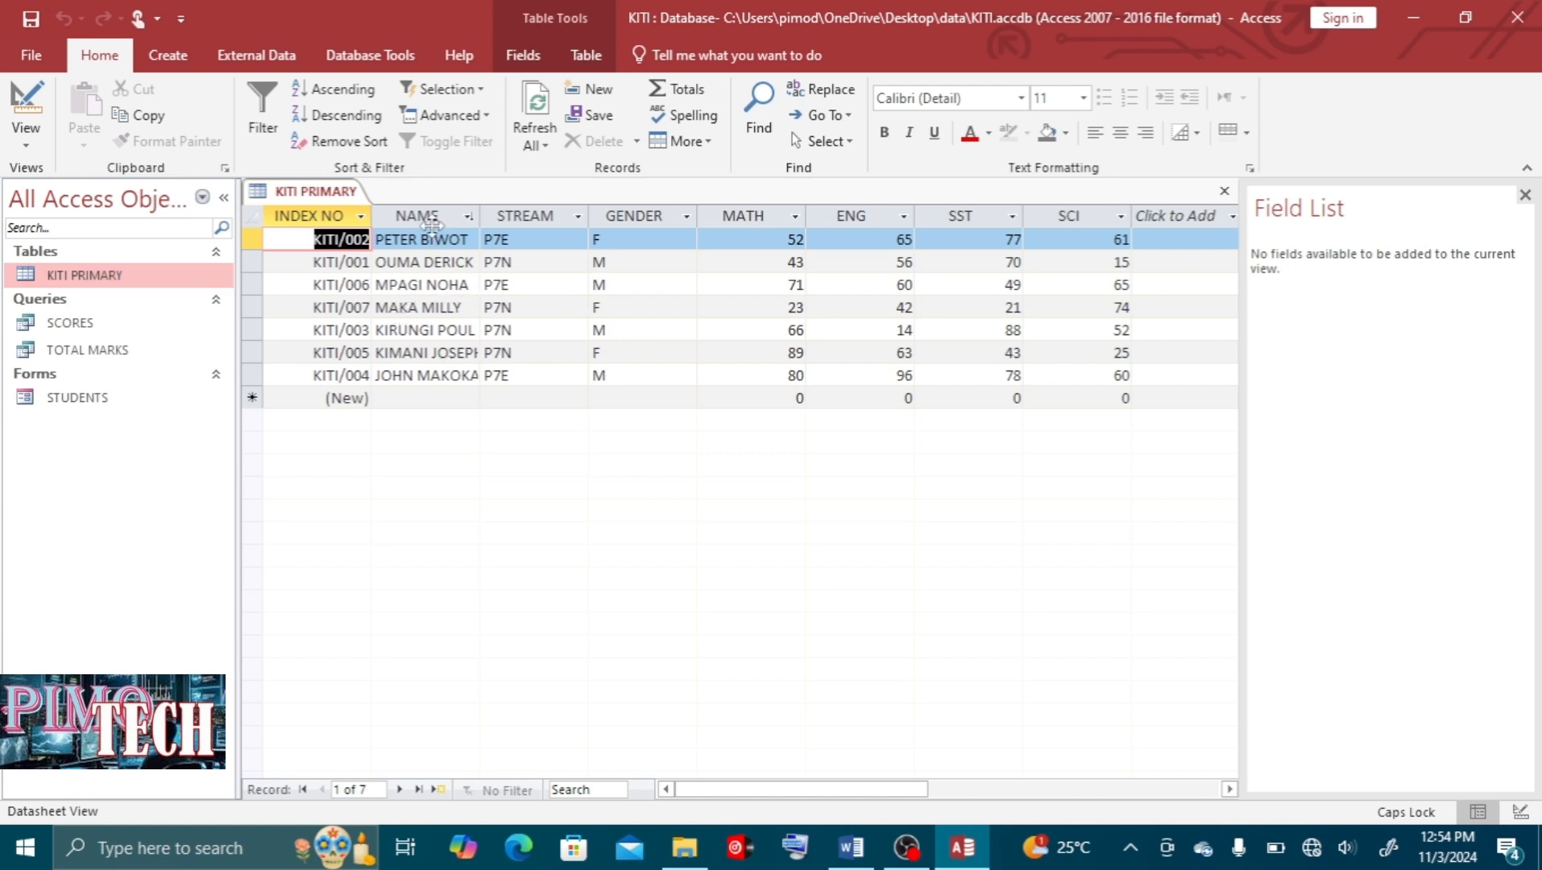
click(430, 214)
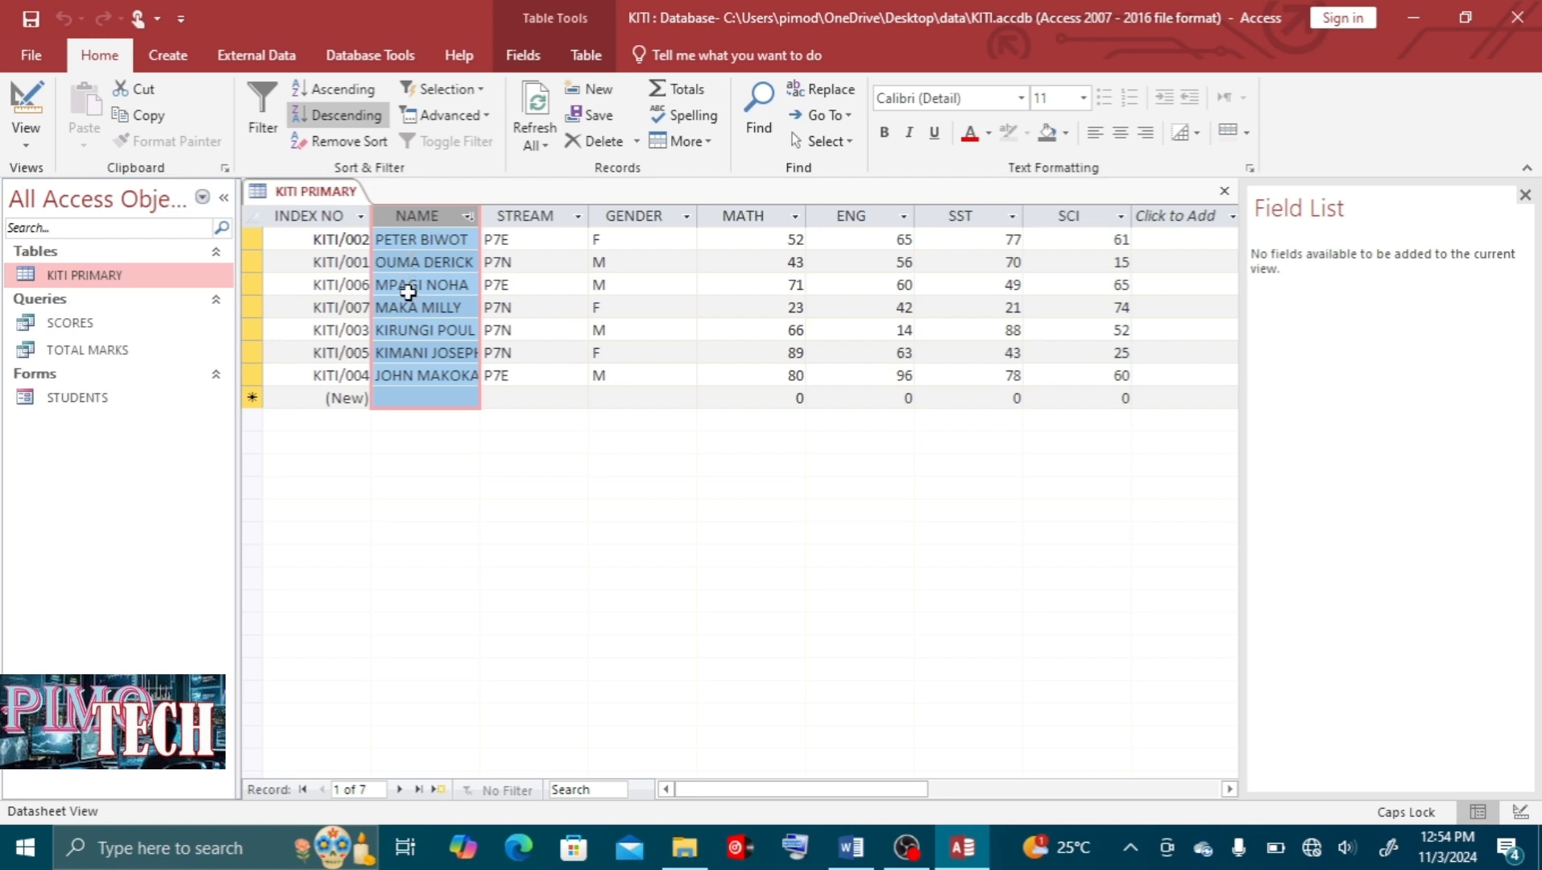
click(335, 89)
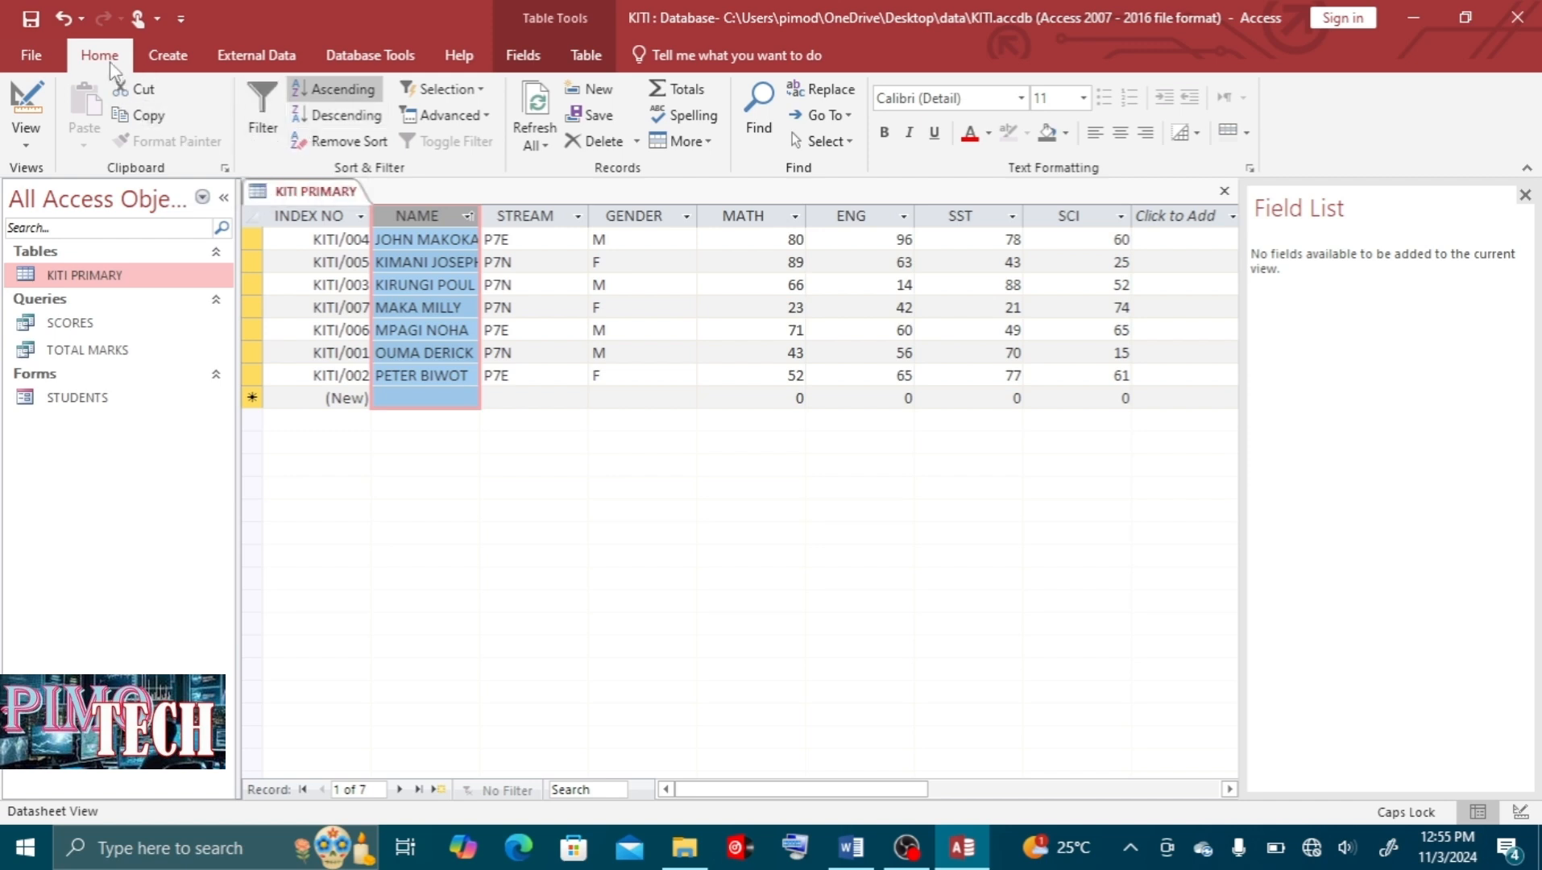
click(165, 56)
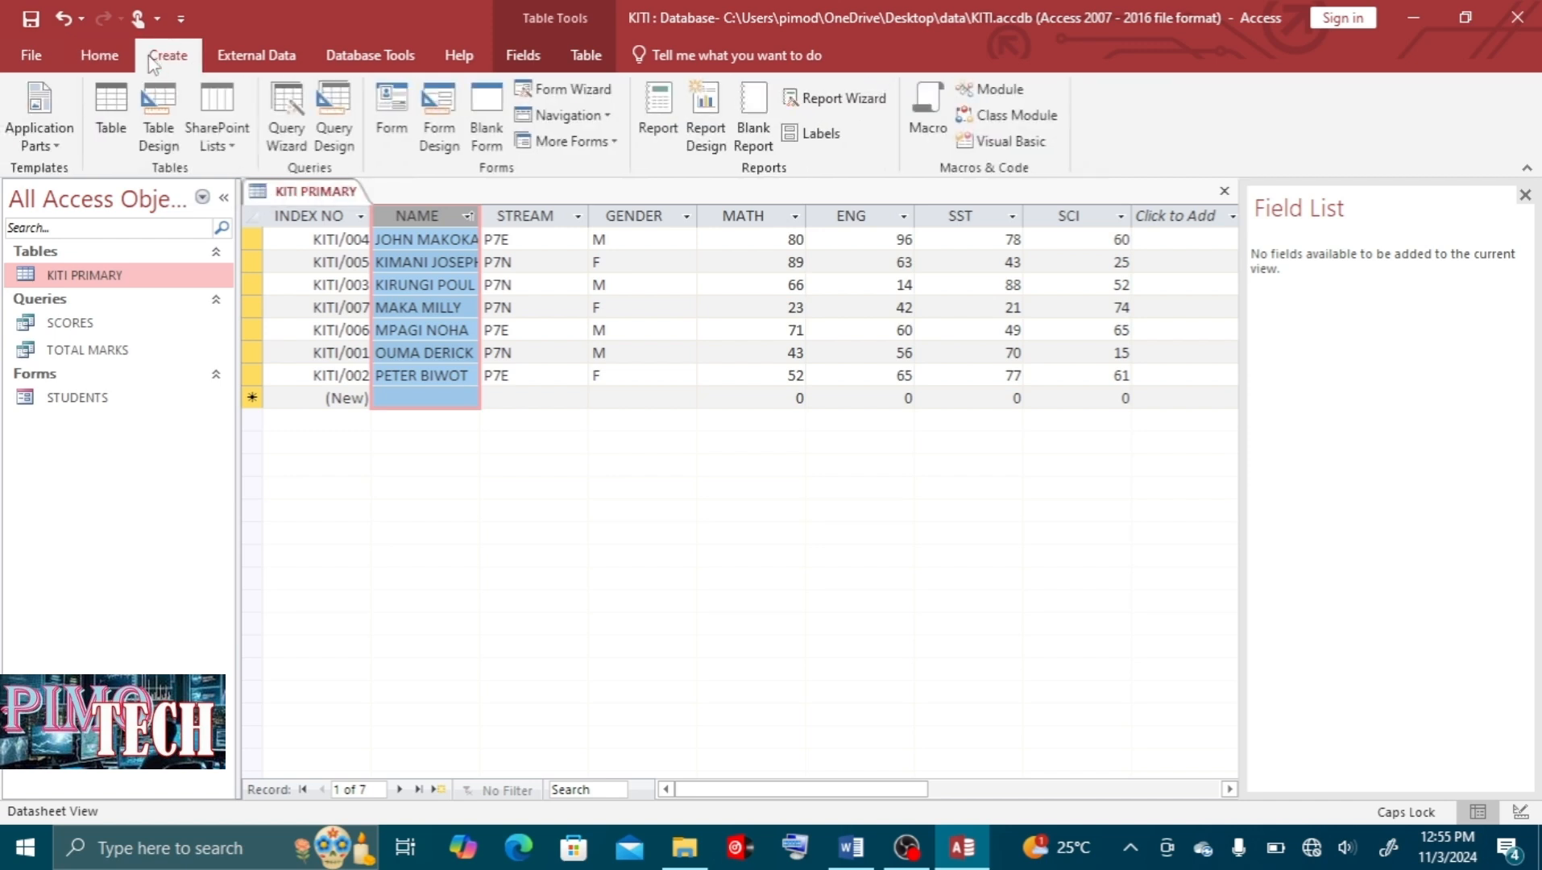
click(102, 52)
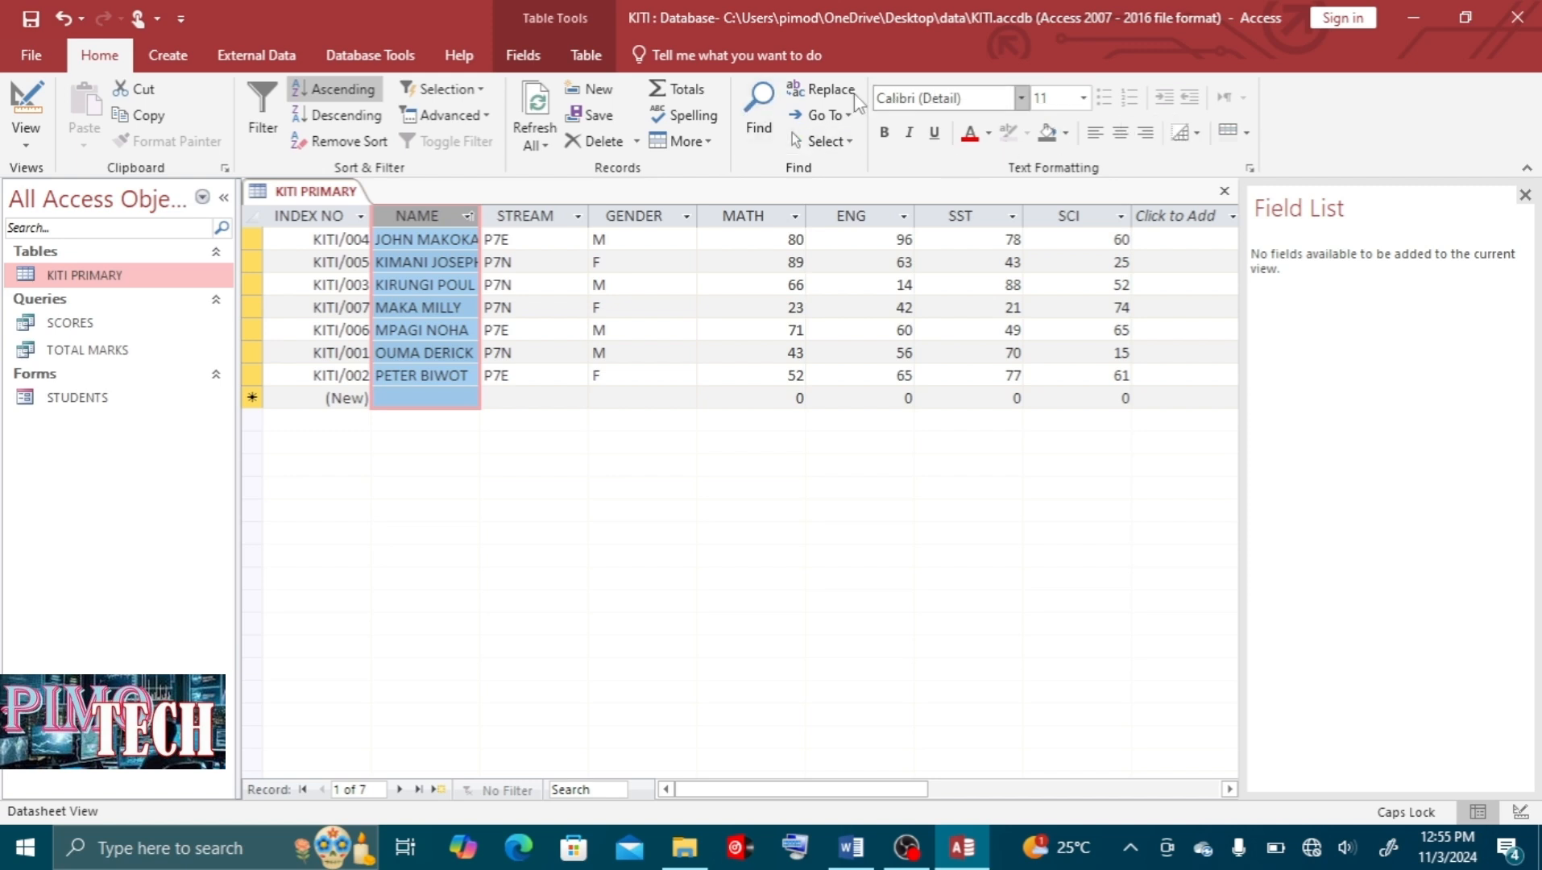
click(1249, 168)
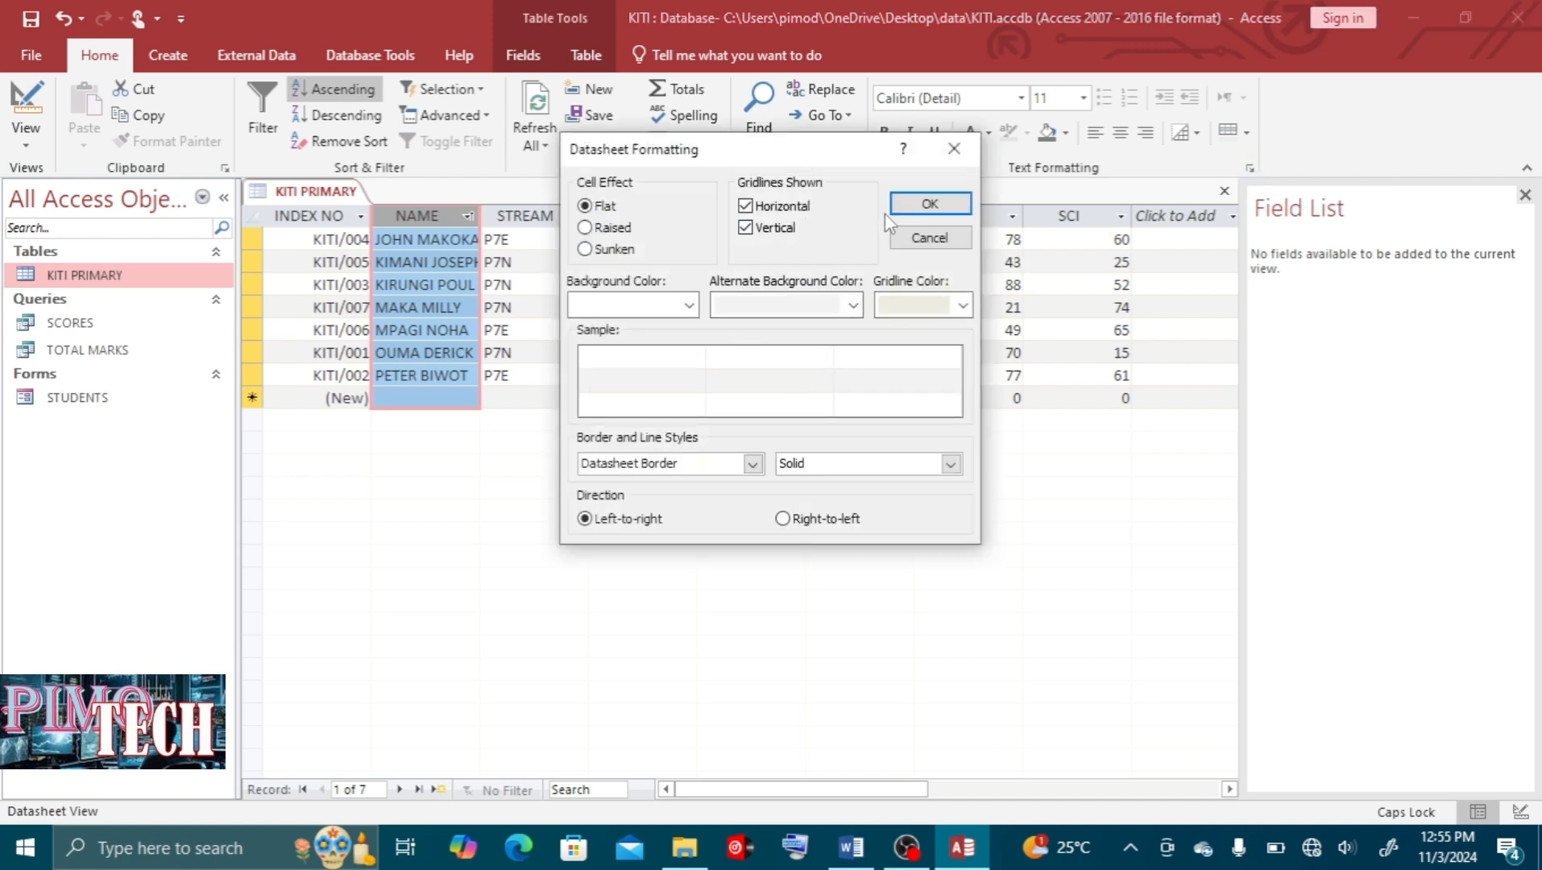
click(954, 150)
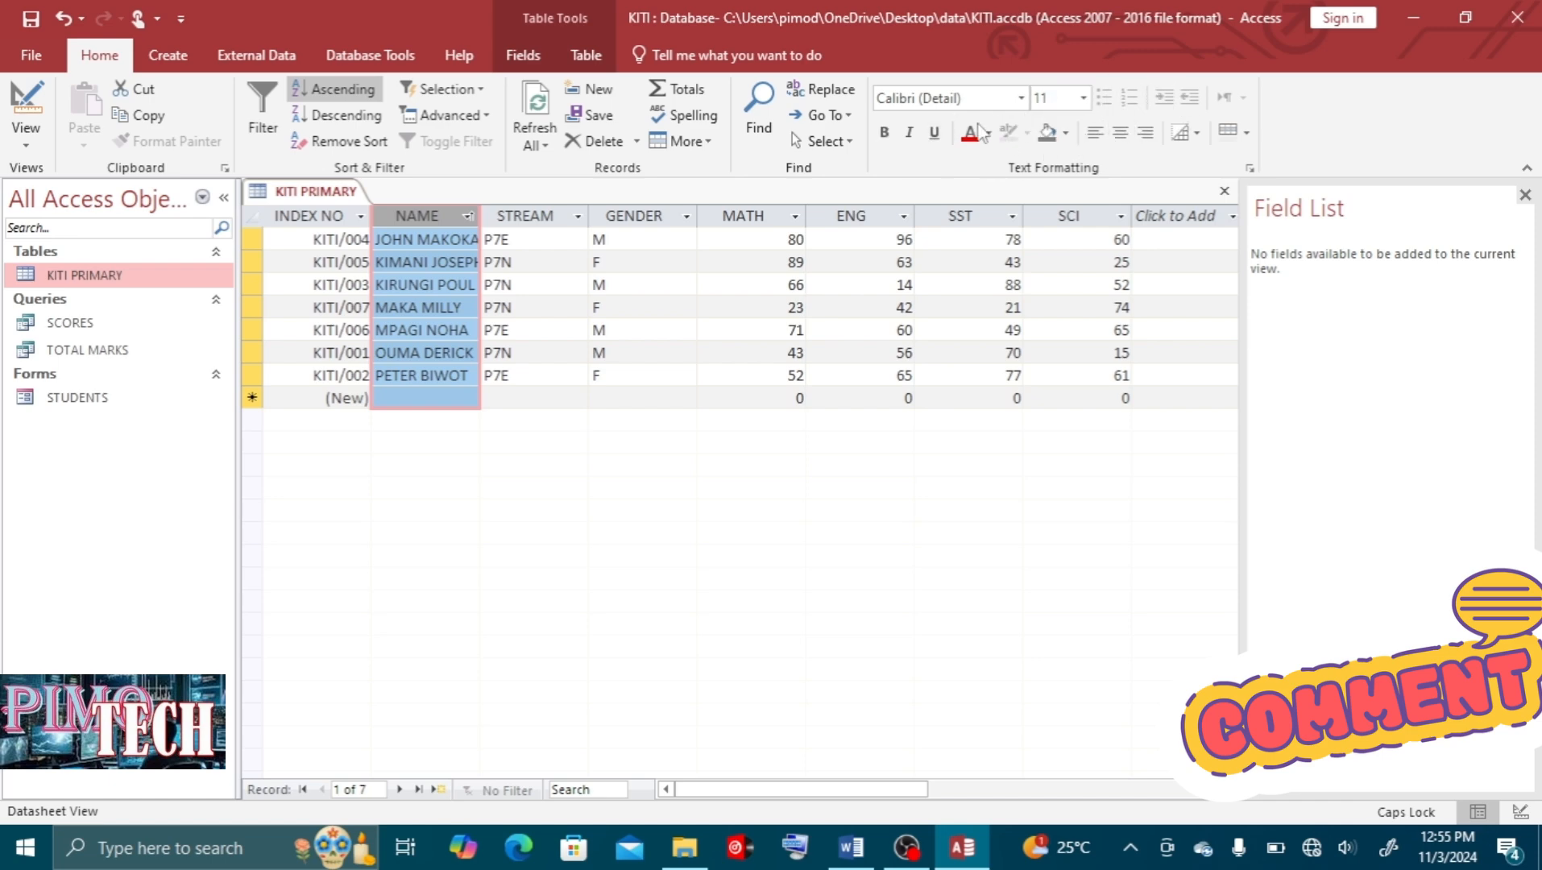
click(1250, 168)
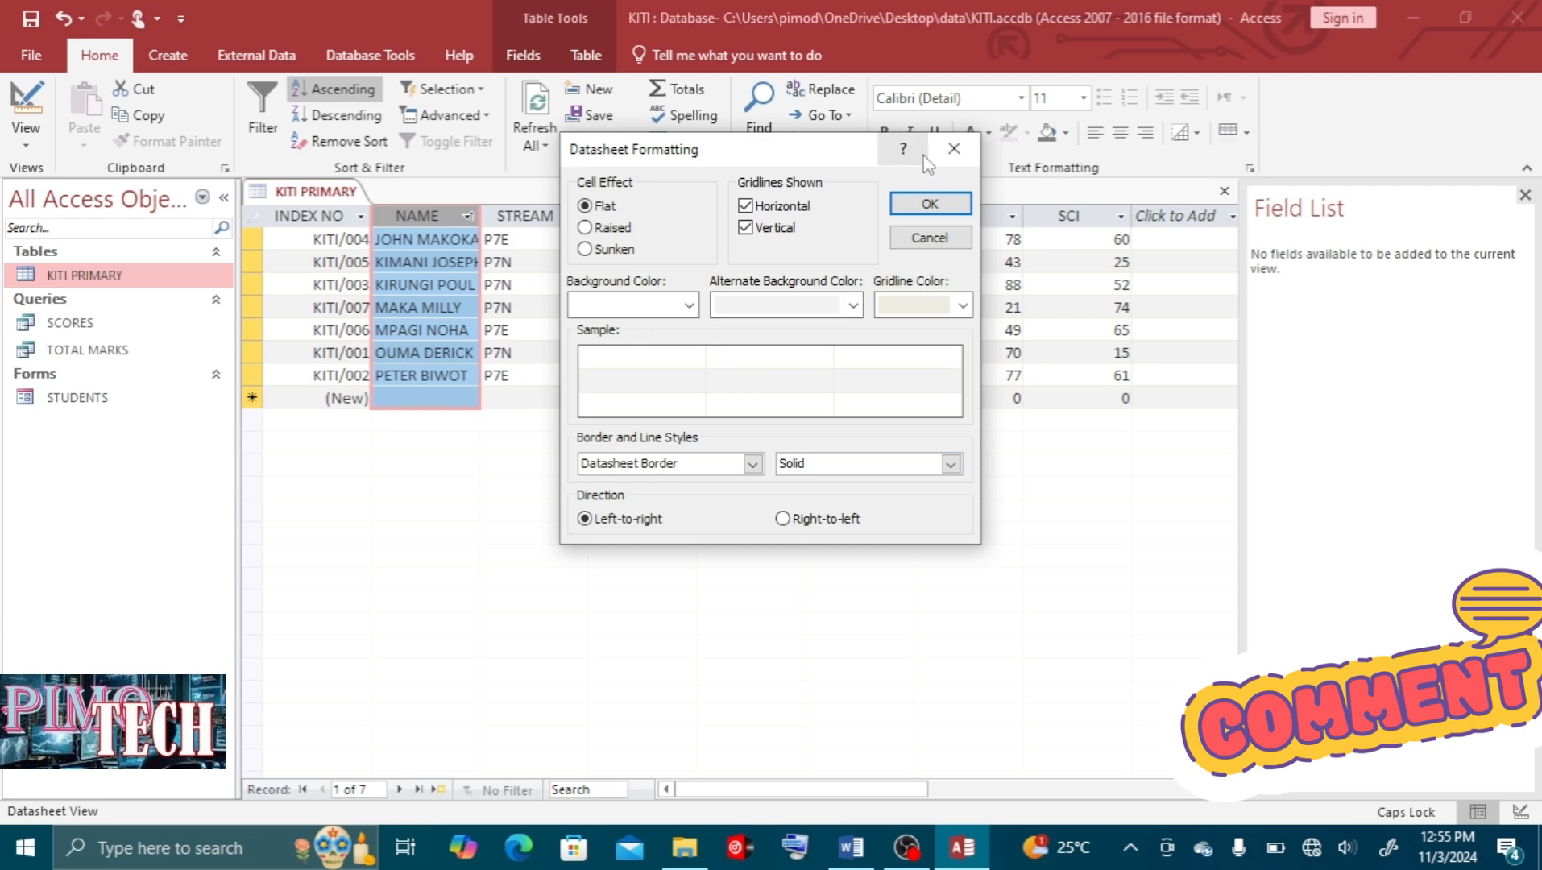
click(951, 153)
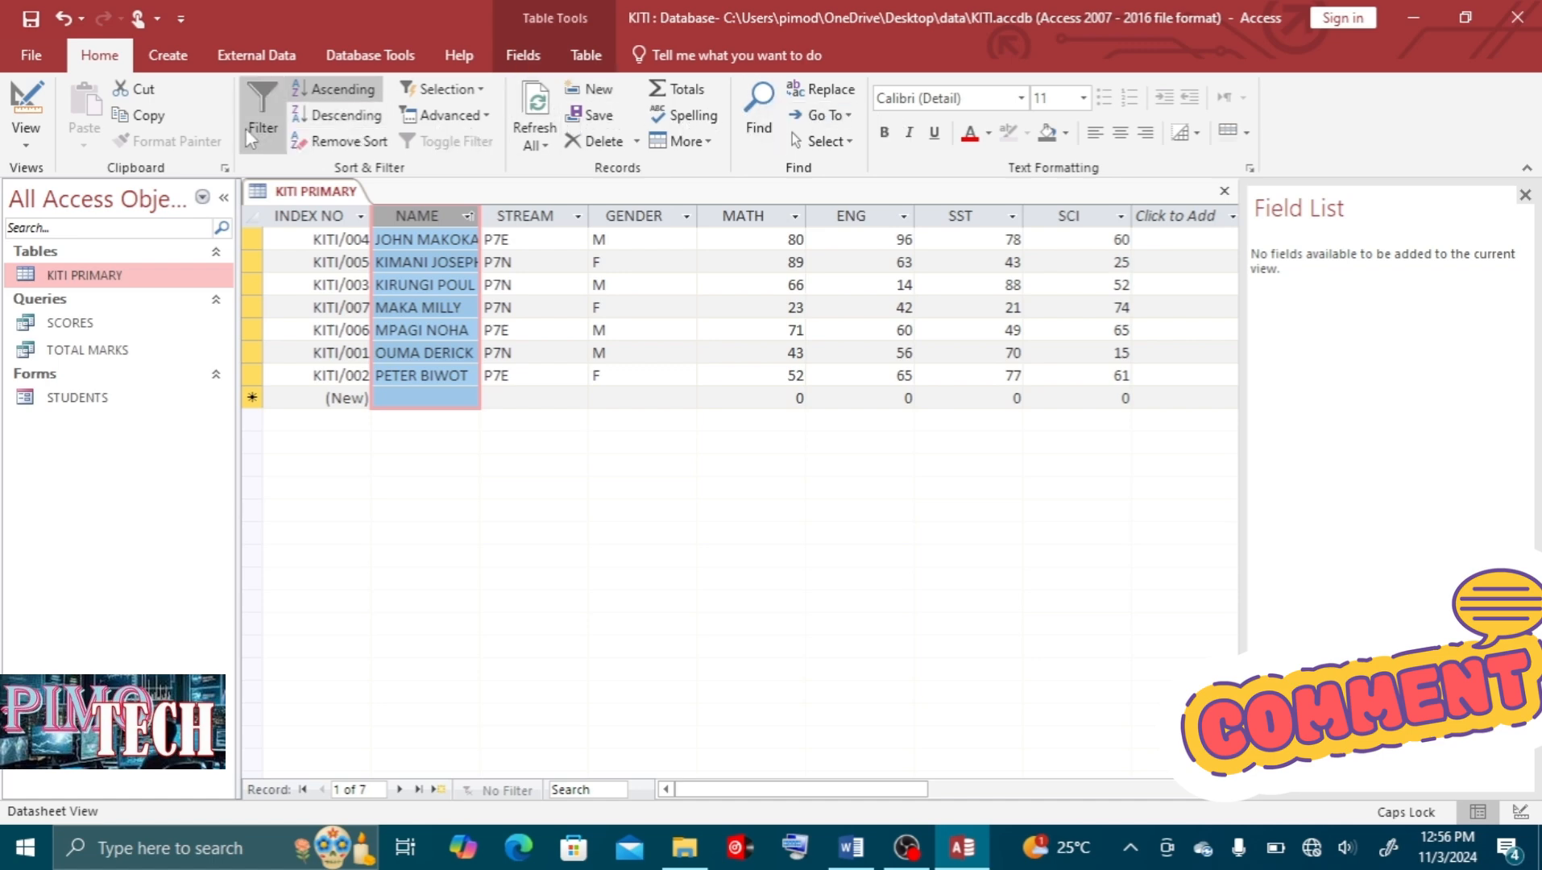
click(225, 167)
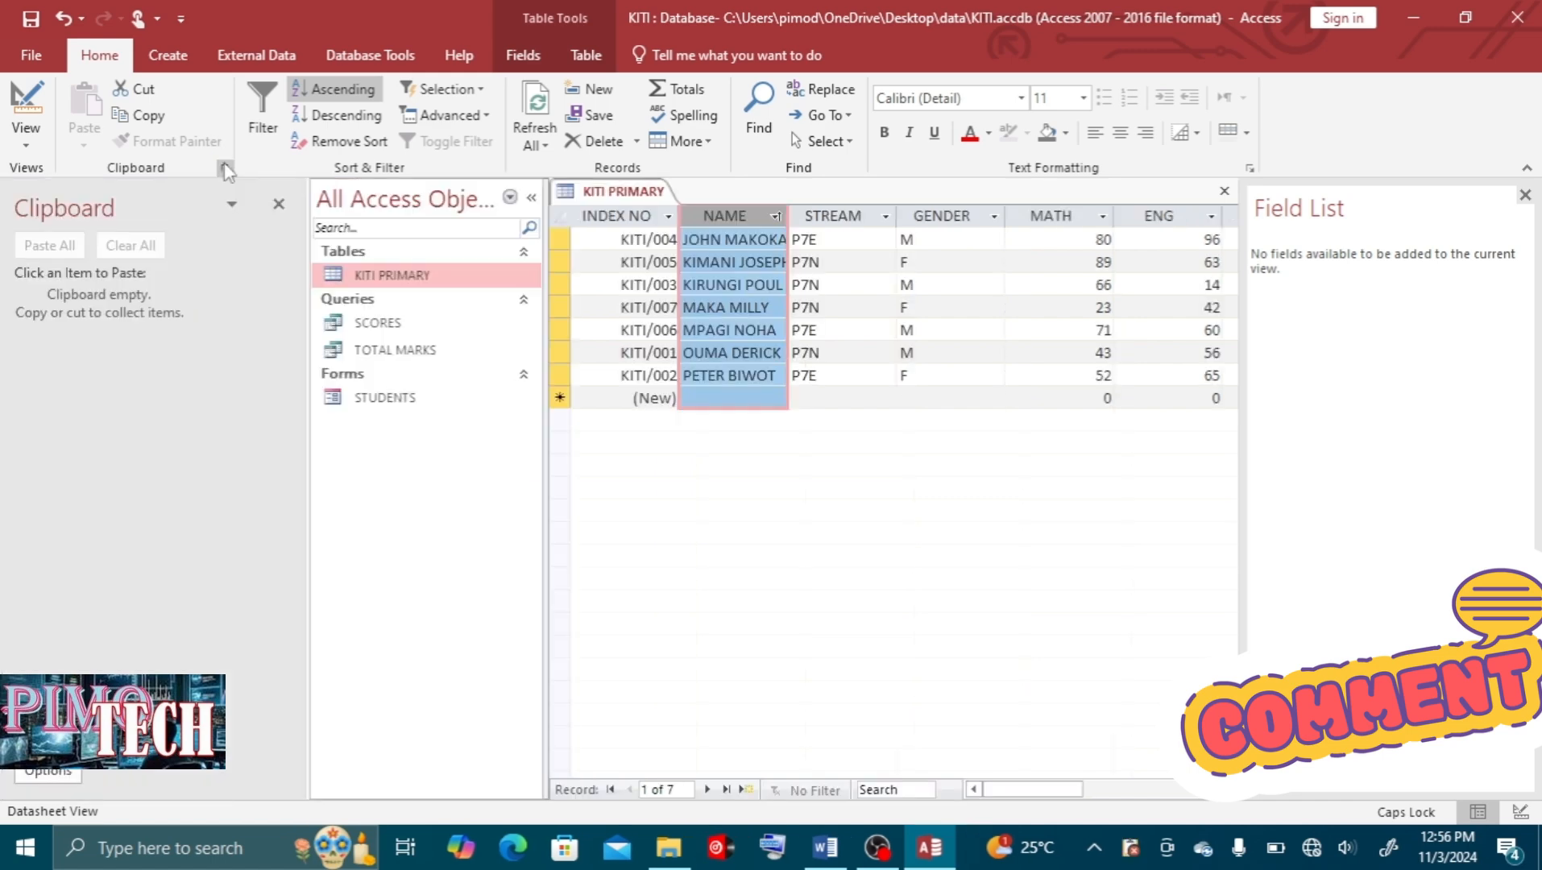
click(278, 204)
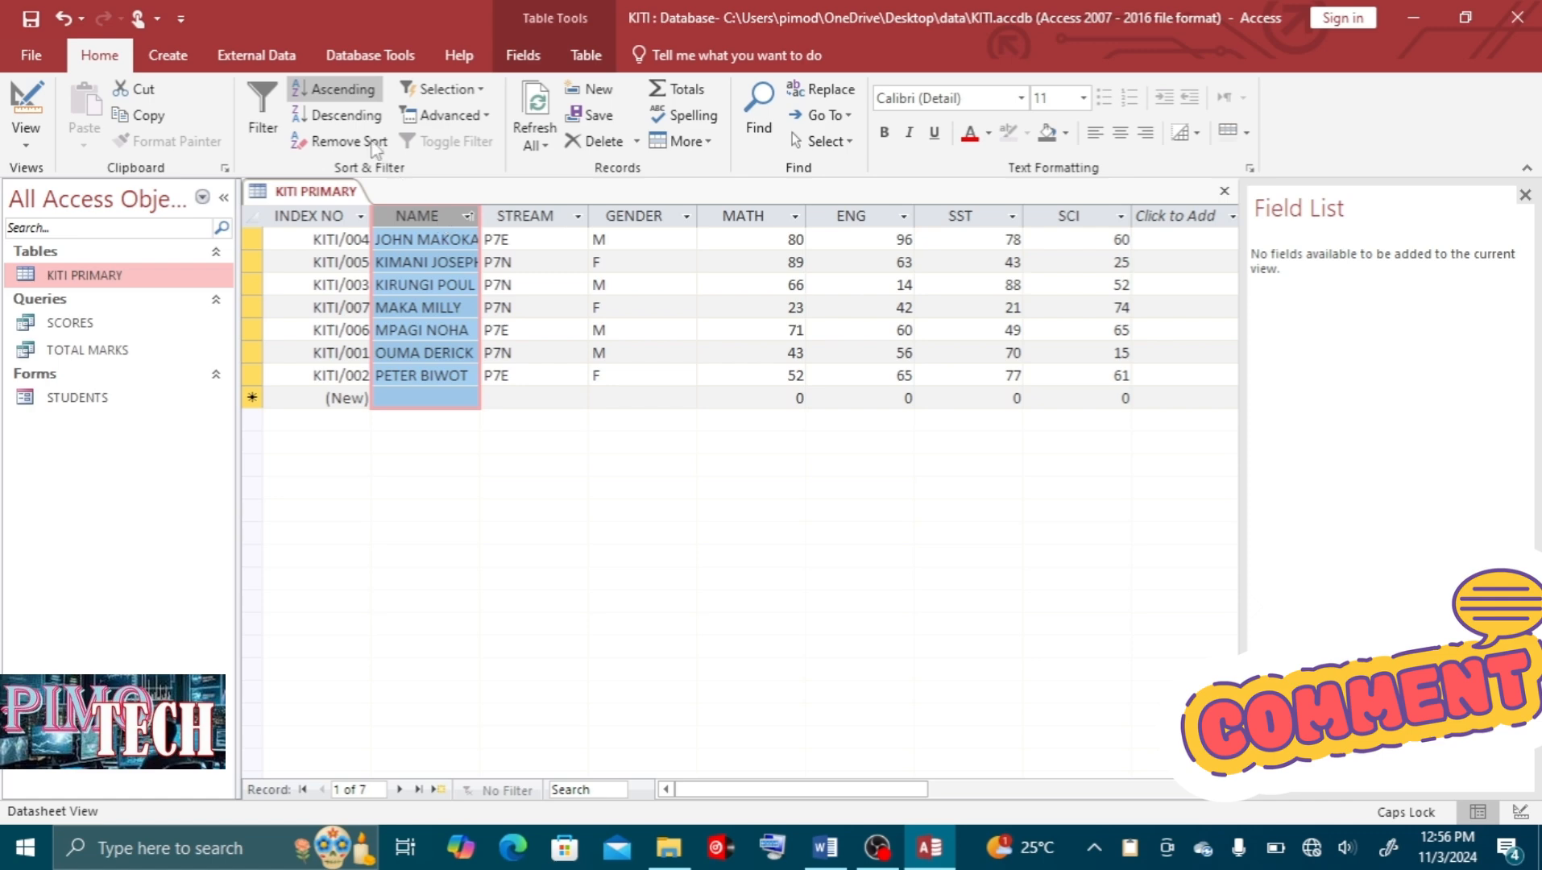
Sort the NAME column of the KITI PRIMARY table in descending order and deselect the column
click(347, 115)
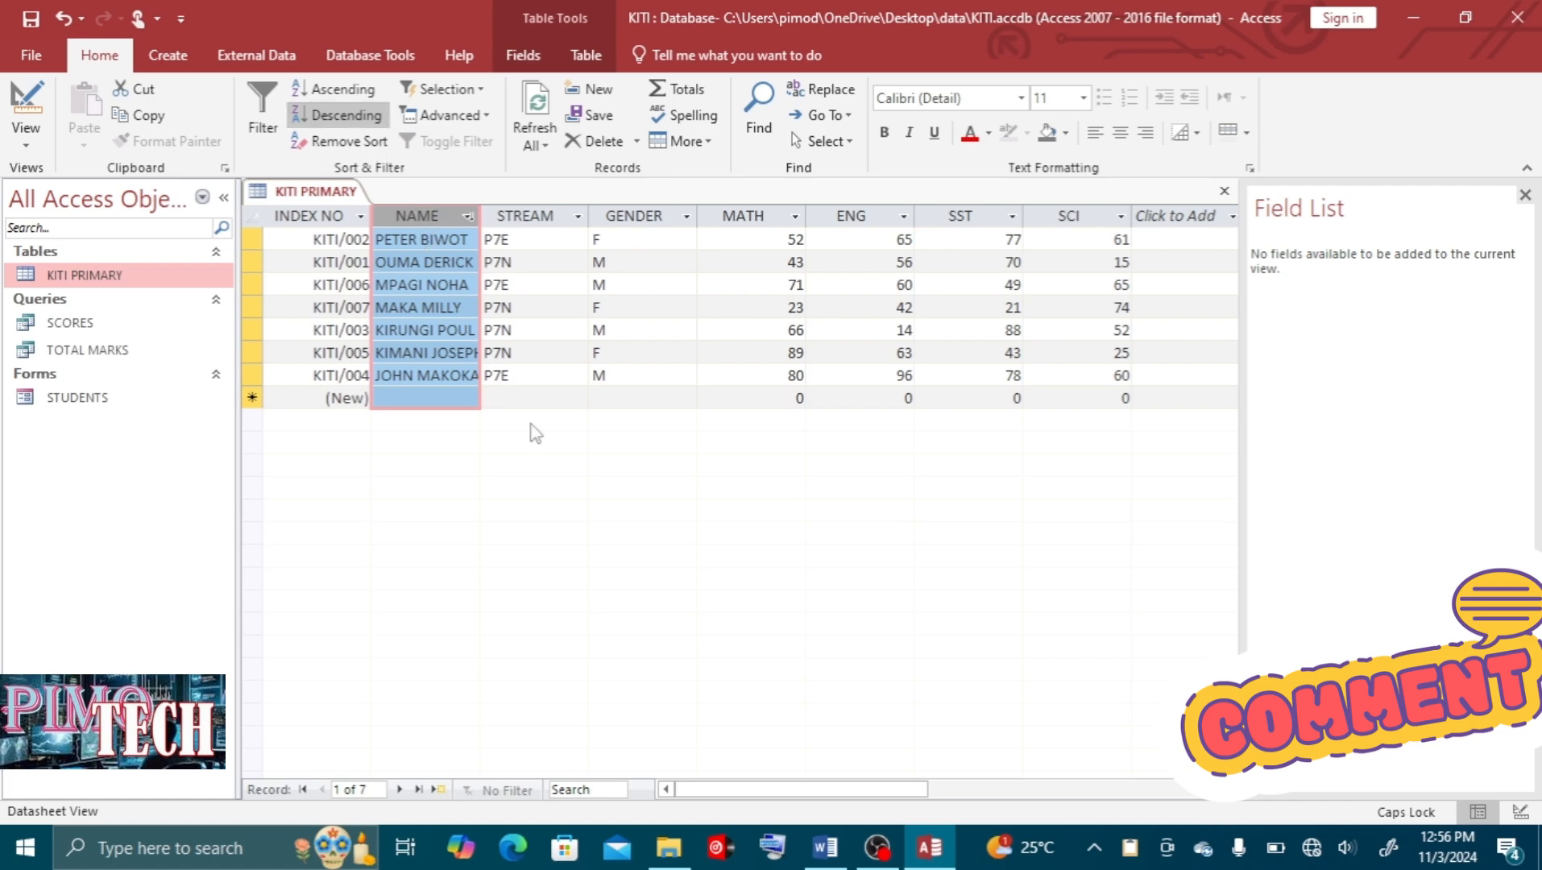
click(523, 354)
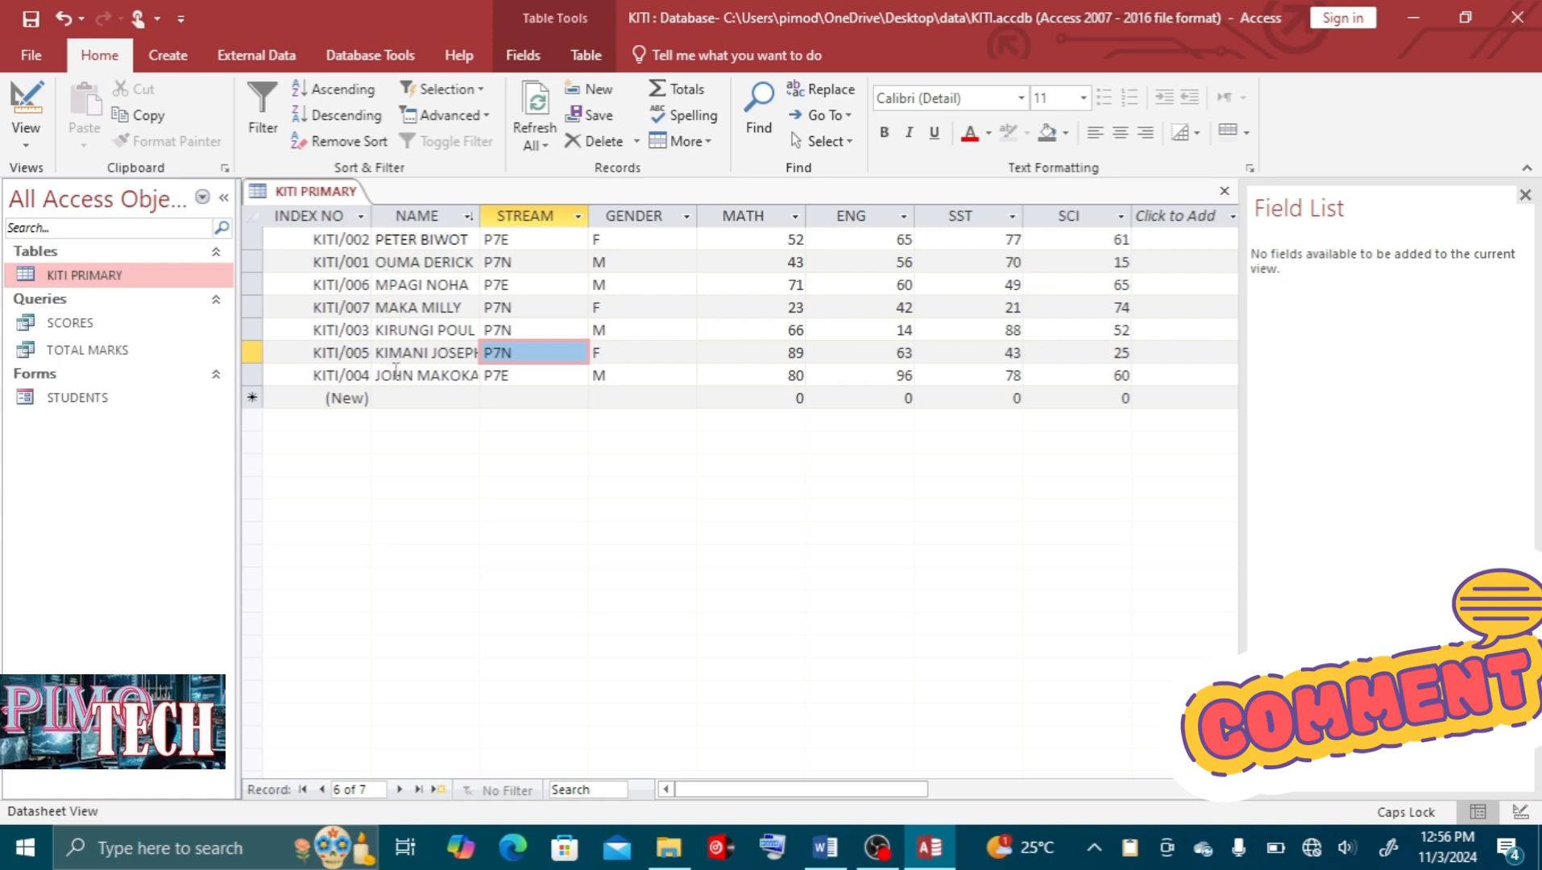
Switch to the Word document and review the question's tasks and student table
click(827, 852)
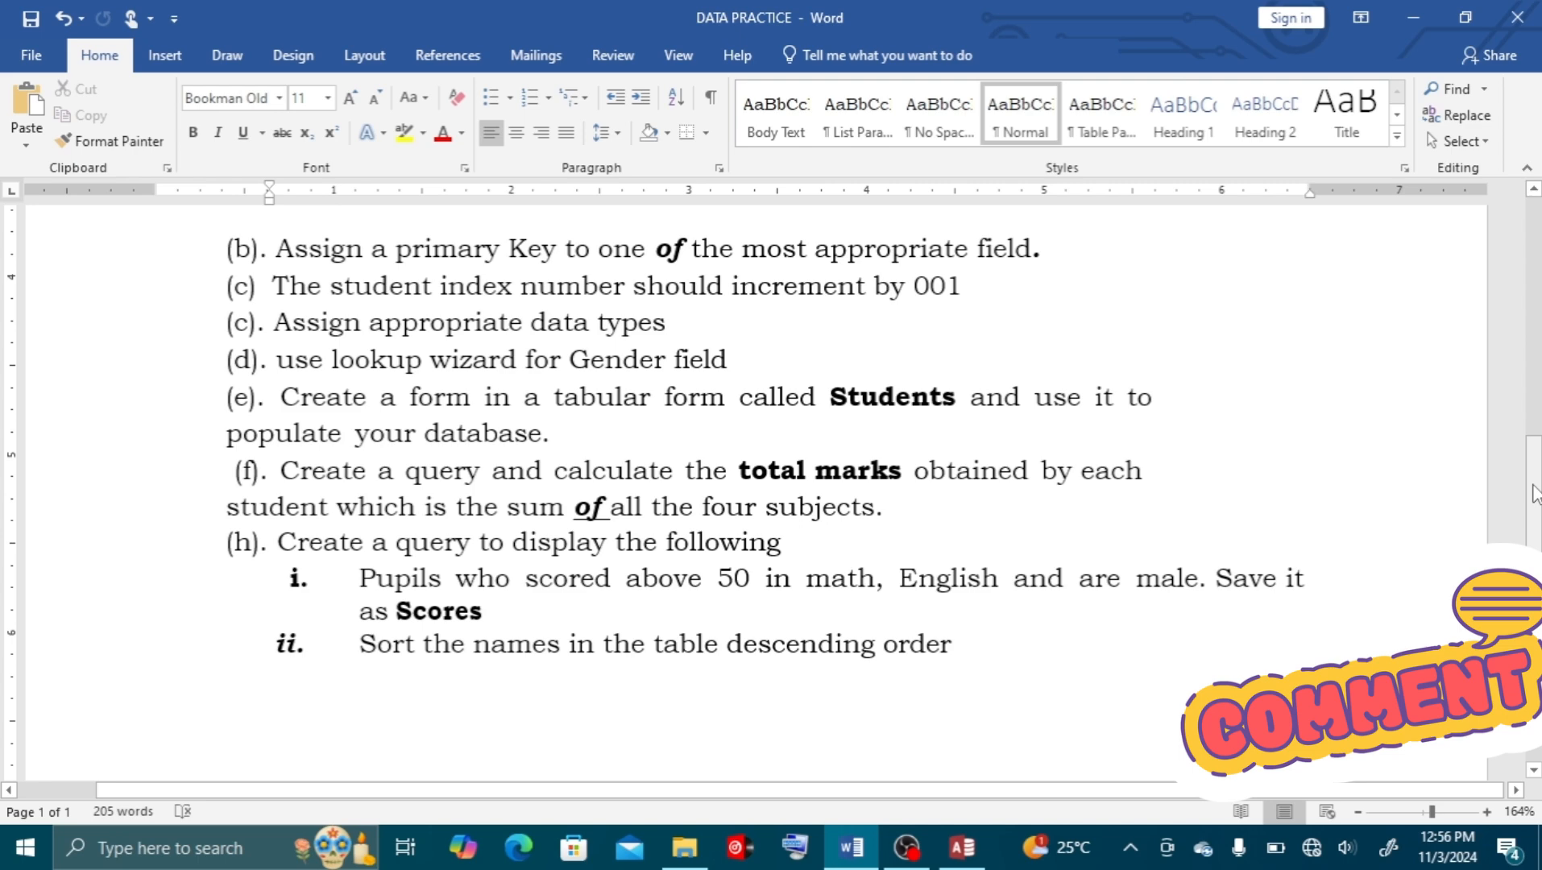
drag(1535, 493, 1537, 441)
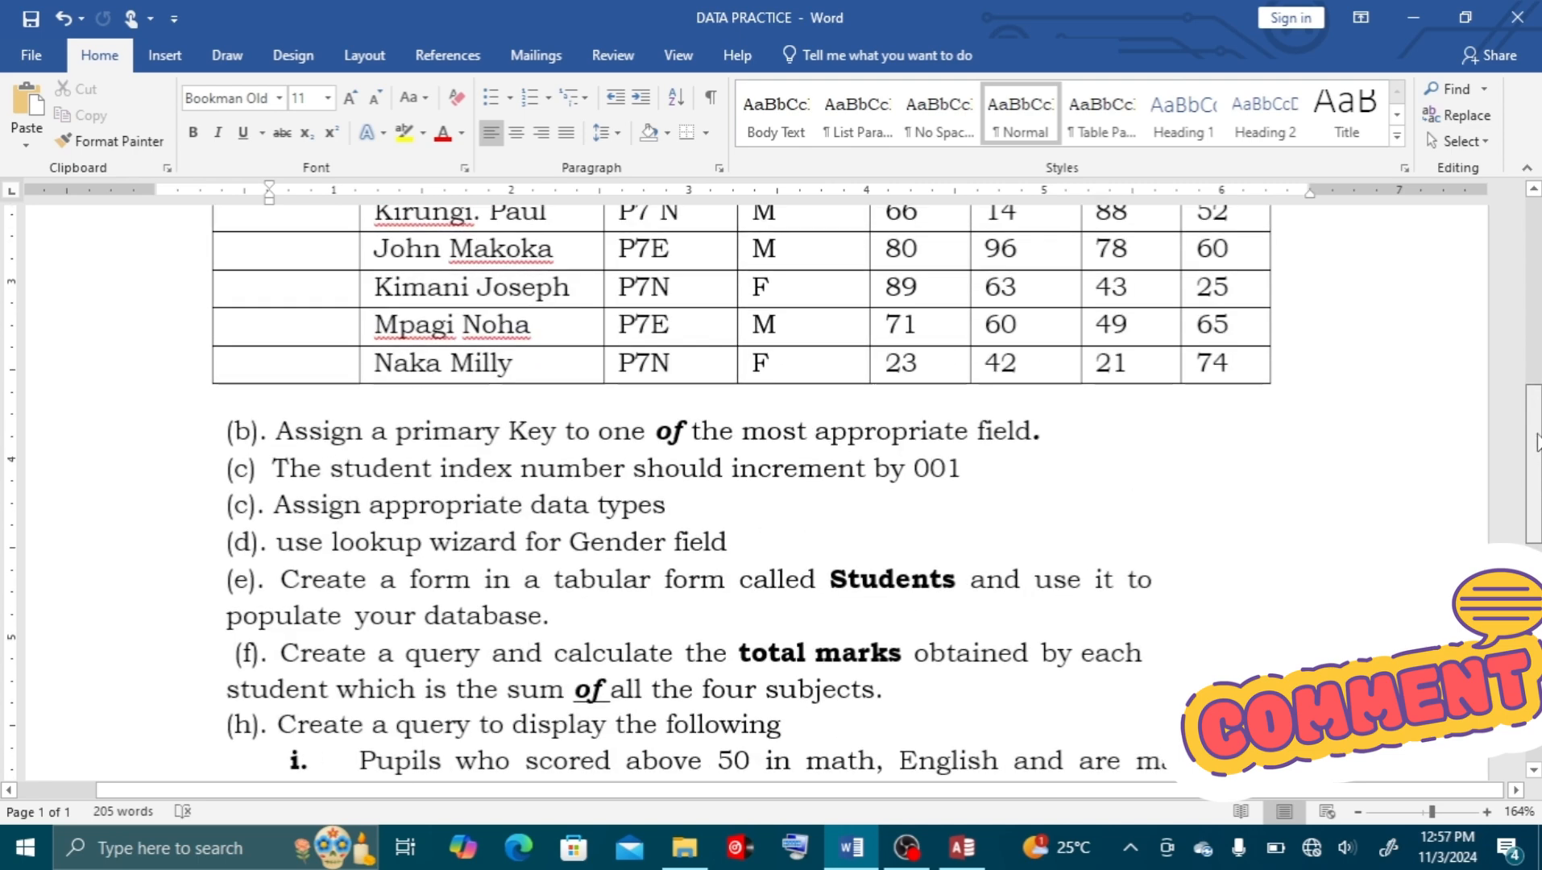